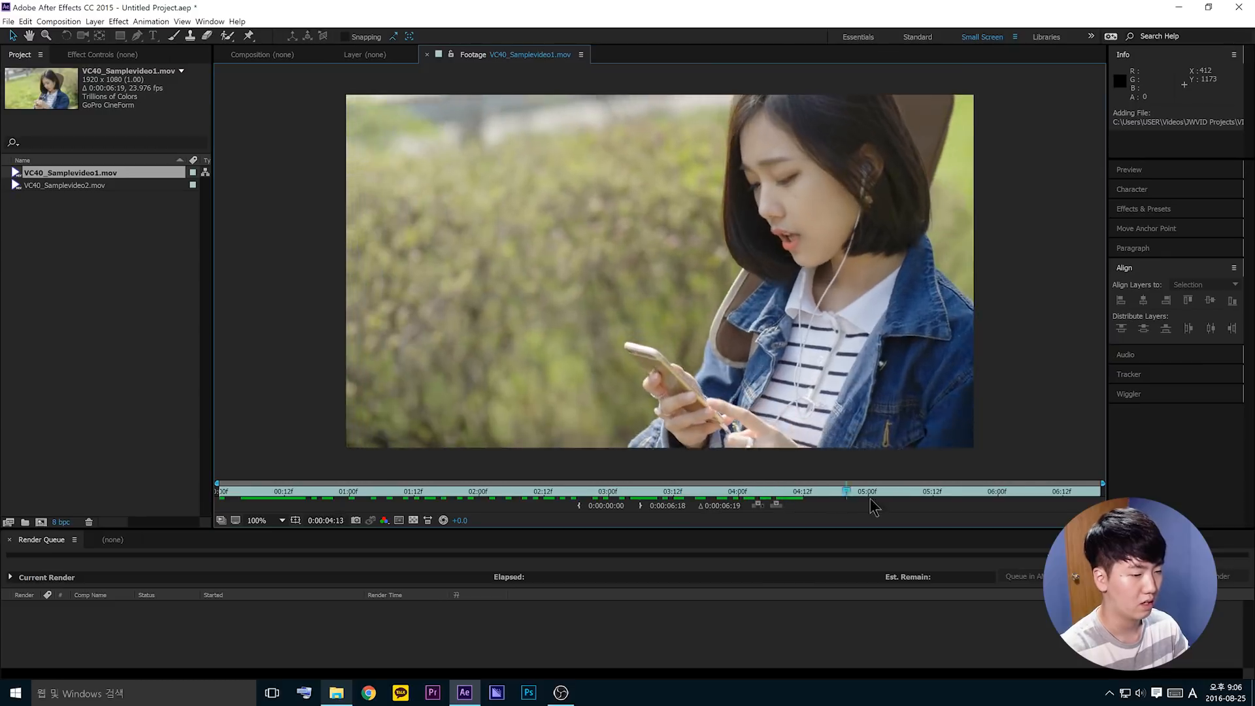
- Scrub through the VC40_Samplevideo1.mov footage to review the clip
click(243, 497)
drag(242, 490, 720, 513)
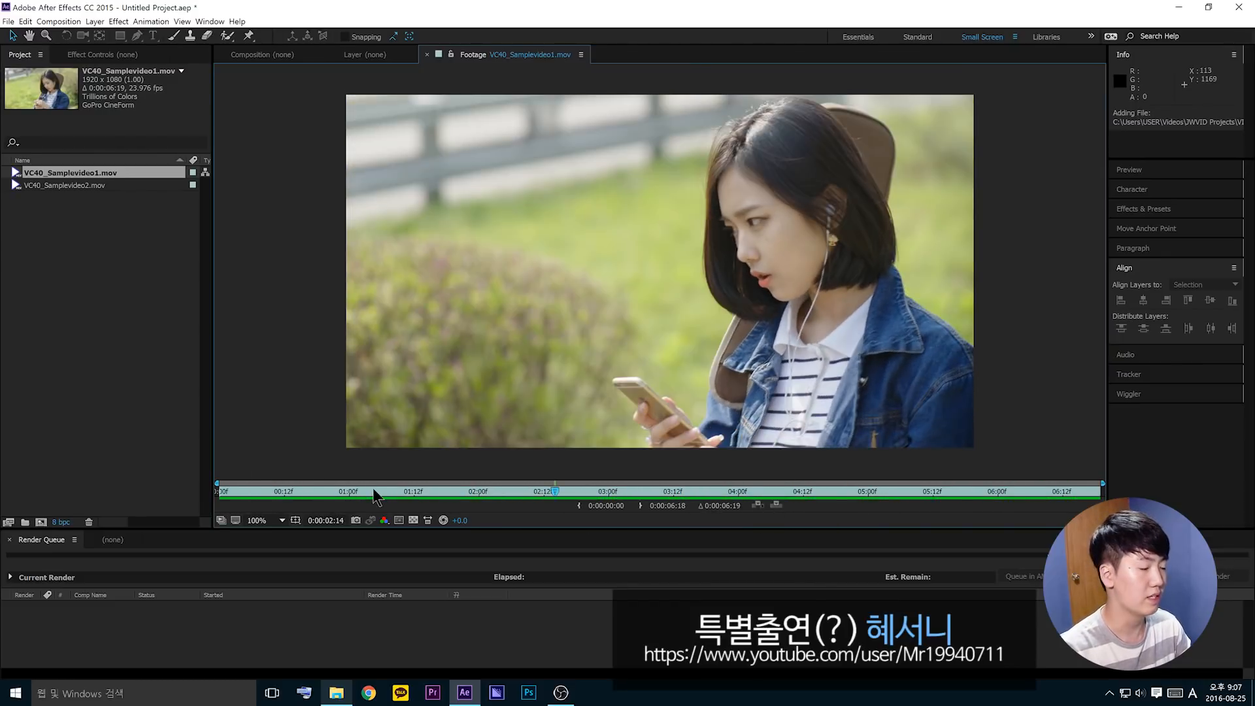
drag(374, 492, 994, 484)
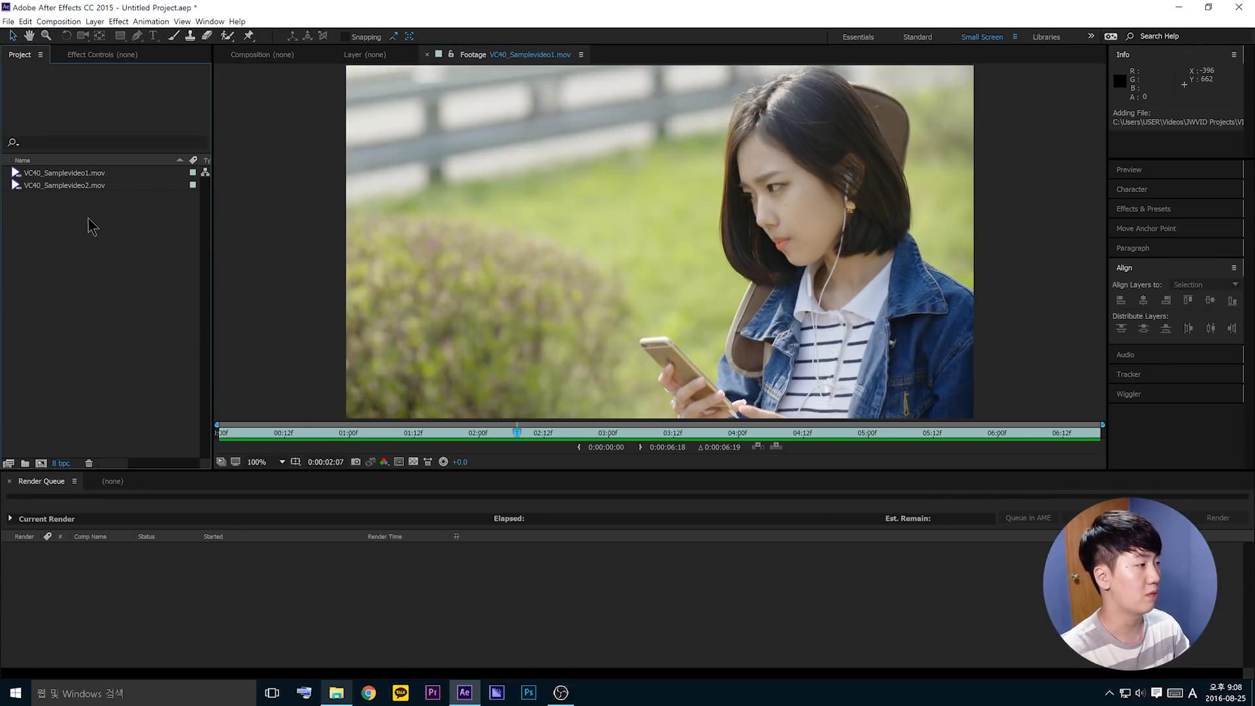
- Create a composition from VC40_Samplevideo1.mov that matches the clip's settings
drag(91, 174, 76, 218)
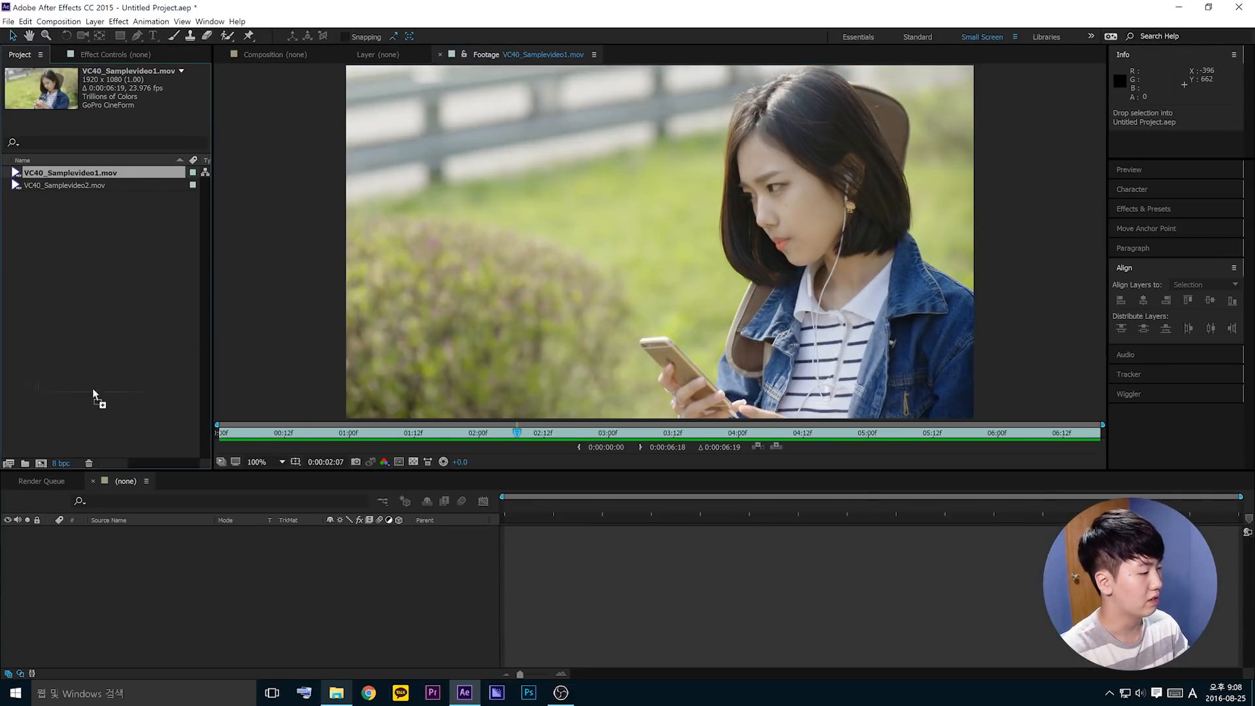
drag(60, 444, 42, 466)
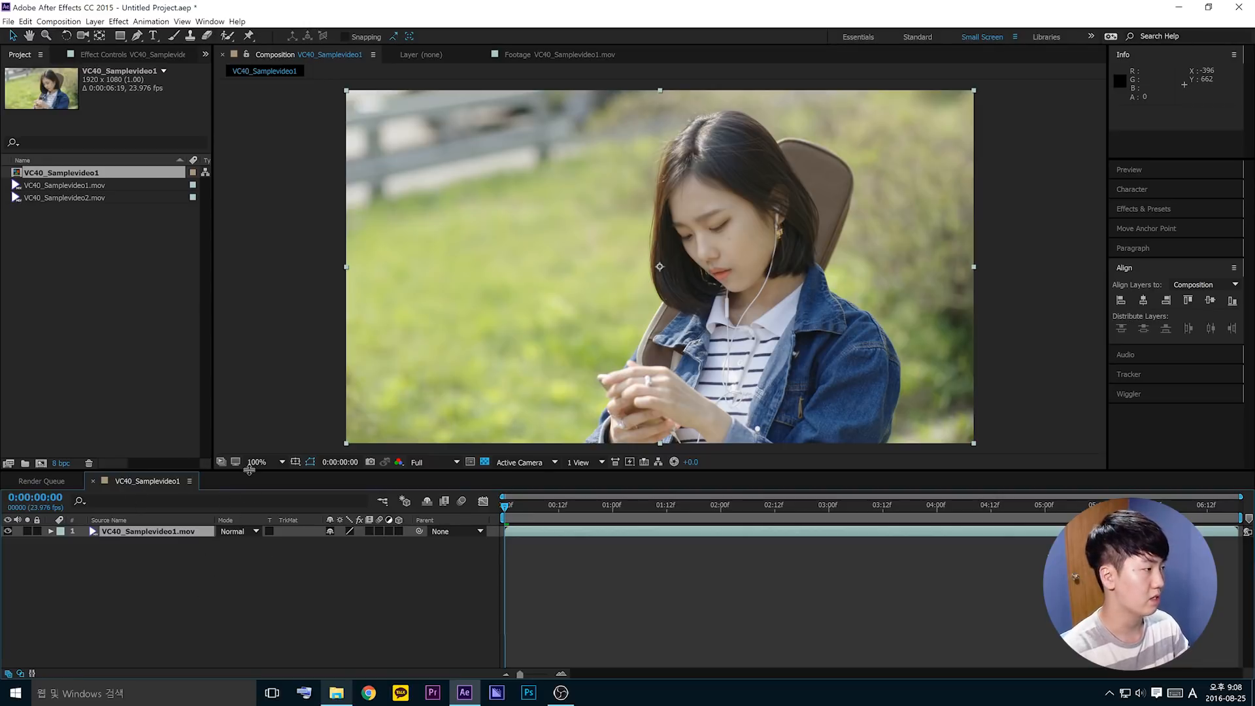
click(172, 346)
- Create a new 29.97 fps composition, add VC40_Samplevideo1.mov to it and open that layer for Roto Brush work
click(59, 21)
click(65, 31)
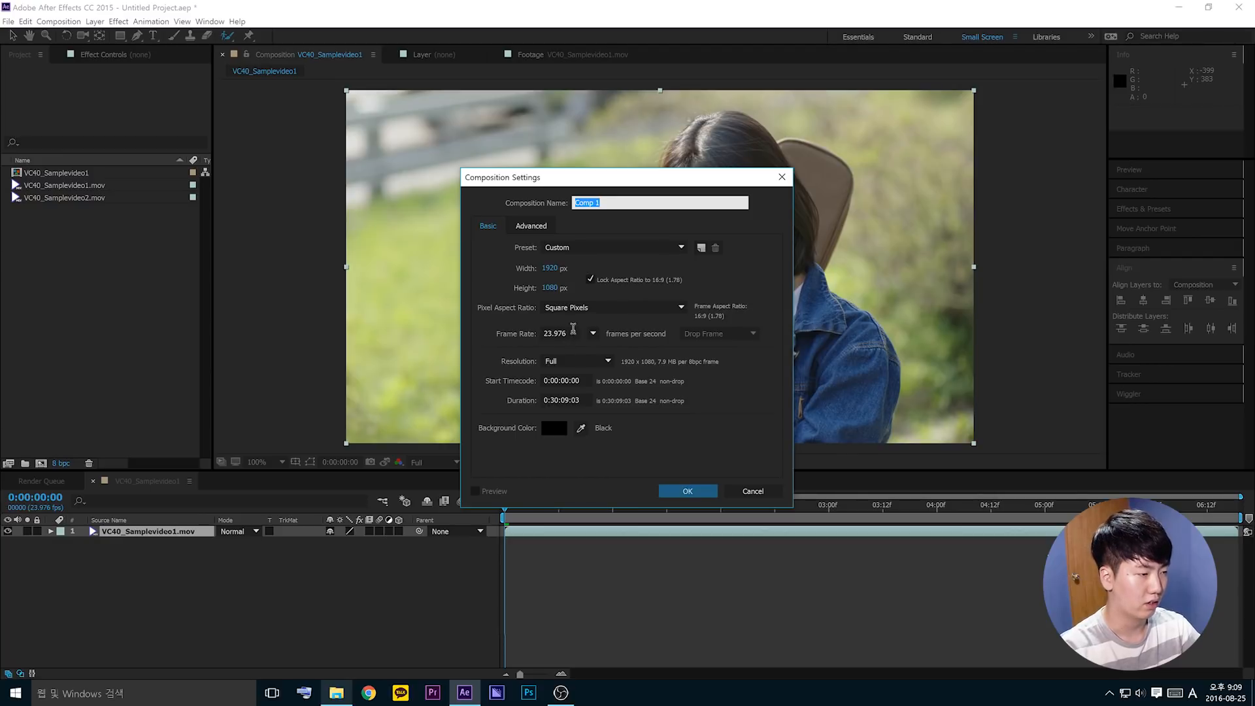
click(573, 330)
click(593, 333)
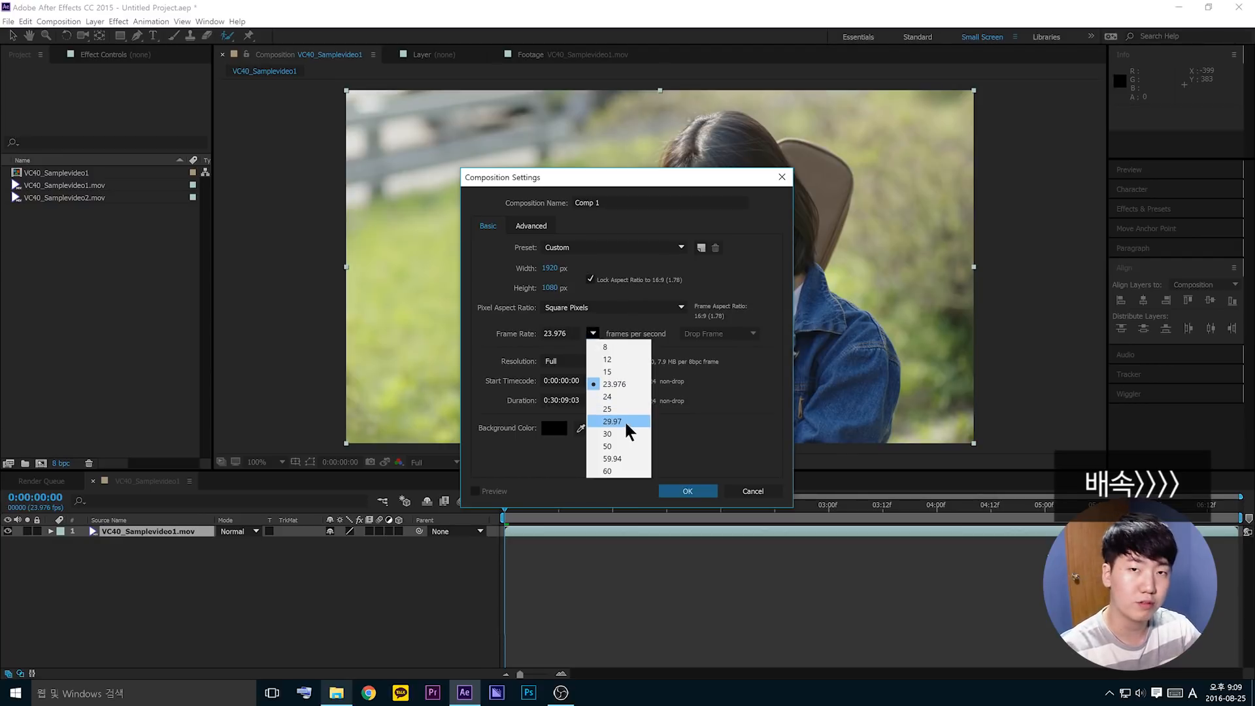
click(613, 422)
click(676, 491)
drag(70, 197, 260, 581)
double_click(677, 287)
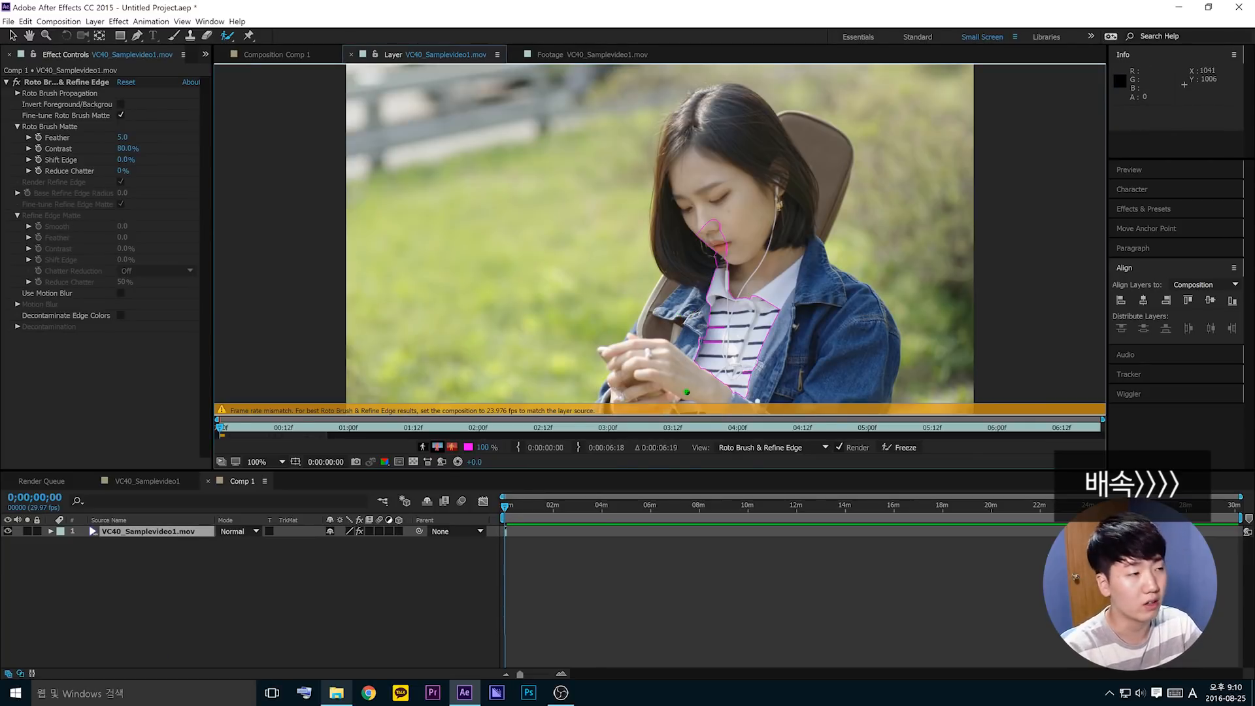
- Return to the Comp 1 view and delete Comp 1 from the project
click(277, 55)
click(206, 54)
click(229, 66)
click(83, 185)
click(83, 173)
key(Delete)
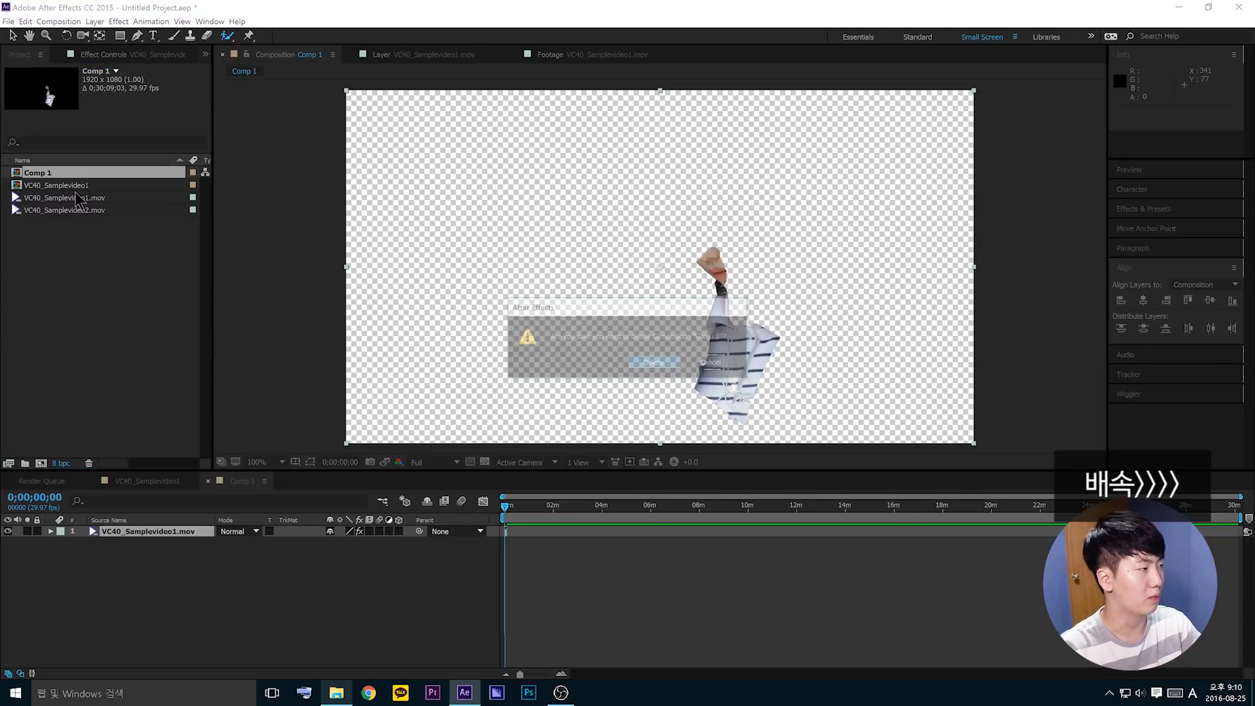
click(655, 362)
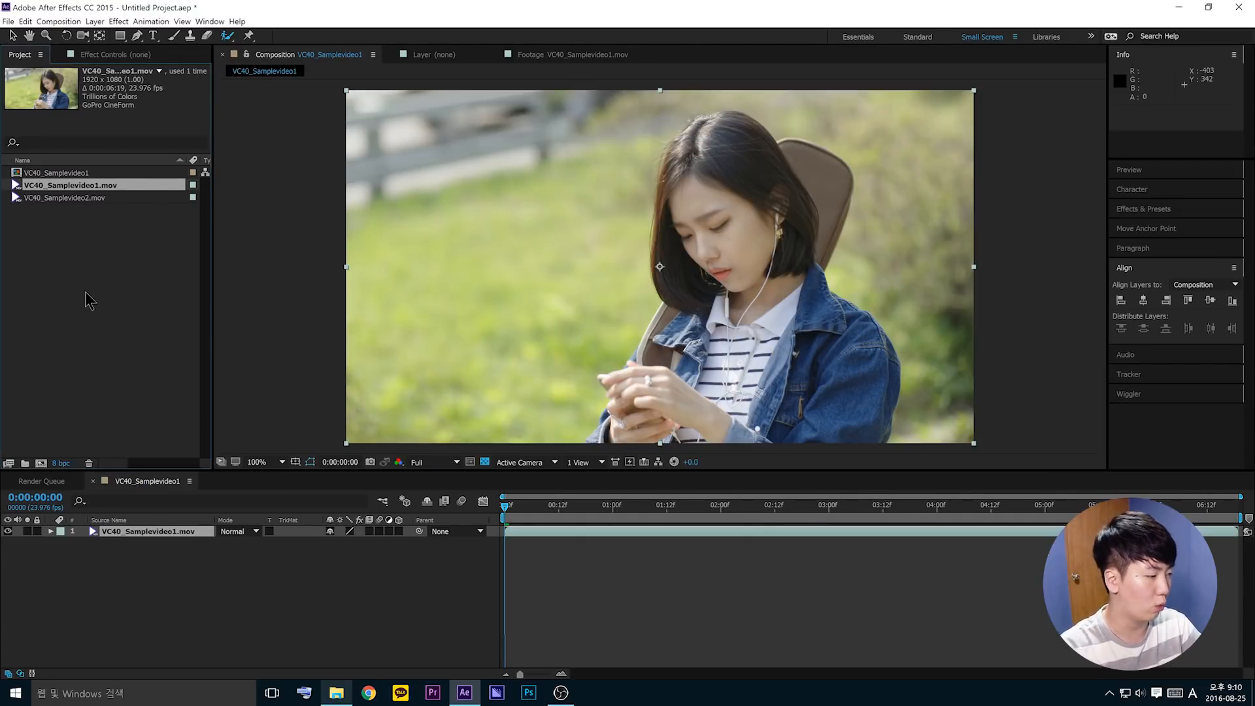
- Preview the VC40_Samplevideo1 composition by scrubbing and playing its timeline
click(181, 591)
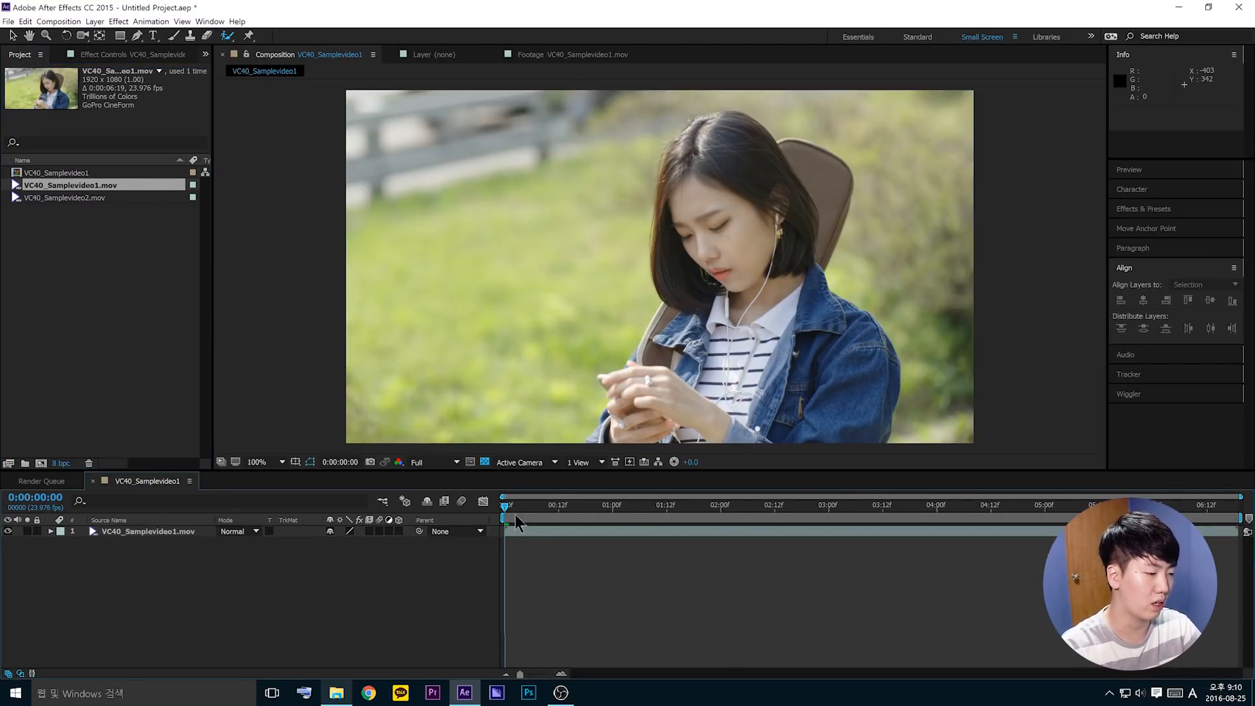
drag(515, 515, 876, 556)
key(space)
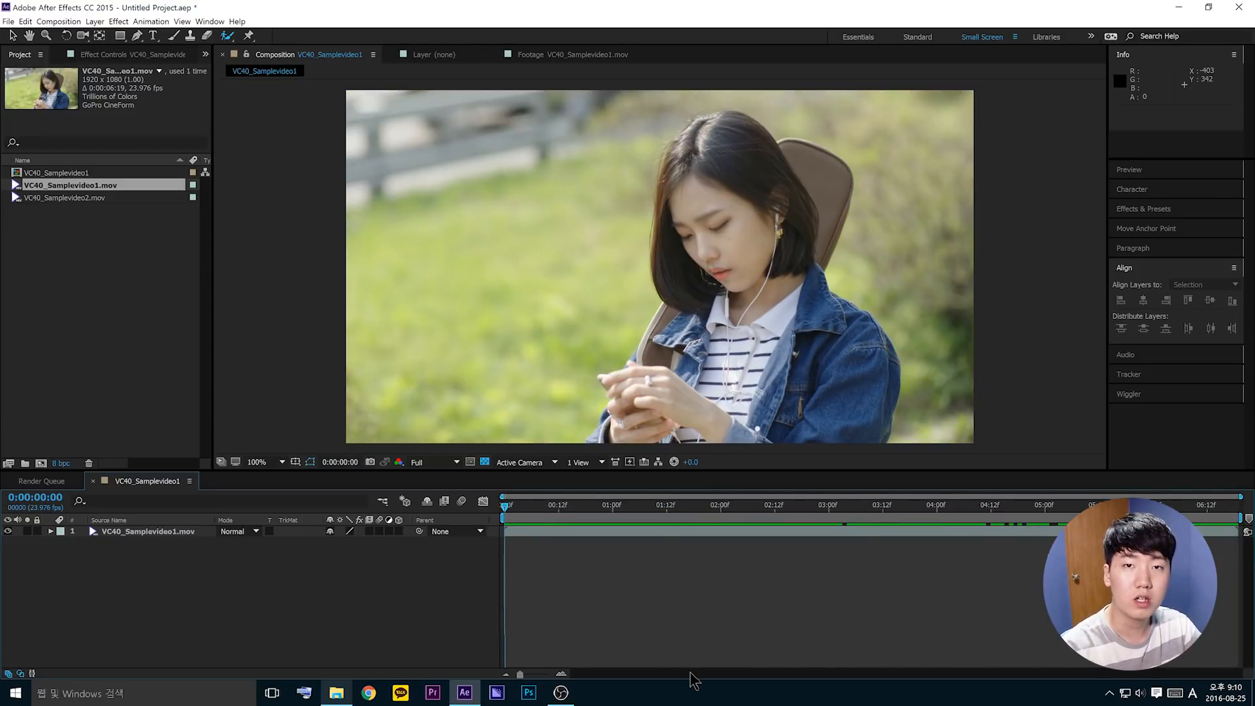
drag(507, 507, 644, 539)
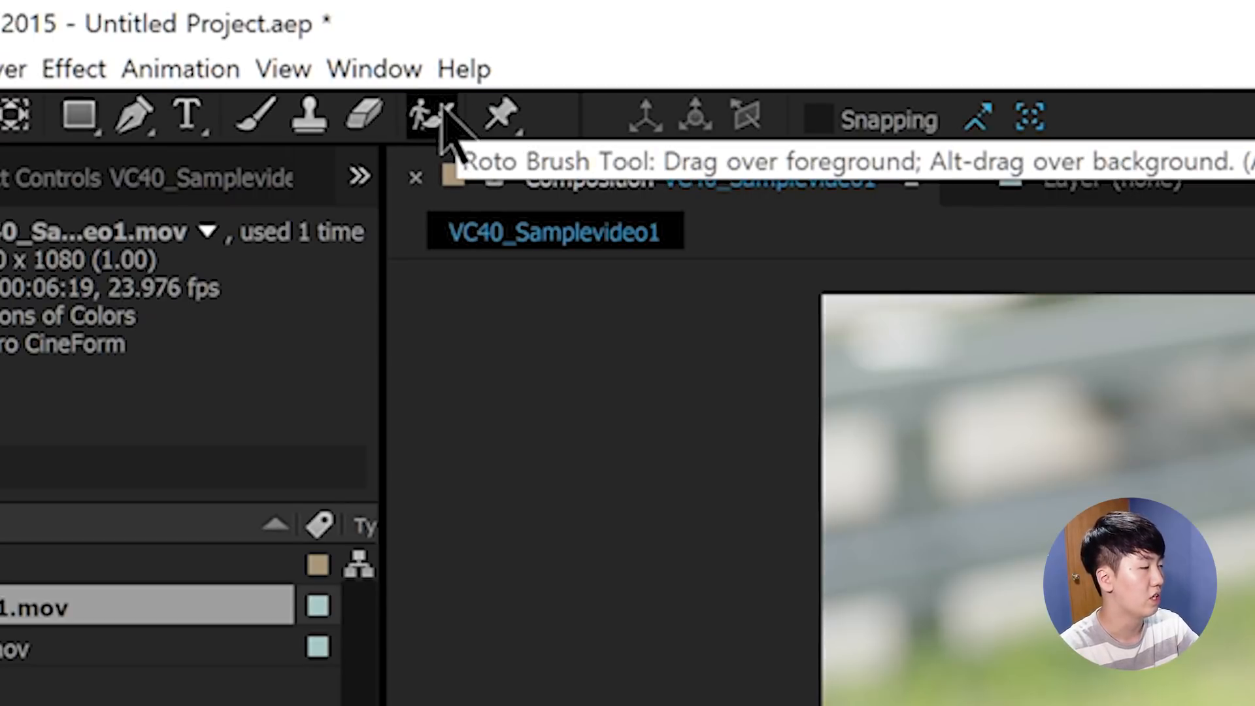
- Activate the Roto Brush tool and open the VC40_Samplevideo1.mov layer in its own Layer view
click(439, 108)
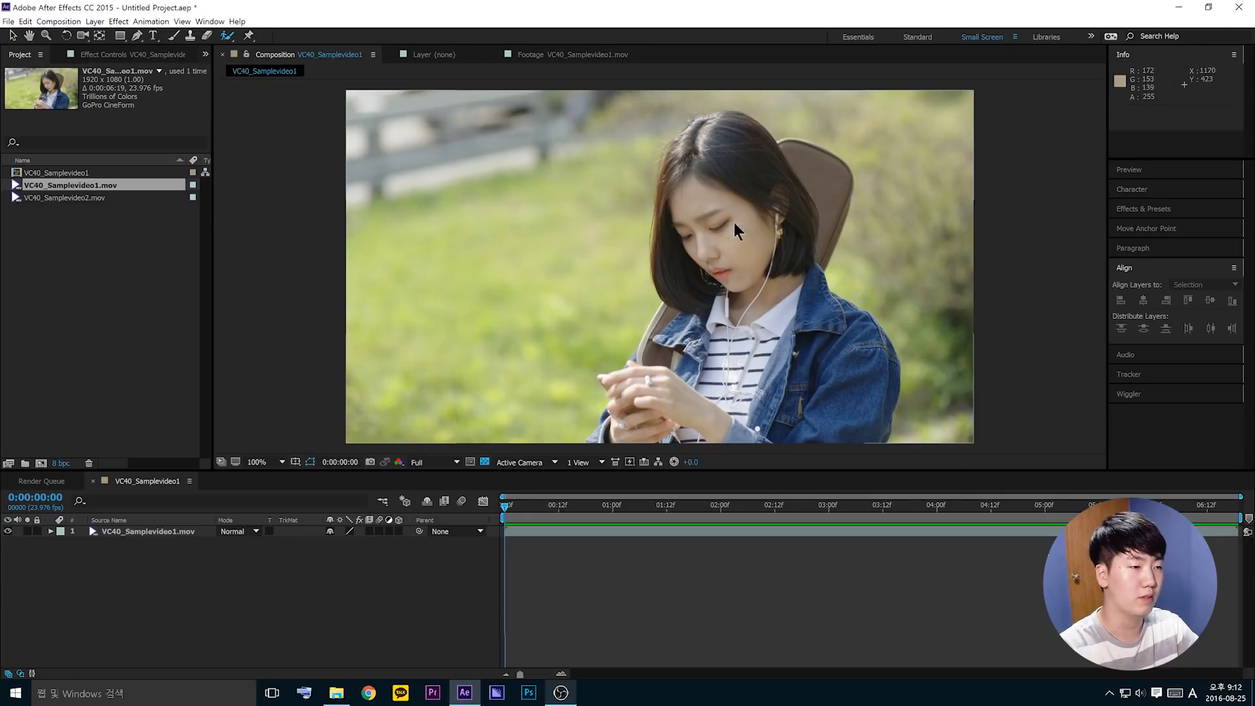
double_click(690, 252)
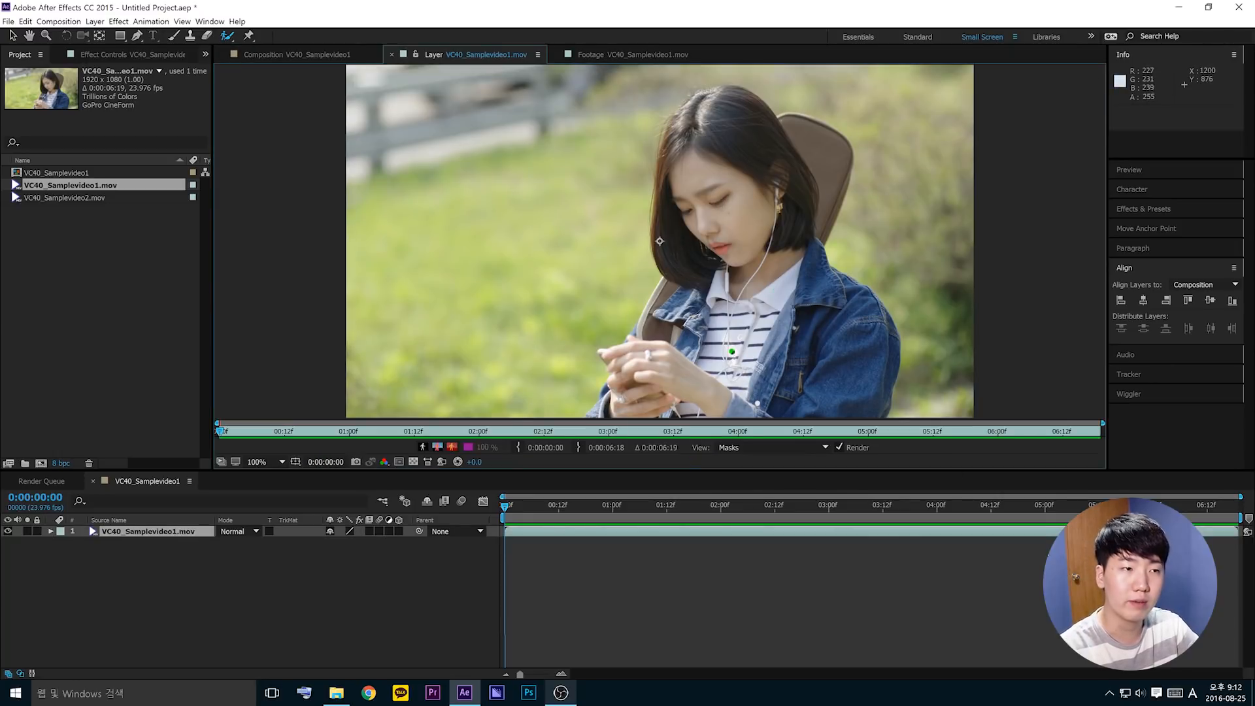
click(325, 54)
click(423, 52)
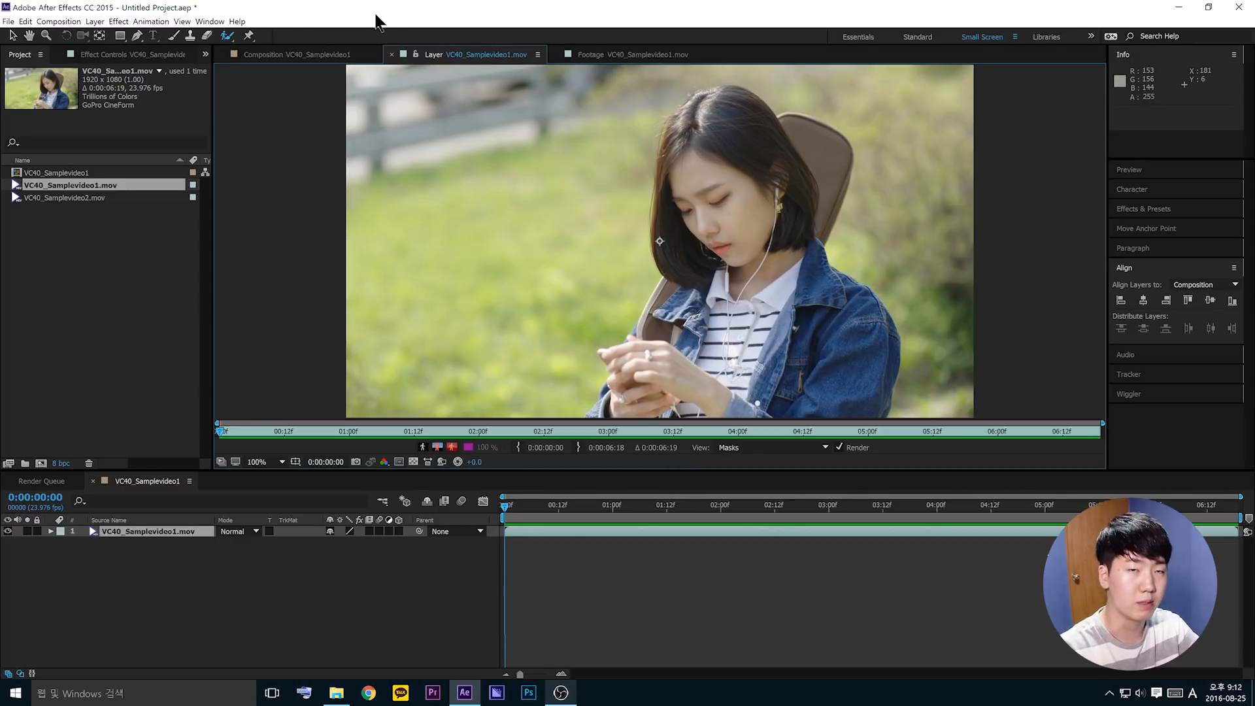
- Paint a Roto Brush foreground stroke from the woman's hair down to her chest and check the cutout in the composition
mouse_move(720, 131)
mouse_down()
mouse_move(696, 385)
mouse_move(726, 157)
mouse_move(751, 327)
mouse_up()
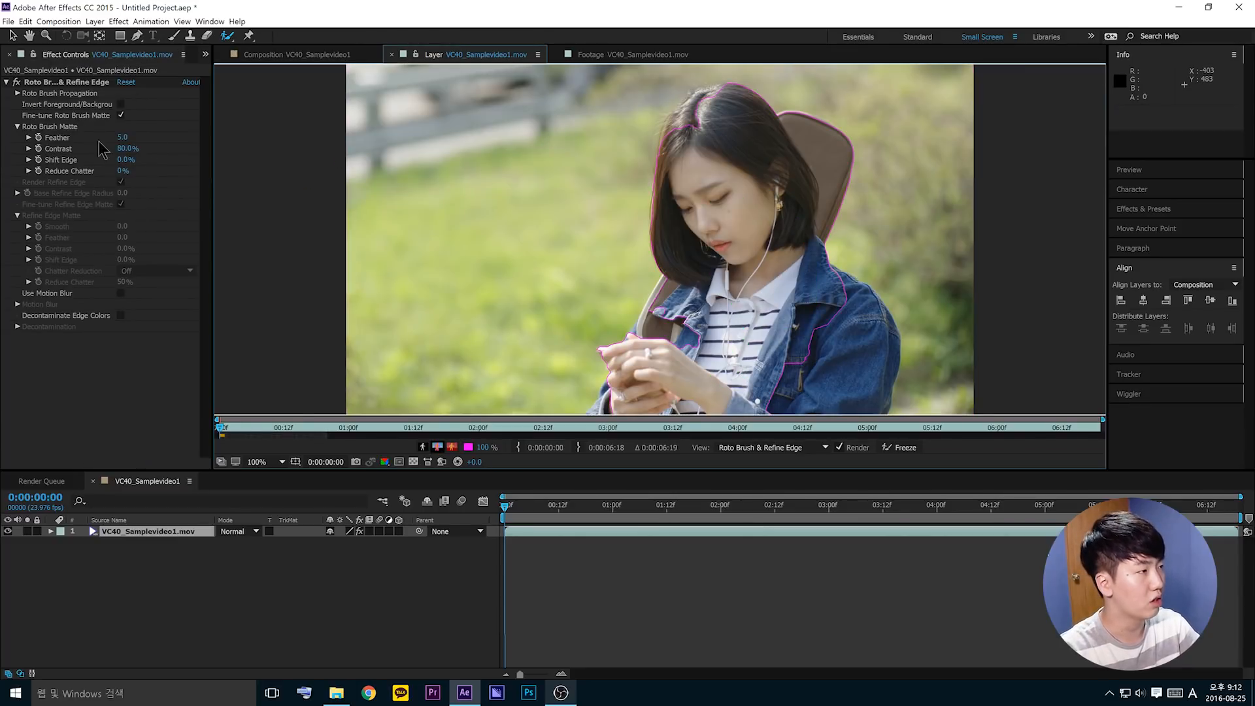
click(333, 55)
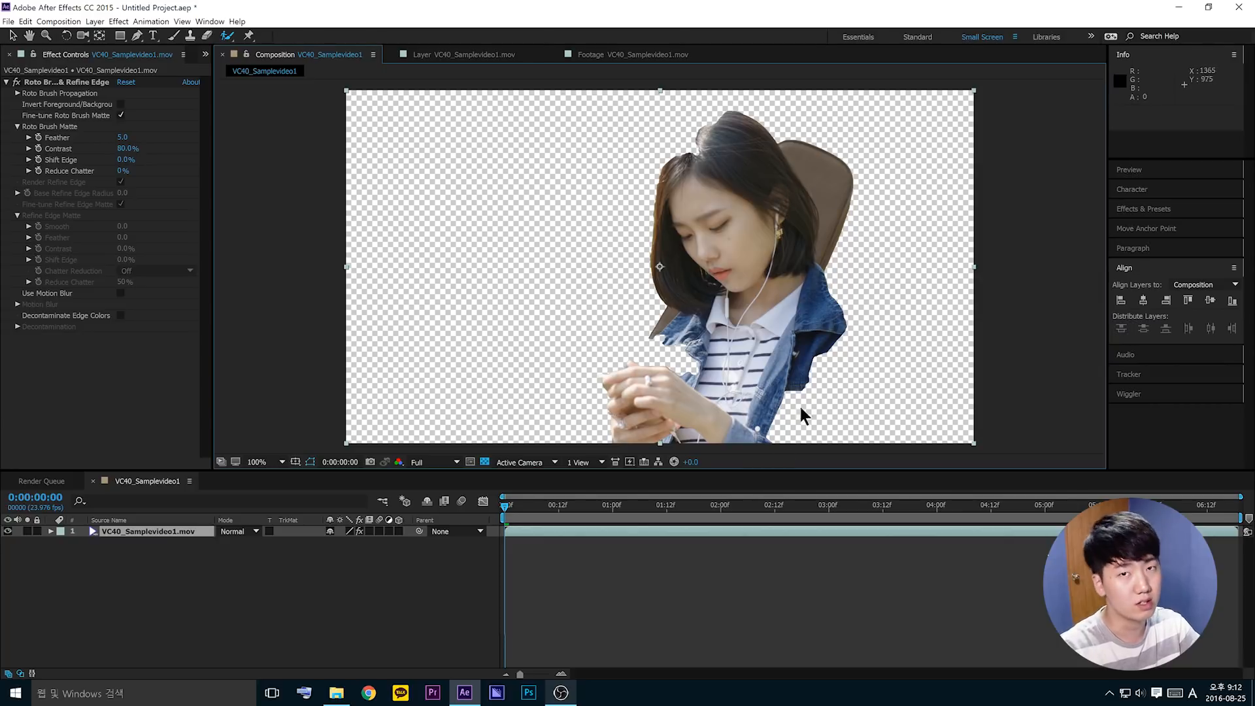
click(489, 54)
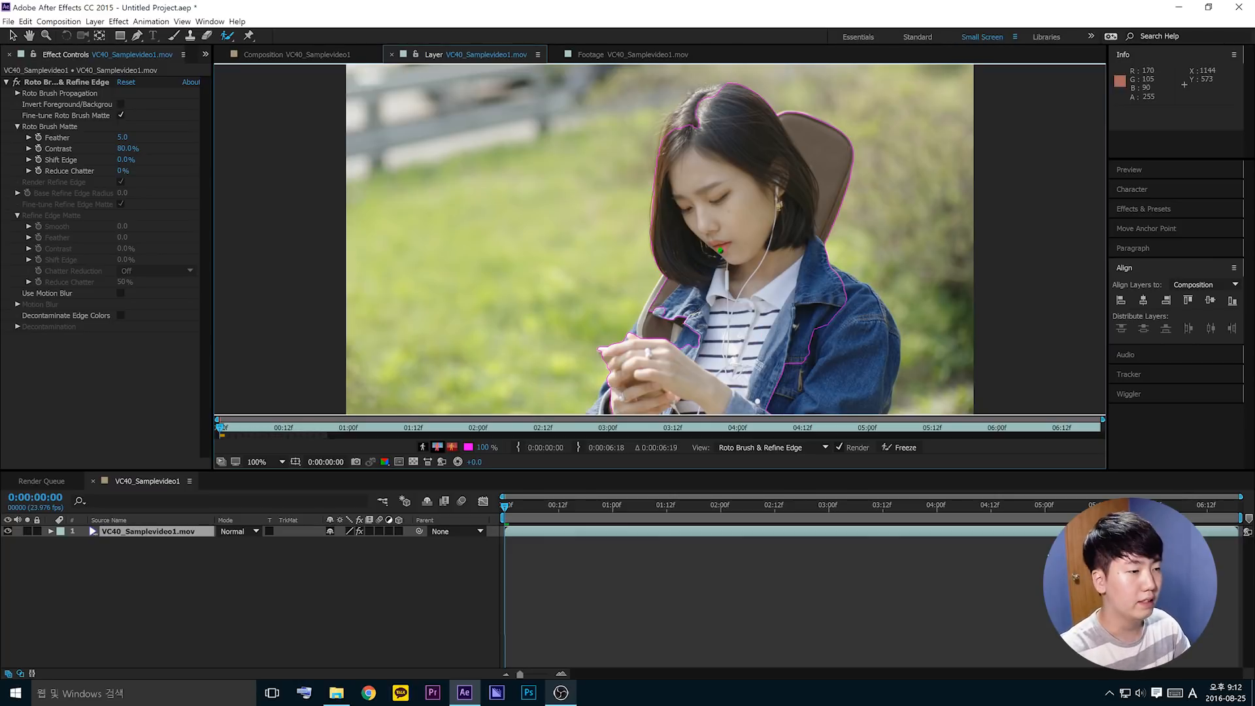
- Paint more foreground strokes over the woman's hair, face, hands and denim jacket to extend the selection
drag(659, 280, 678, 274)
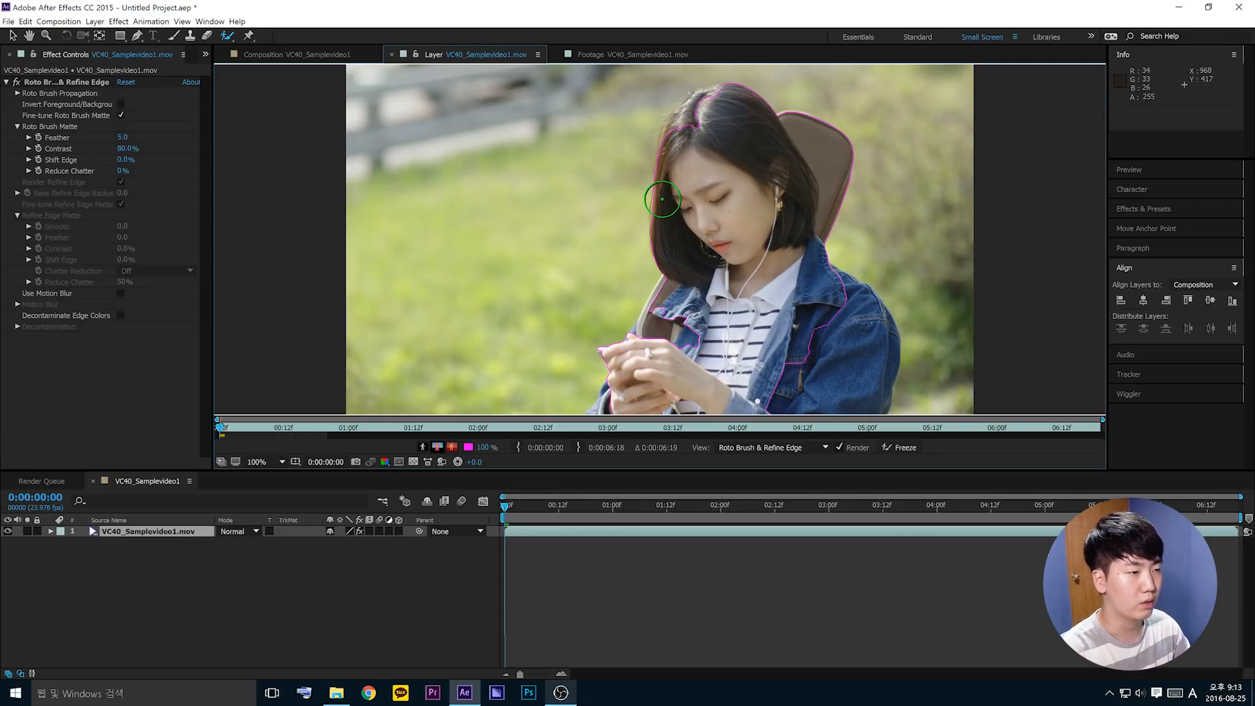
mouse_move(666, 149)
mouse_down()
mouse_move(661, 239)
mouse_move(713, 353)
mouse_up()
drag(733, 251, 704, 192)
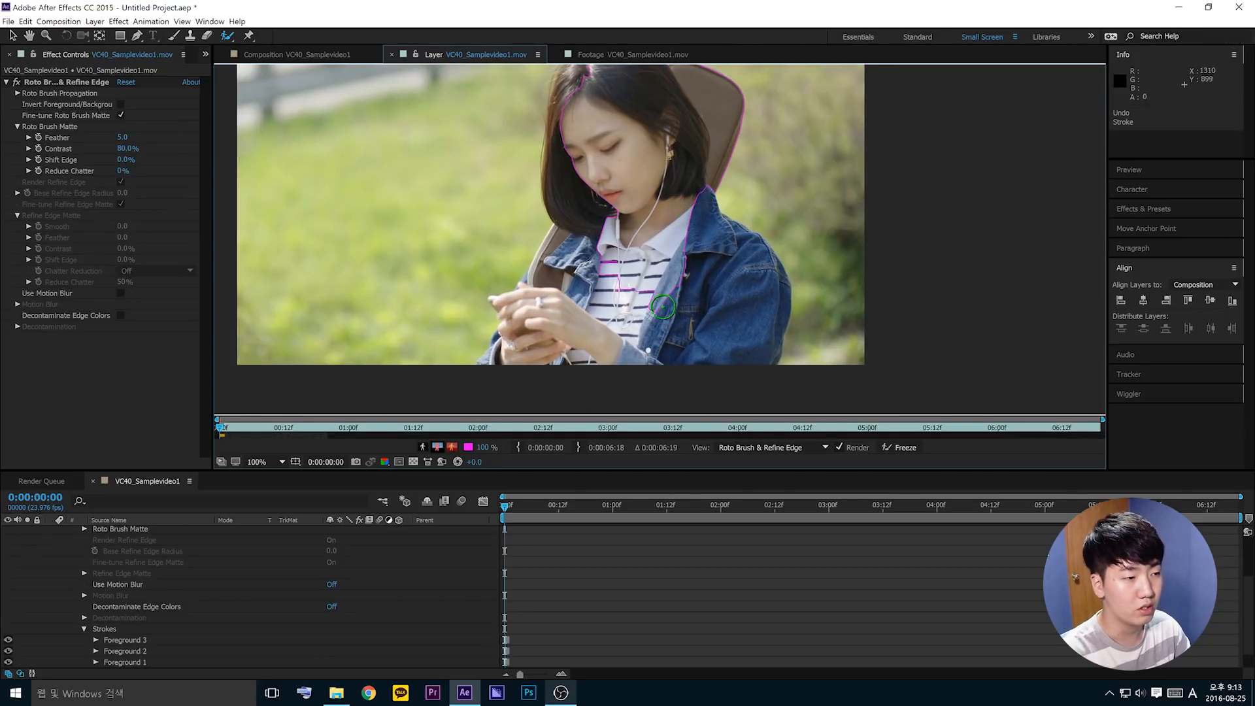
mouse_move(636, 304)
mouse_down()
mouse_move(584, 301)
mouse_move(552, 363)
mouse_up()
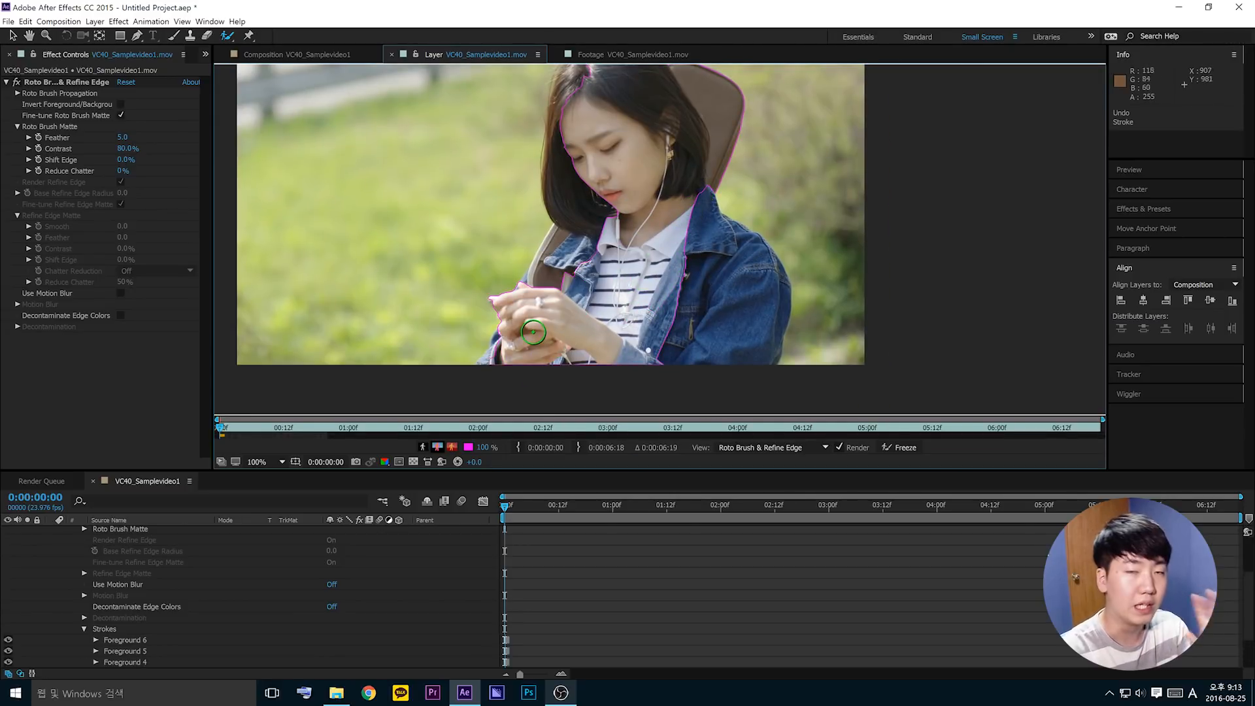
mouse_move(714, 283)
mouse_down()
mouse_move(774, 295)
mouse_move(867, 375)
mouse_up()
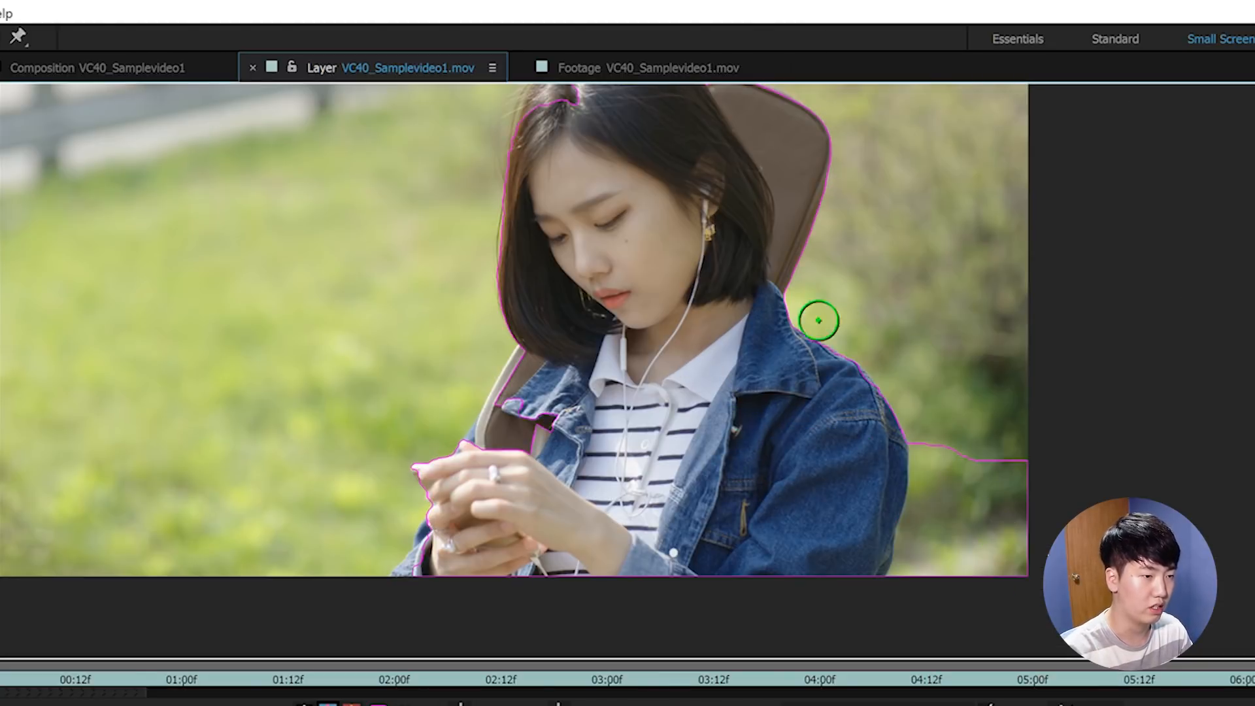
- Paint foreground strokes into the background beside the woman and check the resulting cutout in the composition
drag(753, 359, 806, 309)
mouse_move(941, 280)
mouse_down()
mouse_move(757, 294)
mouse_move(725, 482)
mouse_up()
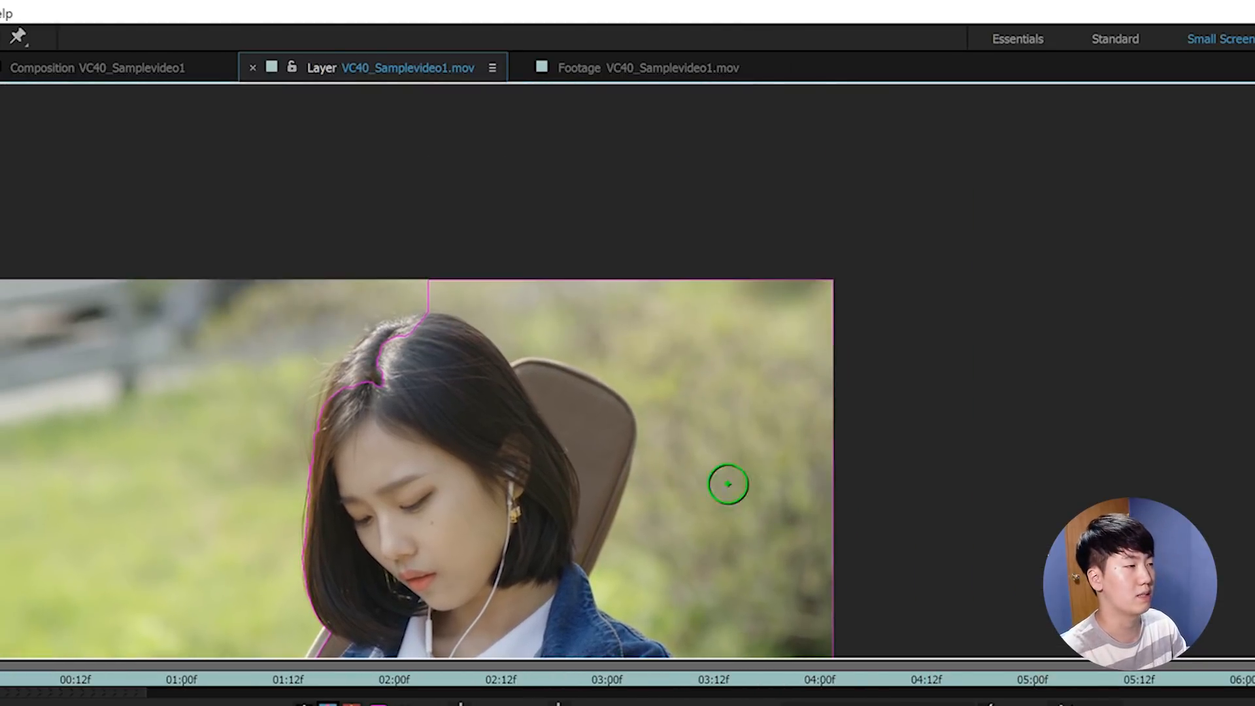
click(182, 70)
drag(1017, 419, 770, 377)
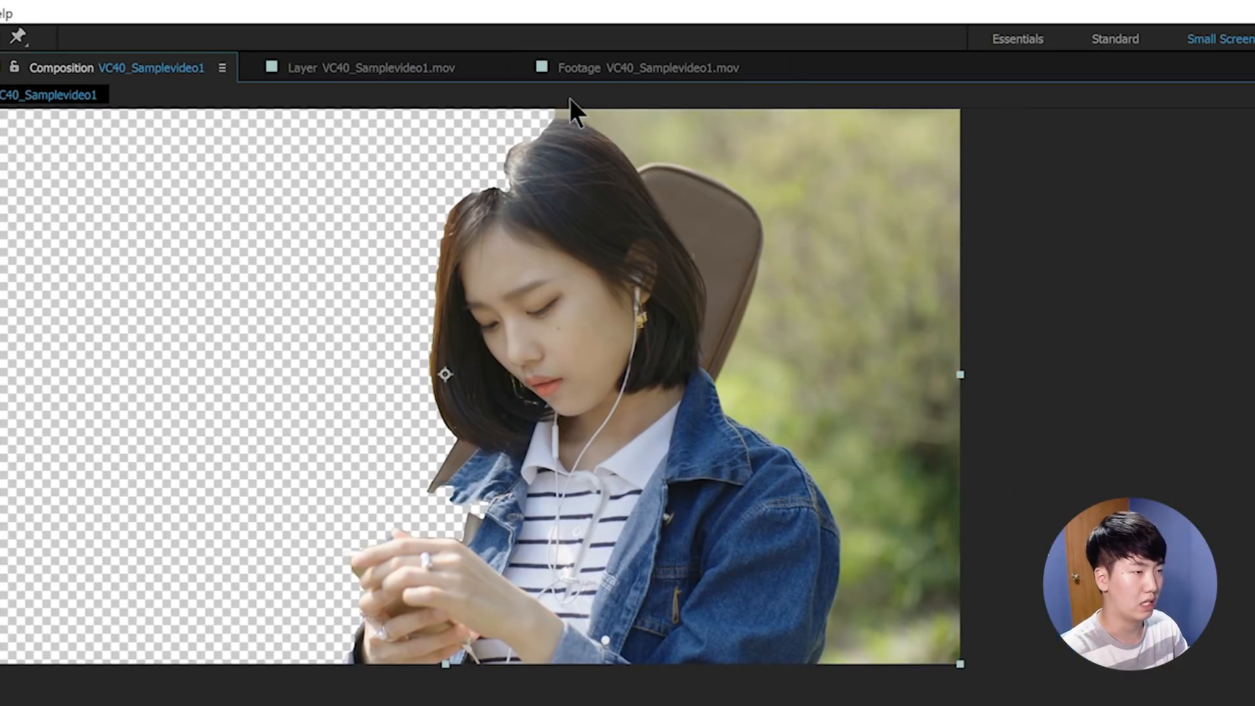
click(392, 67)
- Paint background strokes above the head, around the chair and beside the jacket to remove the excess selection
drag(569, 447, 582, 409)
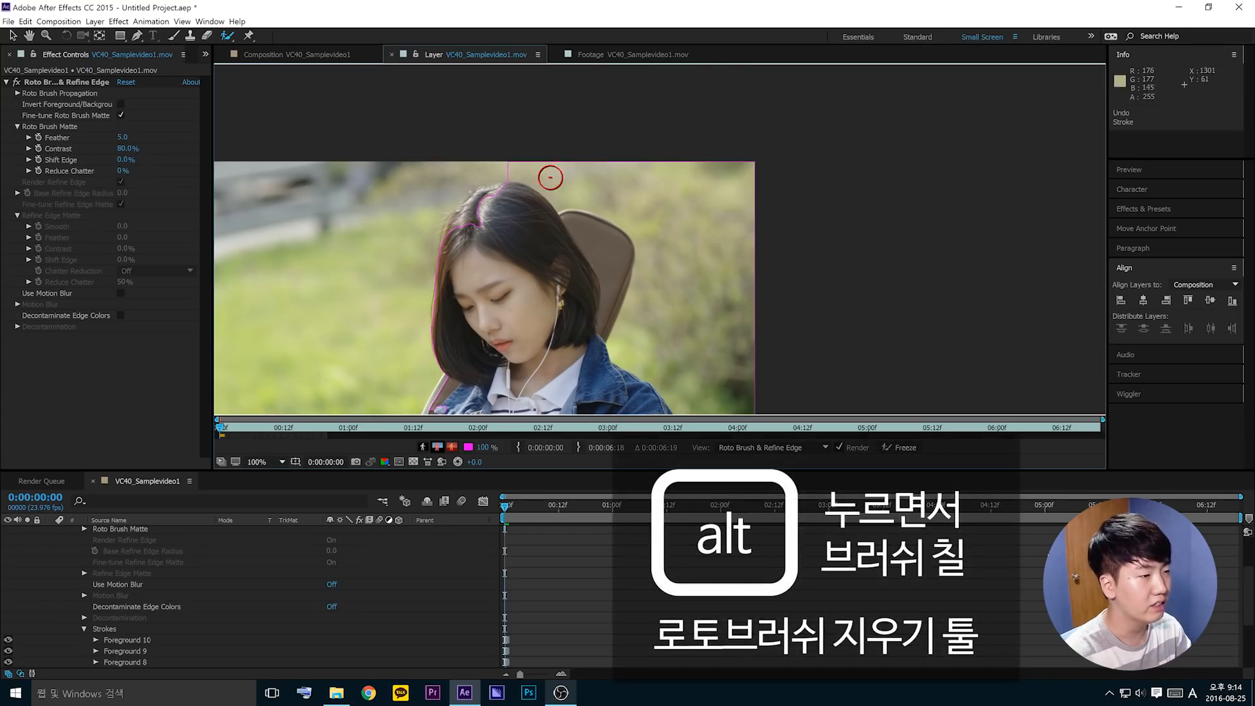
mouse_move(530, 149)
mouse_down()
mouse_move(660, 199)
mouse_move(707, 269)
mouse_move(675, 153)
mouse_up()
drag(608, 207, 626, 199)
mouse_move(683, 288)
mouse_down()
mouse_move(689, 240)
mouse_move(702, 244)
mouse_move(692, 280)
mouse_up()
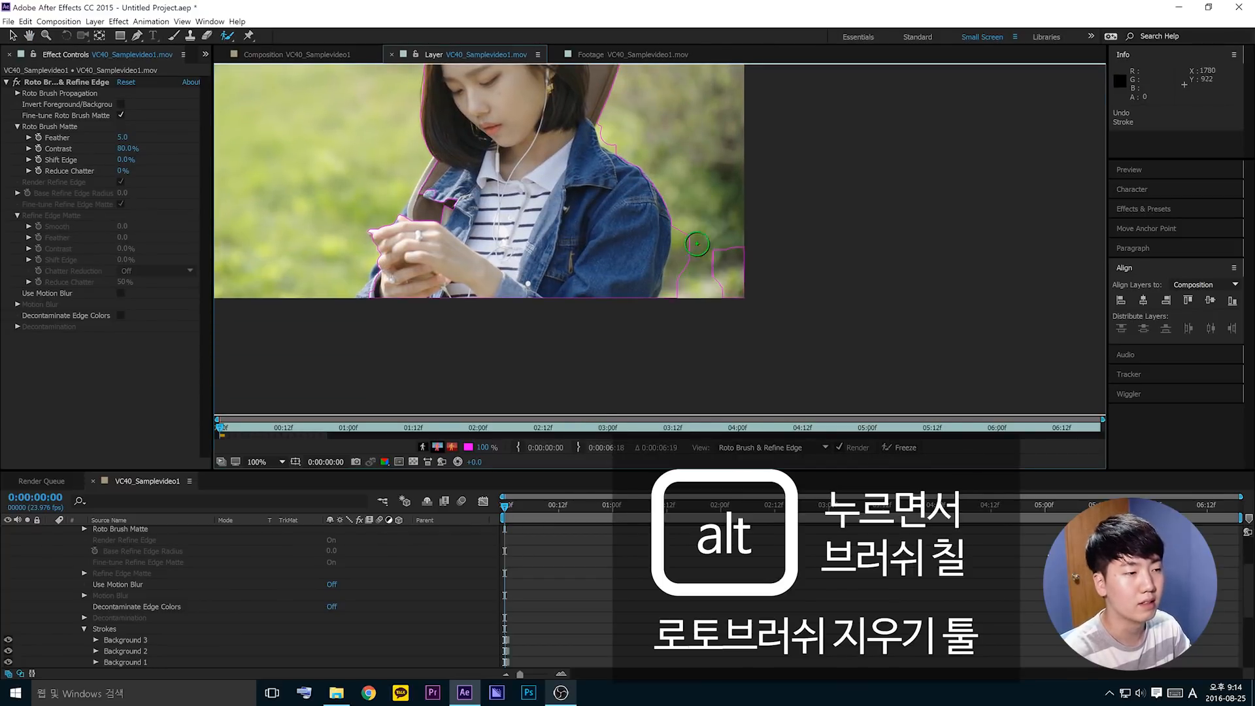
drag(686, 225, 658, 325)
drag(741, 235, 719, 298)
drag(682, 218, 681, 270)
drag(713, 230, 714, 293)
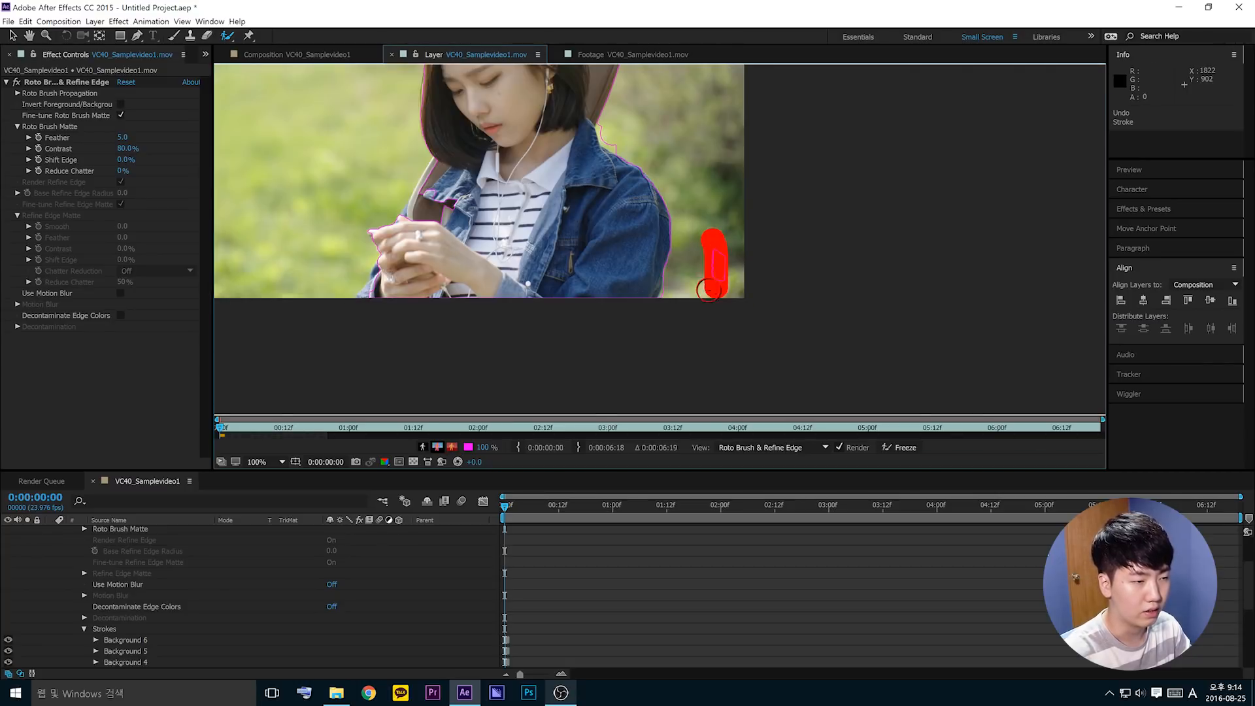
- Try a larger Roto Brush tip, then reduce the brush size for detail work
drag(477, 119, 519, 252)
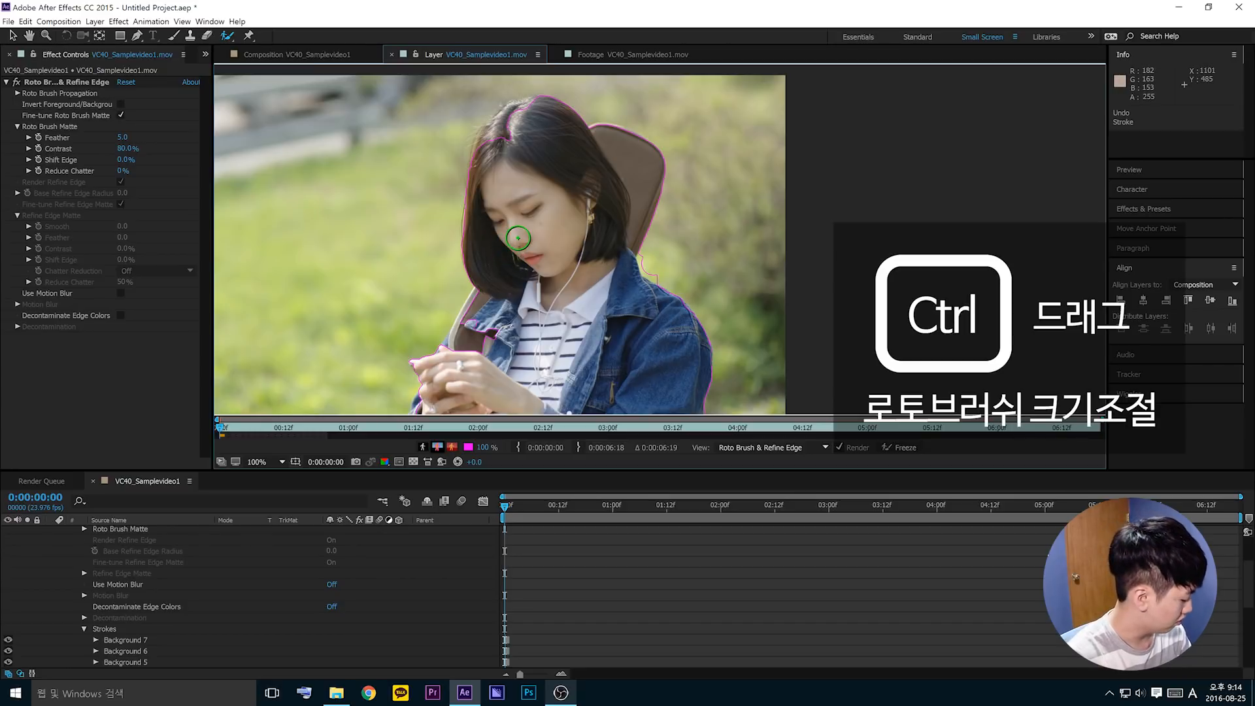
mouse_move(562, 259)
mouse_down()
mouse_move(732, 259)
mouse_move(584, 259)
mouse_up()
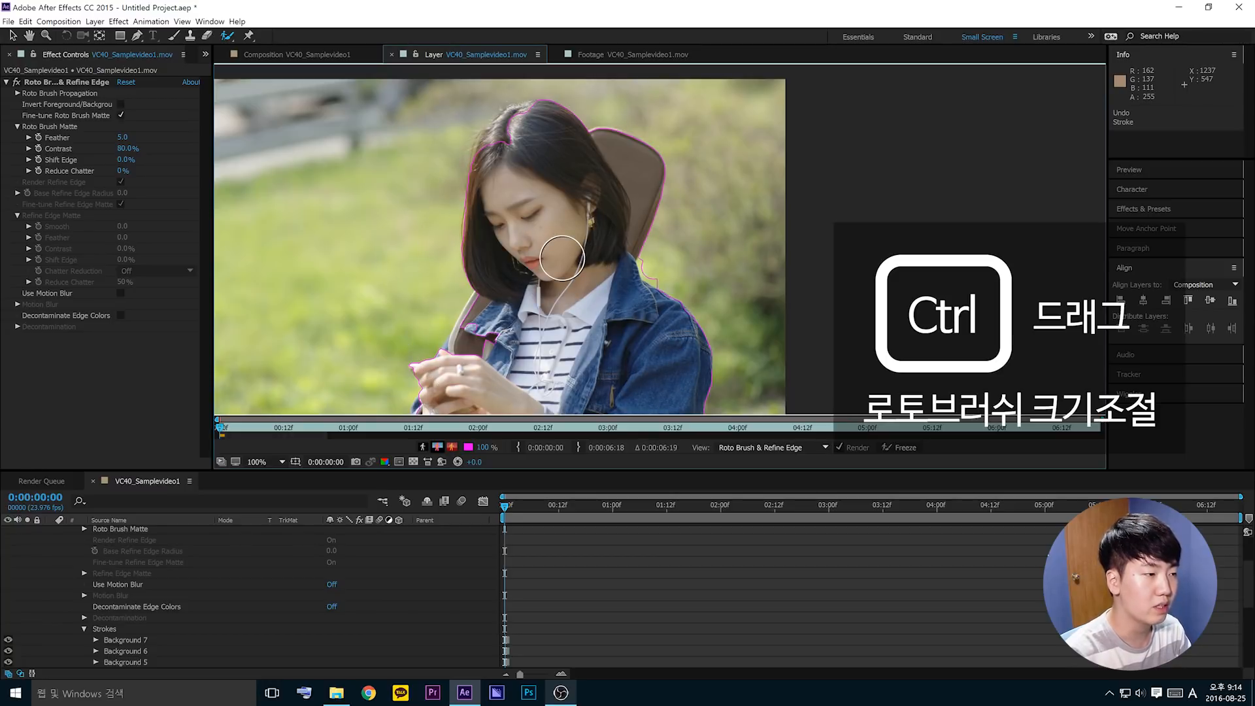
mouse_move(556, 210)
mouse_down()
mouse_move(722, 209)
mouse_move(542, 223)
mouse_move(559, 263)
mouse_move(611, 249)
mouse_move(604, 225)
mouse_move(569, 225)
mouse_up()
- Paint foreground strokes over the missed hair at the crown of the woman's head
key(space)
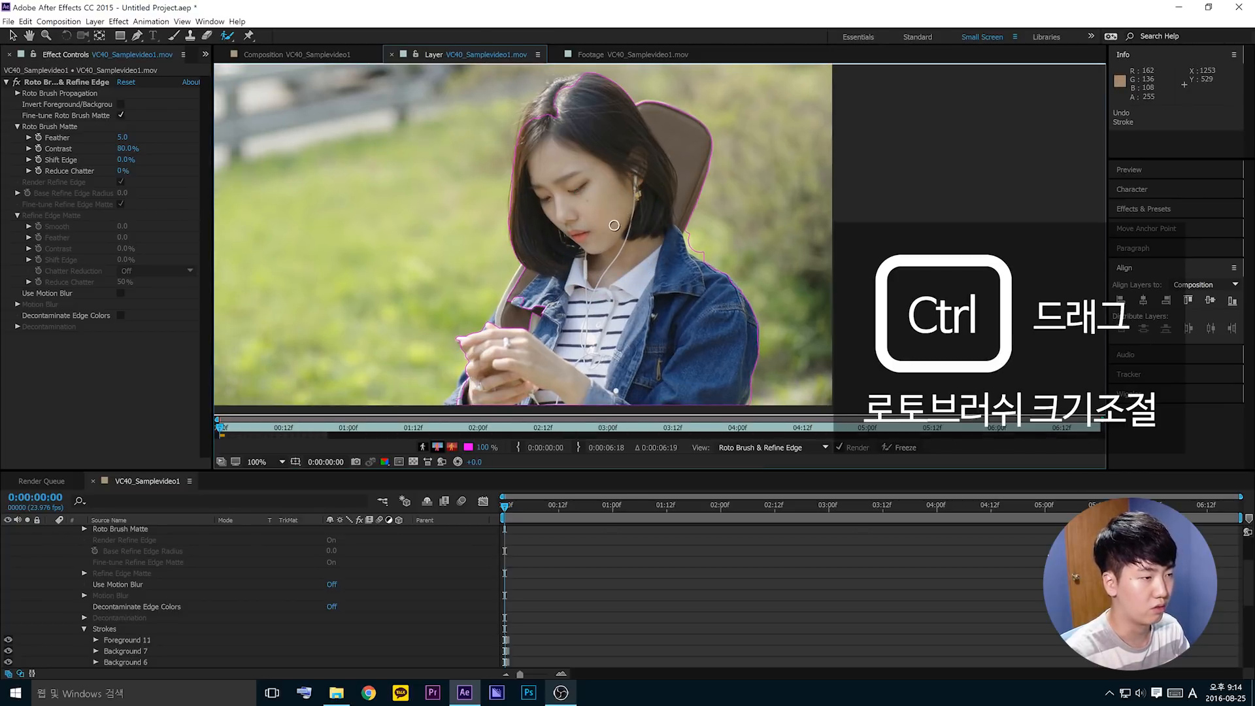
scroll(559, 166, up, 4)
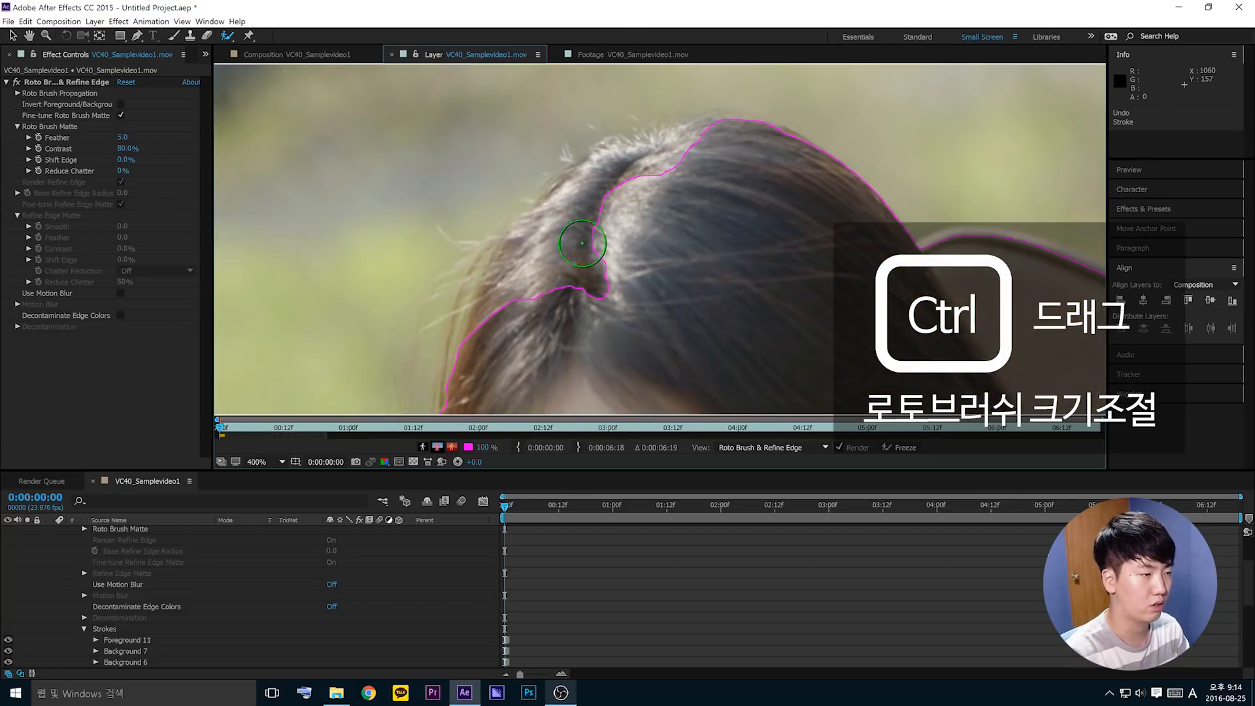
mouse_move(512, 318)
mouse_down()
mouse_move(583, 227)
mouse_move(575, 196)
mouse_move(683, 154)
mouse_move(687, 163)
mouse_up()
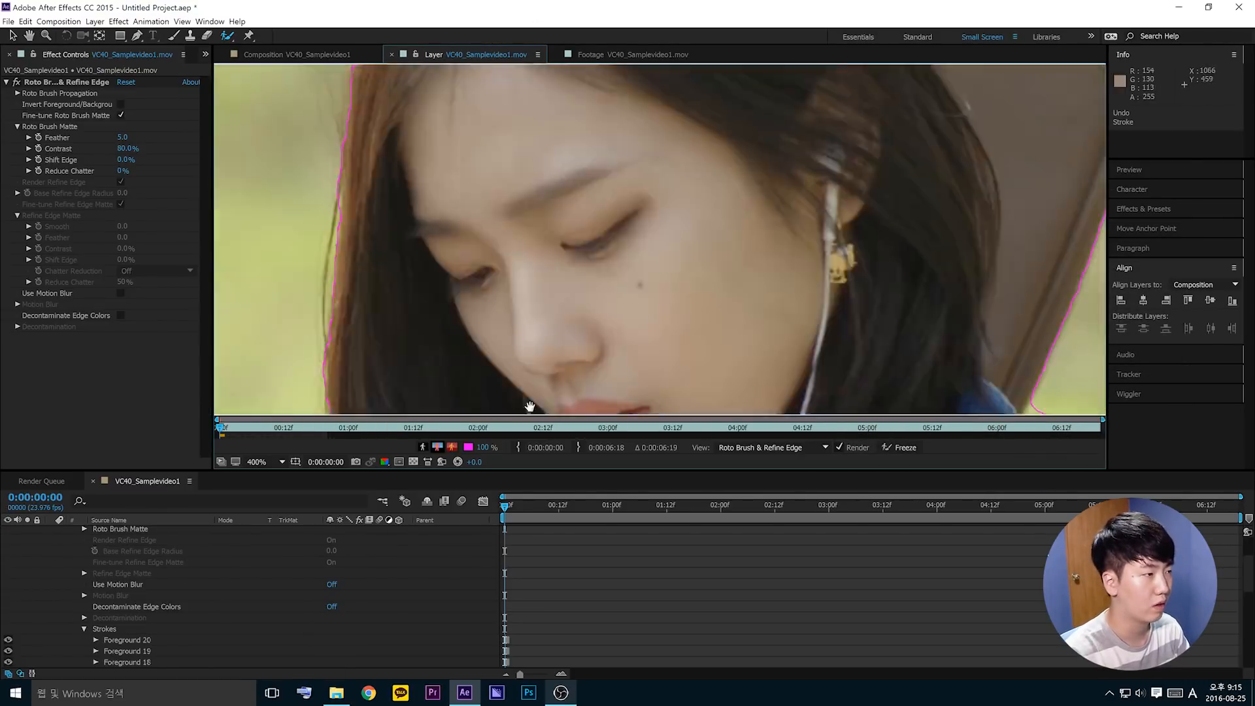
- Paint background strokes along the denim jacket's collar and shoulder to tighten the selection edge
scroll(722, 255, up, 1)
mouse_move(532, 409)
mouse_down()
mouse_move(458, 216)
mouse_move(456, 229)
mouse_up()
mouse_move(526, 158)
mouse_down()
mouse_move(578, 272)
mouse_move(653, 327)
mouse_move(713, 333)
mouse_up()
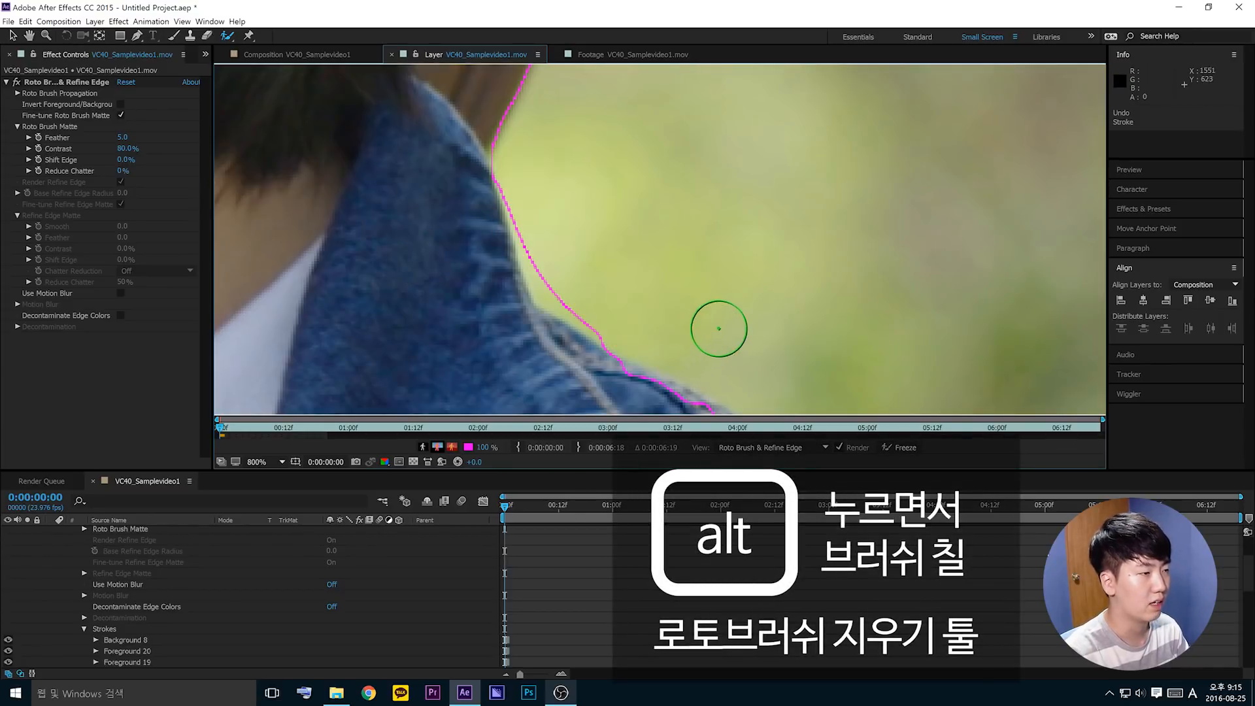
mouse_move(543, 237)
mouse_down()
mouse_move(599, 309)
mouse_move(673, 353)
mouse_up()
scroll(602, 264, down, 6)
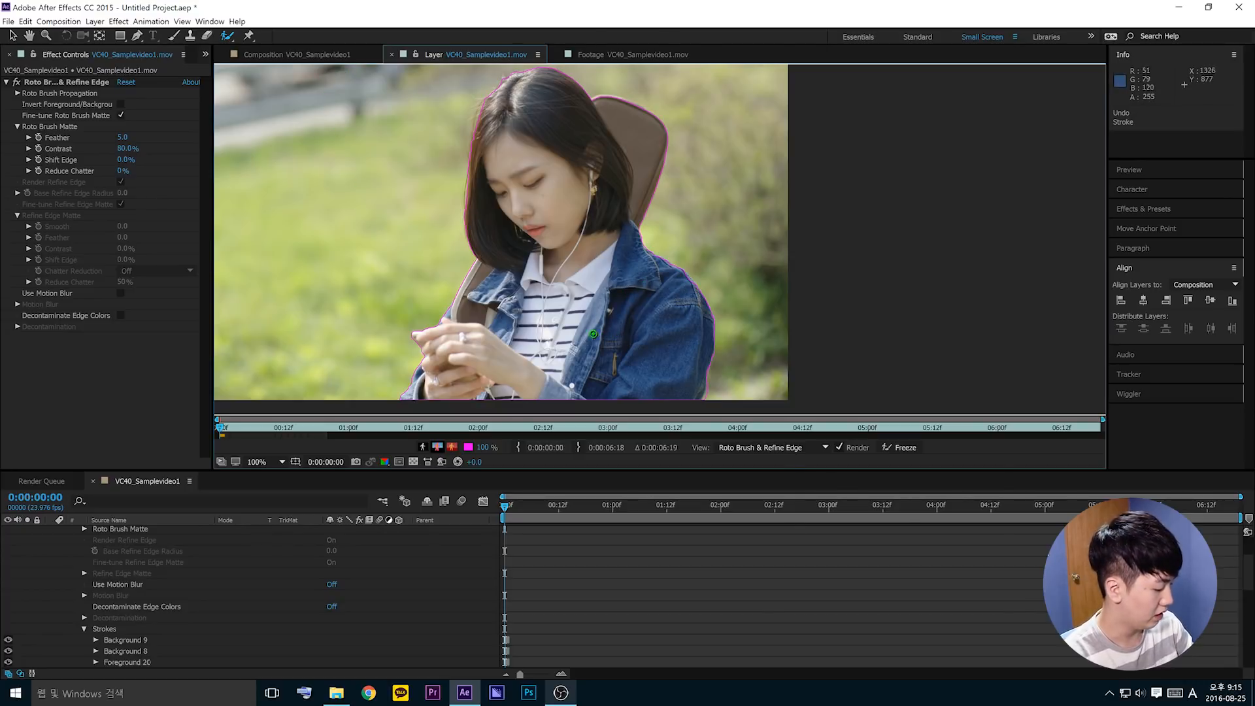
- Maximize the Layer view and restore it to its normal size
key(grave)
key(grave)
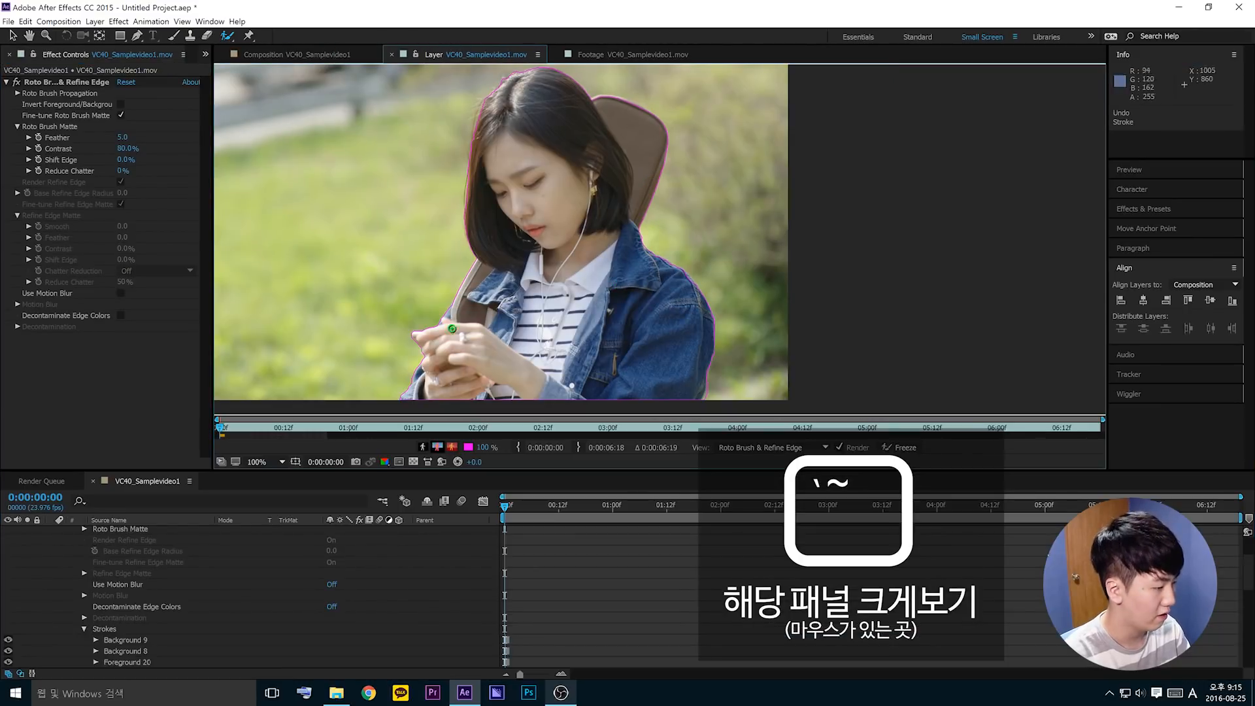
- Maximize the Timeline, Effect Controls and Project panels in turn, restoring the normal layout after each one
key(grave)
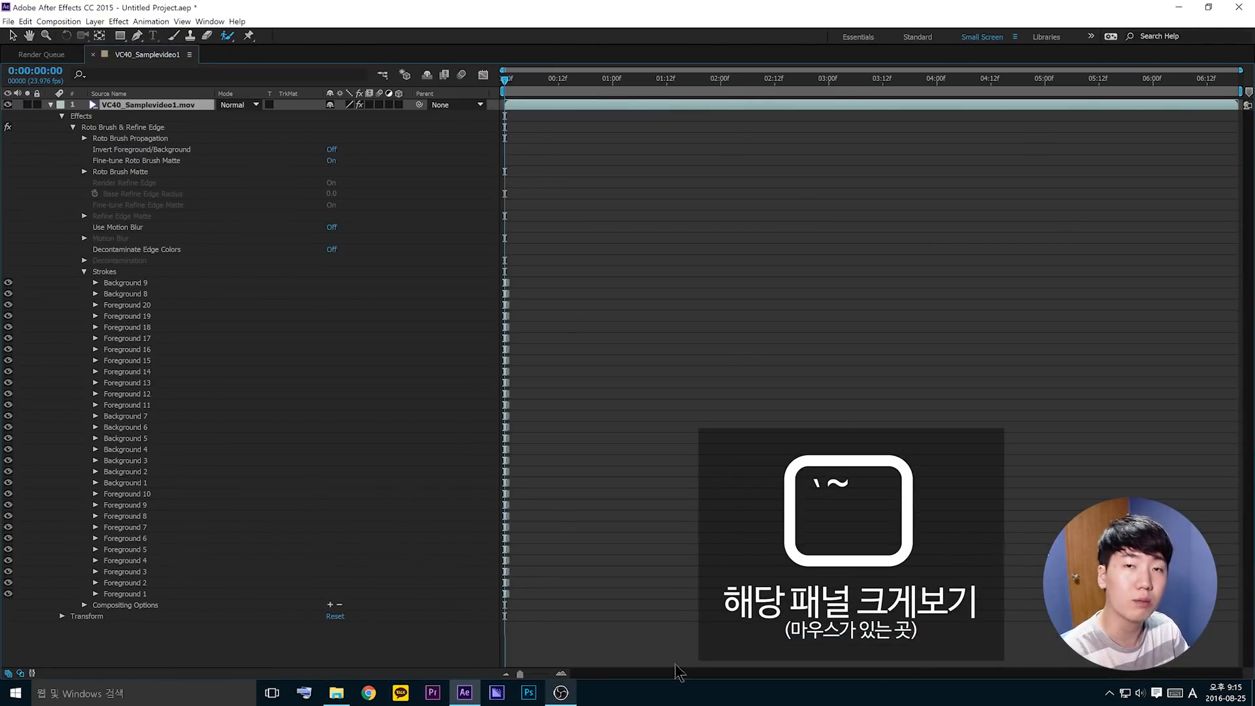
key(grave)
key(grave)
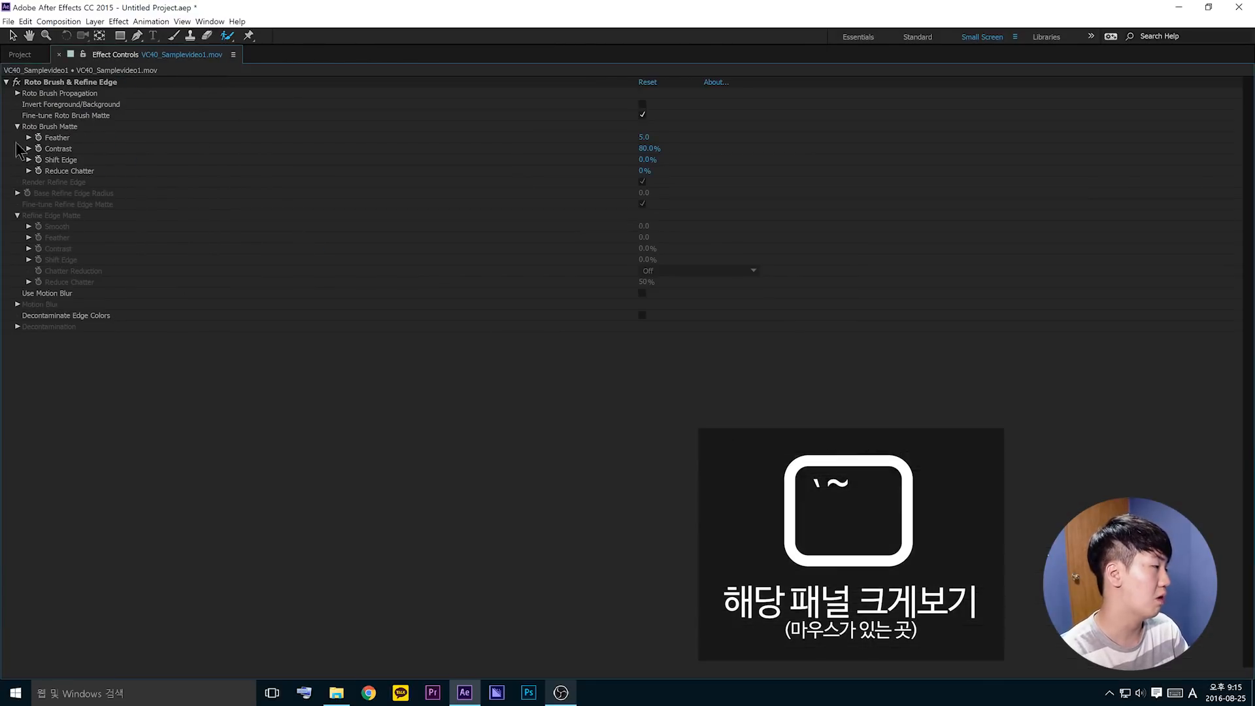
click(41, 57)
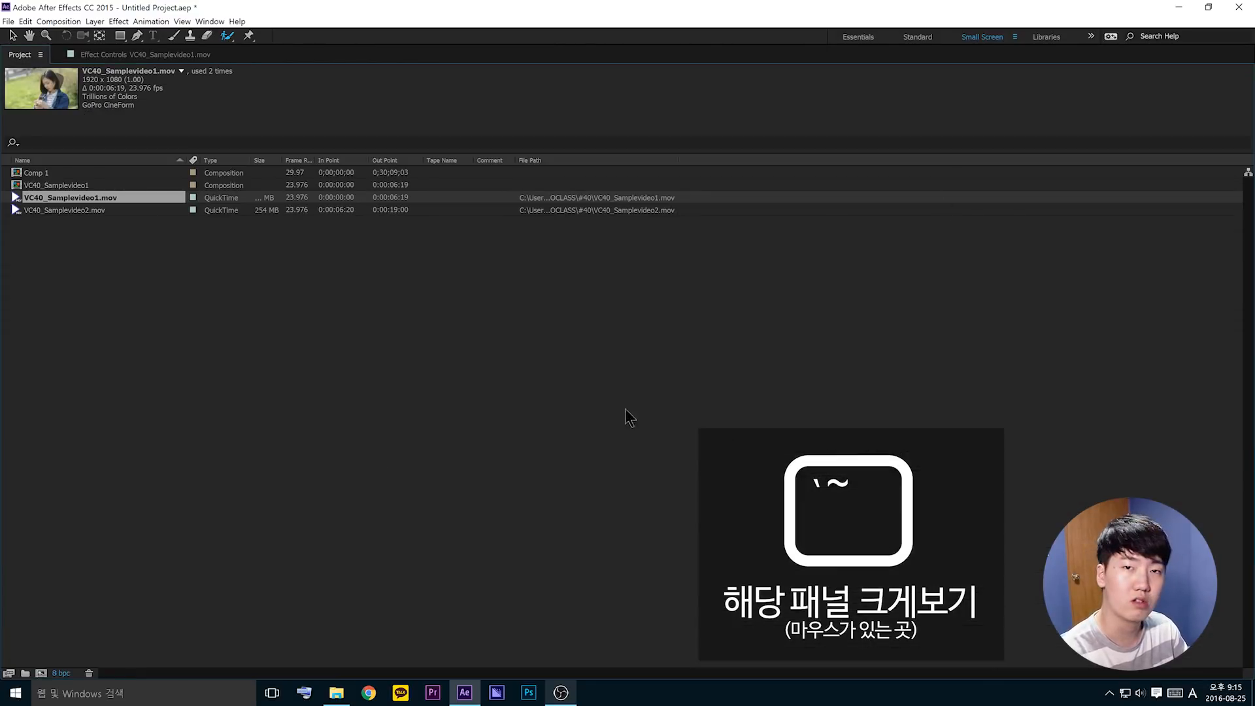
key(grave)
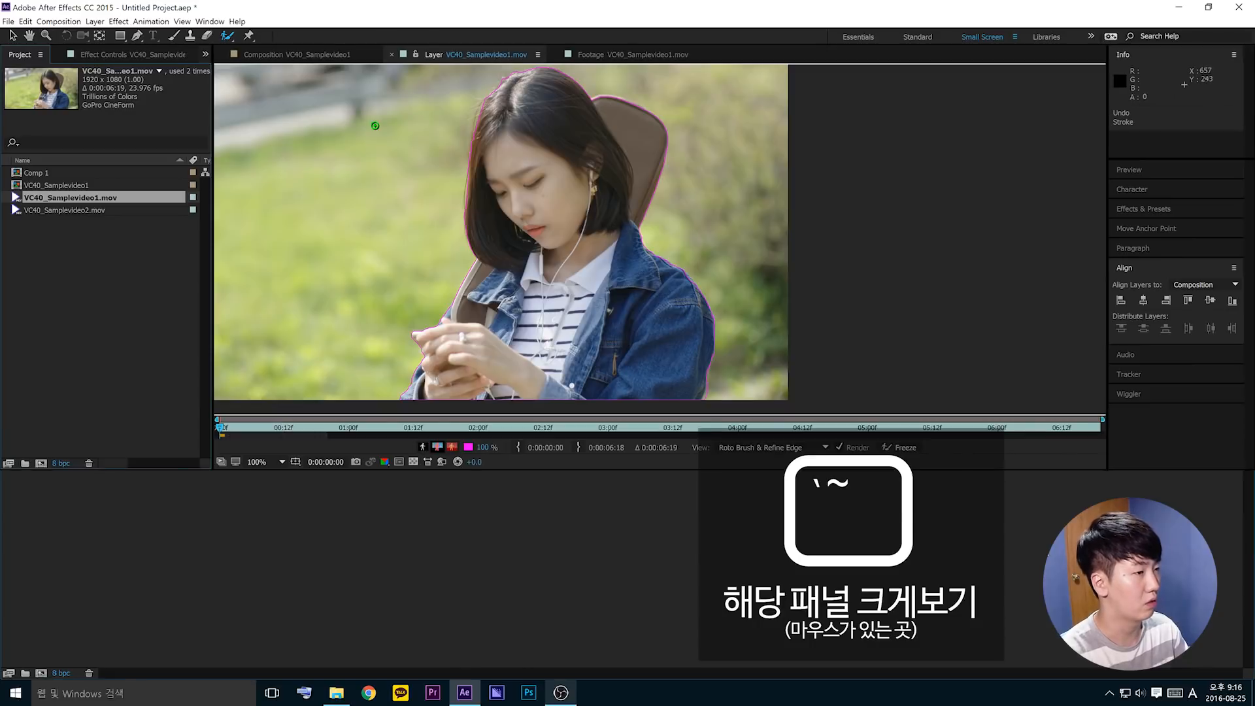
- Maximize the Layer view and examine the Roto Brush outline around the woman and the chair back
key(grave)
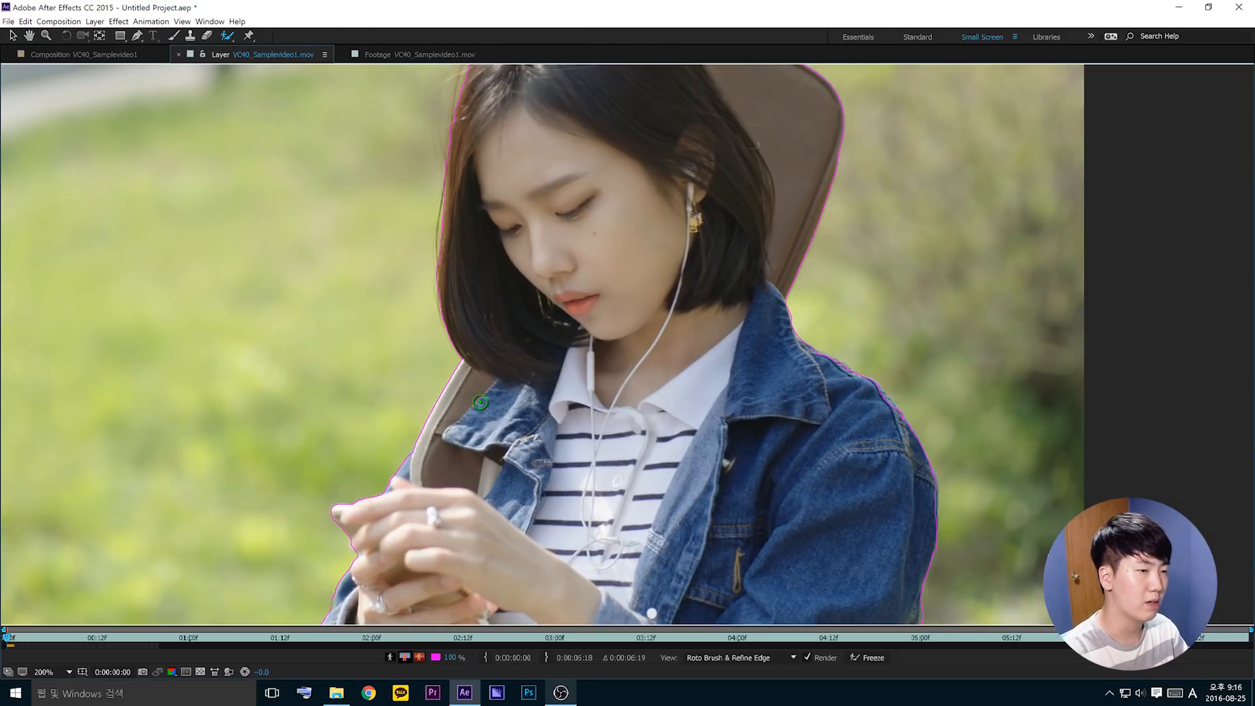
scroll(635, 328, up, 5)
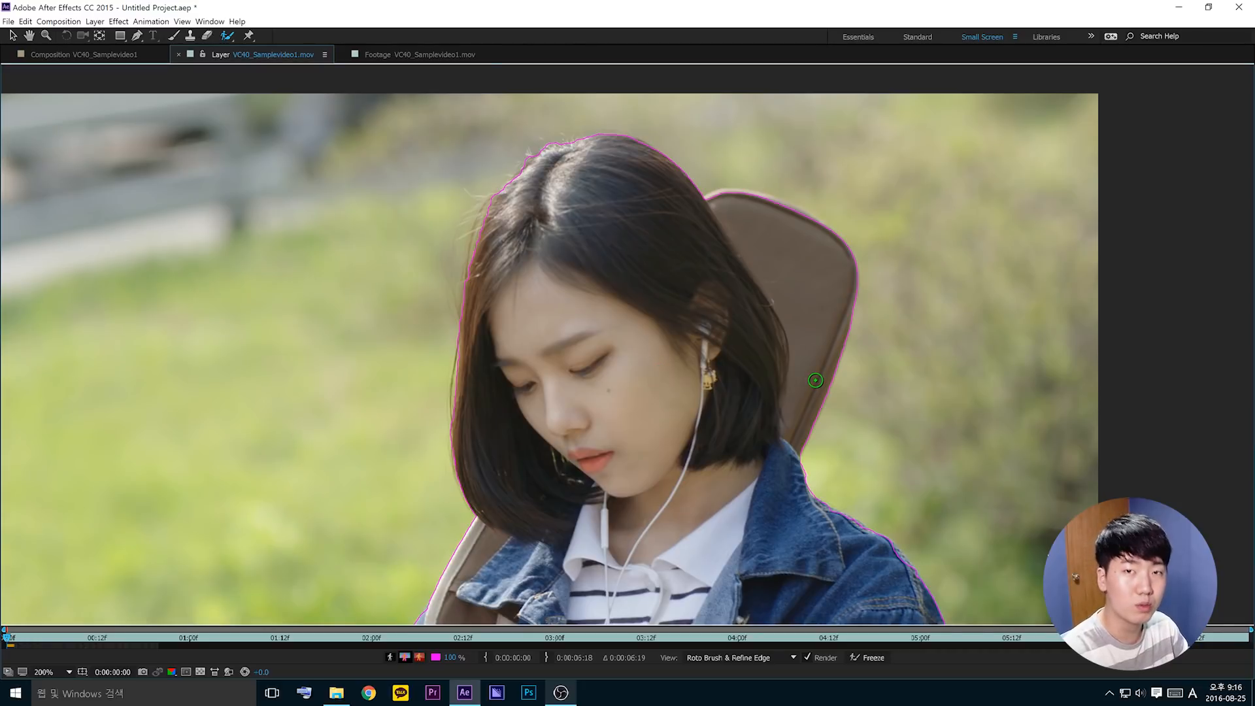
scroll(616, 280, up, 1)
scroll(616, 281, down, 3)
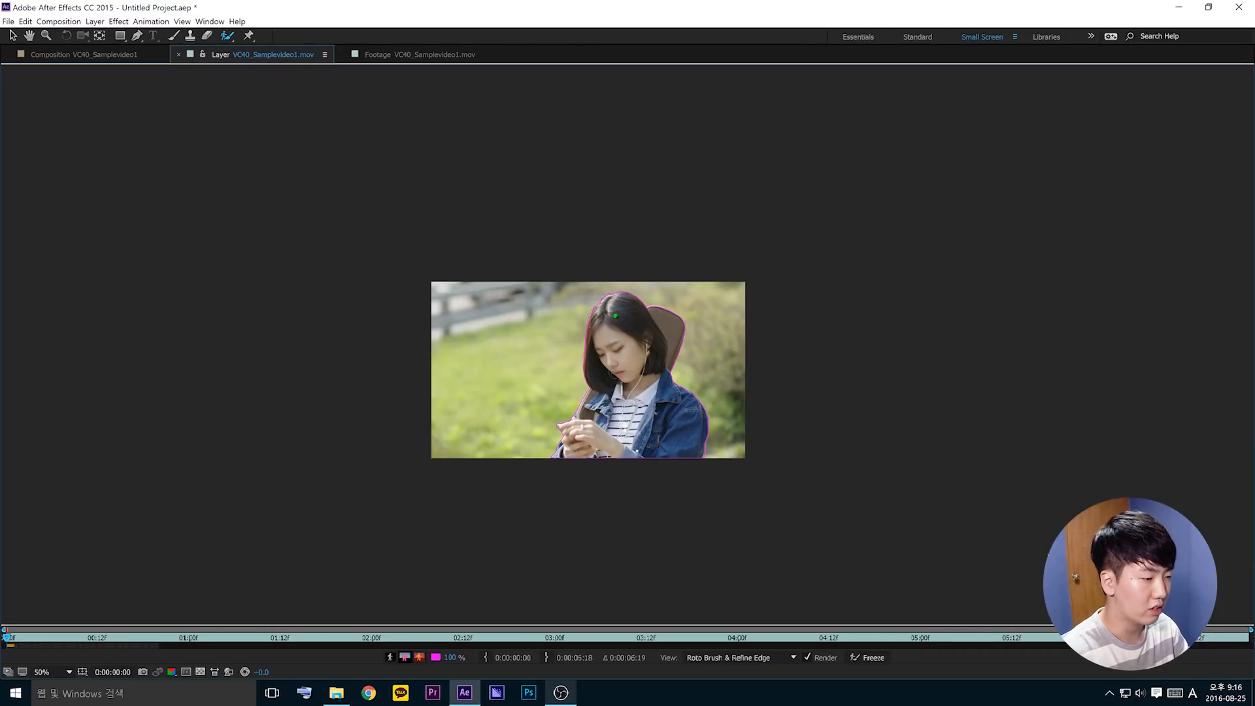
scroll(611, 449, up, 1)
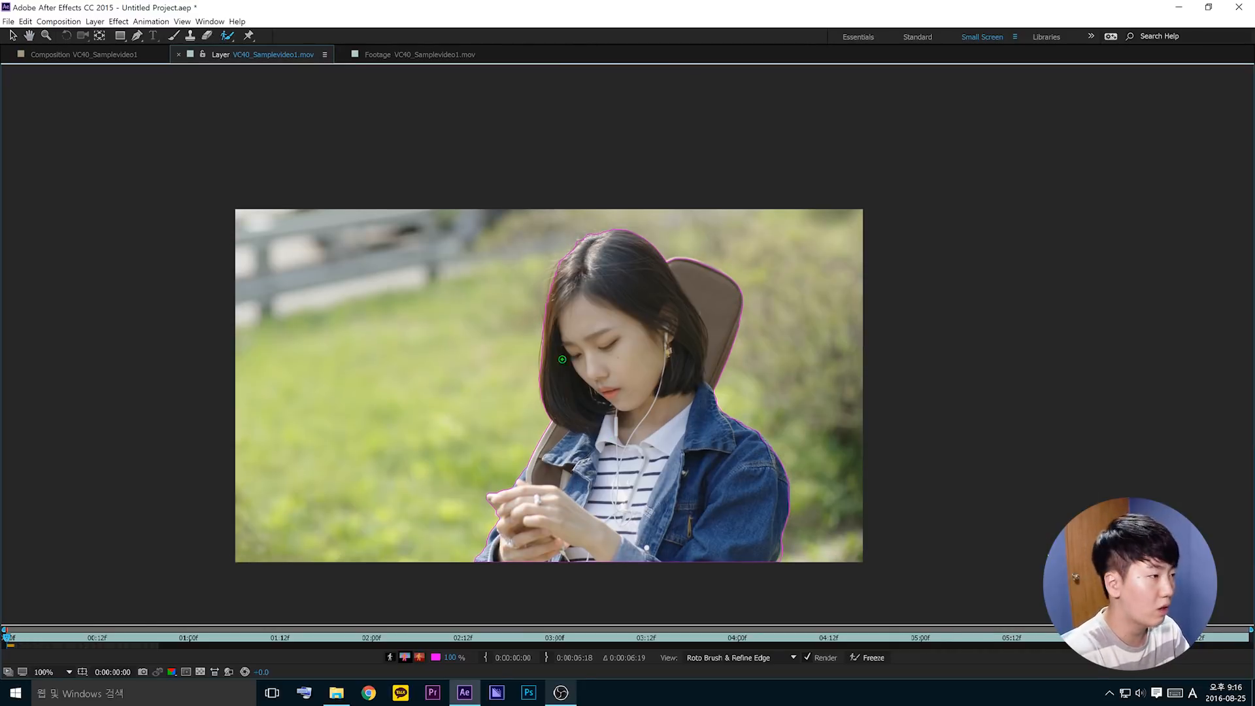
- Switch to the VC40_Samplevideo1 composition view and examine the cutout's collar, jacket and hair edges up close
click(114, 54)
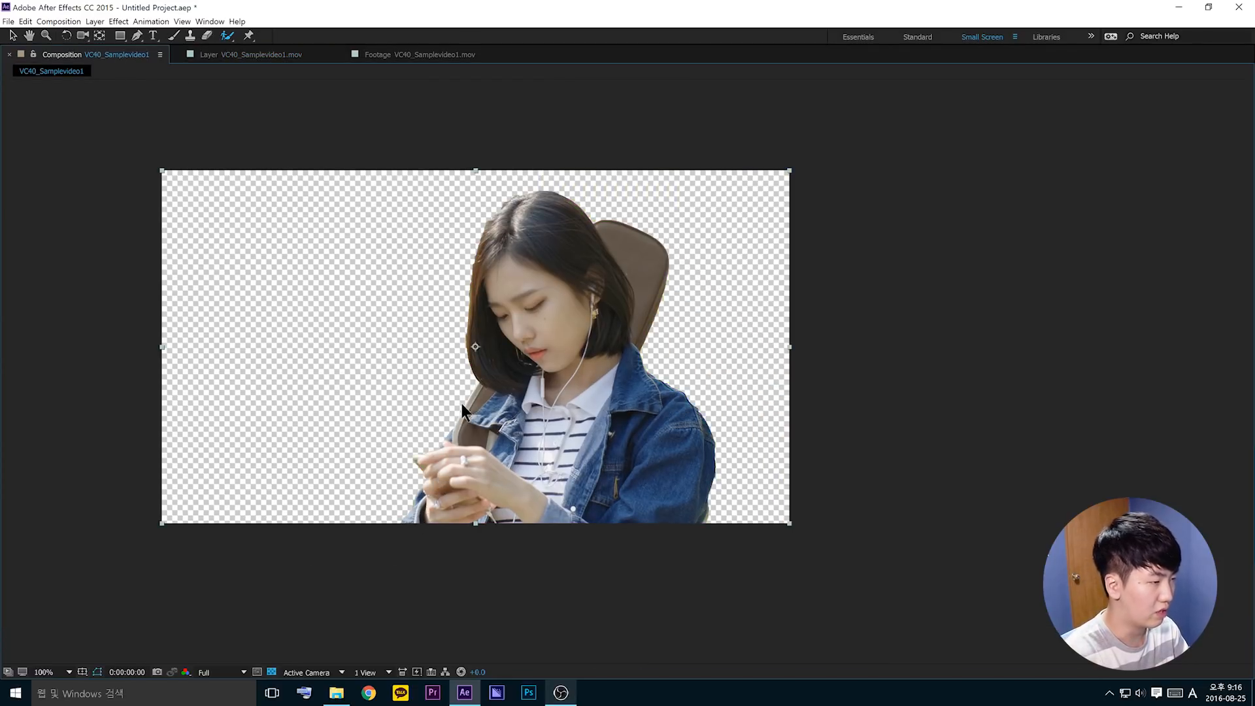
scroll(410, 300, down, 1)
scroll(507, 399, up, 7)
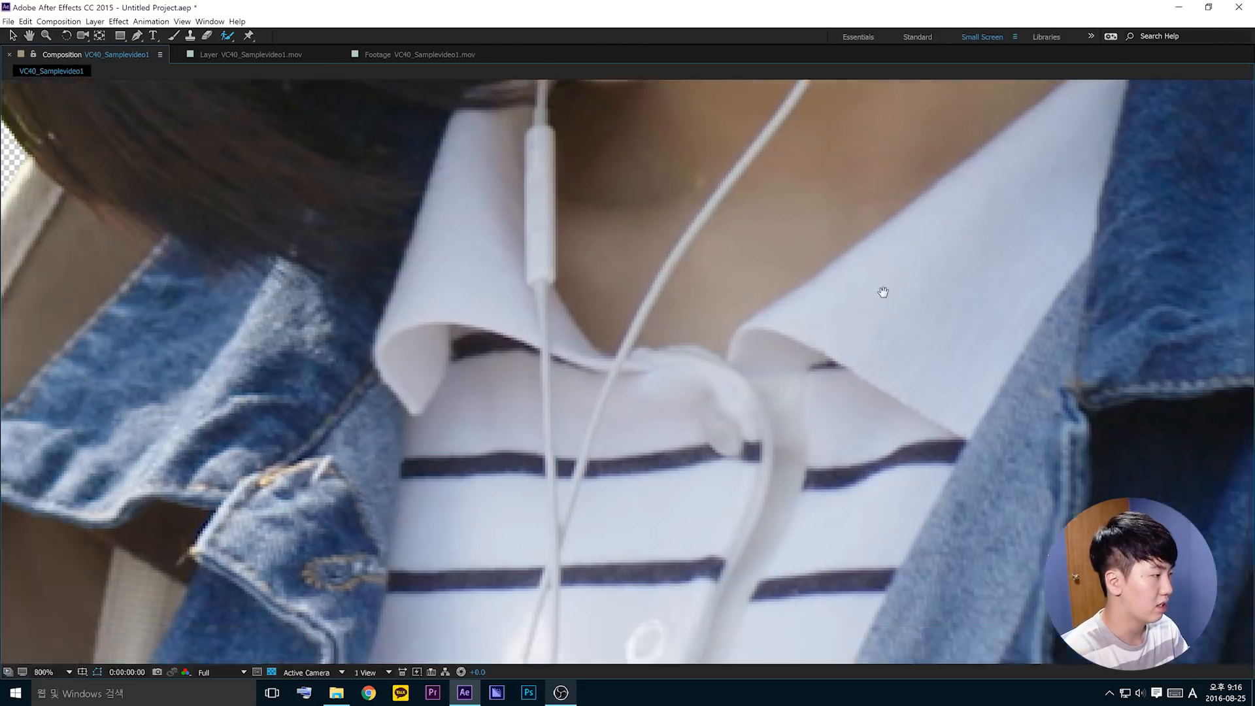
drag(883, 292, 1111, 183)
drag(320, 373, 747, 163)
scroll(748, 162, down, 1)
drag(395, 577, 519, 485)
drag(624, 291, 512, 477)
drag(776, 83, 493, 489)
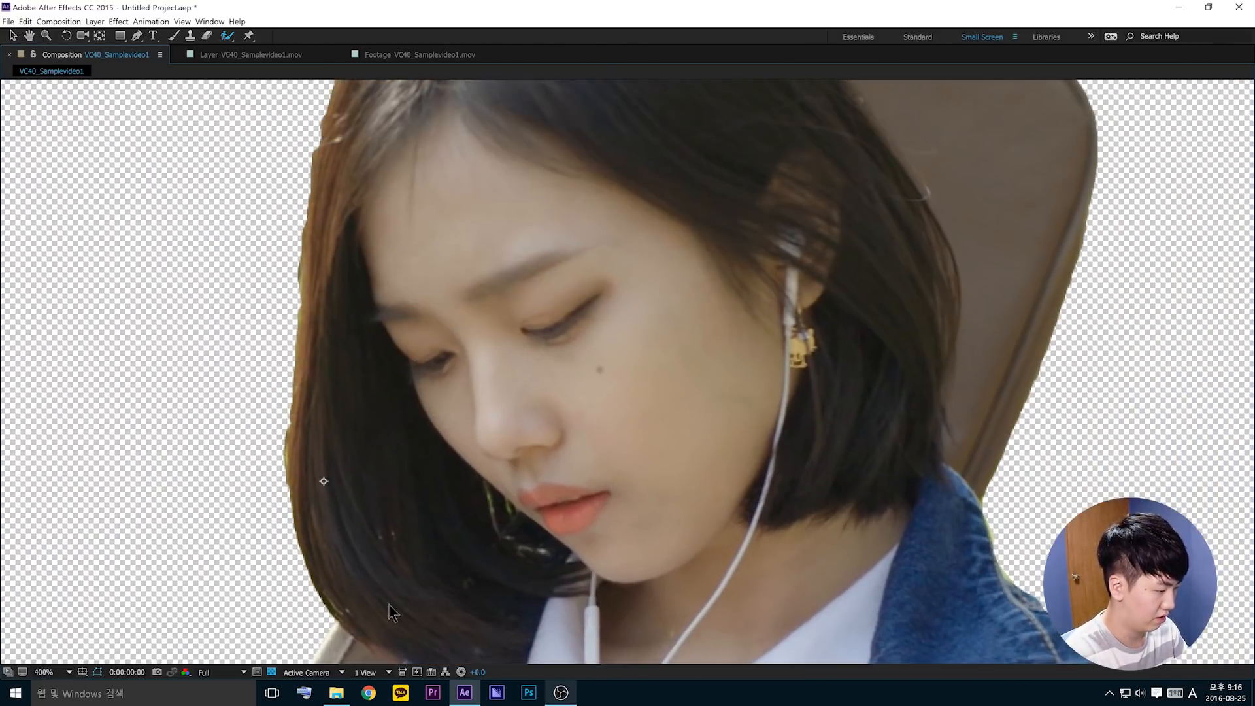
- Turn off the transparency grid and examine the cutout's hair edges against the black background
click(271, 672)
drag(363, 315, 452, 591)
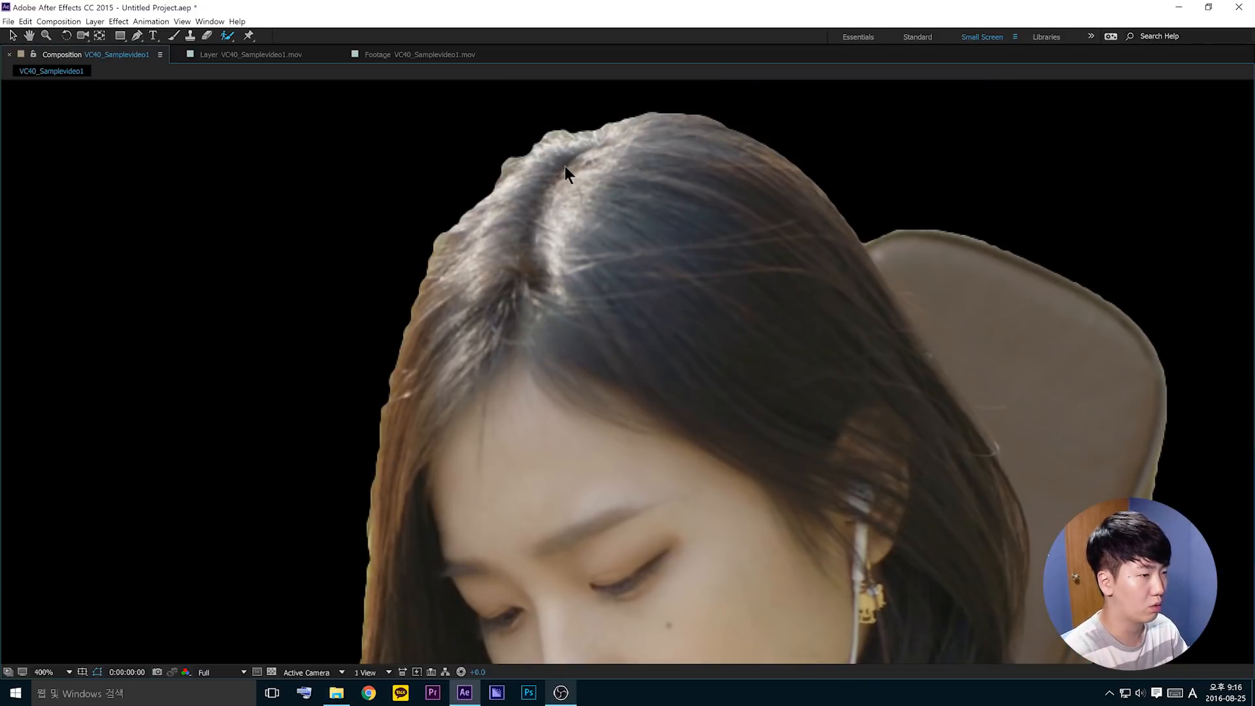
drag(761, 212, 589, 92)
drag(980, 627, 739, 392)
drag(457, 490, 899, 501)
scroll(433, 307, up, 1)
scroll(434, 307, down, 4)
drag(370, 234, 466, 343)
scroll(467, 344, down, 2)
scroll(663, 379, up, 3)
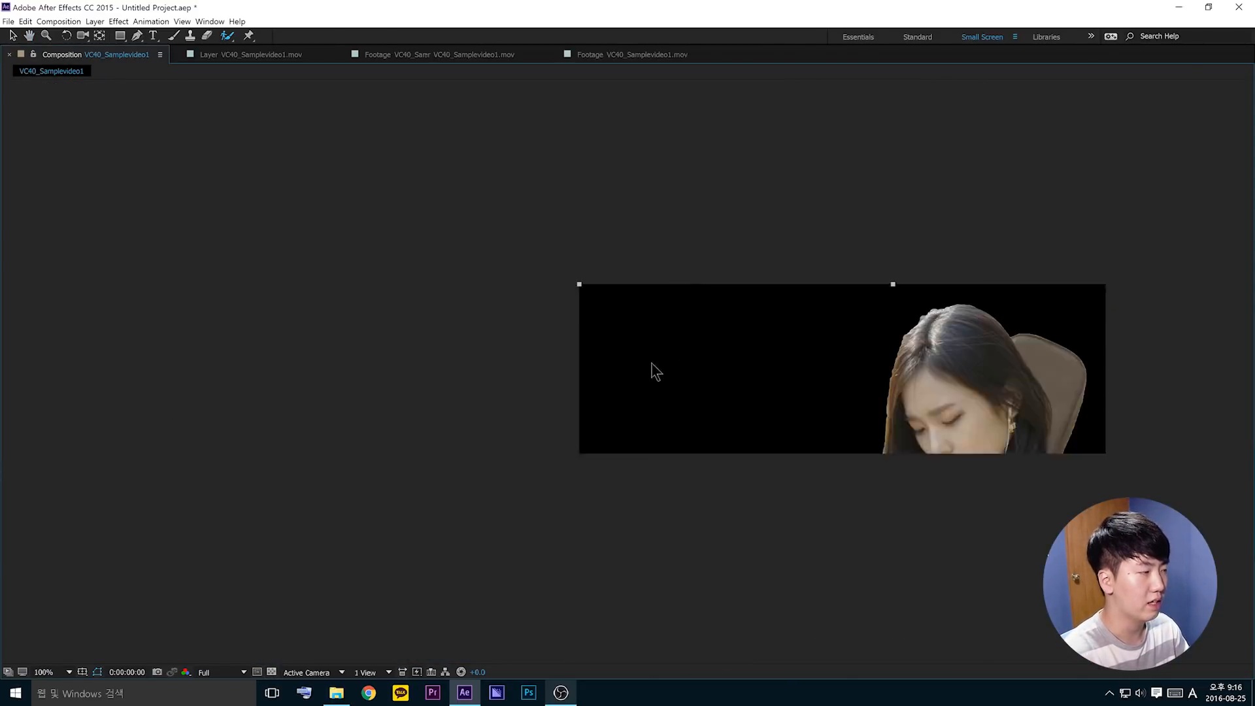
- Examine the cutout's edges around the face, jacket and hands in the composition, restoring the normal panel layout
key(grave)
click(72, 56)
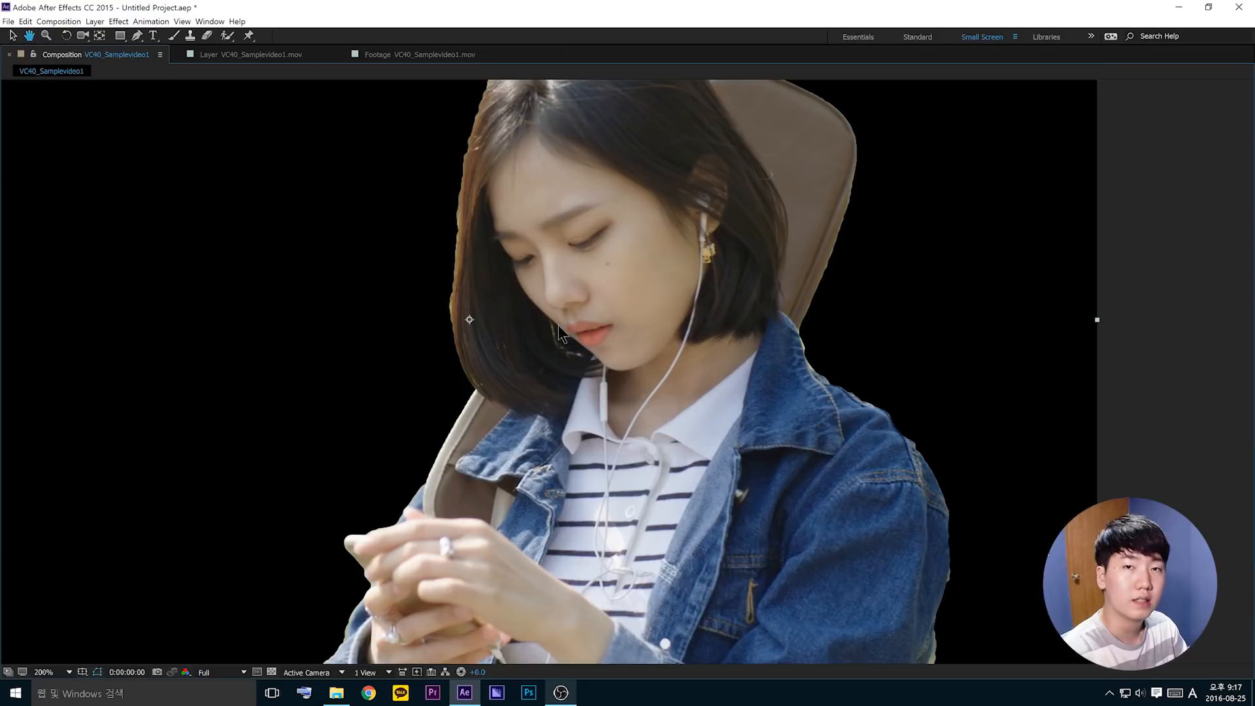
drag(462, 150, 472, 314)
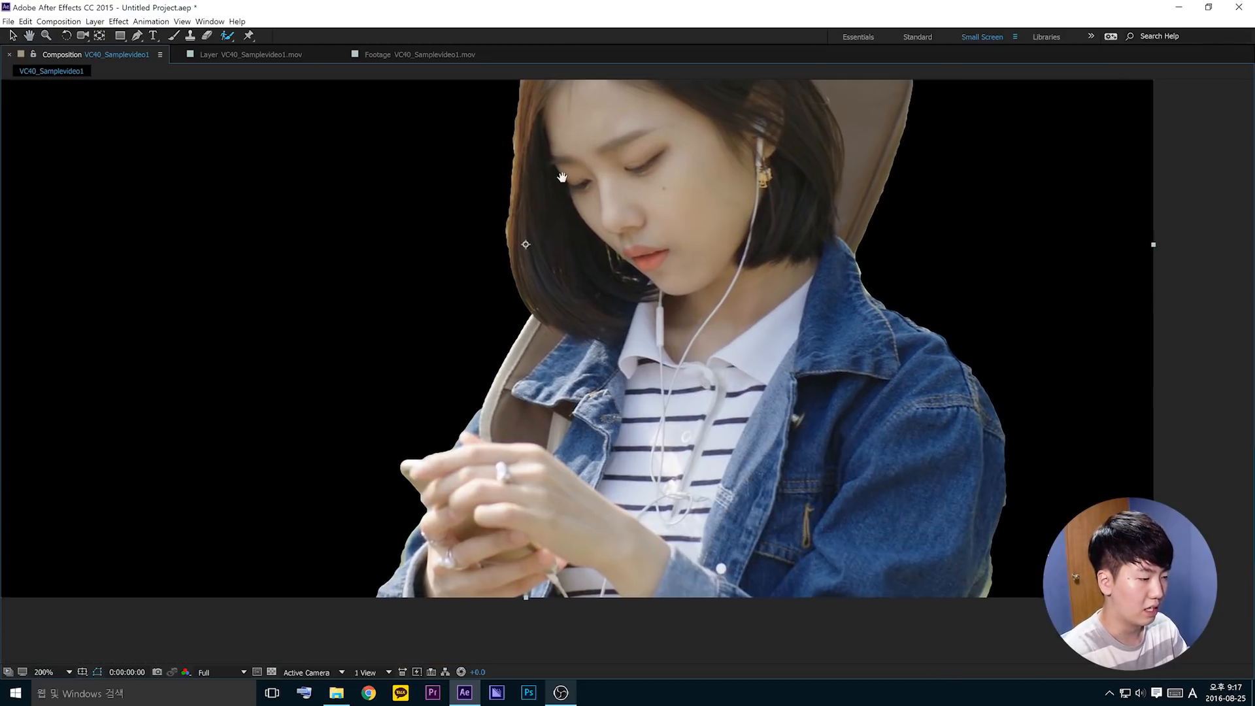
key(grave)
key(comma)
scroll(508, 344, up, 2)
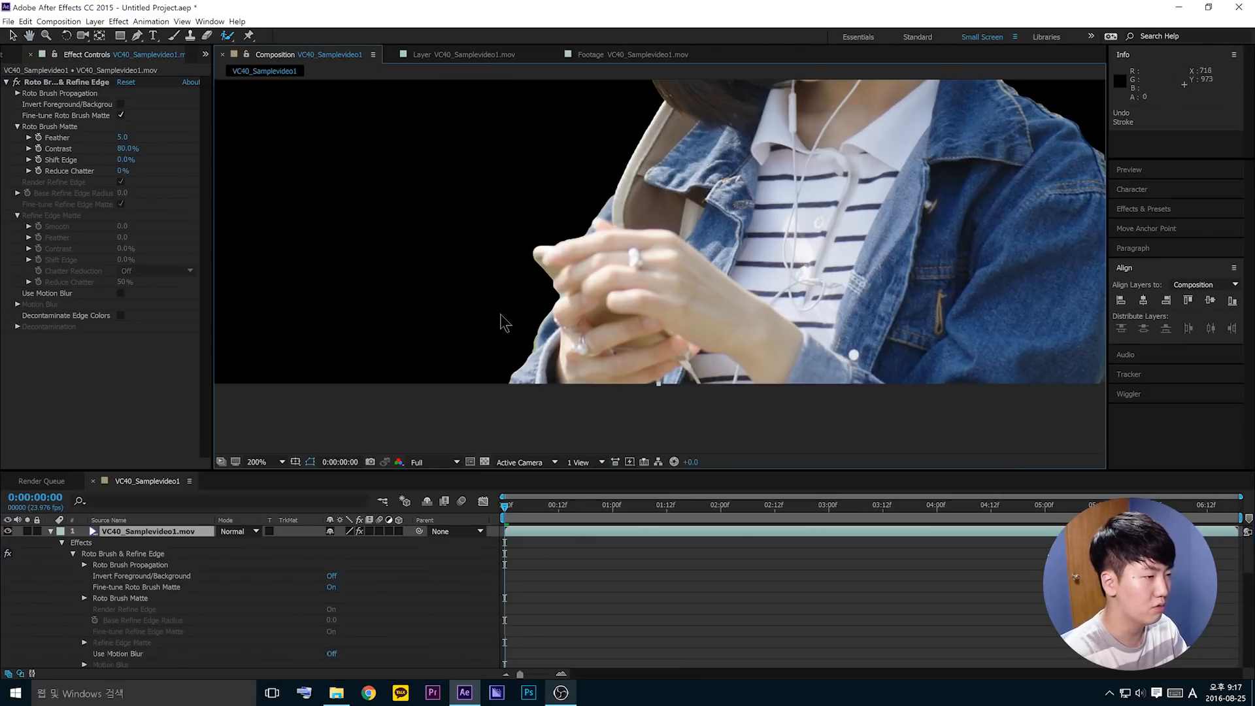
drag(476, 154, 570, 177)
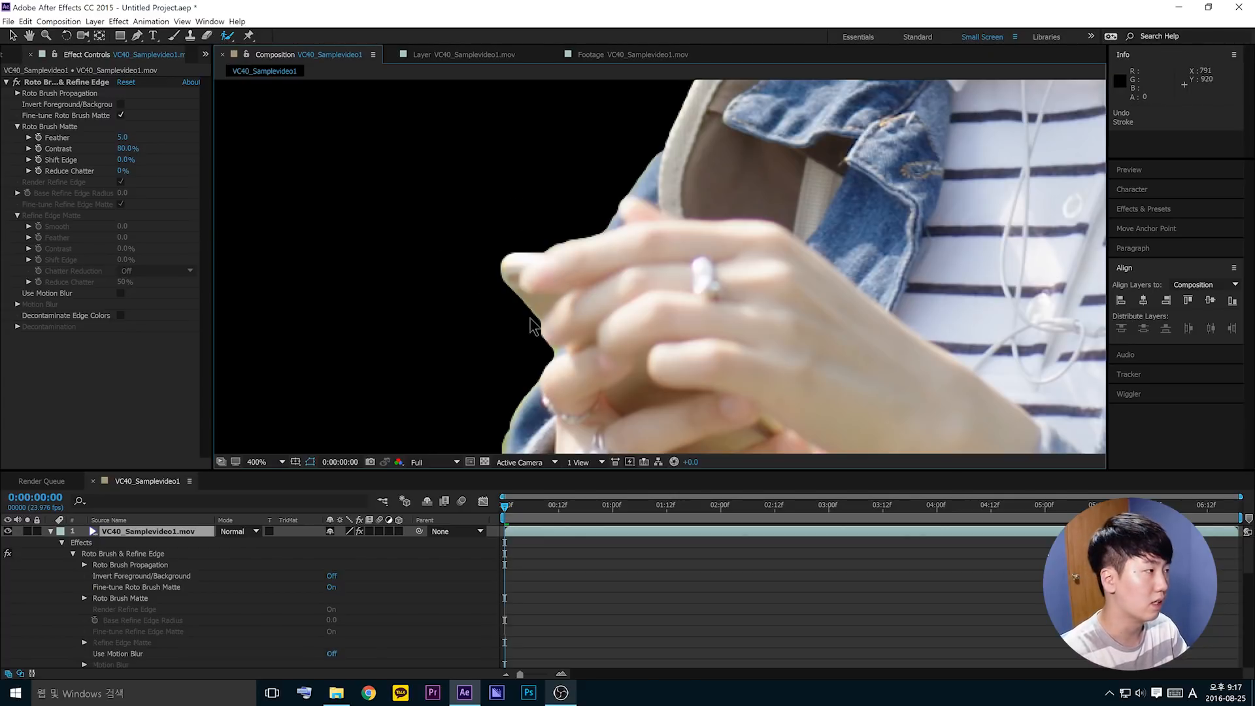
scroll(531, 318, up, 1)
scroll(531, 318, down, 2)
drag(523, 330, 395, 509)
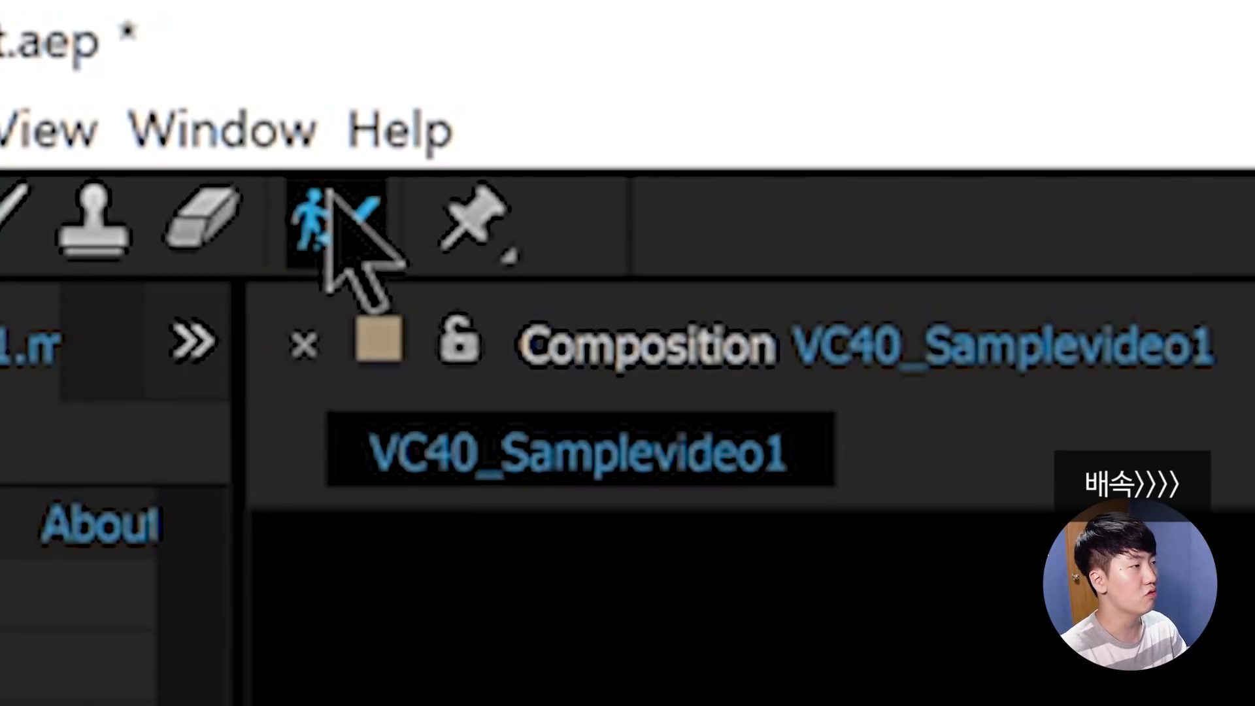
- Choose the Refine Edge Tool and show VC40_Samplevideo1.mov in a maximized Layer view
click(329, 193)
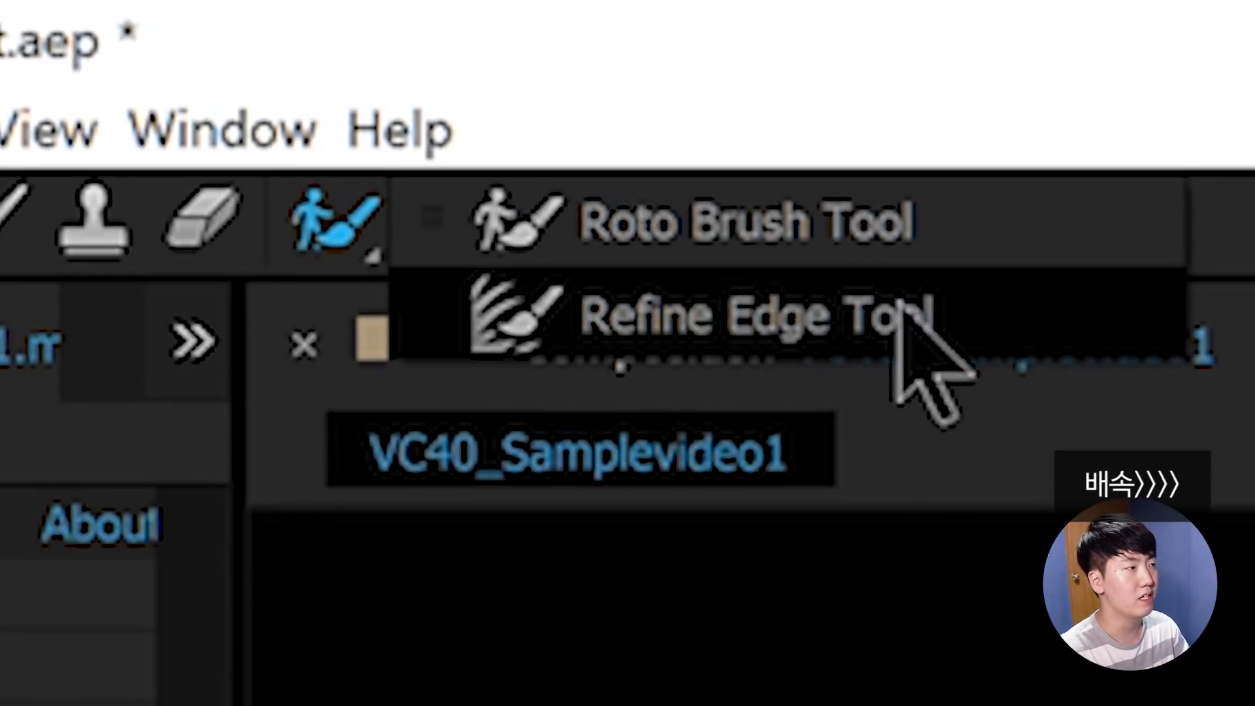
click(897, 305)
scroll(782, 255, up, 2)
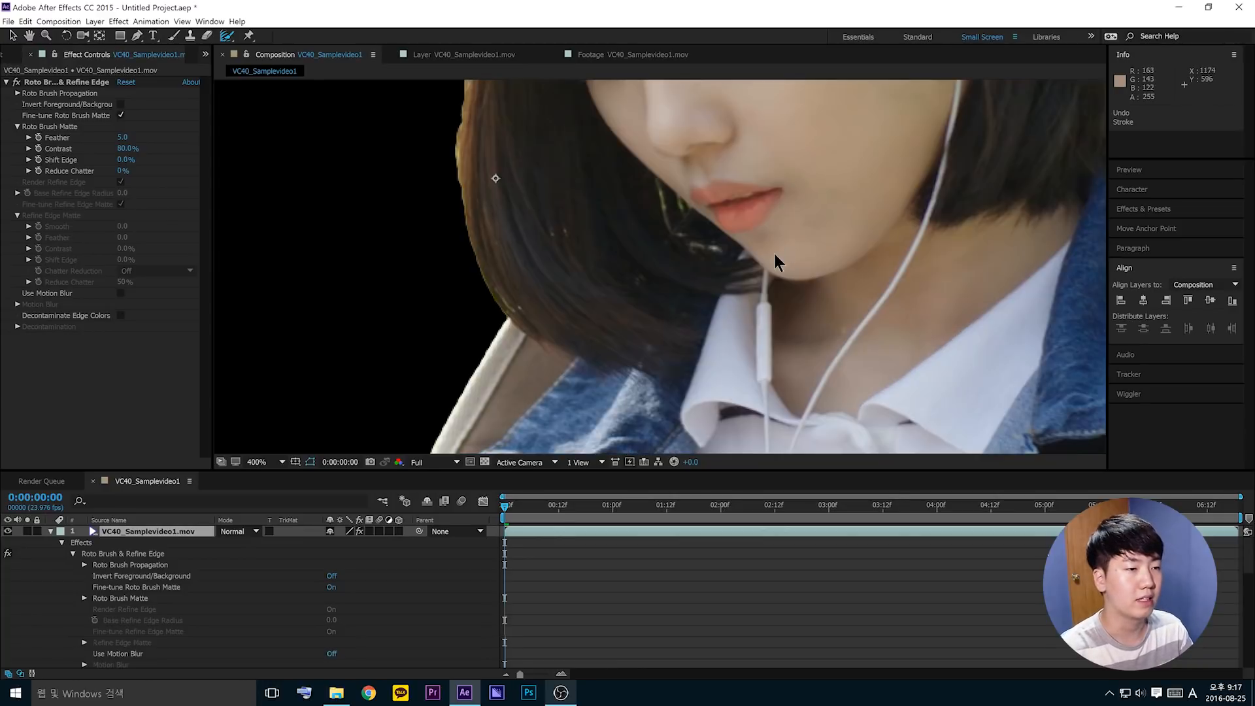
scroll(782, 255, down, 3)
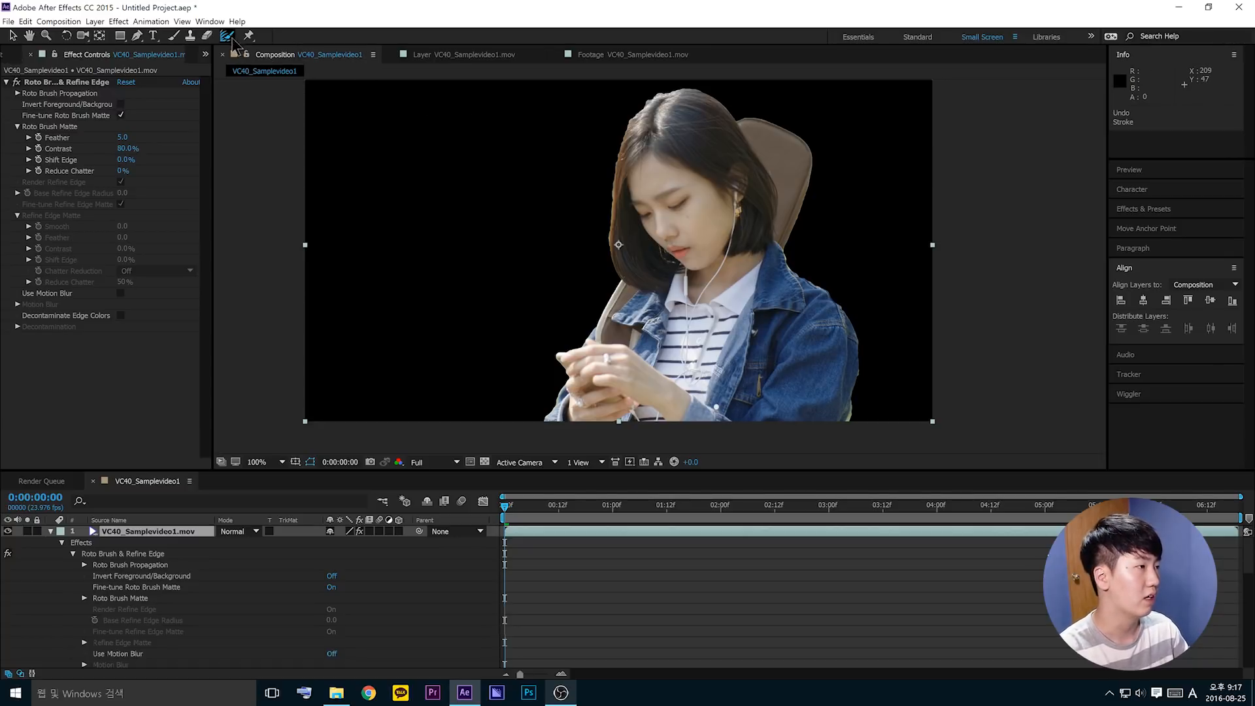
click(456, 56)
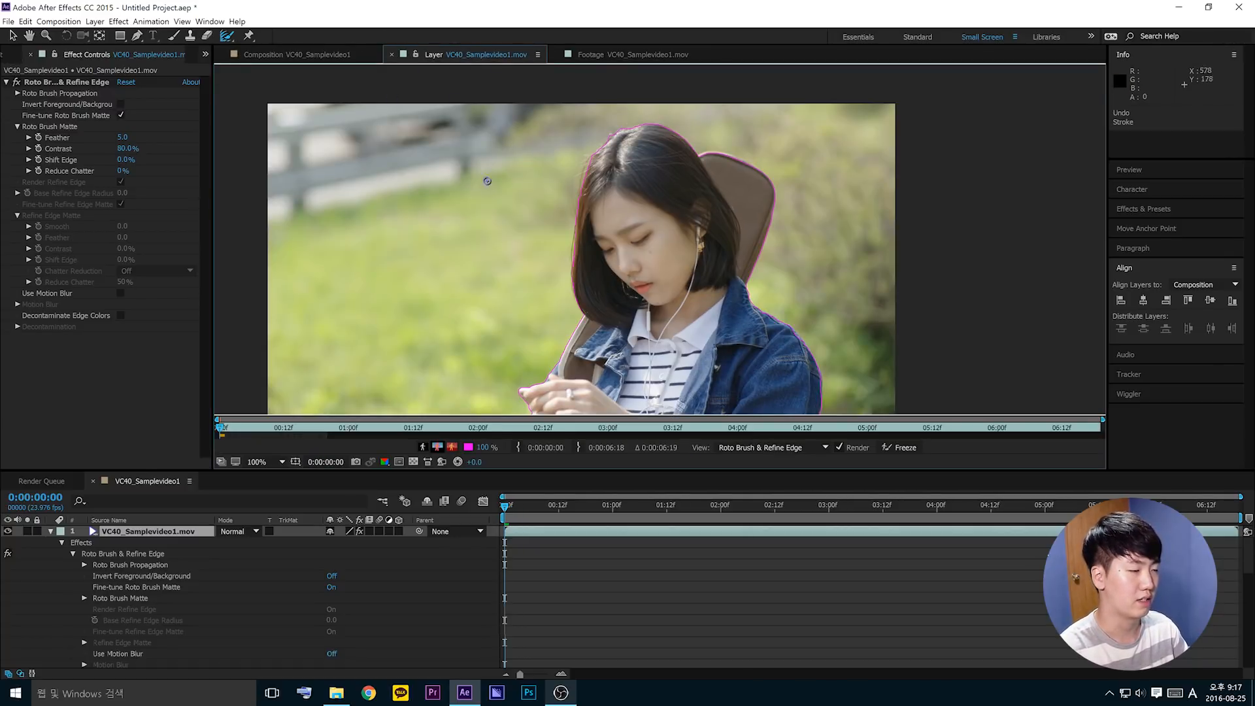
key(grave)
- Paint a Refine Edge stroke along the sleeve and fingers, from the frame's lower edge up to the chair
scroll(566, 399, down, 1)
scroll(550, 421, up, 3)
drag(366, 589, 484, 353)
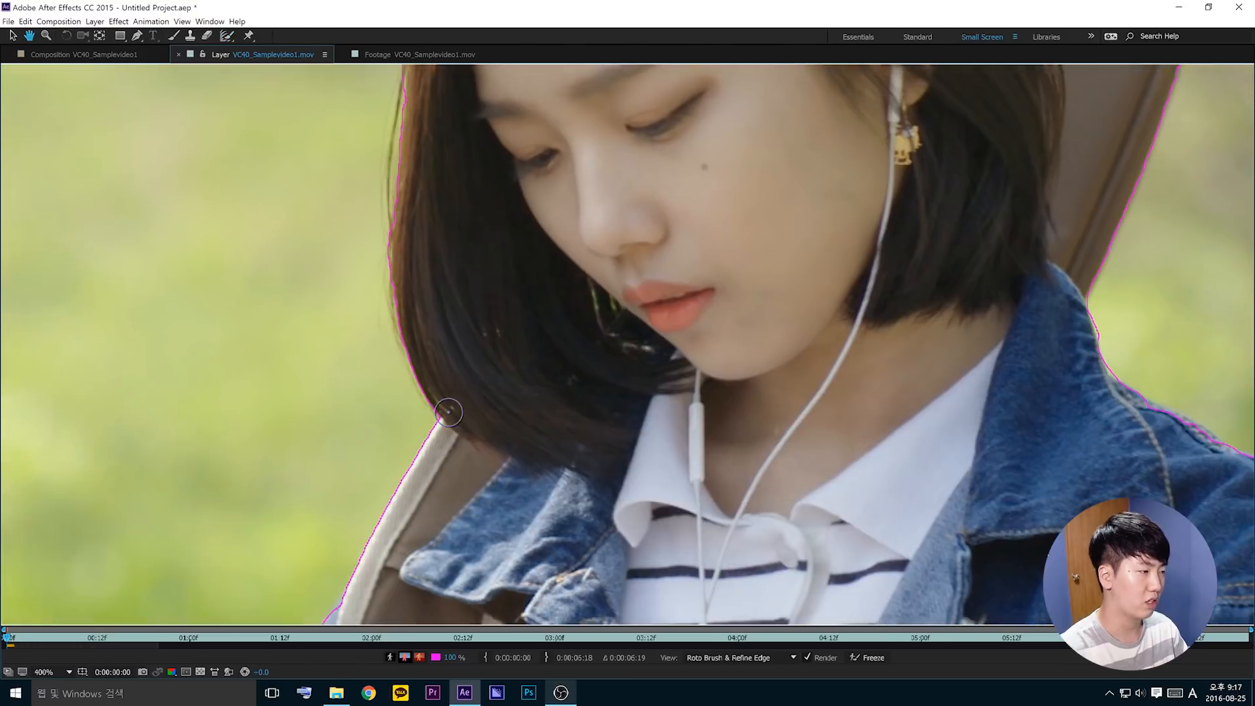
drag(449, 412, 561, 252)
drag(441, 457, 526, 262)
drag(434, 462, 494, 364)
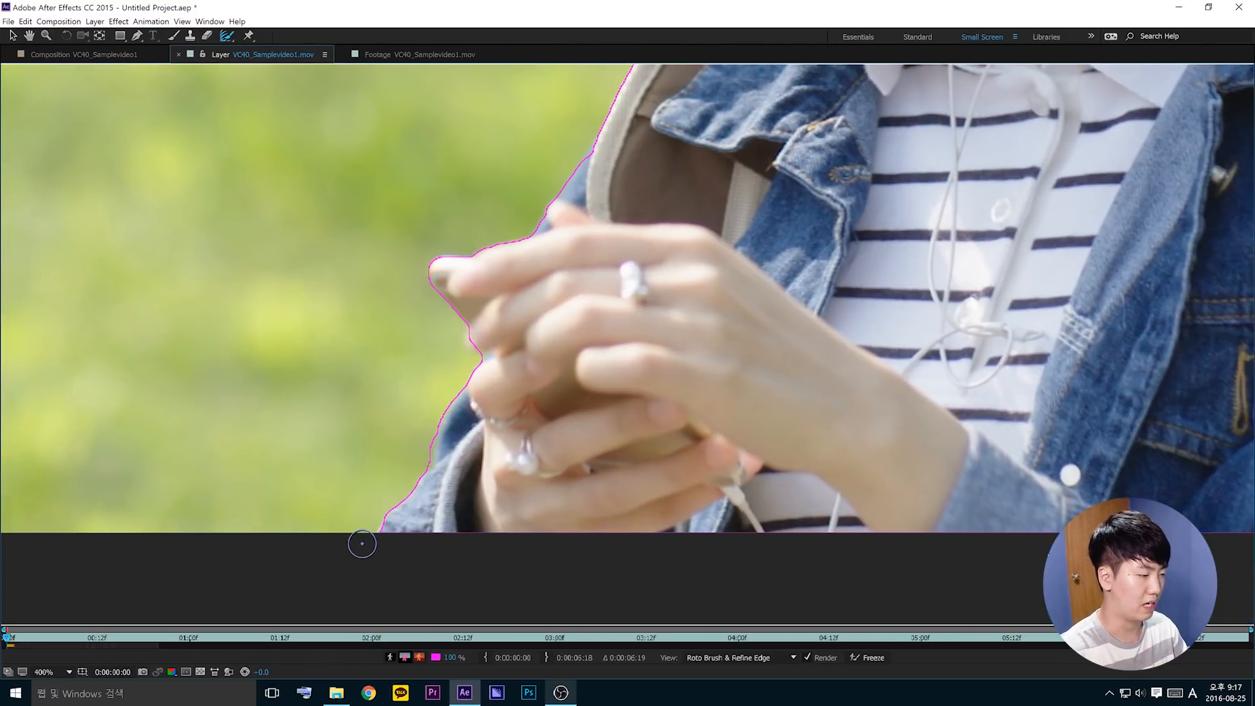
mouse_move(372, 528)
mouse_down()
mouse_move(488, 350)
mouse_move(470, 354)
mouse_move(472, 325)
mouse_move(446, 307)
mouse_move(427, 257)
mouse_move(531, 229)
mouse_move(589, 139)
mouse_up()
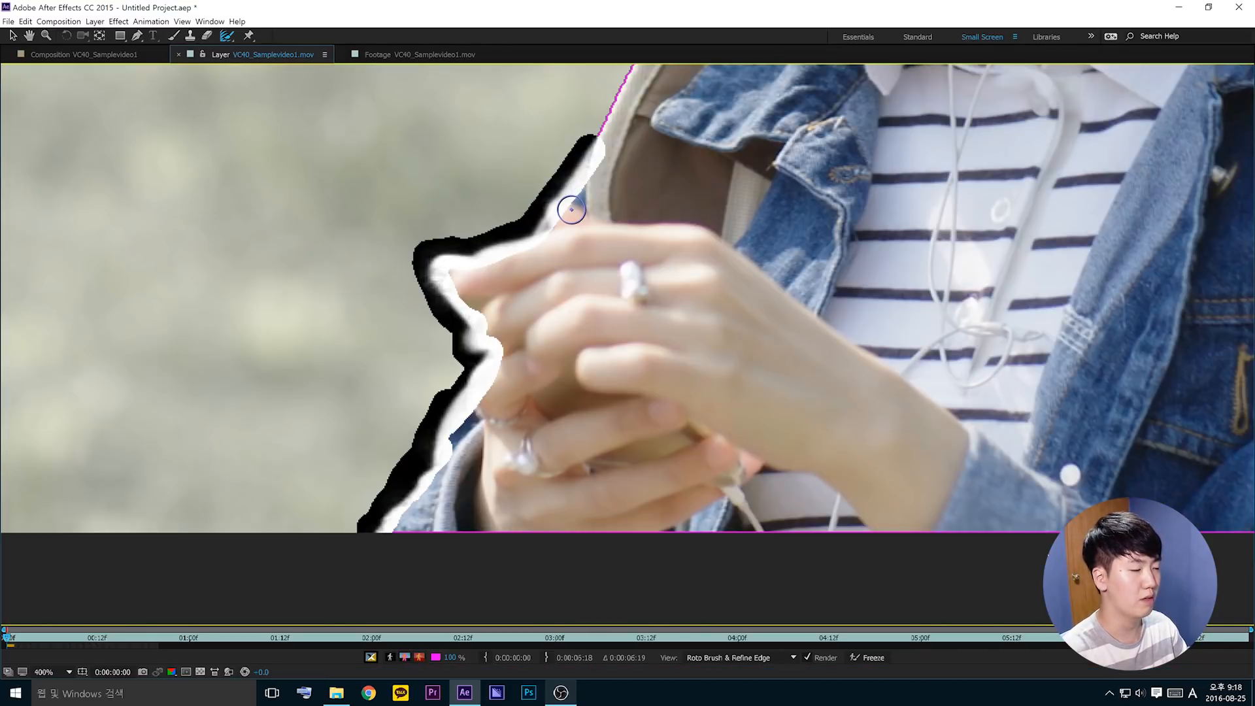
- Continue the Refine Edge strokes up the chair's edge and around the outer hair over the crown
drag(662, 215, 670, 260)
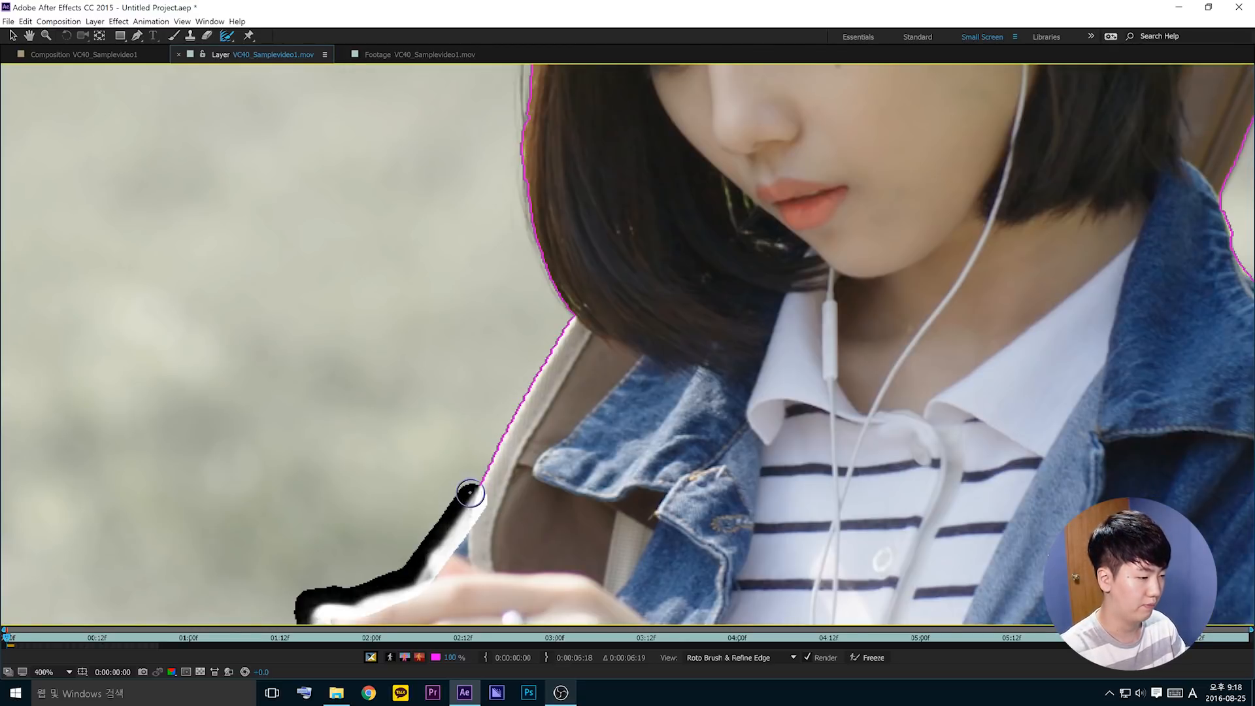
drag(470, 495, 490, 457)
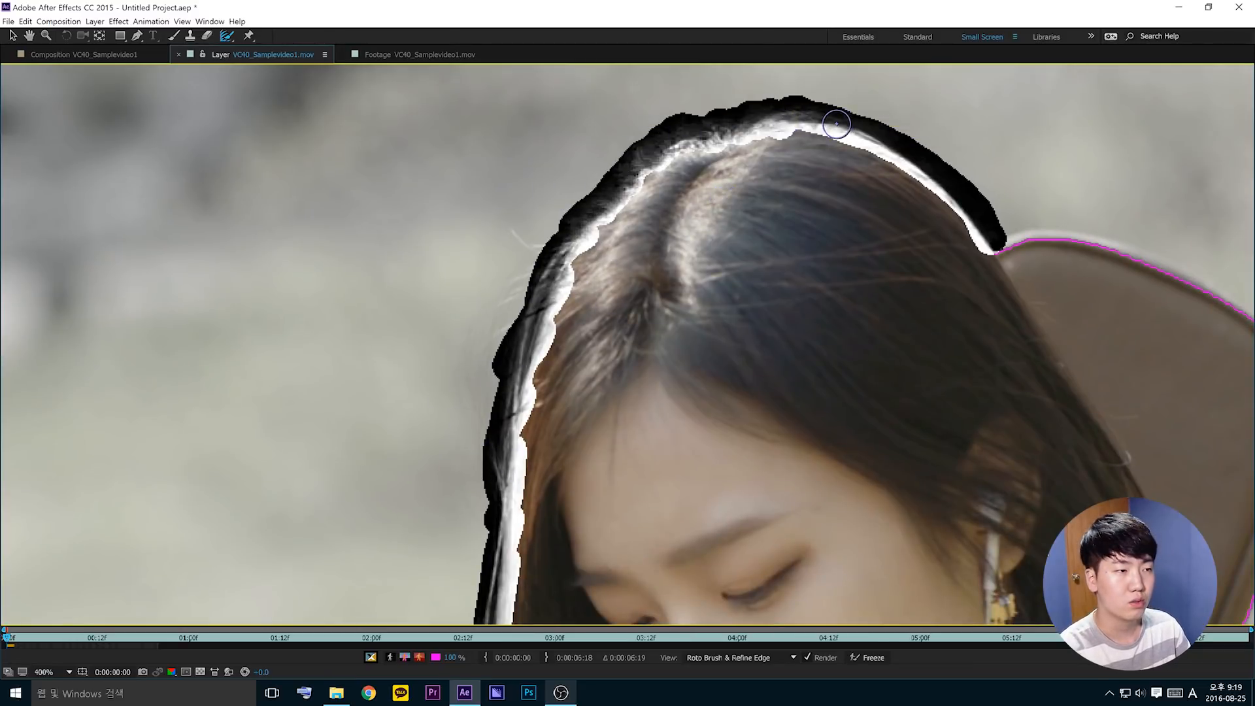
scroll(832, 118, up, 4)
scroll(503, 148, down, 4)
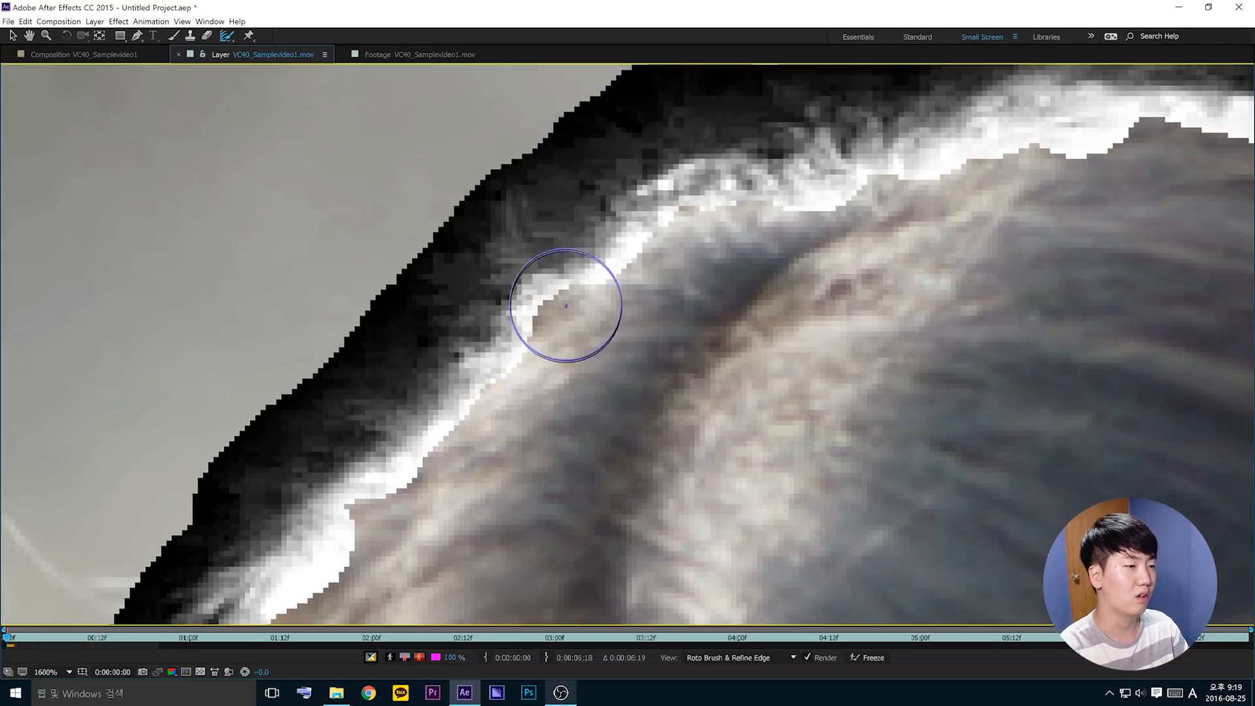
- Examine the refined hair edges up close in the composition view
click(59, 56)
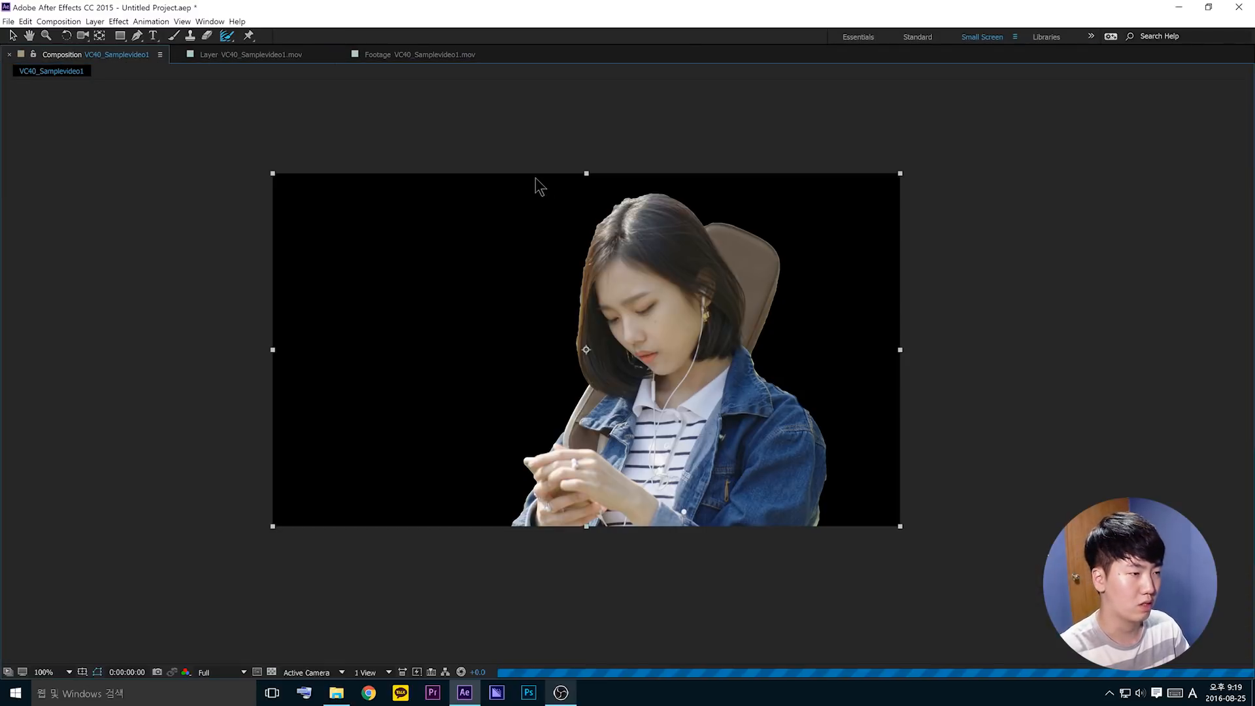
scroll(594, 225, down, 2)
scroll(562, 247, up, 6)
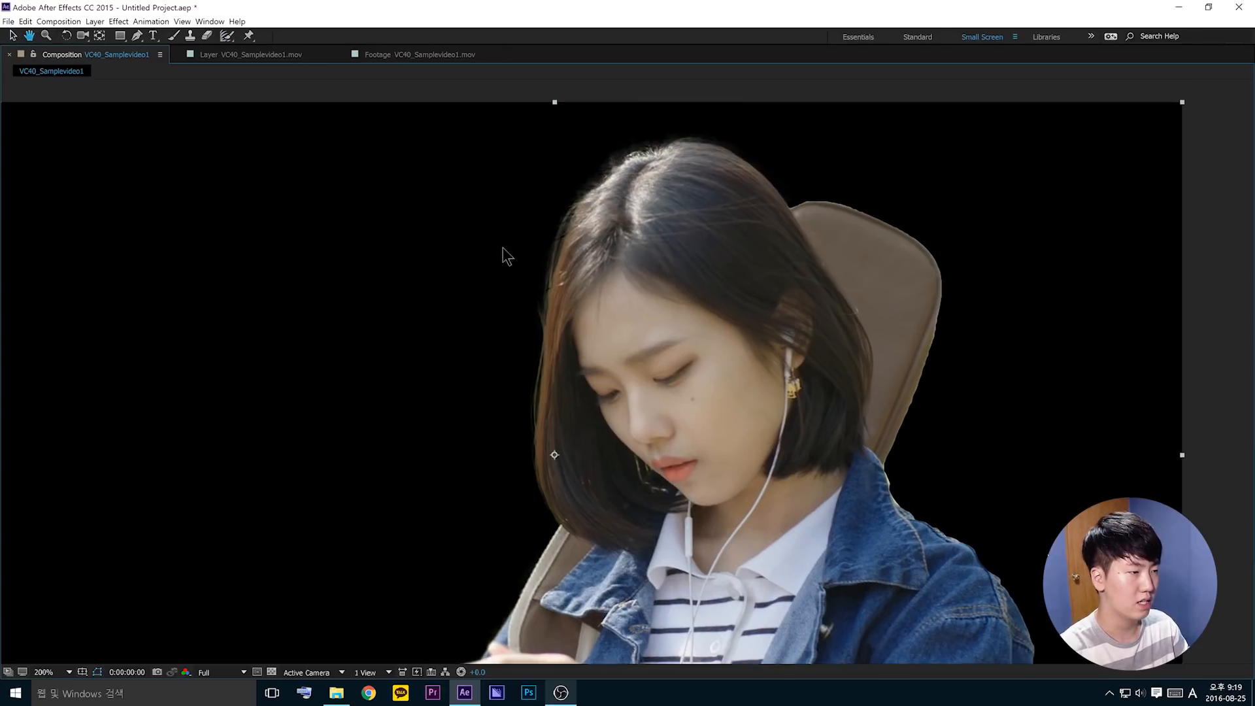
scroll(503, 249, up, 2)
scroll(626, 241, up, 5)
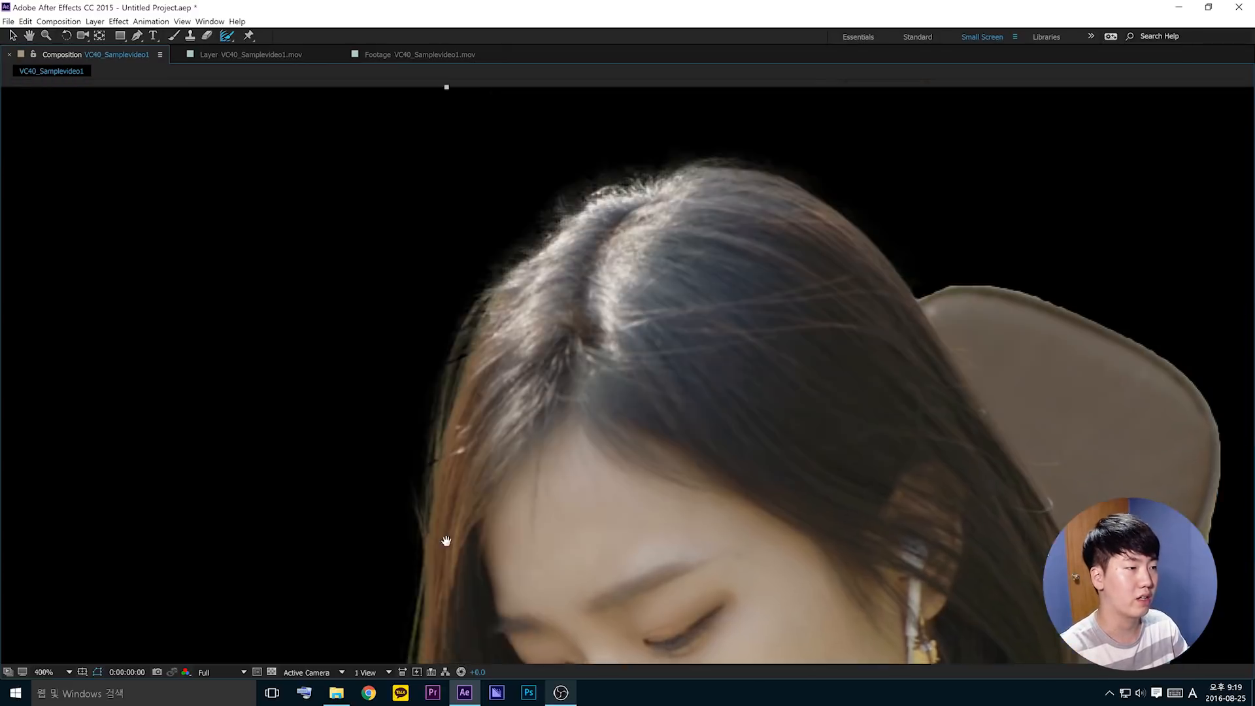
- Return to the Layer view and toggle Refine Edge X-ray and Alpha Boundary to compare the displays, leaving X-ray off
click(297, 55)
scroll(694, 435, down, 4)
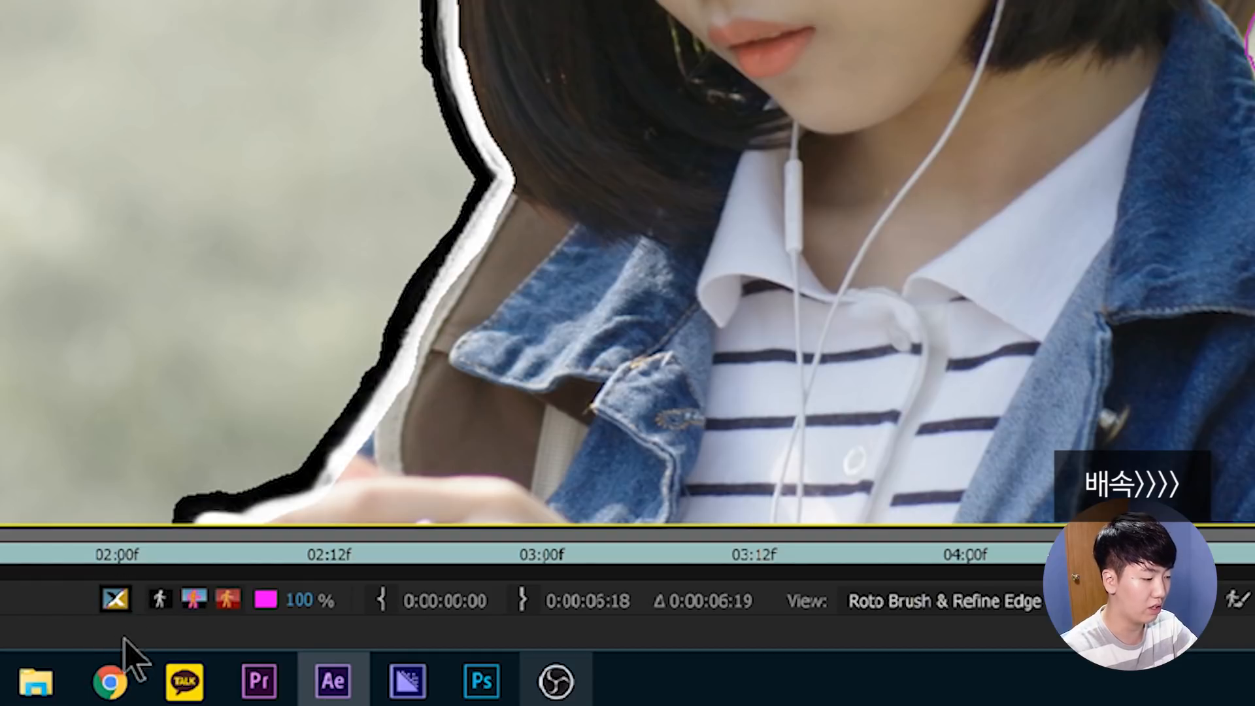
click(116, 601)
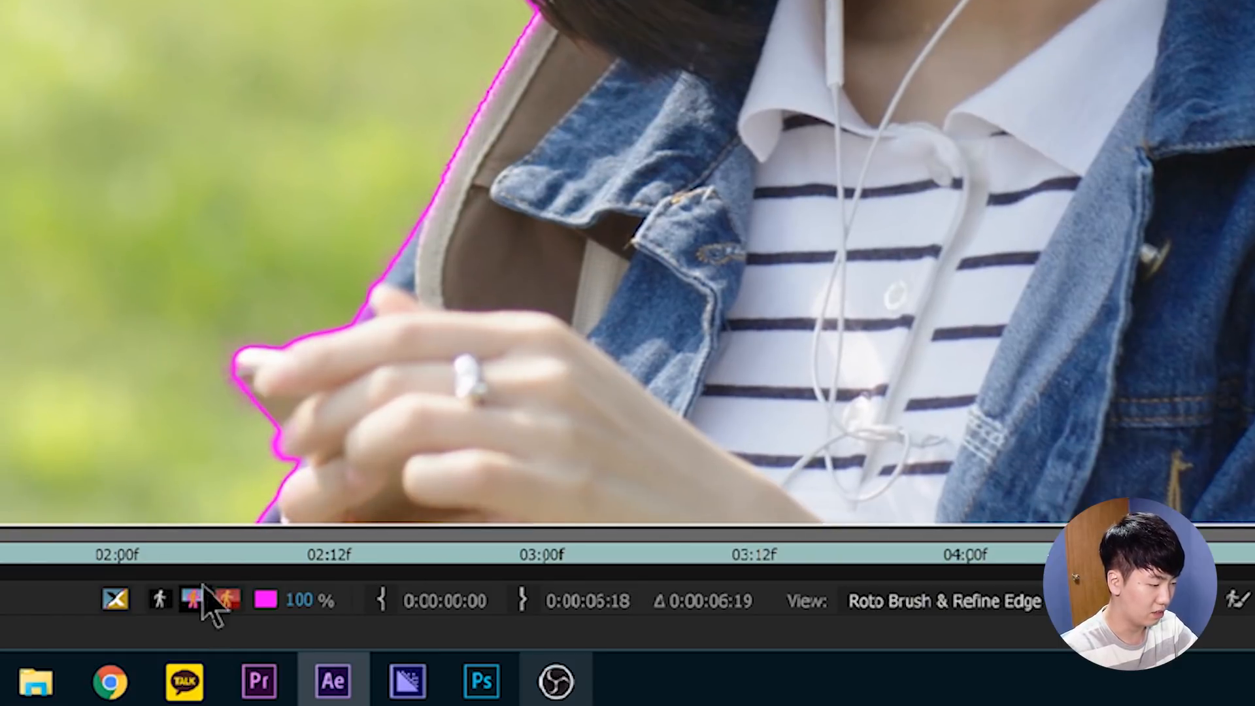
click(118, 600)
click(117, 600)
click(118, 600)
click(212, 600)
click(193, 598)
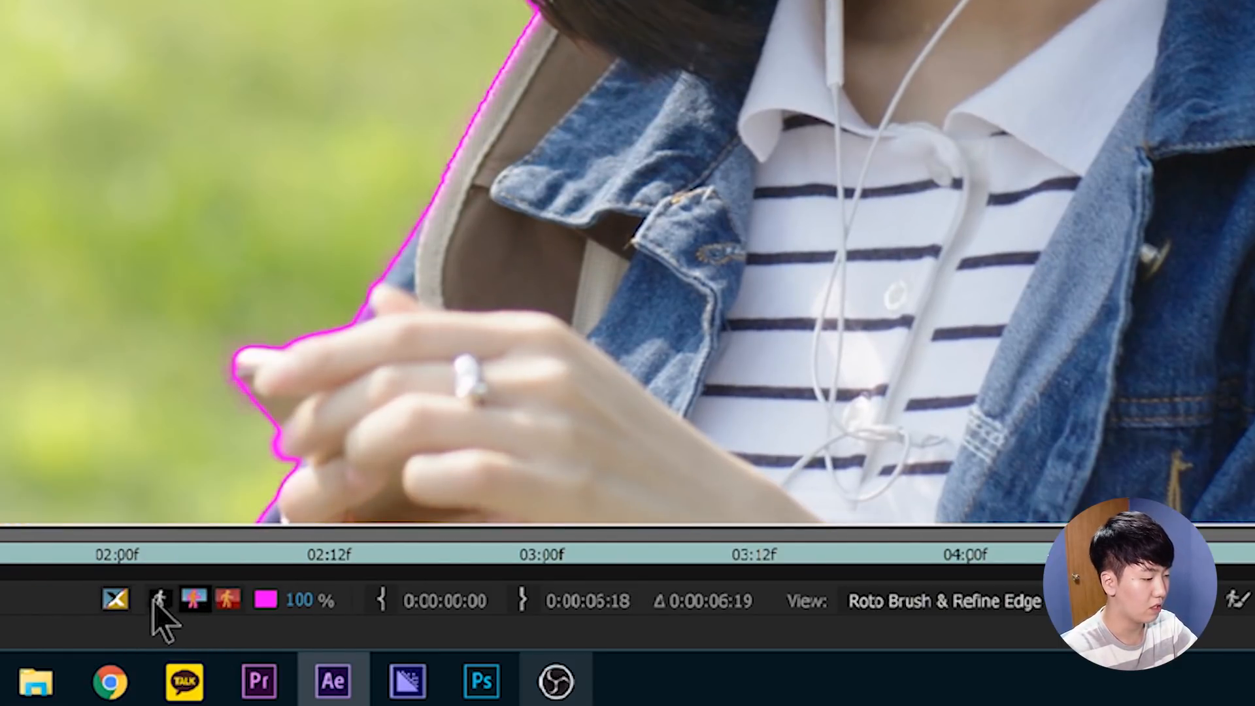
click(116, 600)
click(117, 599)
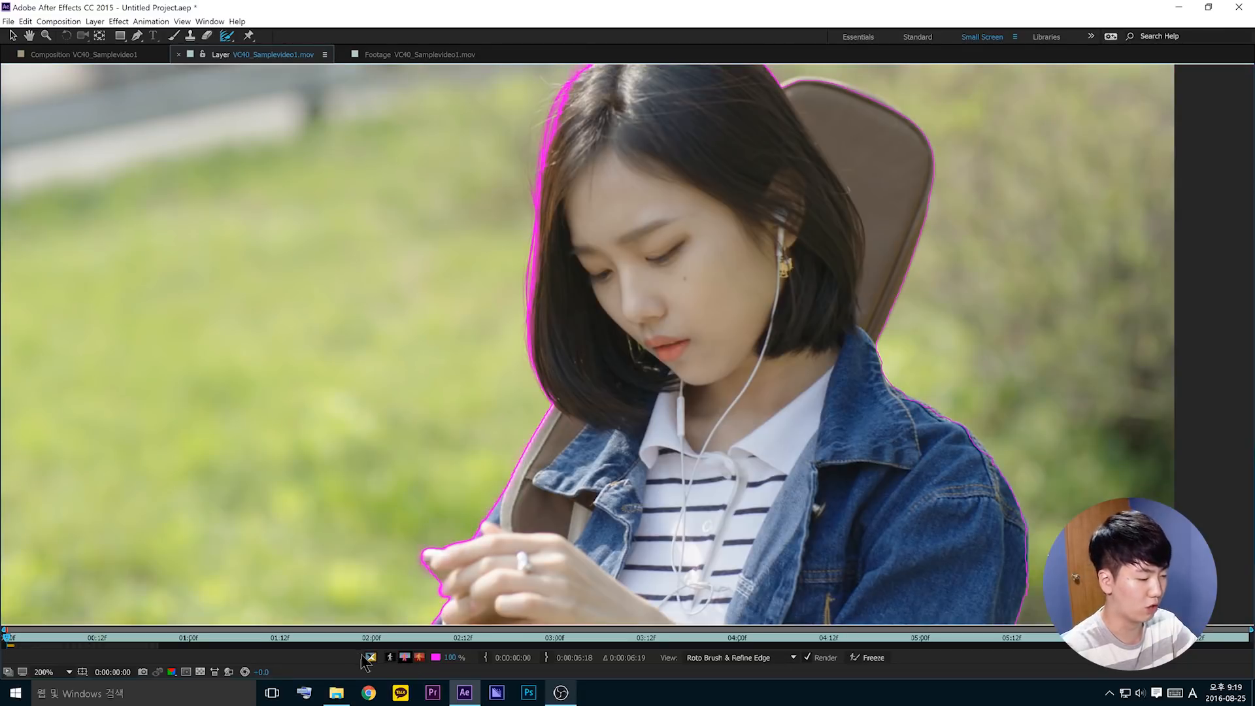
- Compare the Refine Edge X-ray display with the black-and-white Alpha display to check the matte along the hair edge
click(389, 657)
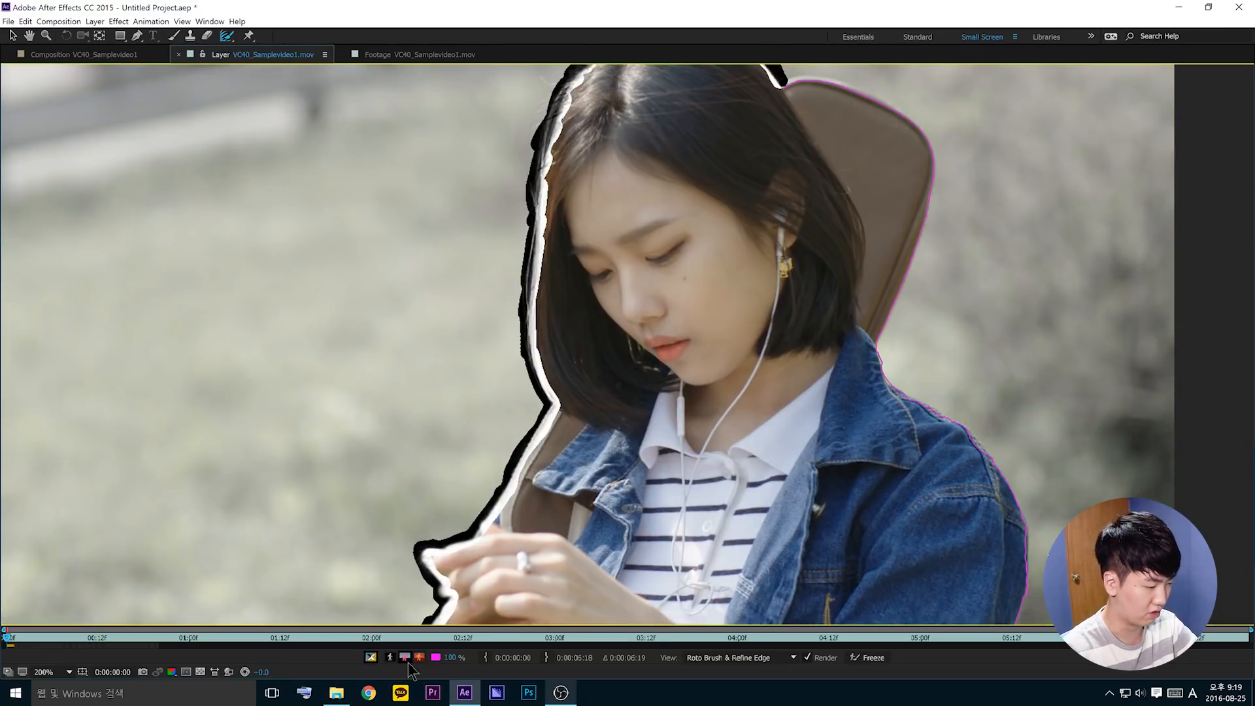
click(389, 657)
click(389, 658)
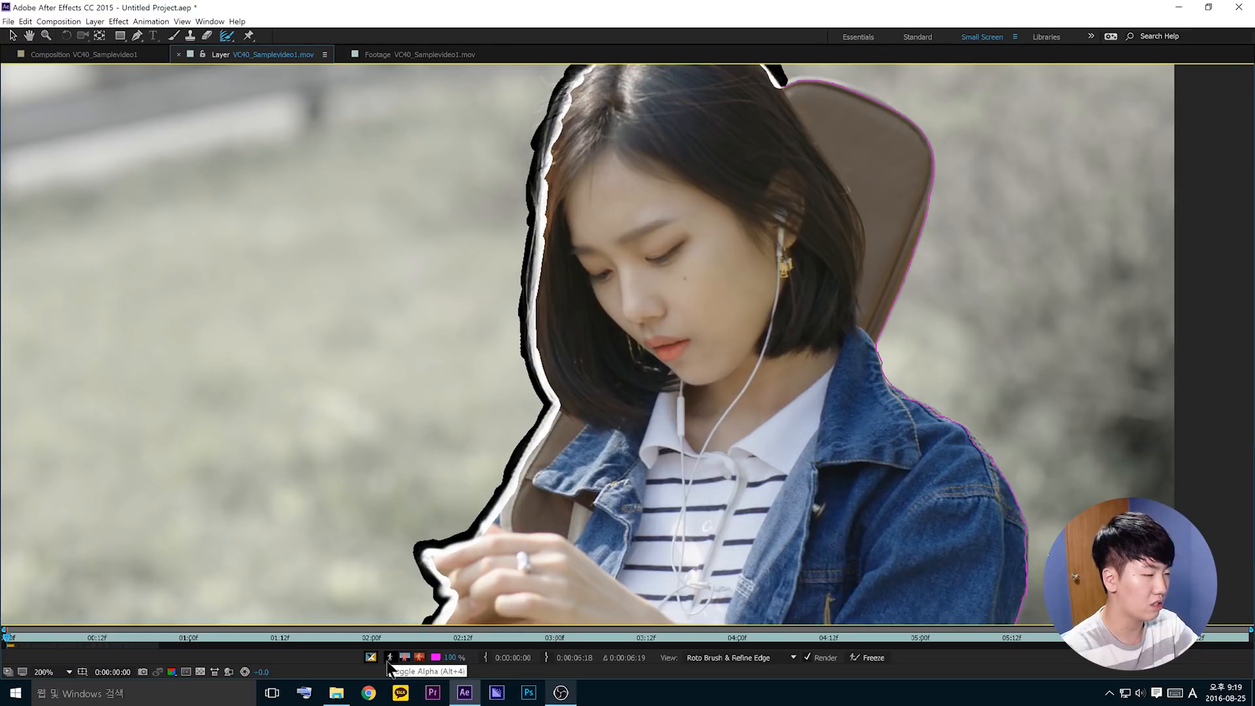
click(389, 661)
scroll(687, 370, up, 1)
scroll(690, 372, down, 2)
scroll(686, 325, up, 1)
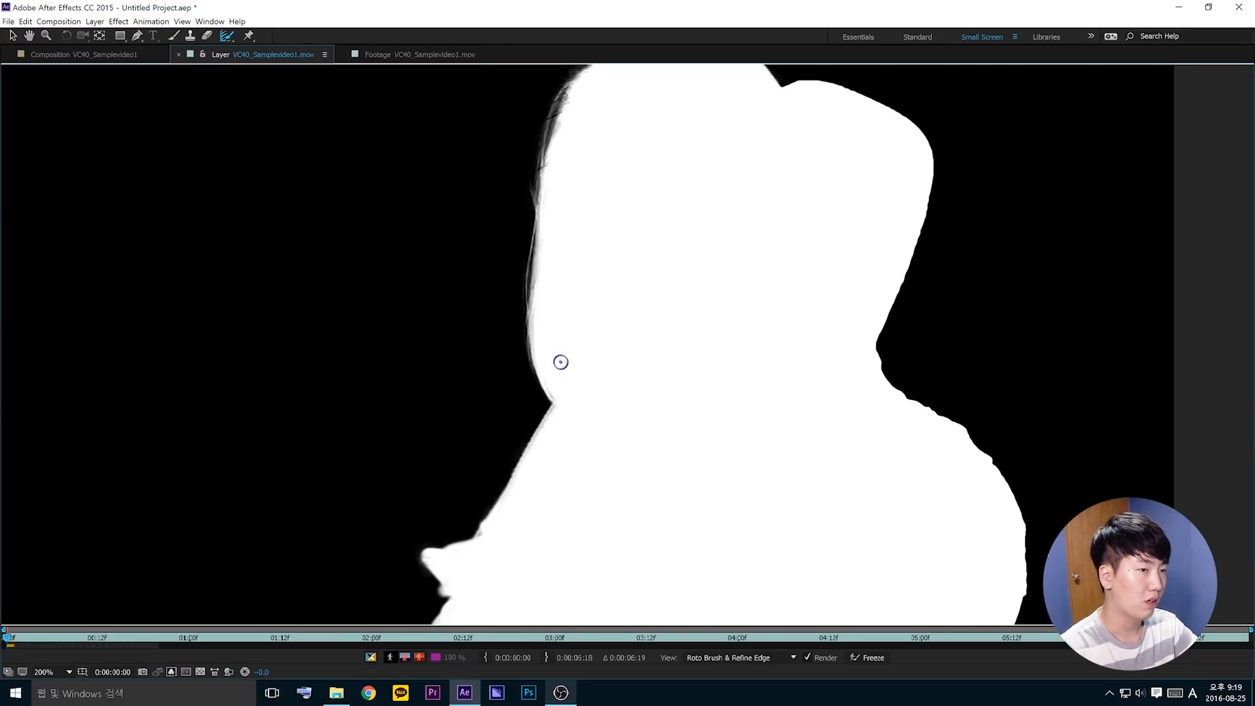
- Display the cutout on black and examine the hair, hand and chair edges up close
click(390, 658)
drag(732, 245, 681, 451)
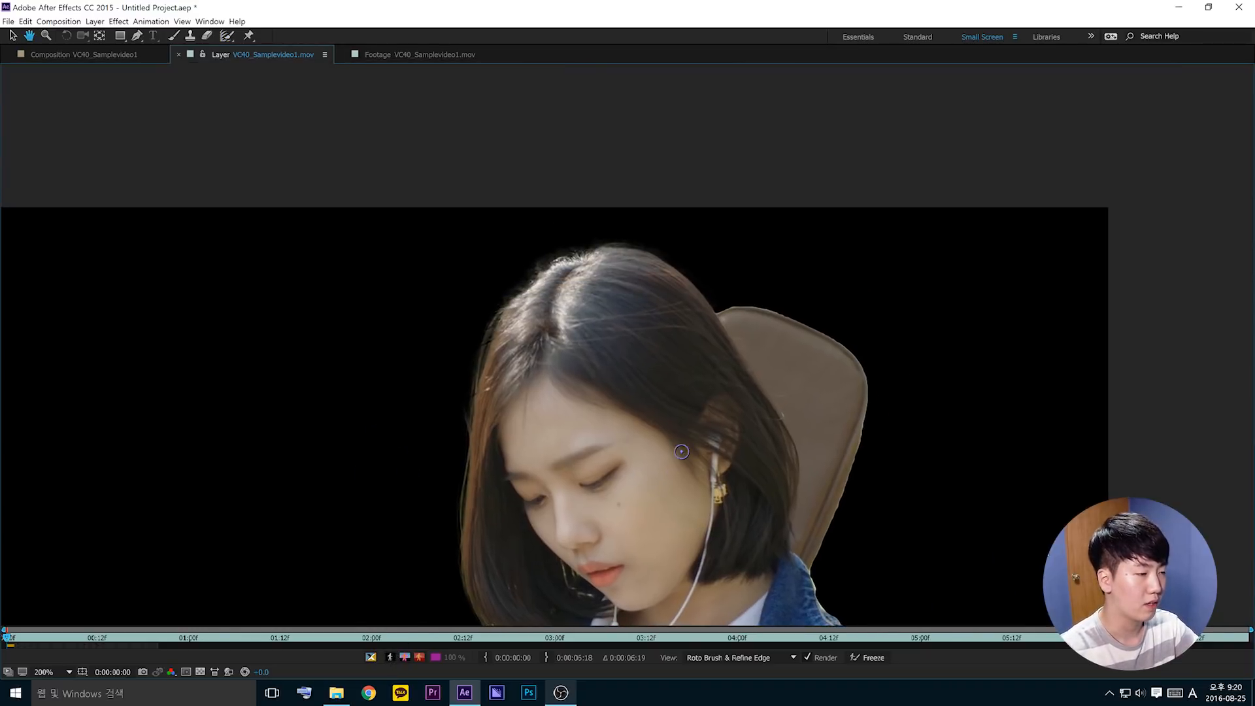
scroll(507, 472, down, 5)
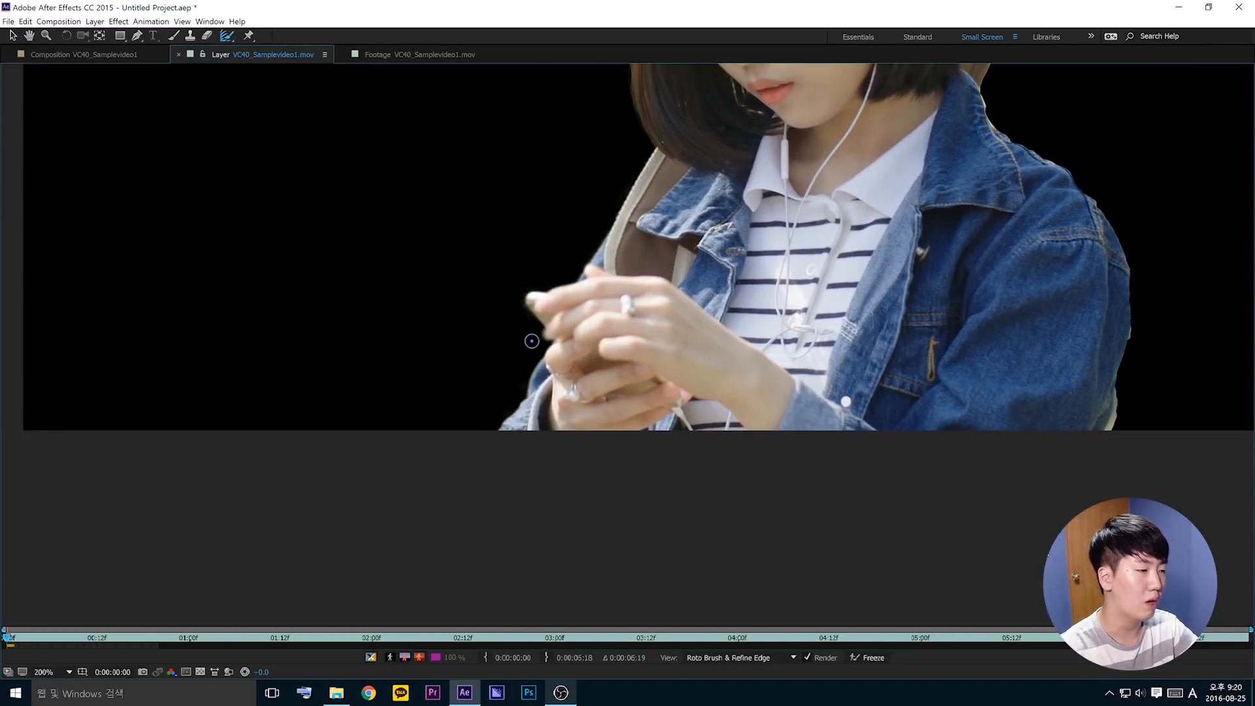
scroll(532, 340, up, 6)
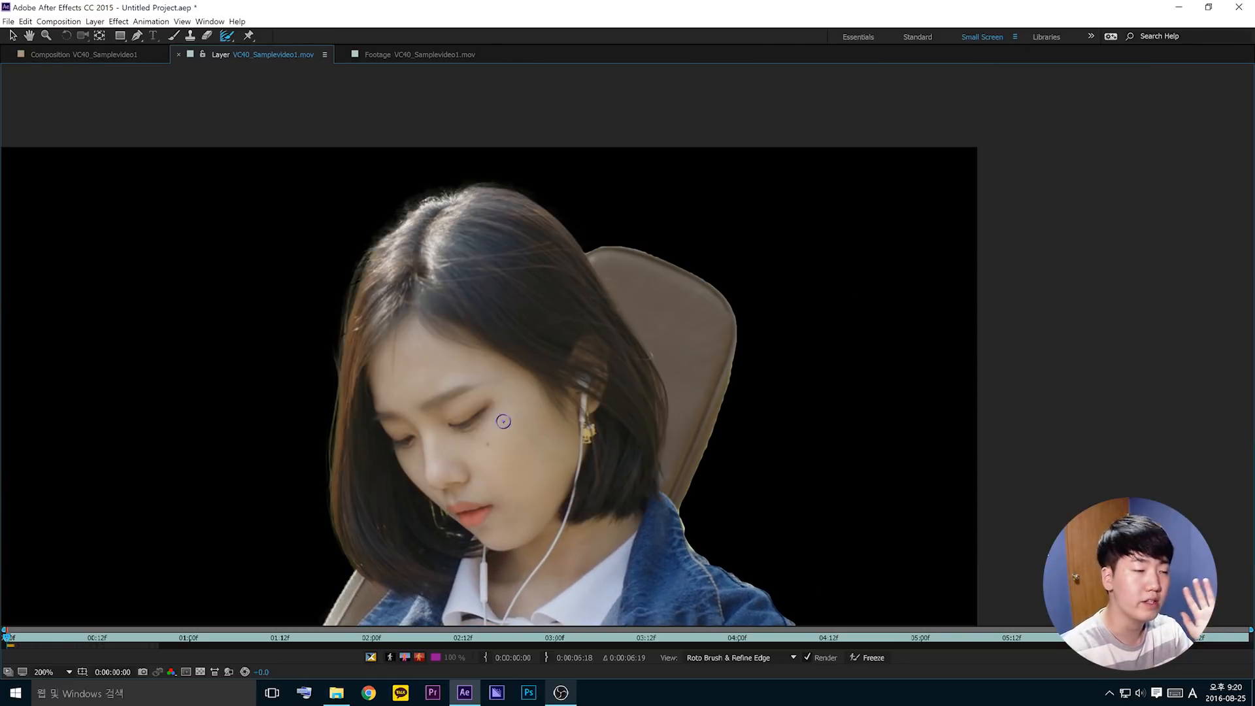
scroll(508, 253, up, 2)
scroll(476, 470, up, 4)
mouse_move(458, 487)
mouse_down()
mouse_move(570, 433)
mouse_move(700, 462)
mouse_up()
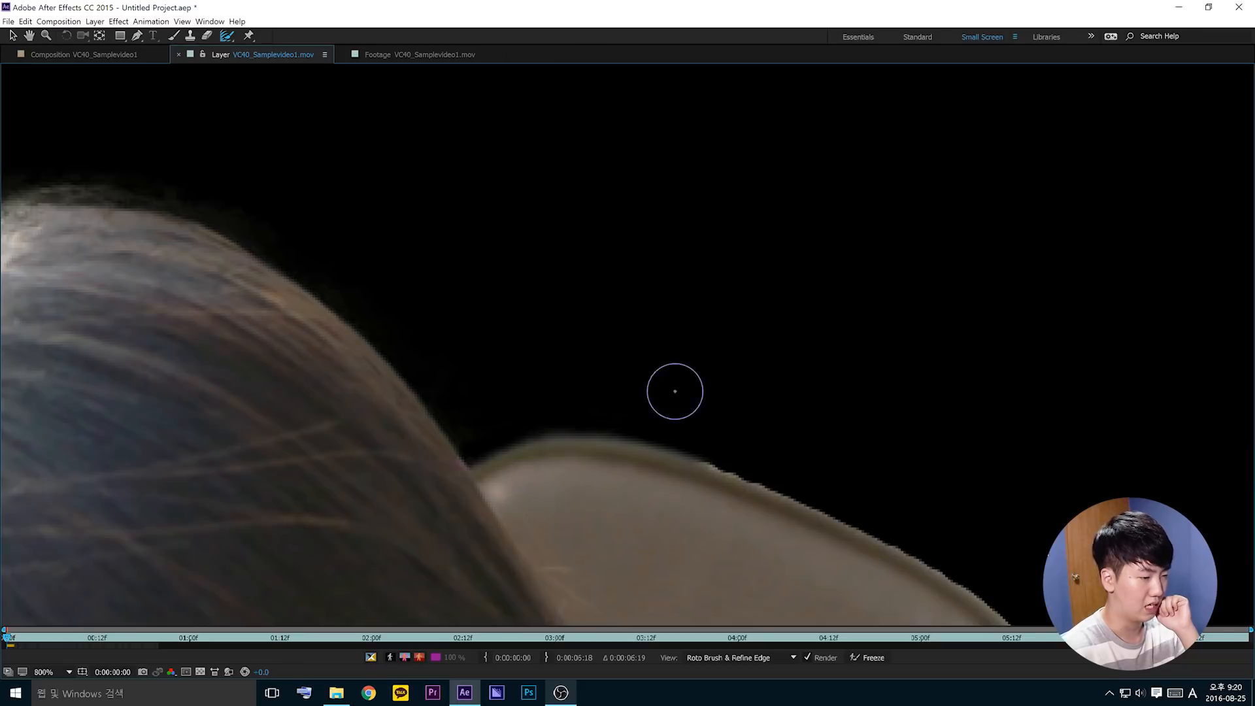
drag(490, 375, 436, 253)
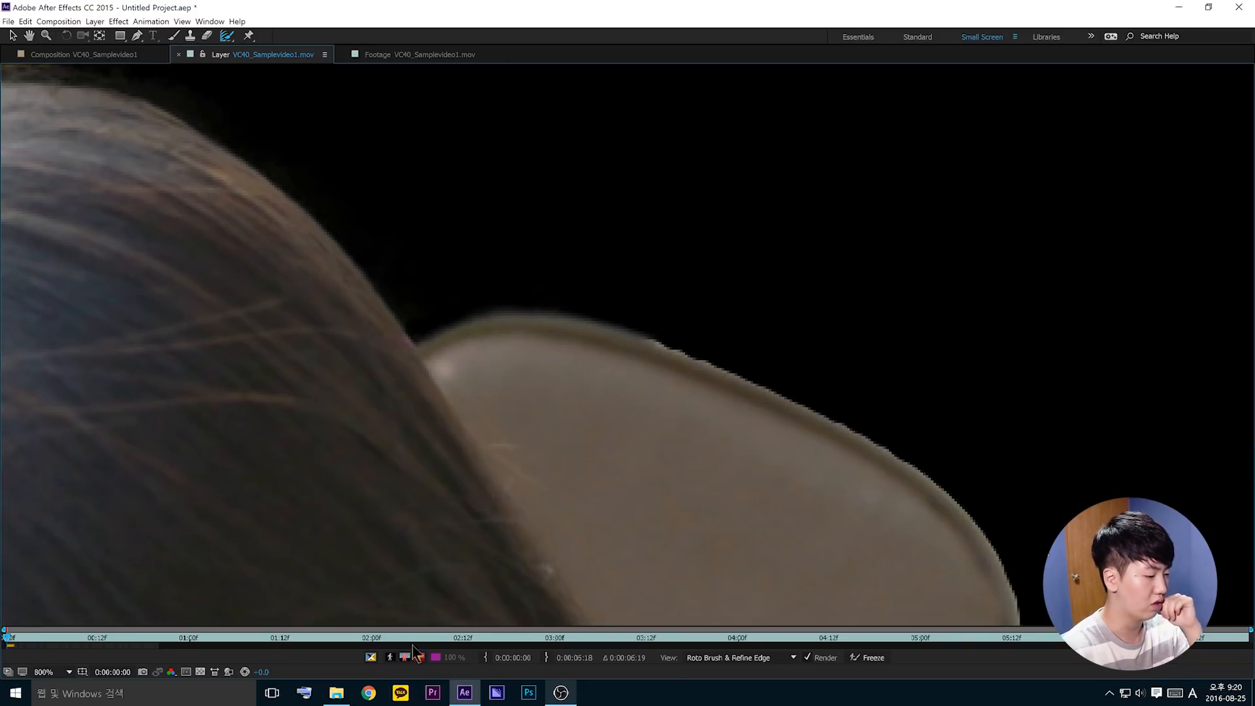
- Turn on Refine Edge X-ray and extend the Refine Edge stroke further along the chair's upper edge
click(370, 657)
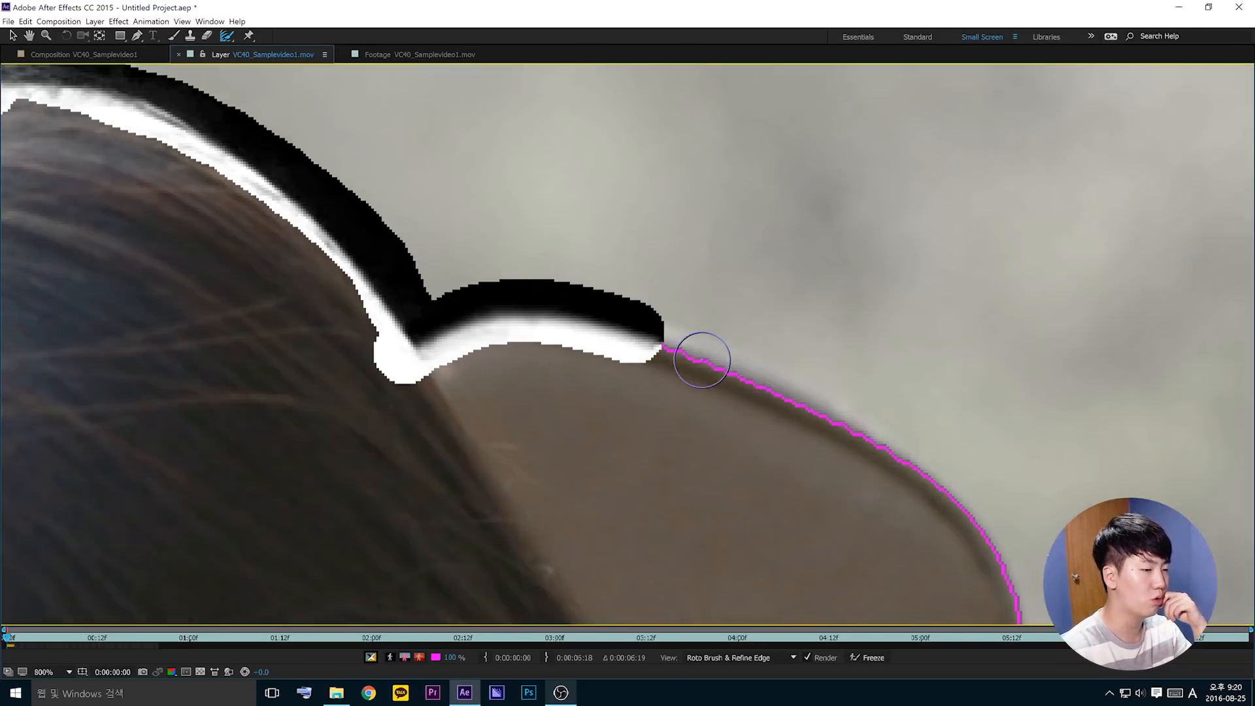
scroll(704, 358, down, 1)
drag(654, 337, 702, 368)
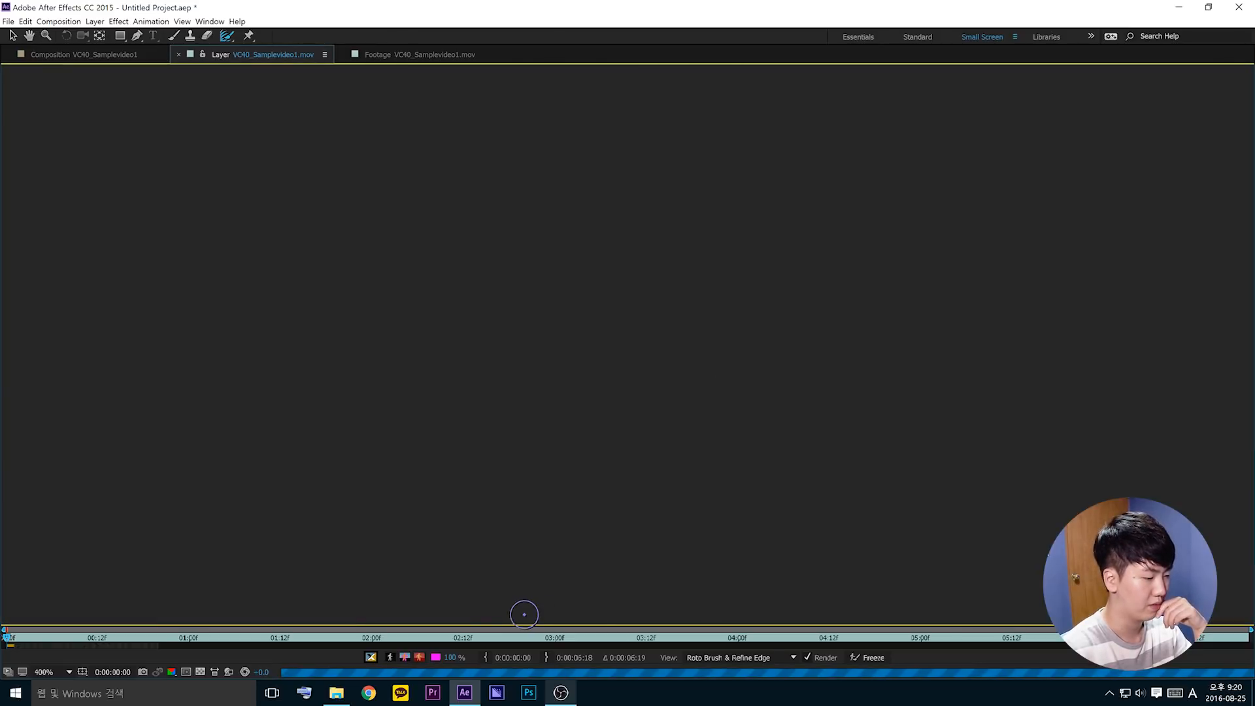
- Turn off the X-ray display and examine the Alpha Boundary outline around the hair and chair
click(409, 655)
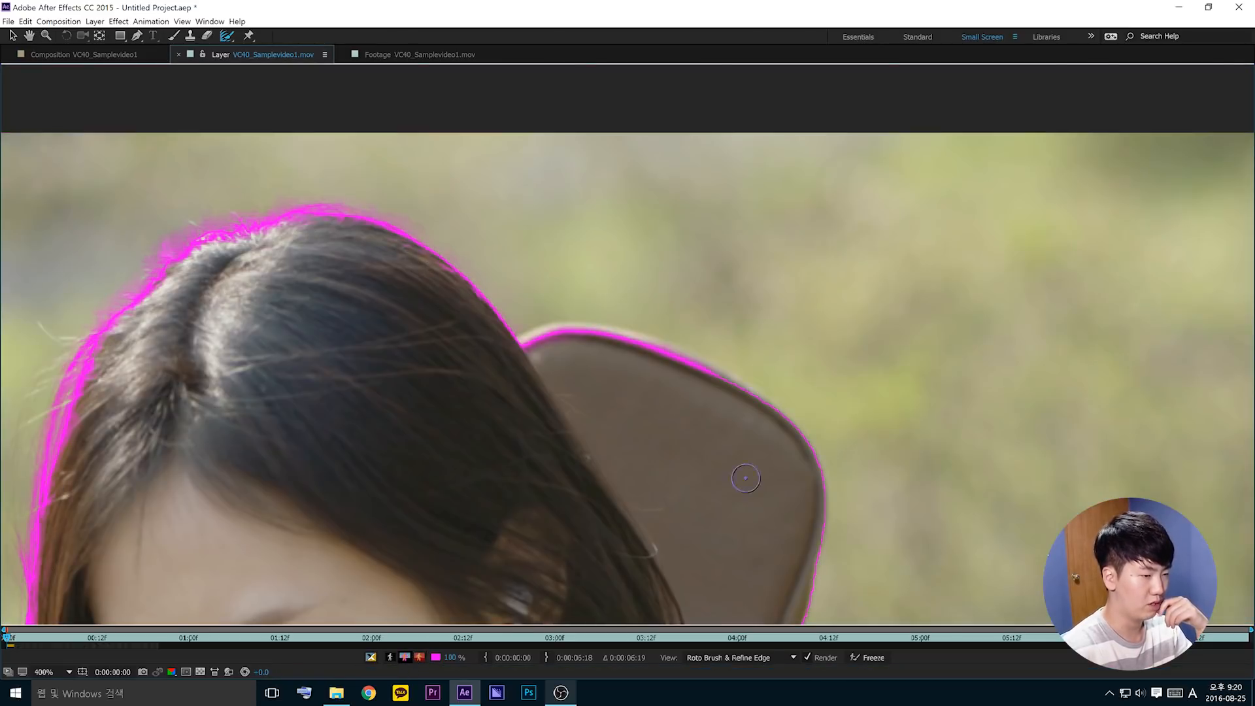
drag(683, 462, 648, 407)
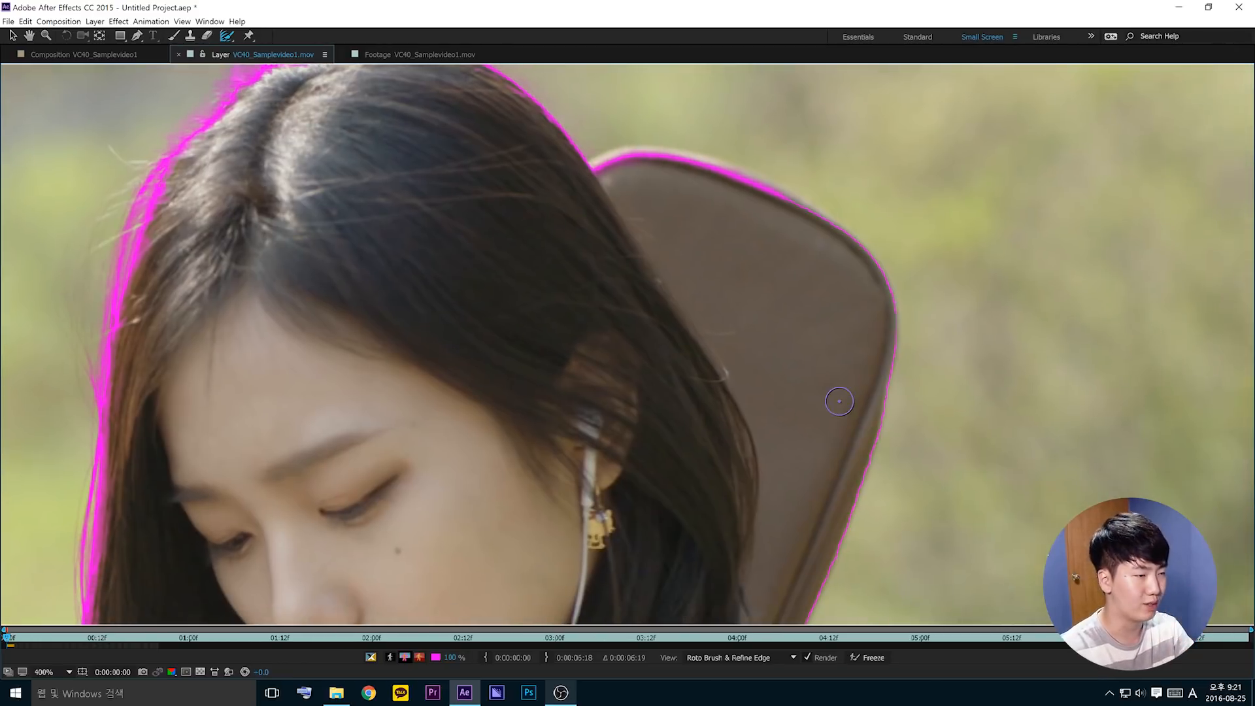
scroll(771, 389, down, 3)
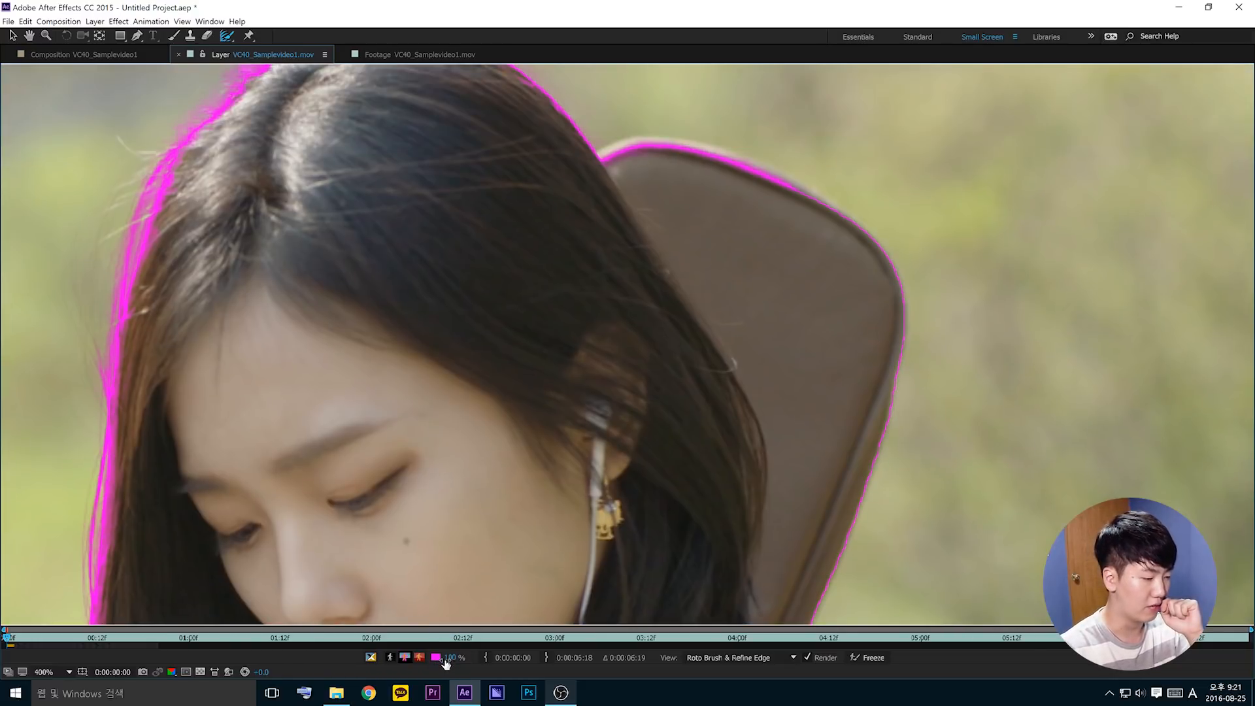
- Try lowering the Alpha Boundary opacity to 0% and restore it to 100%
drag(449, 660, 601, 657)
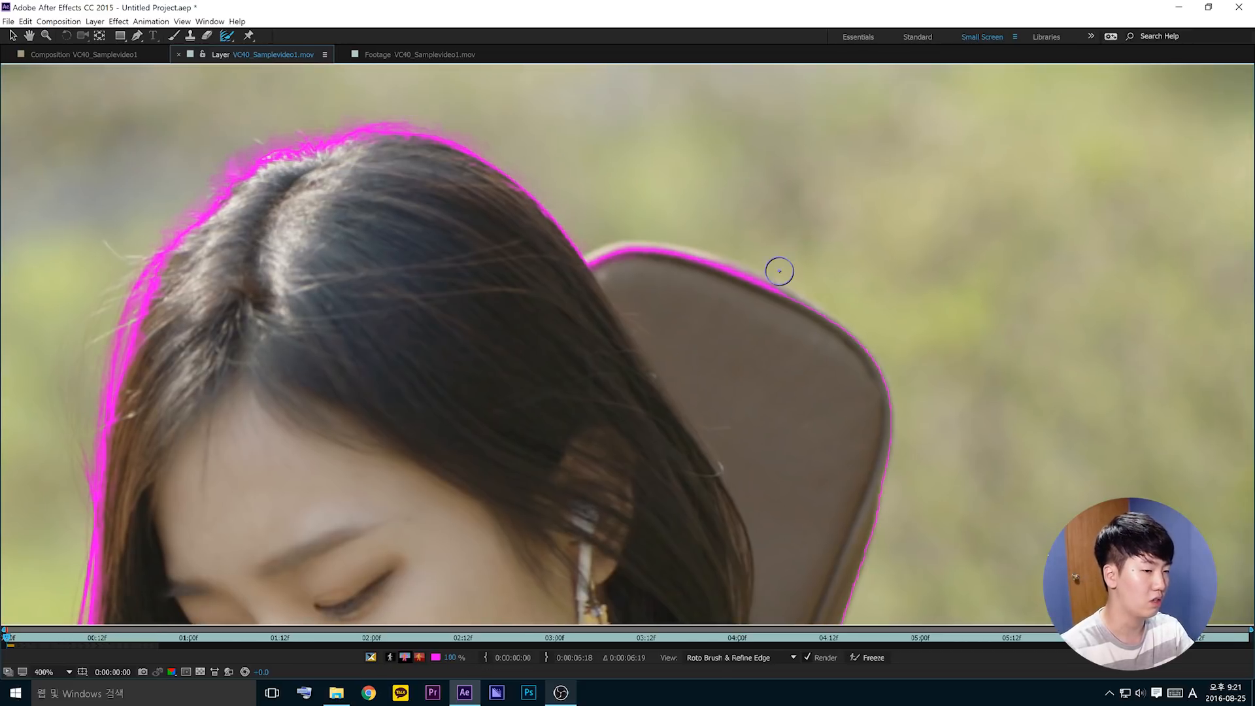
scroll(797, 459, up, 1)
scroll(769, 470, down, 1)
scroll(771, 480, down, 1)
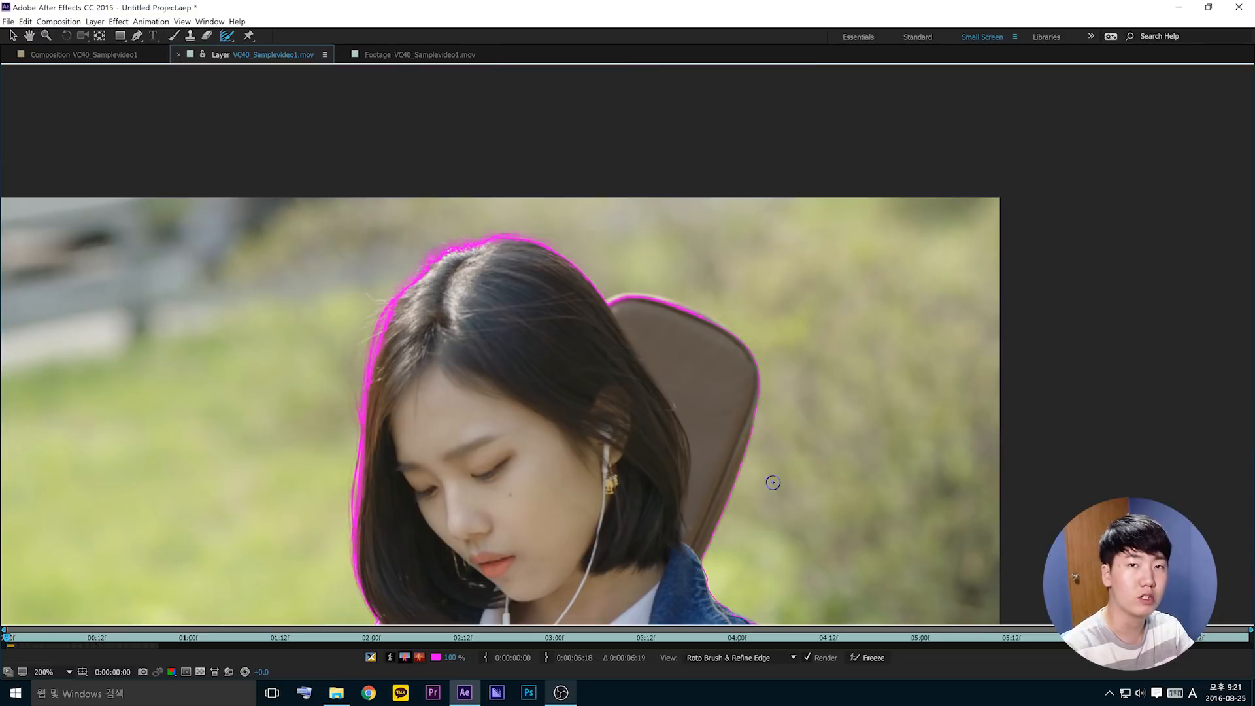
drag(594, 434, 575, 335)
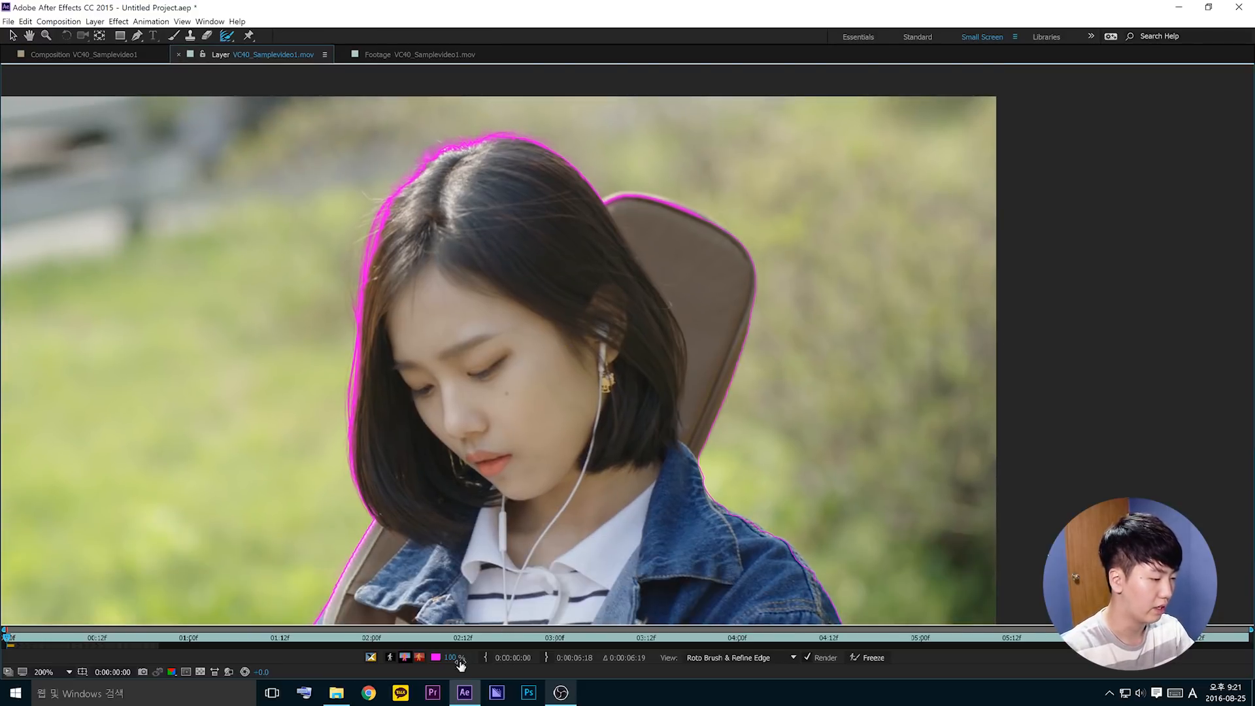
drag(444, 660, 342, 667)
drag(583, 444, 625, 364)
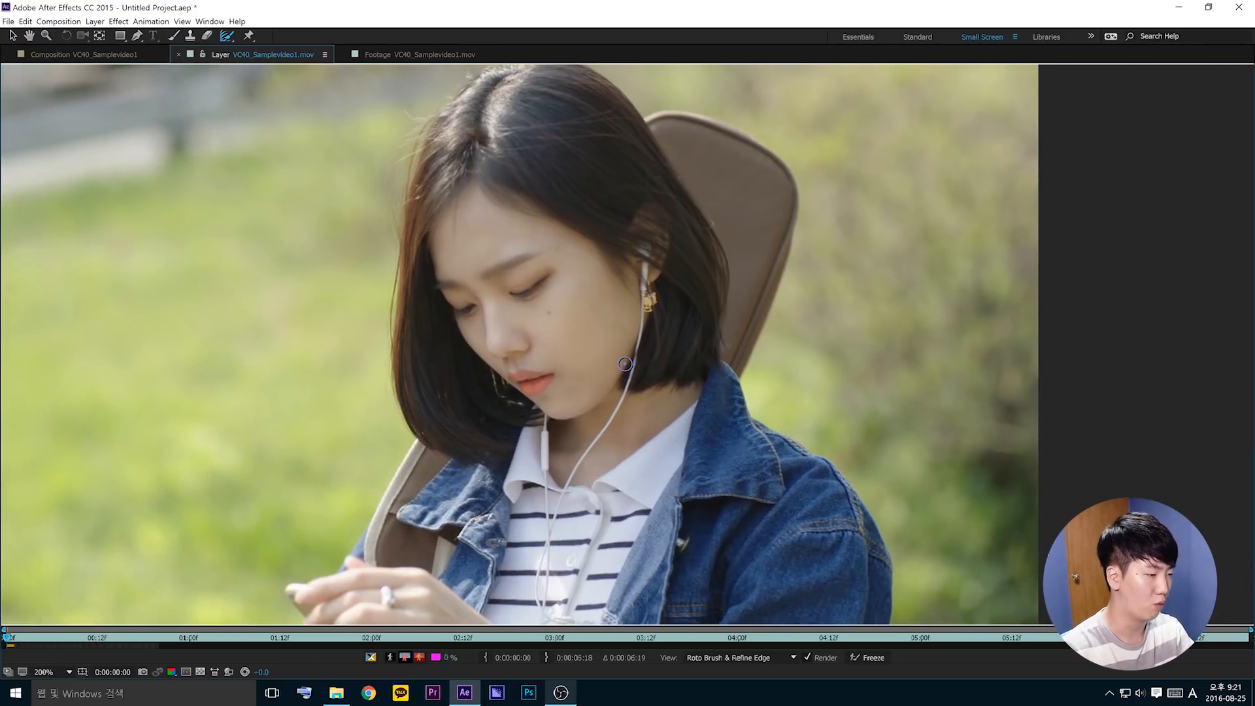
drag(451, 657, 437, 656)
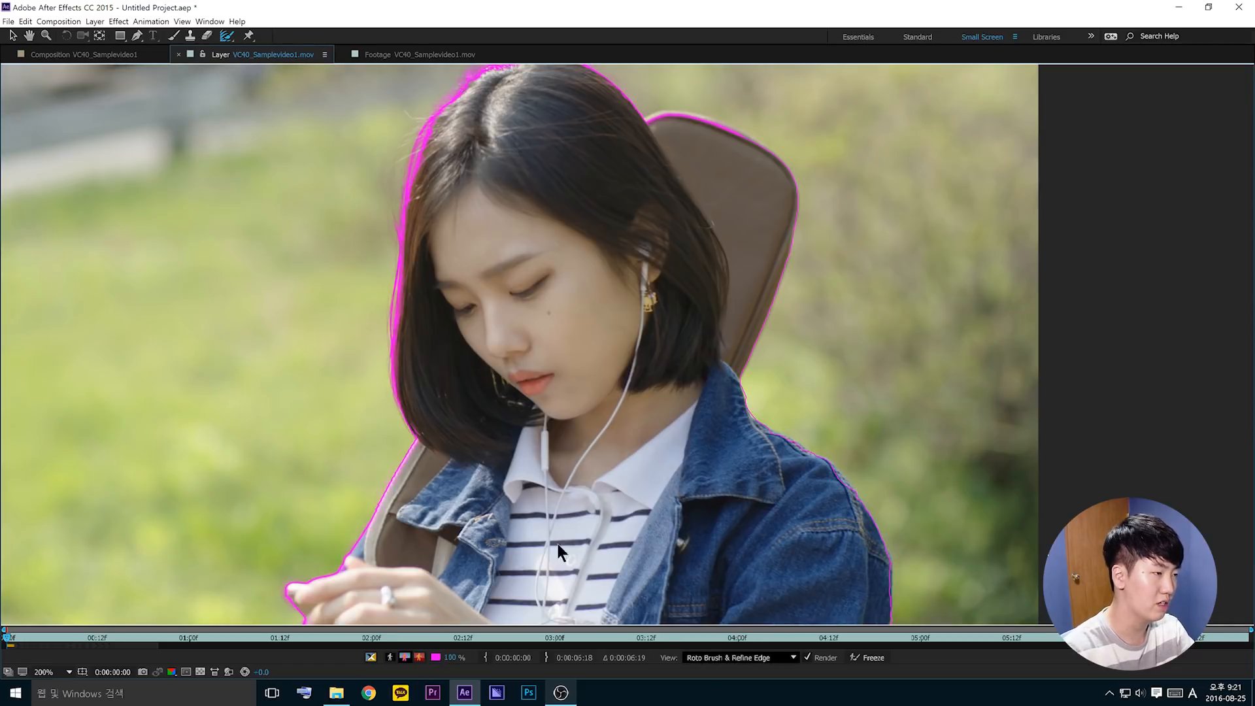
- Change the Alpha Boundary outline color to yellow-green D8FF00
click(436, 656)
drag(969, 369, 751, 281)
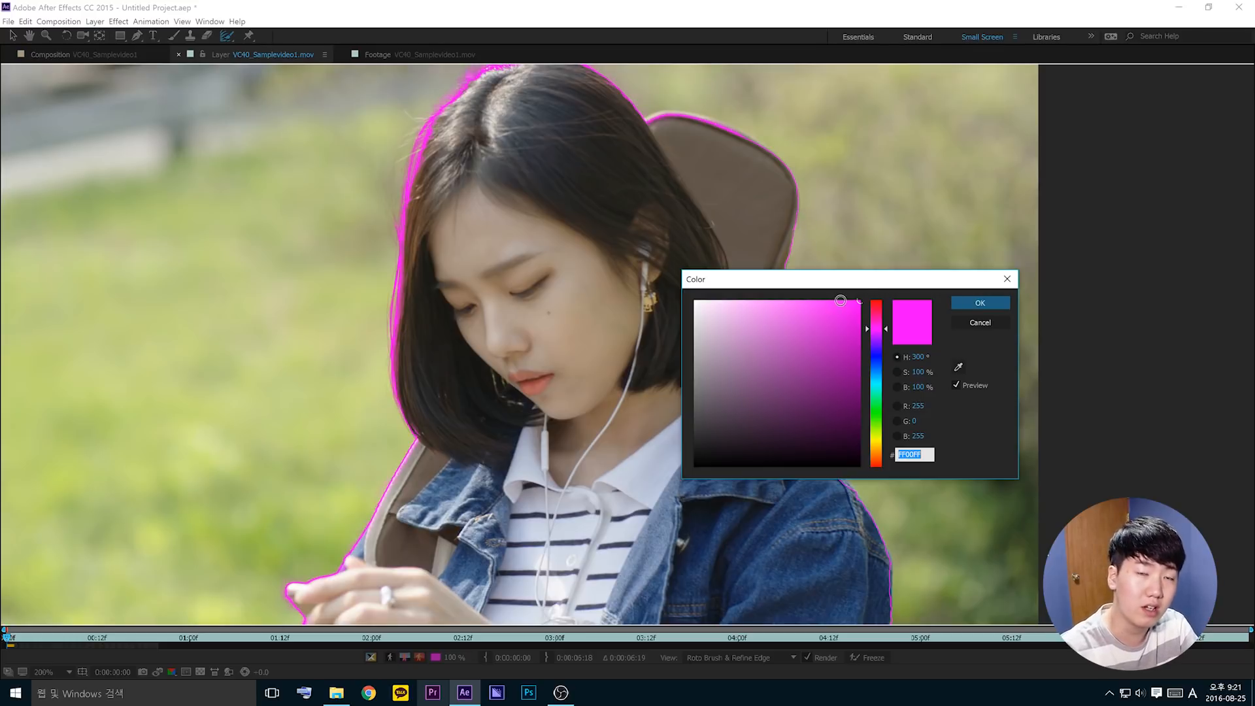
drag(883, 307, 889, 435)
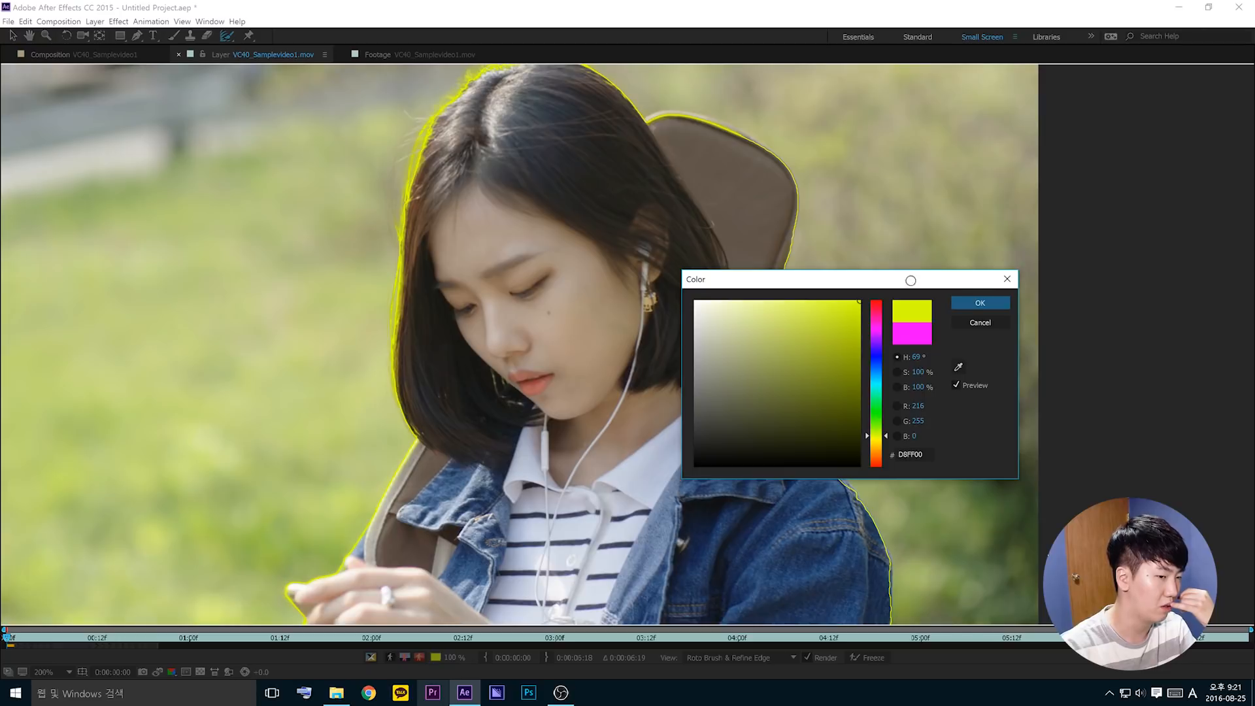
click(978, 303)
drag(660, 453, 683, 329)
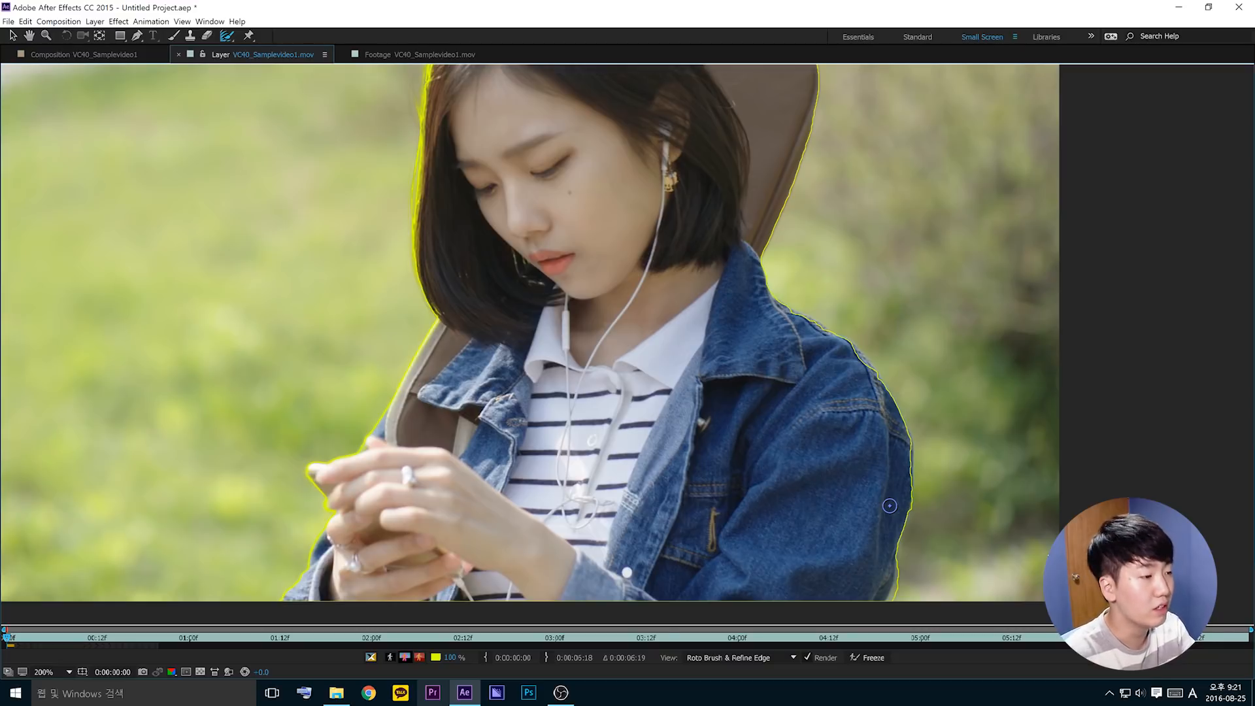
drag(700, 535, 666, 681)
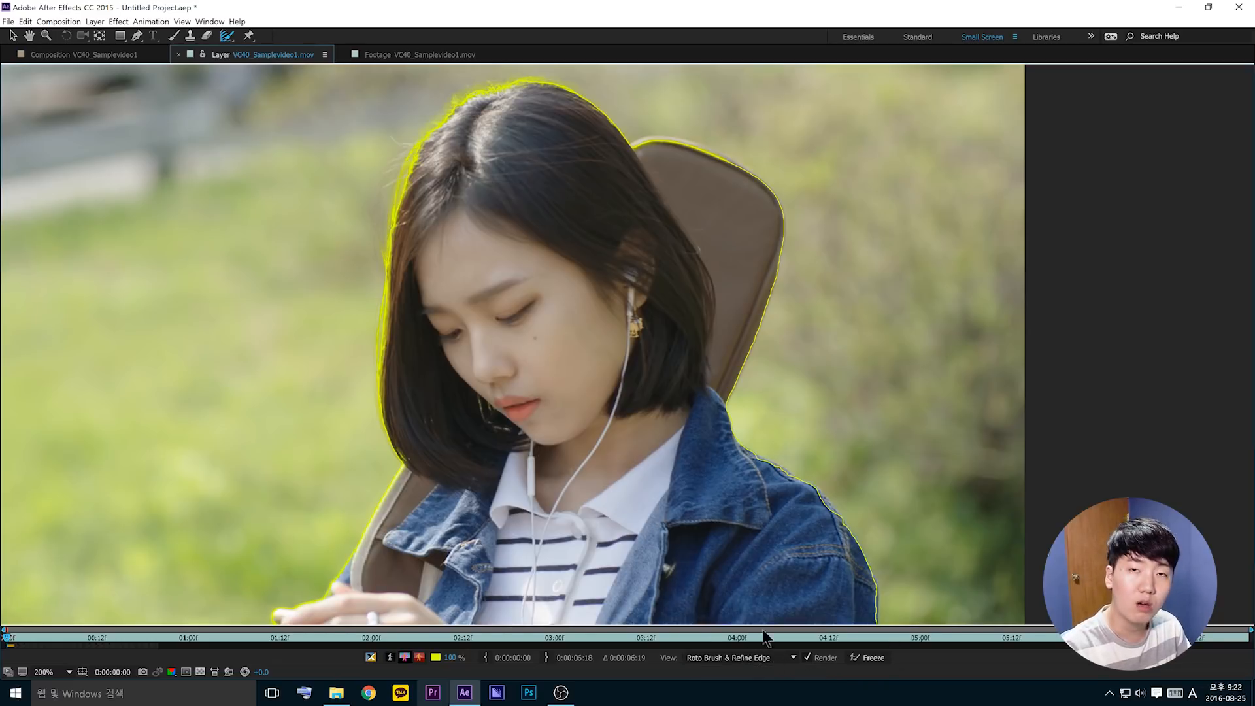
- Check the Roto Brush & Refine Edge settings in the full panel layout, and try the layer view option None
key(grave)
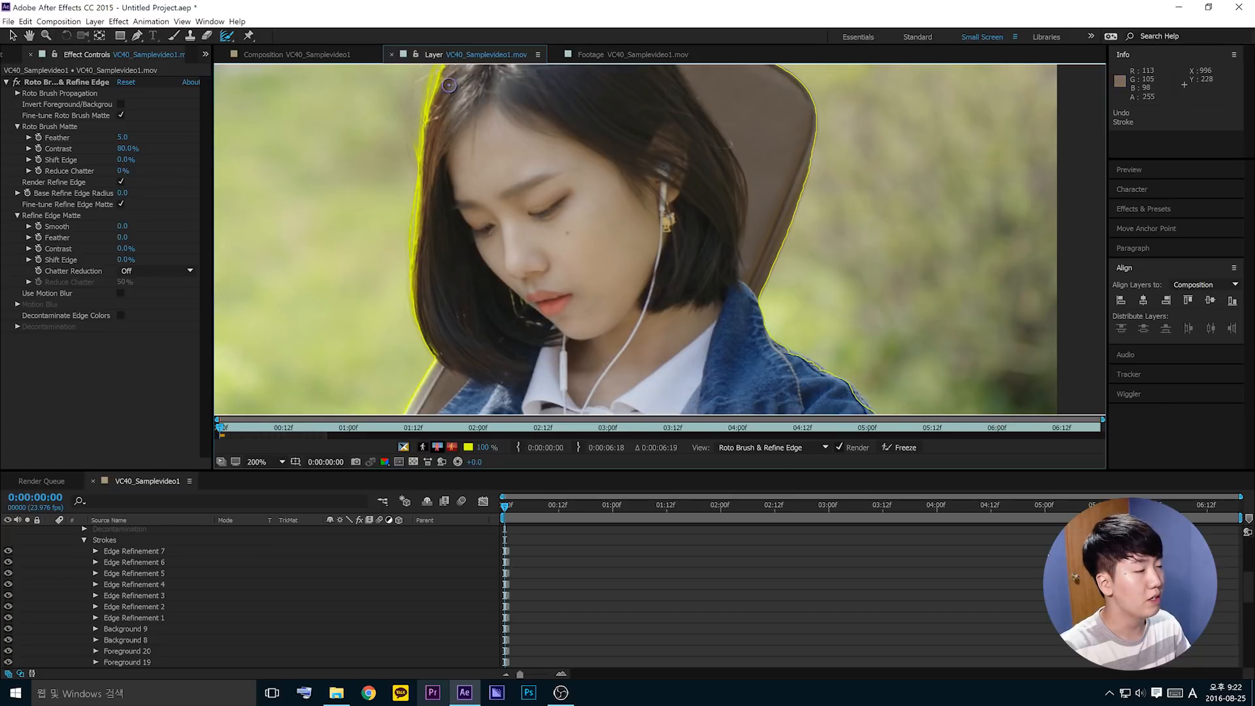
key(grave)
click(768, 657)
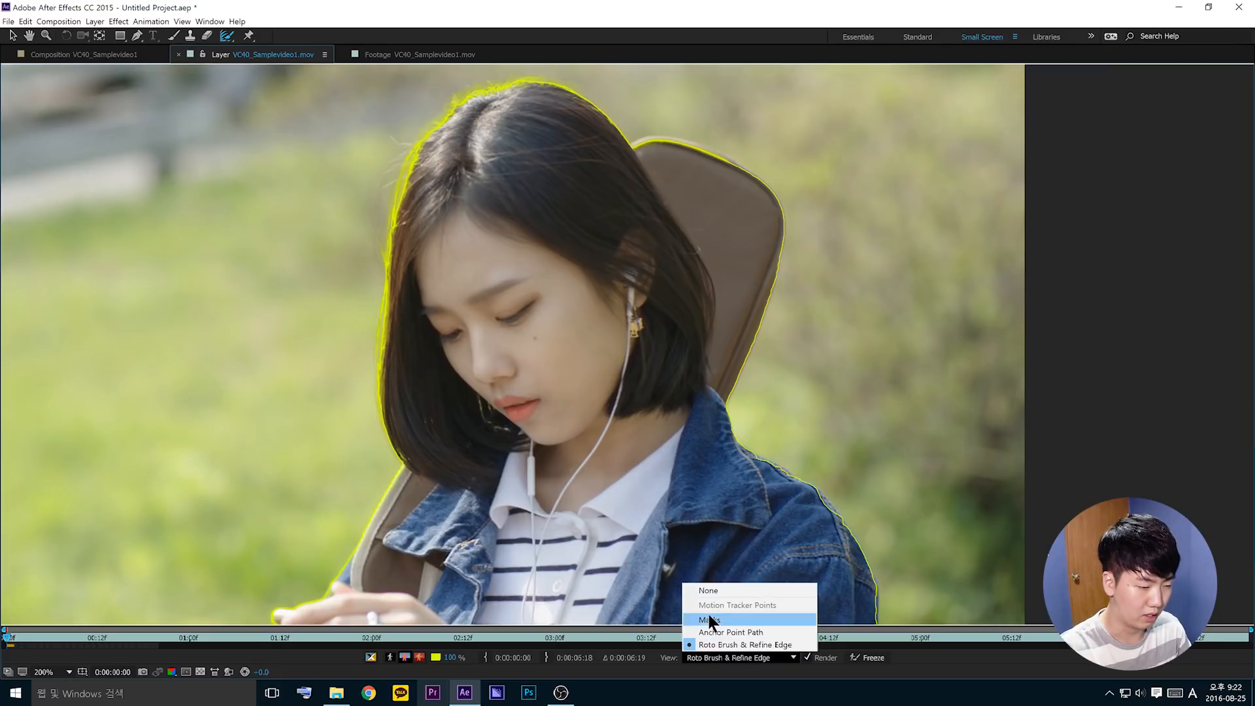
click(710, 590)
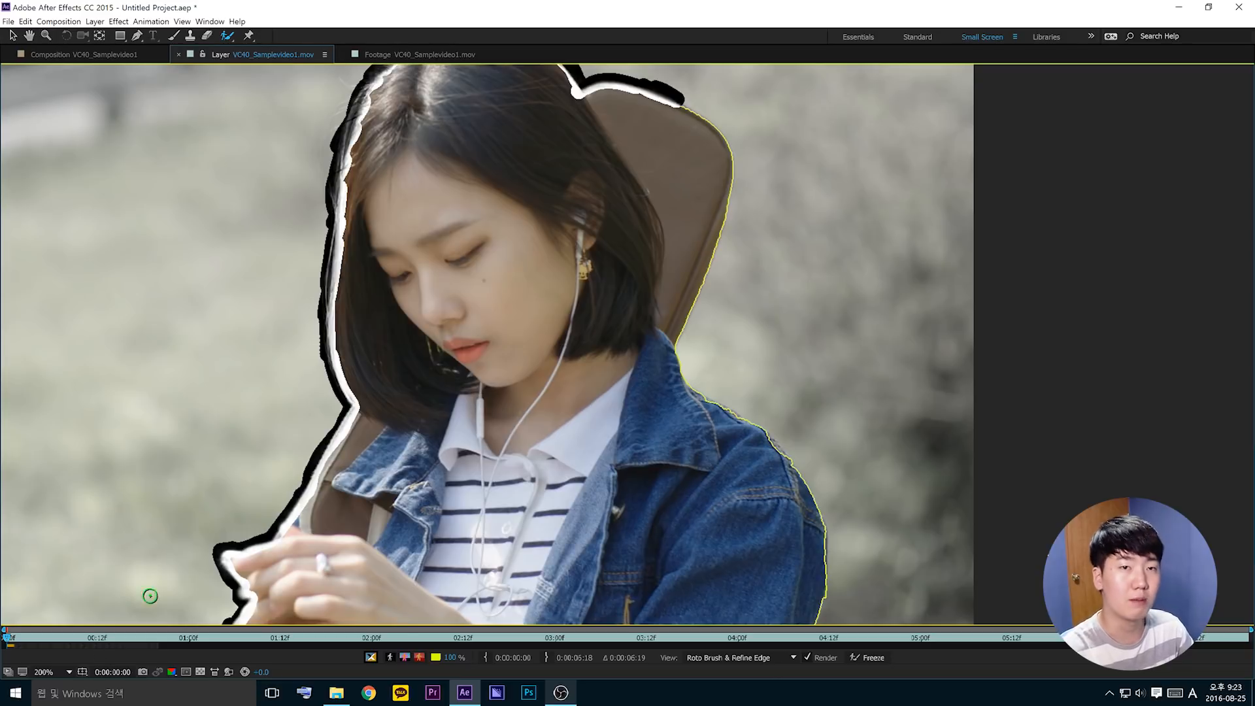
drag(154, 398, 205, 490)
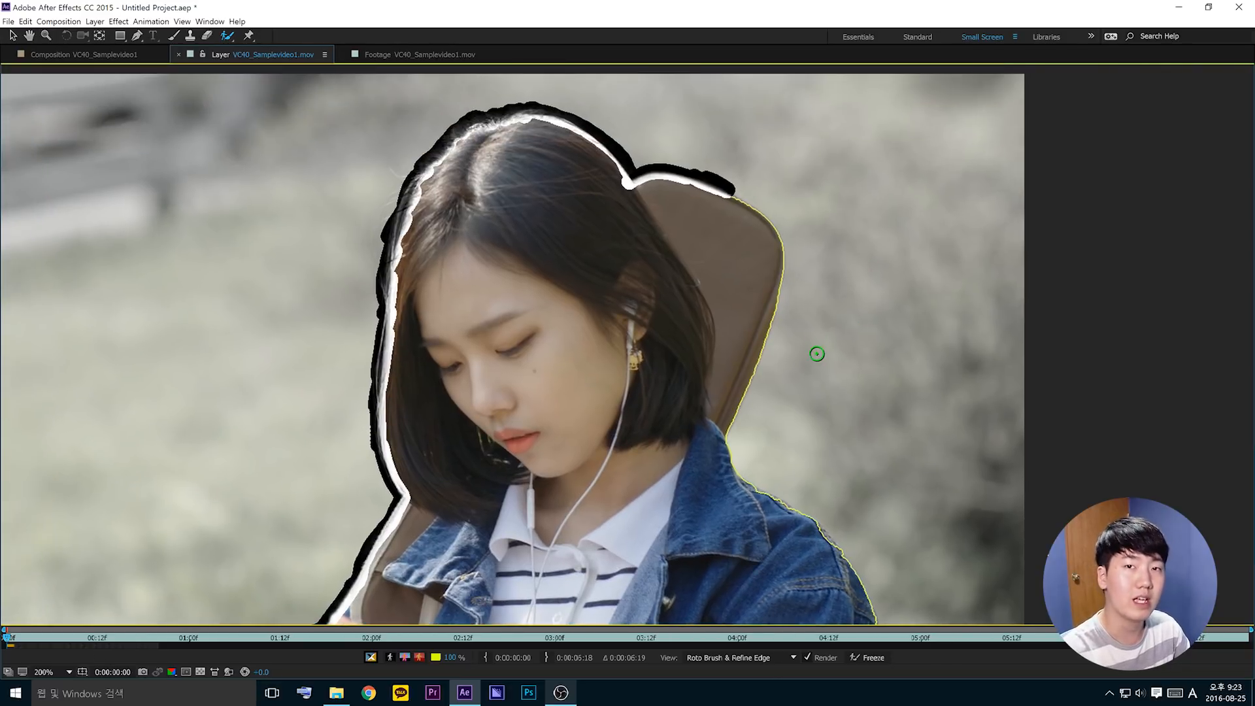
drag(374, 181, 463, 194)
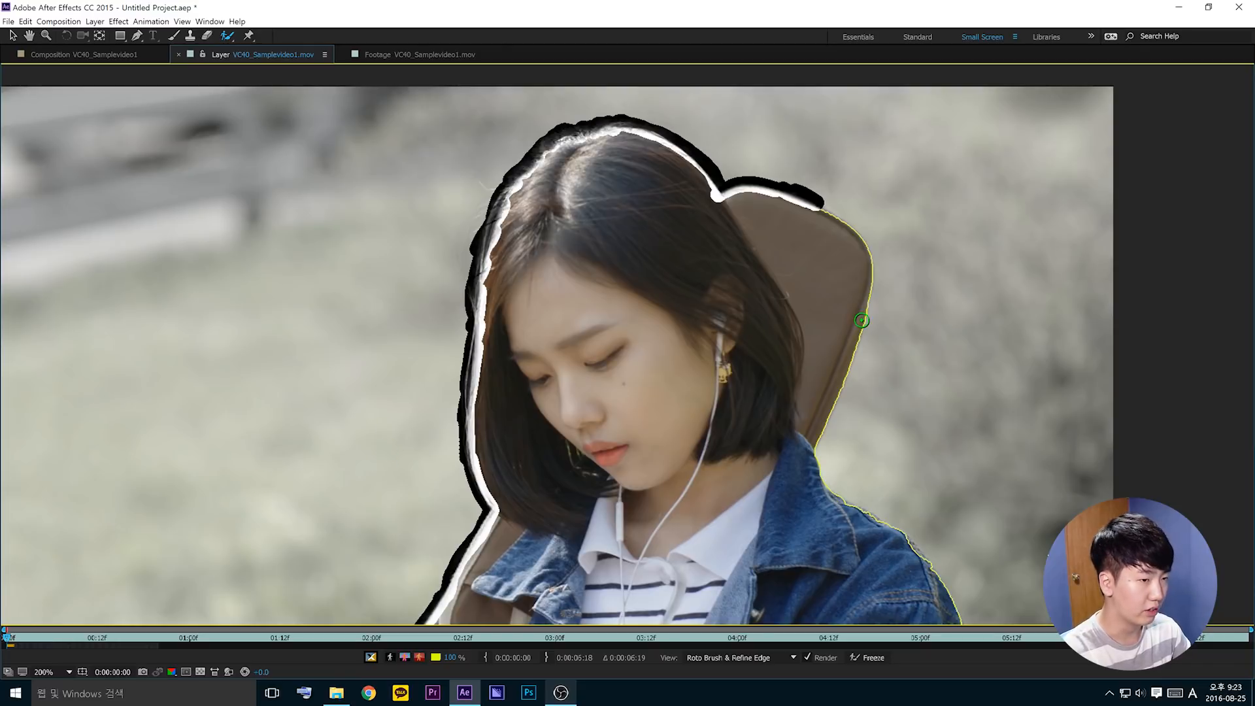
scroll(823, 356, down, 1)
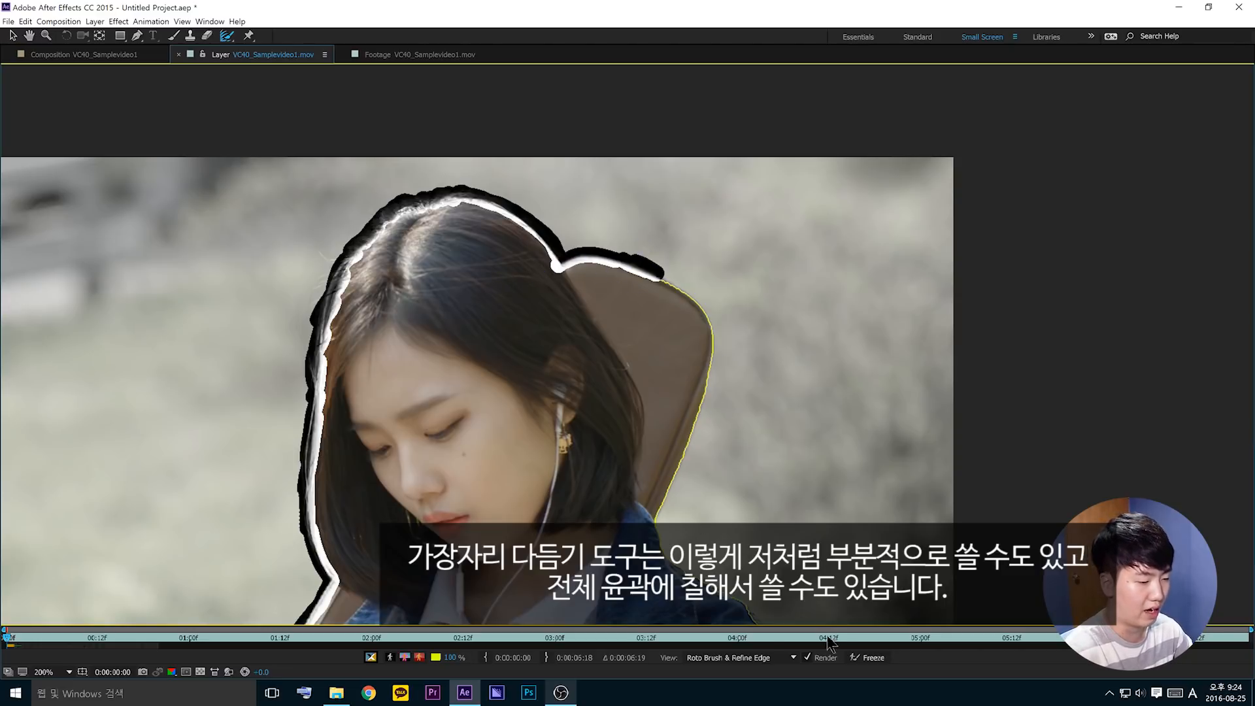
drag(642, 533, 442, 321)
drag(607, 376, 750, 566)
drag(565, 330, 650, 368)
drag(710, 410, 724, 370)
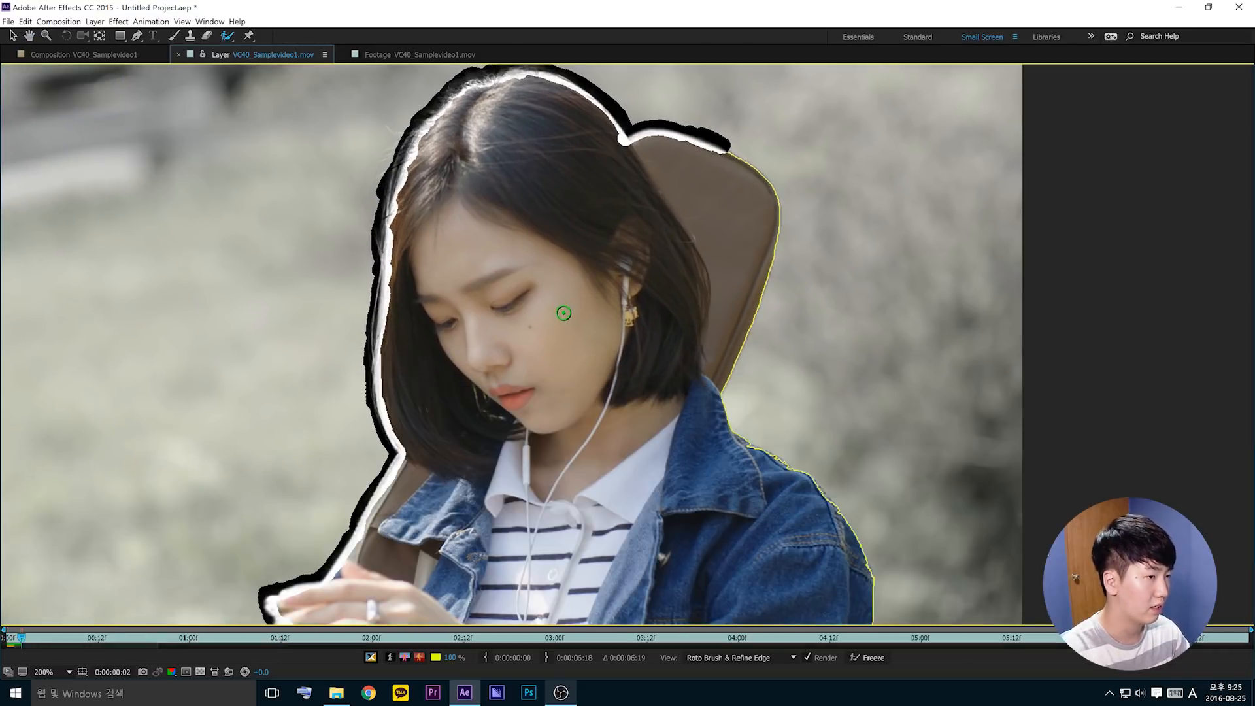
- Advance frame by frame through the footage and check how the refined edges follow the hair, chair and hand
key(Page_Down)
key(Page_Down)
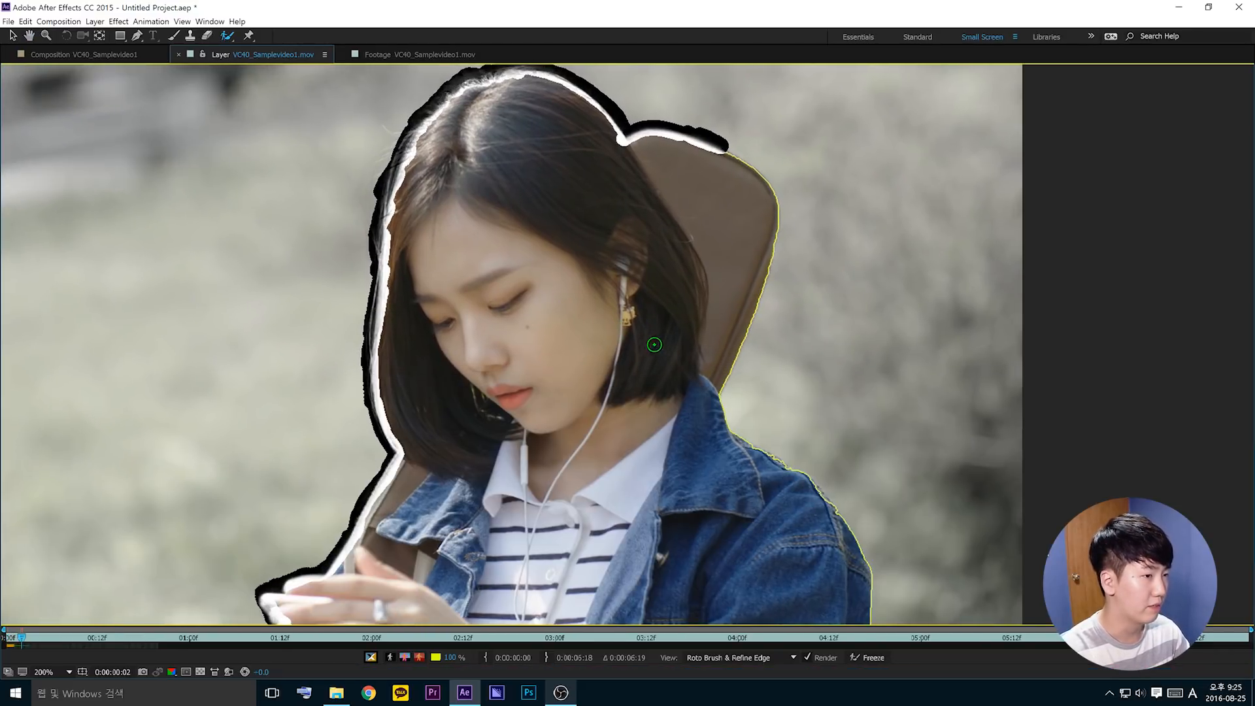
drag(597, 356, 634, 191)
mouse_move(599, 321)
mouse_down()
mouse_move(618, 220)
mouse_move(573, 374)
mouse_move(634, 256)
mouse_up()
drag(635, 173, 572, 442)
key(Page_Down)
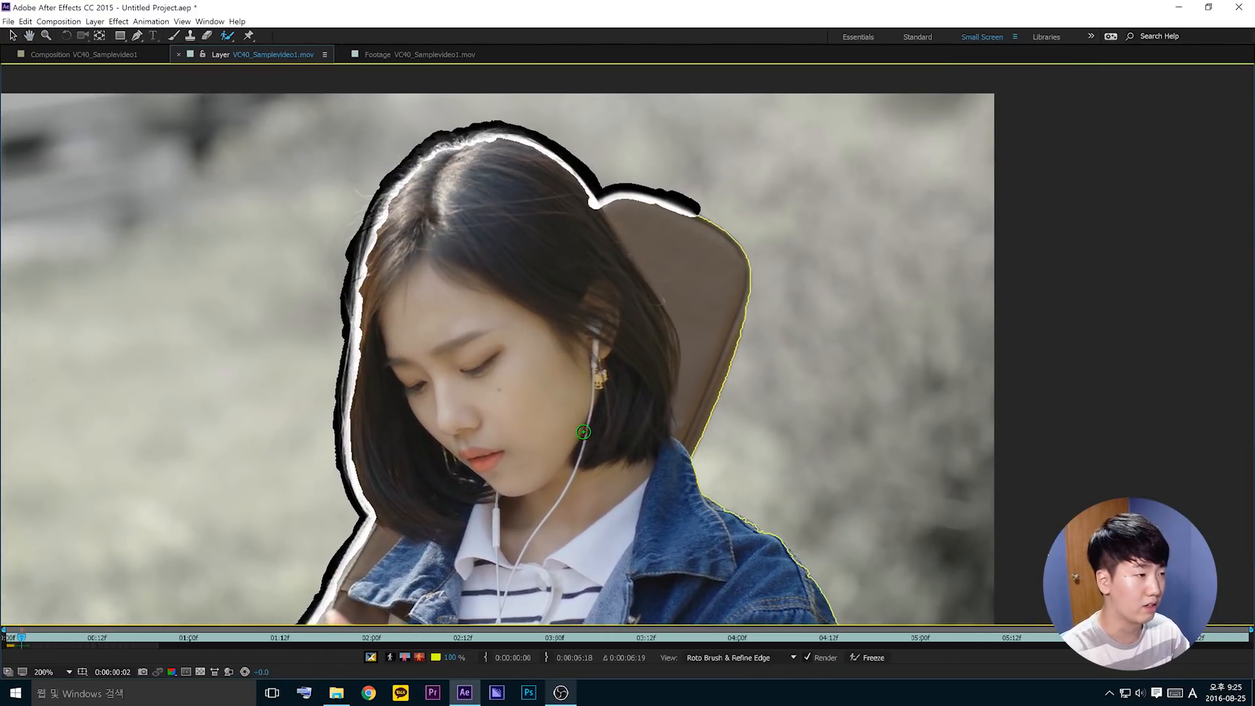
- Advance to a further frame and paint a Refine Edge stroke over the sleeve edge where it meets the frame's lower border
scroll(593, 422, down, 1)
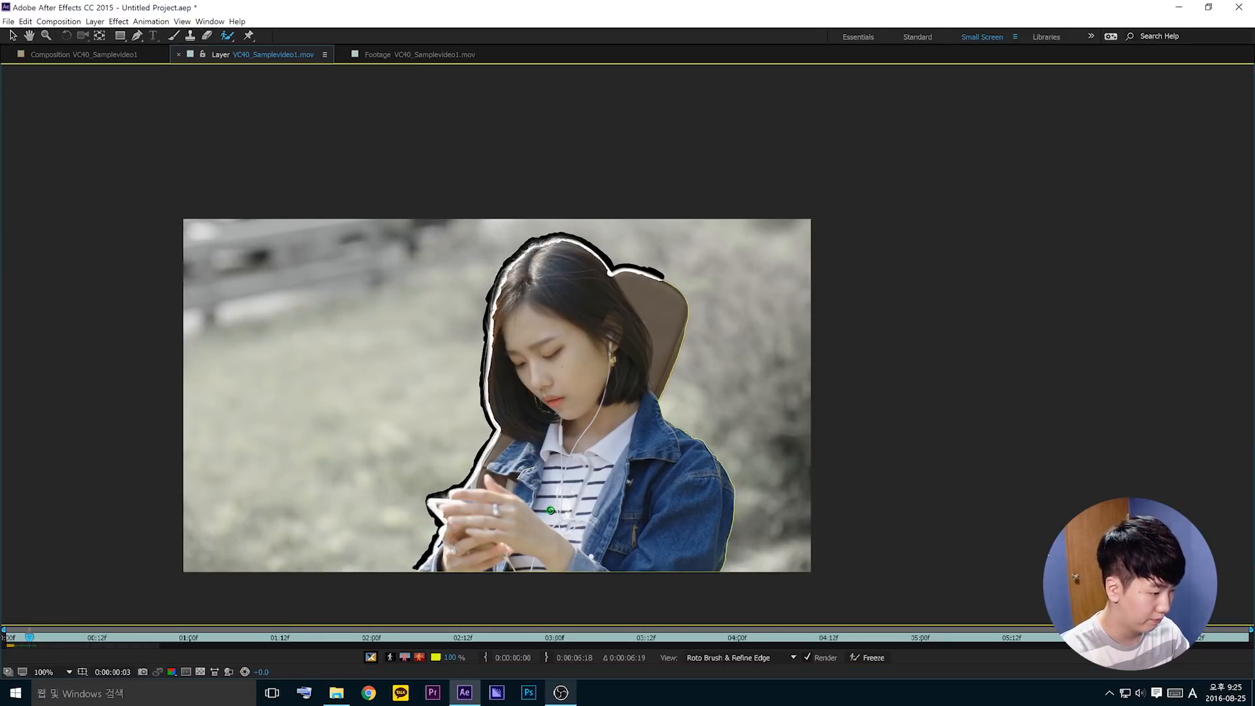
scroll(562, 504, up, 3)
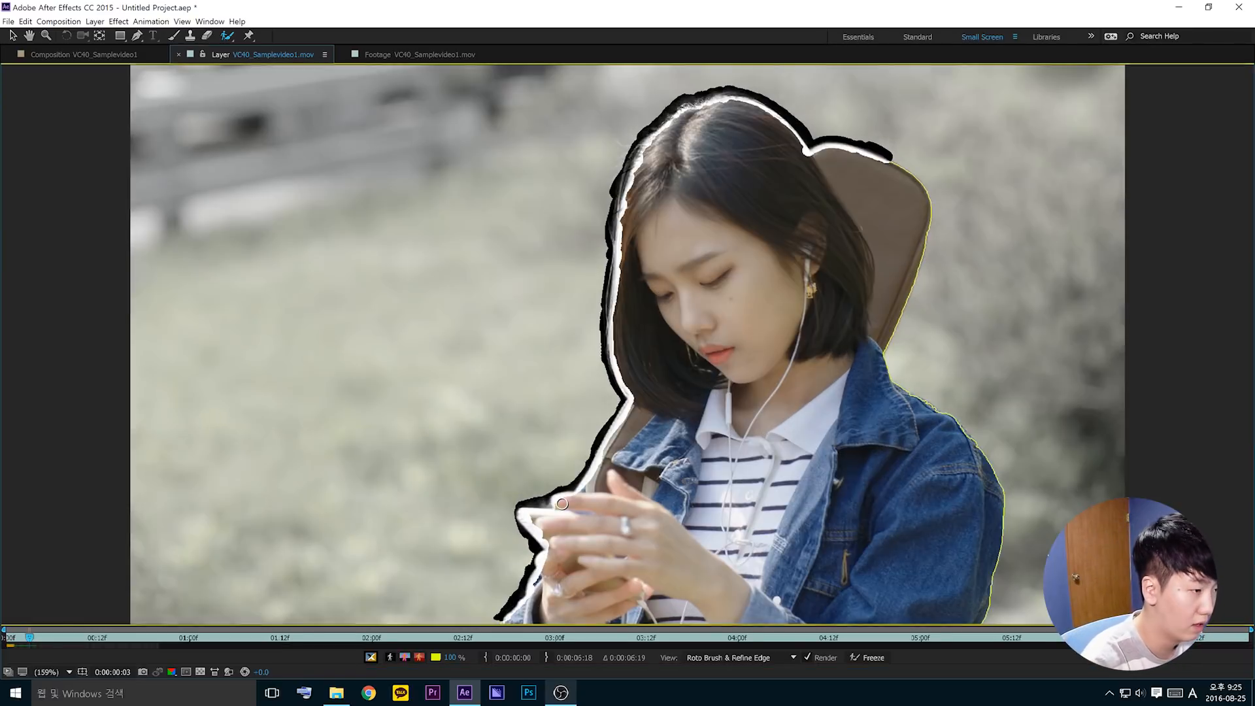
key(Page_Down)
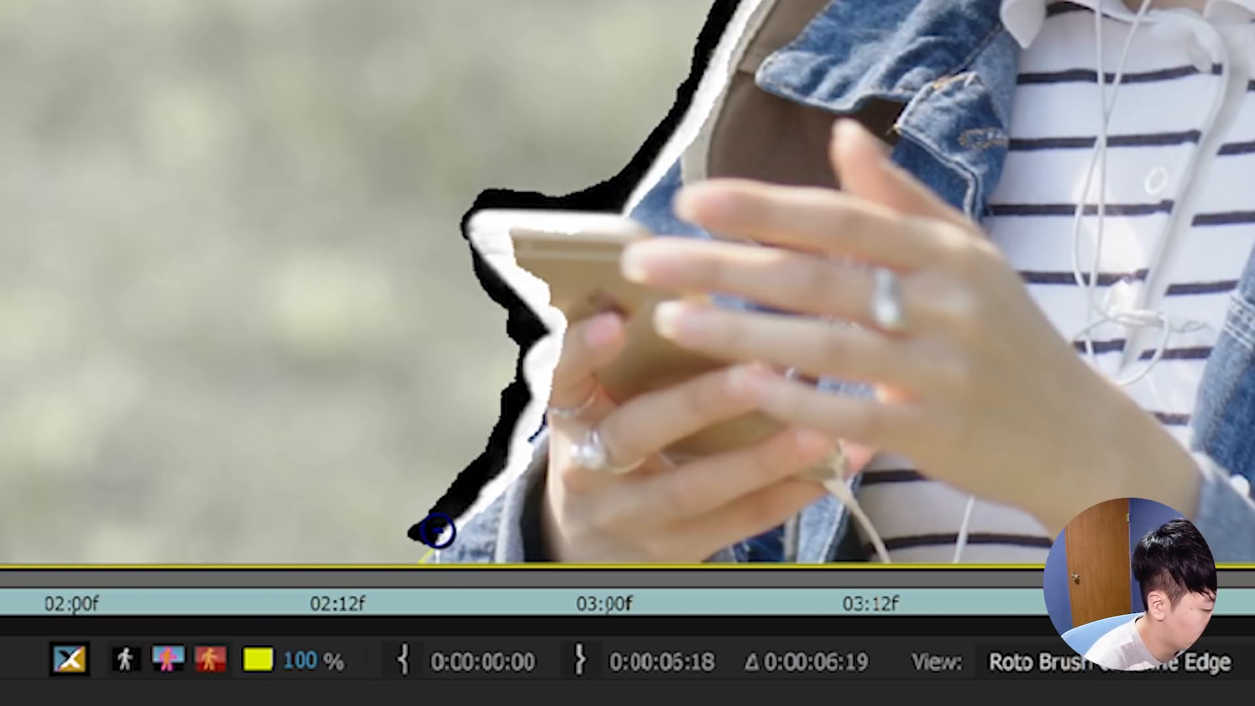
drag(431, 526, 475, 568)
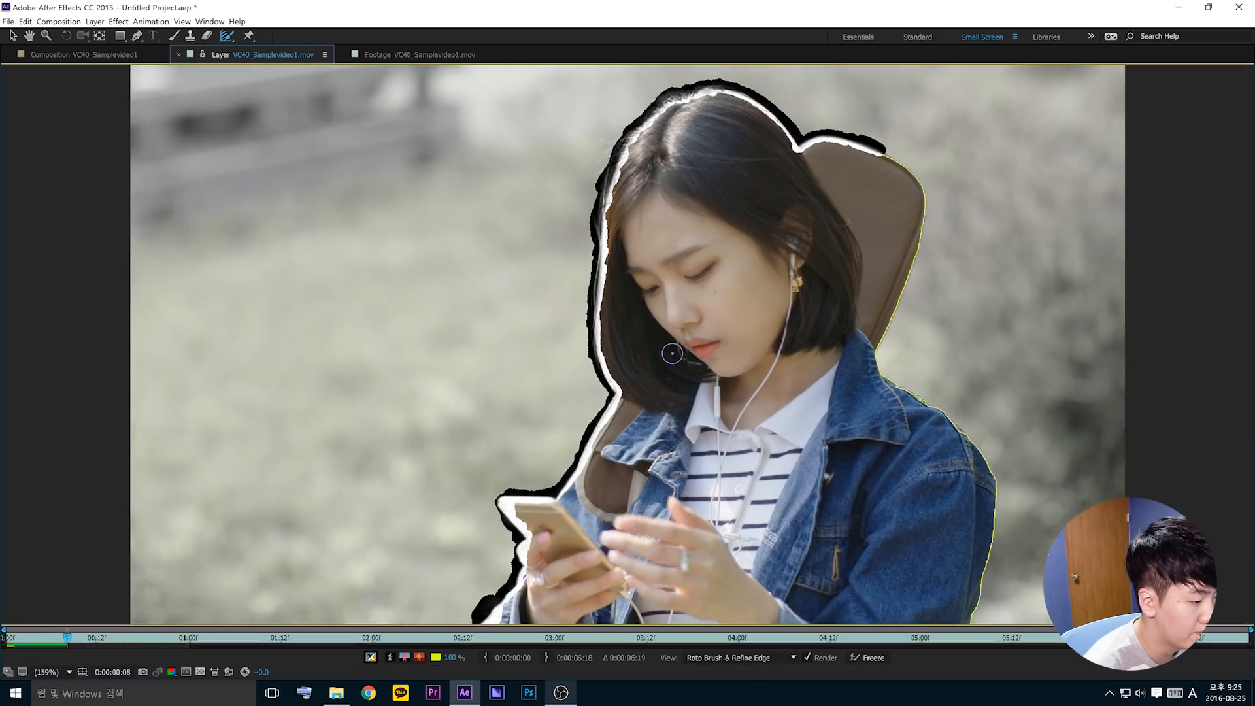
- On frame 0:00:00:11, erase the Refine Edge area from the phone's body and repaint it around the phone's upper corners
key(Page_Down)
key(Page_Down)
key(Page_Down)
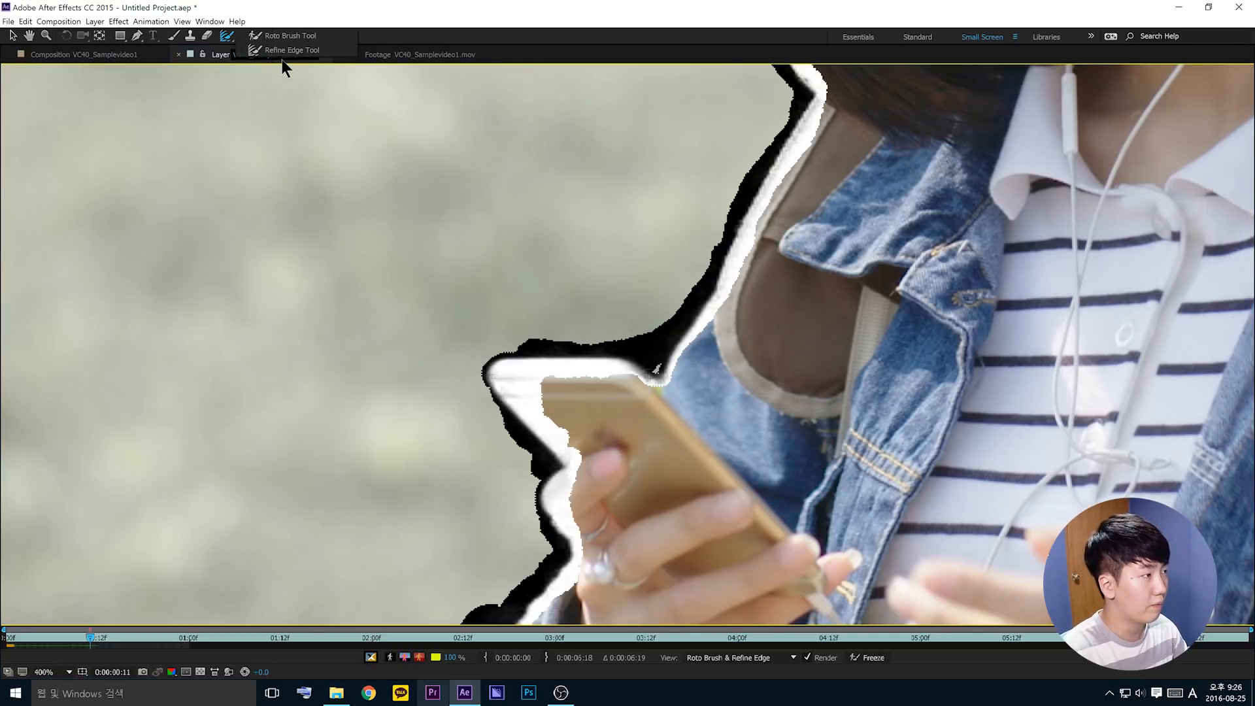
drag(567, 389, 588, 428)
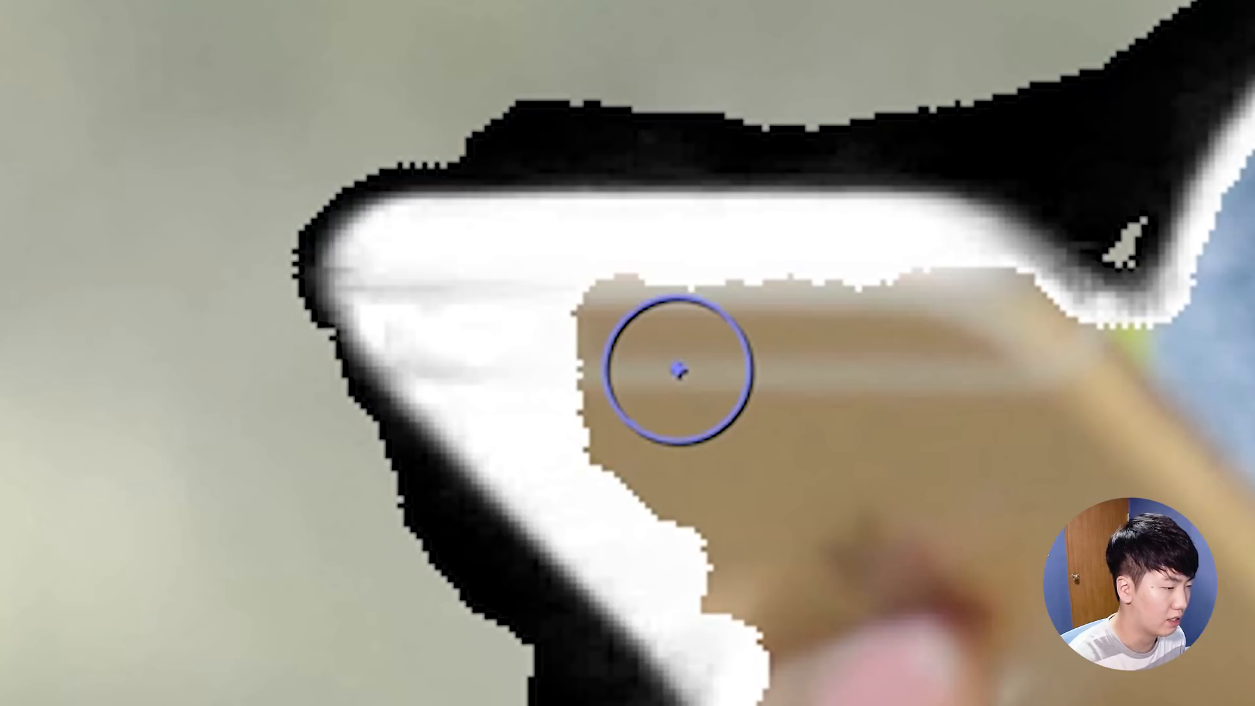
drag(440, 288, 769, 562)
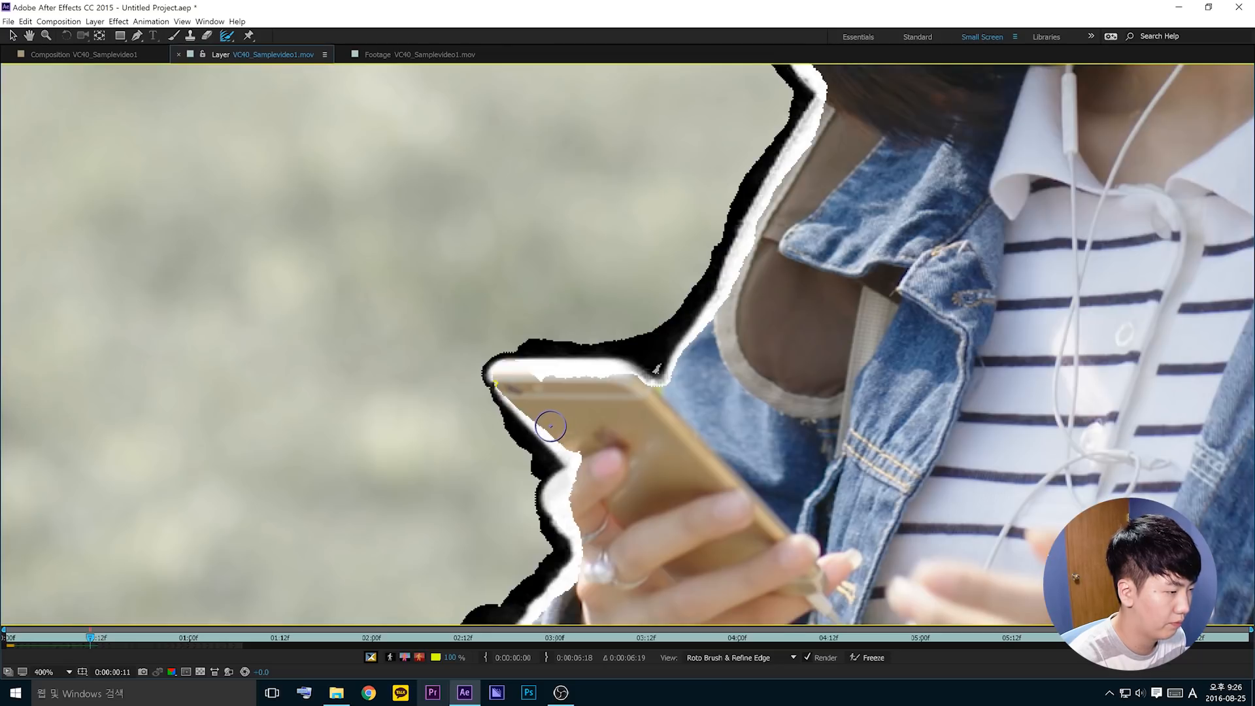
mouse_move(489, 385)
mouse_down()
mouse_move(491, 370)
mouse_move(526, 357)
mouse_up()
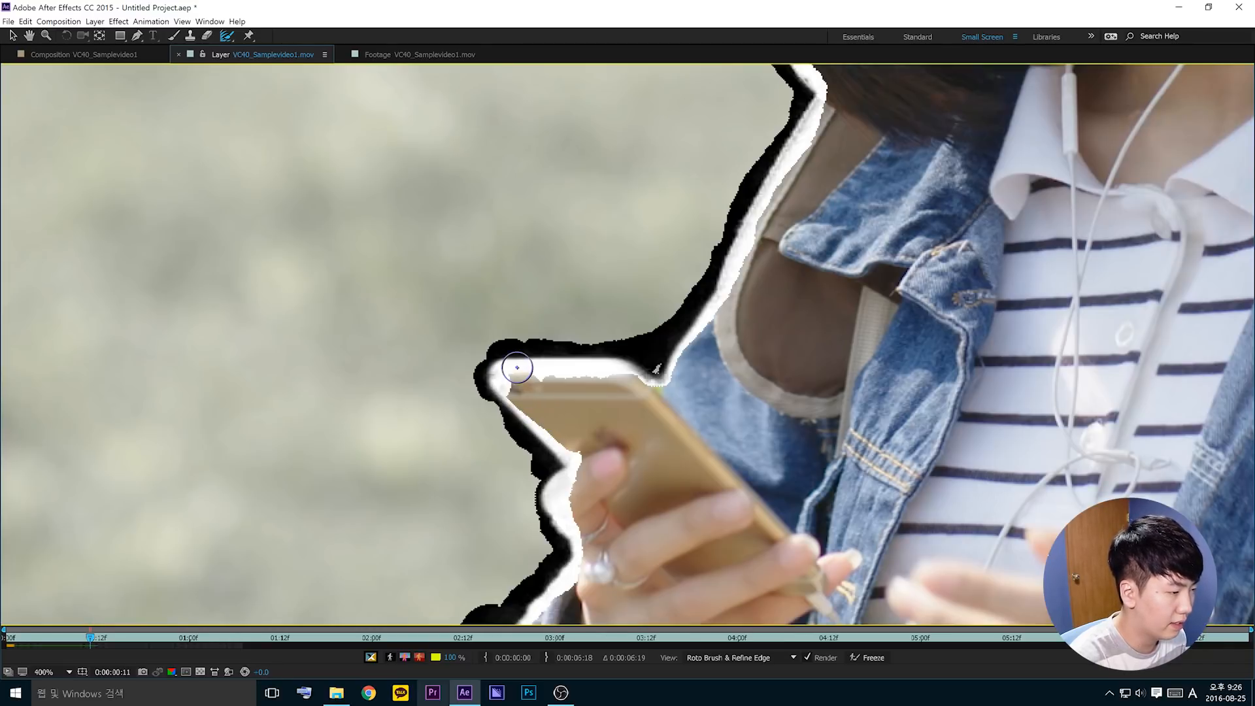
drag(656, 382, 662, 397)
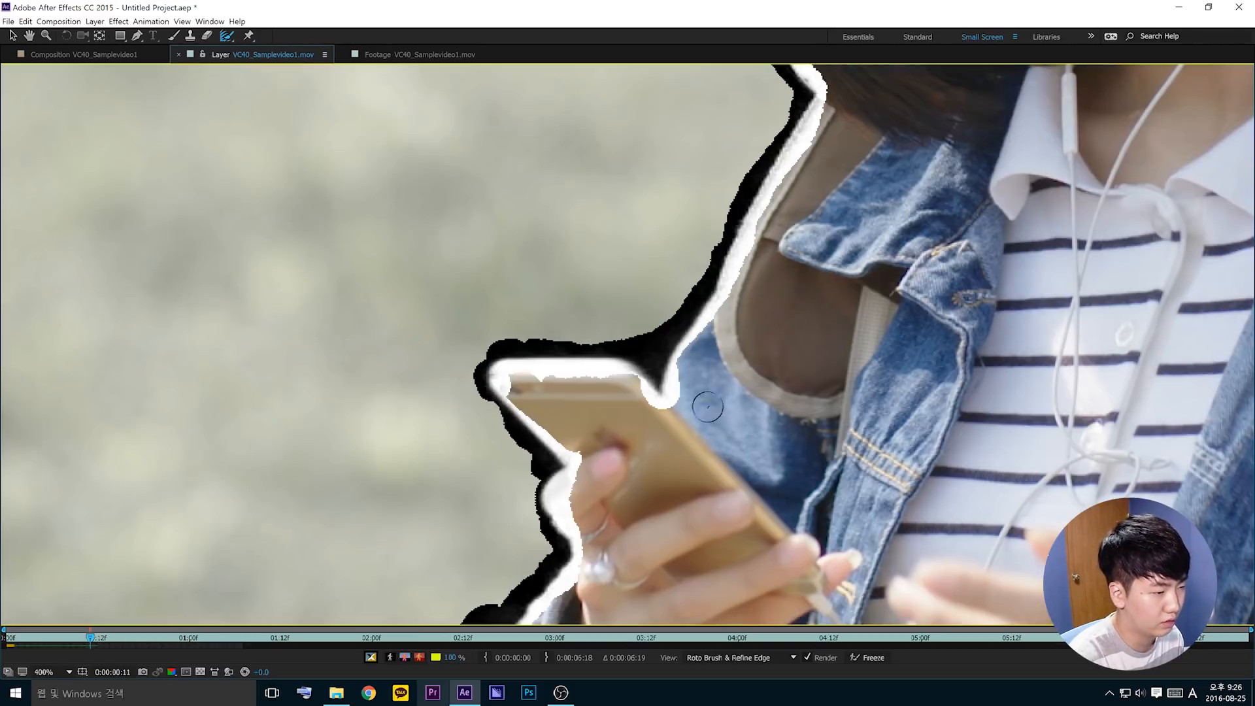
- Step frame by frame toward 0:00:00:20 and check how the refined edges follow the hair, phone and sleeve
scroll(692, 348, down, 1)
drag(779, 204, 633, 370)
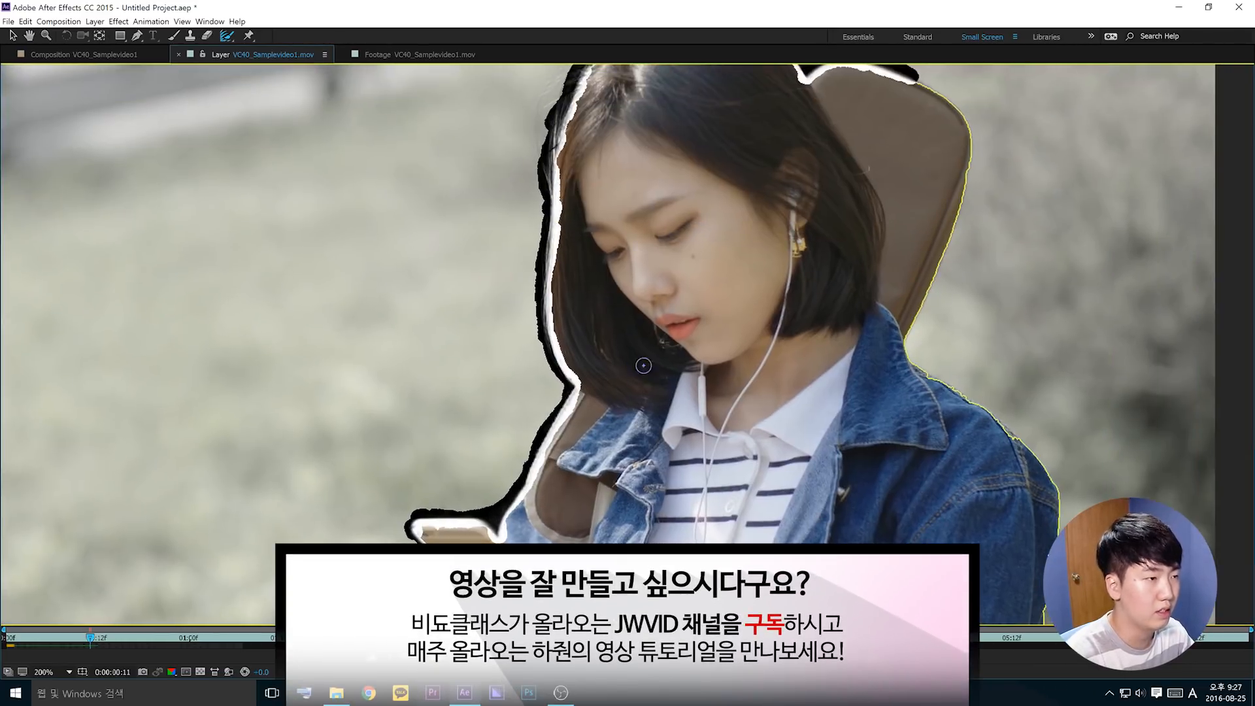
scroll(634, 370, down, 1)
key(Page_Down)
key(Page_Down)
key(Page_Down)
key(Page_Down)
key(Page_Down)
key(Page_Down)
key(Page_Down)
key(Page_Down)
key(Page_Down)
key(Page_Down)
key(Page_Down)
key(Page_Up)
key(Page_Up)
- Check the phone edge against transparency on frame 0:00:00:20, and erase the Refine Edge area in the gap between phone and sleeve
scroll(574, 462, up, 2)
drag(530, 505, 750, 170)
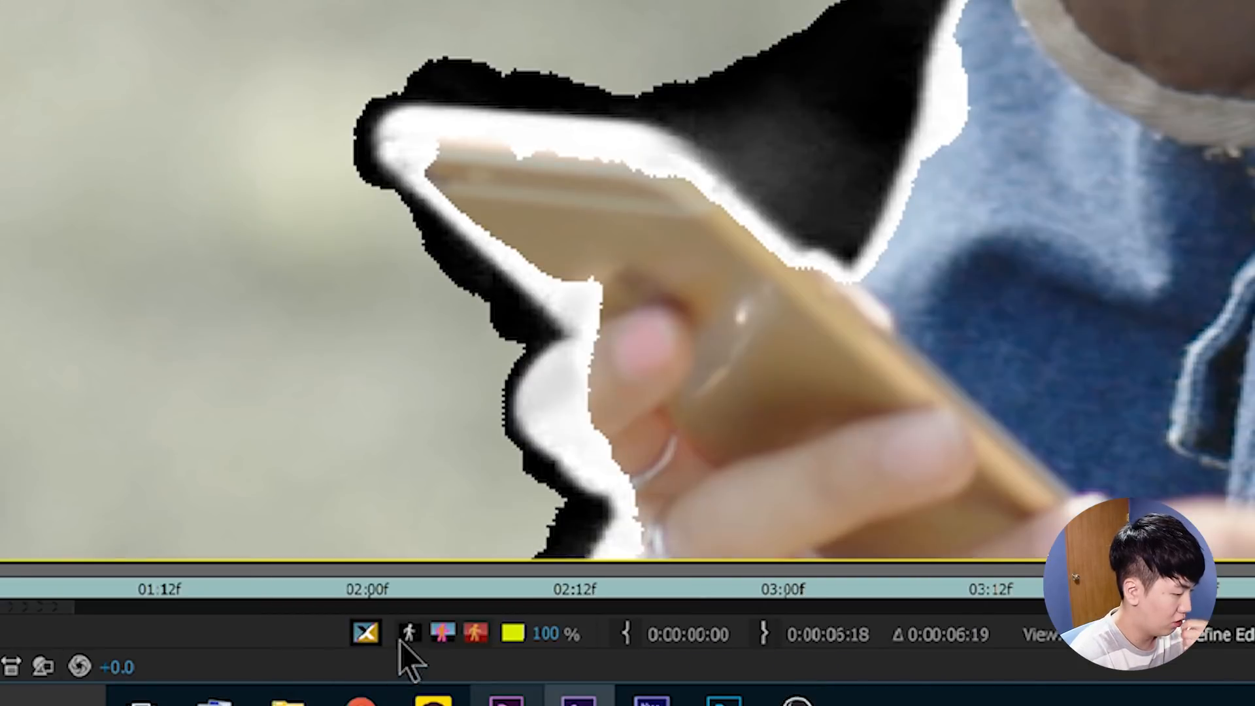
click(391, 659)
click(415, 634)
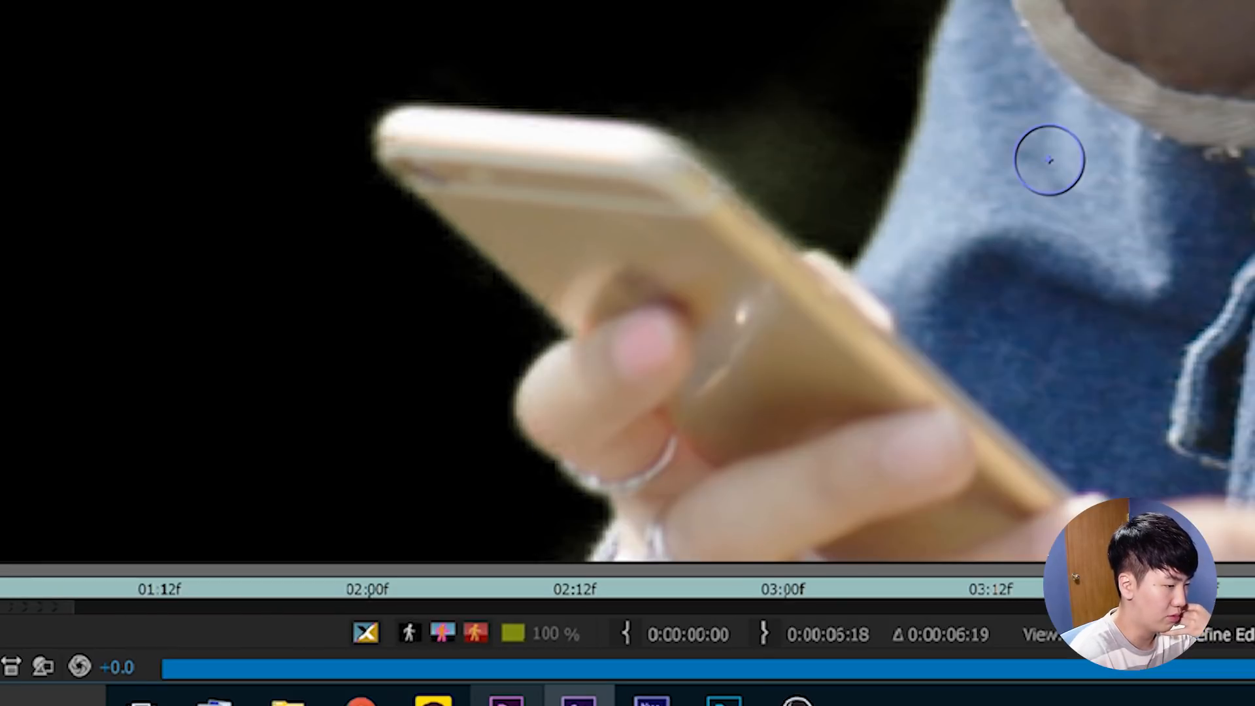
scroll(1015, 179, down, 1)
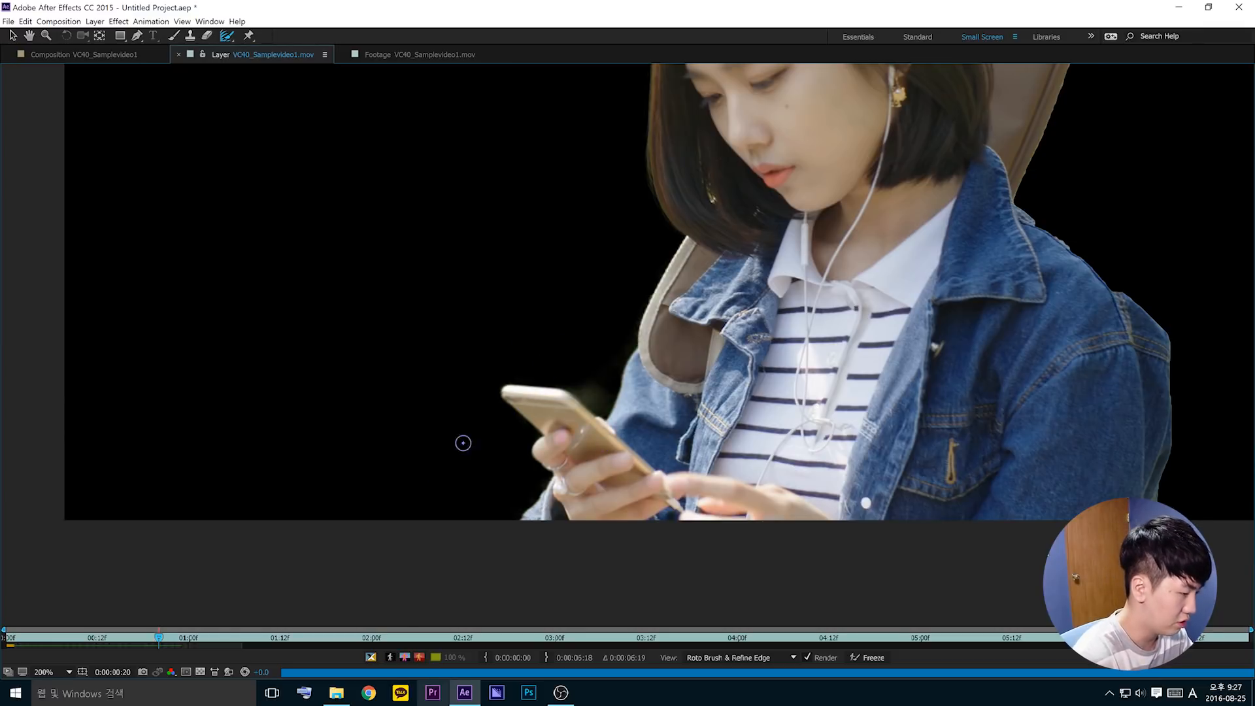
click(405, 657)
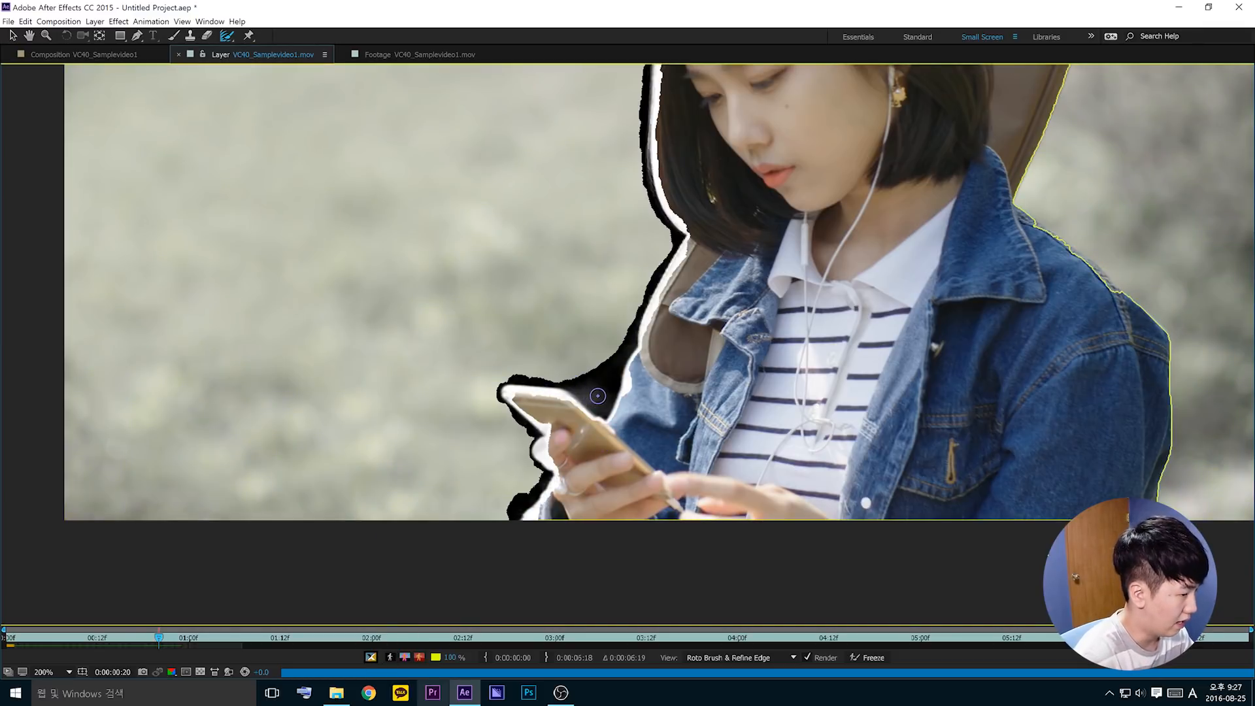
drag(599, 401, 574, 322)
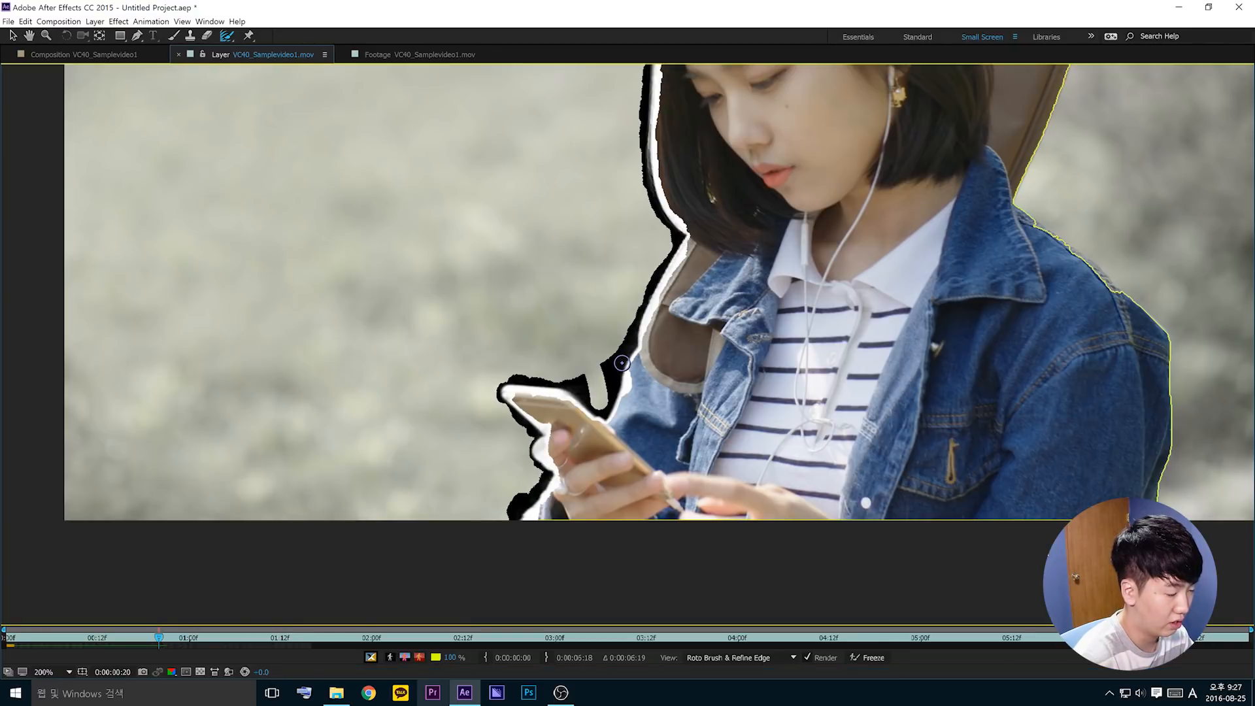
drag(692, 369, 619, 428)
- Advance frame by frame to about 0:00:01:02 and check the outline around the whole figure
scroll(524, 485, down, 1)
key(Page_Down)
key(Page_Down)
key(Page_Down)
key(Page_Down)
key(Page_Down)
key(Page_Down)
key(Page_Down)
key(Page_Down)
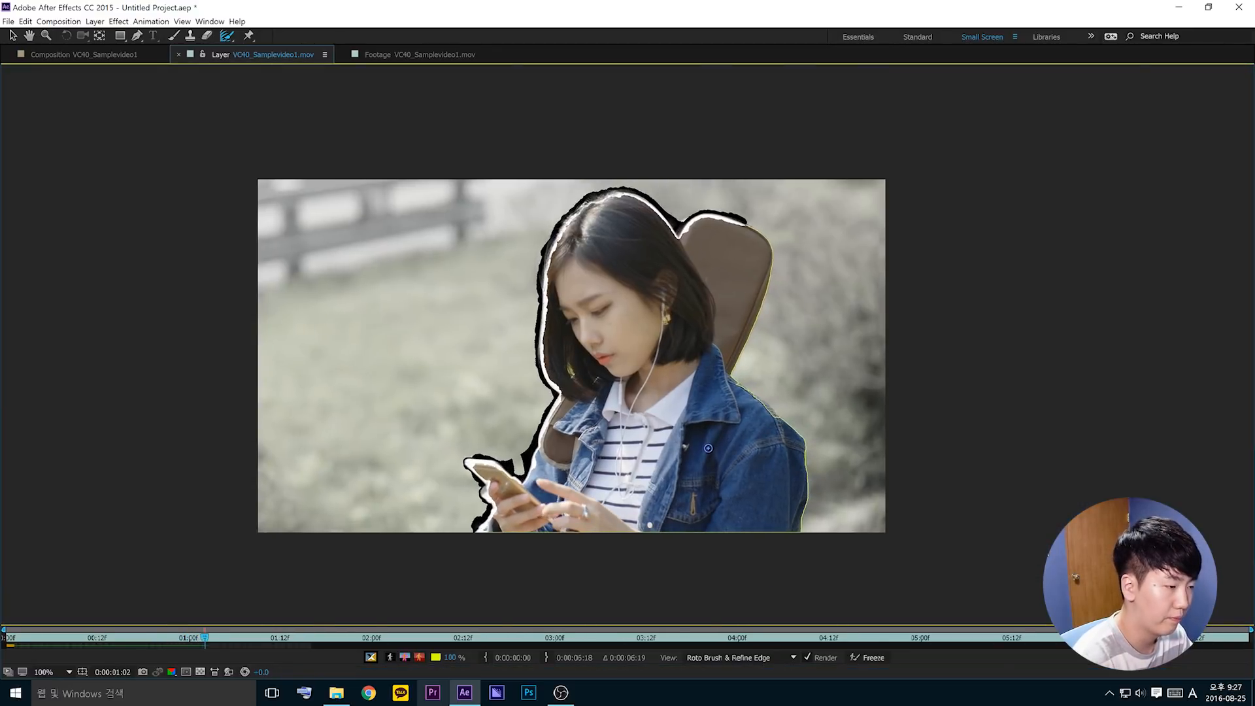
- Step back through the frames to 0:00:00:22 and examine where green background shows through the hair beside the cheek
scroll(489, 403, up, 2)
key(Page_Up)
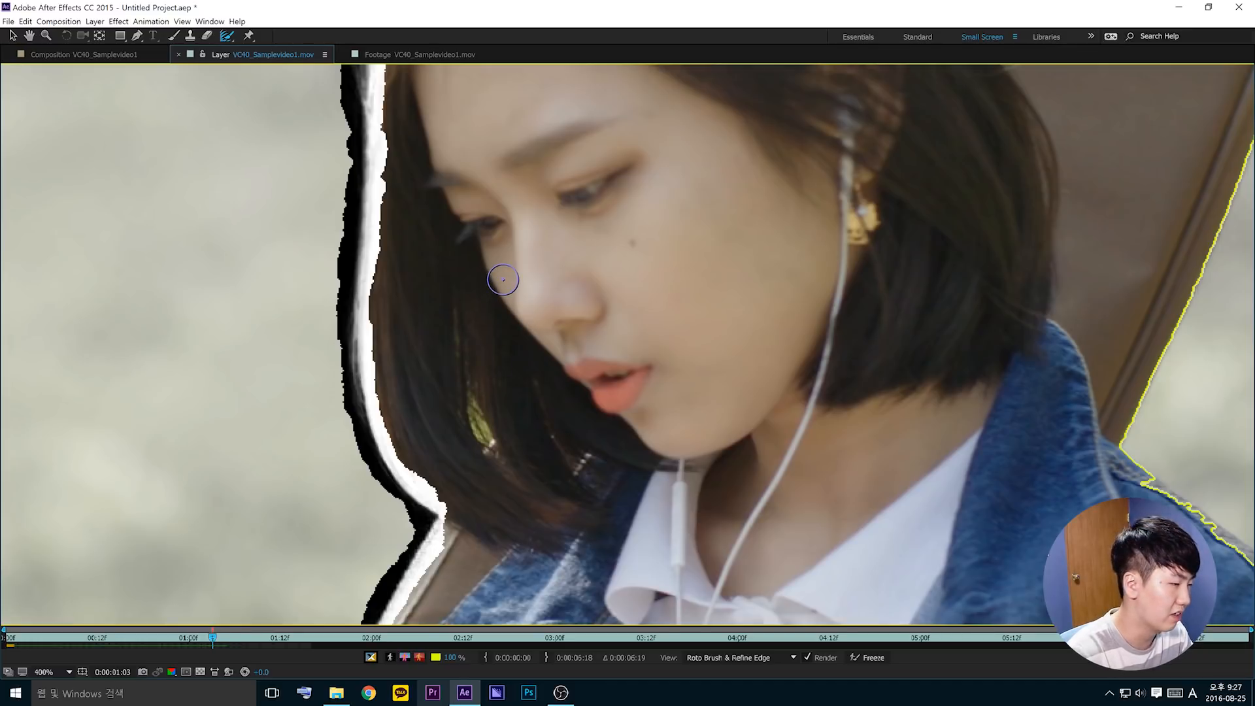
key(Page_Up)
key(Page_Up)
key(Page_Up)
key(Page_Up)
key(Page_Up)
key(Page_Up)
key(Page_Up)
key(Page_Up)
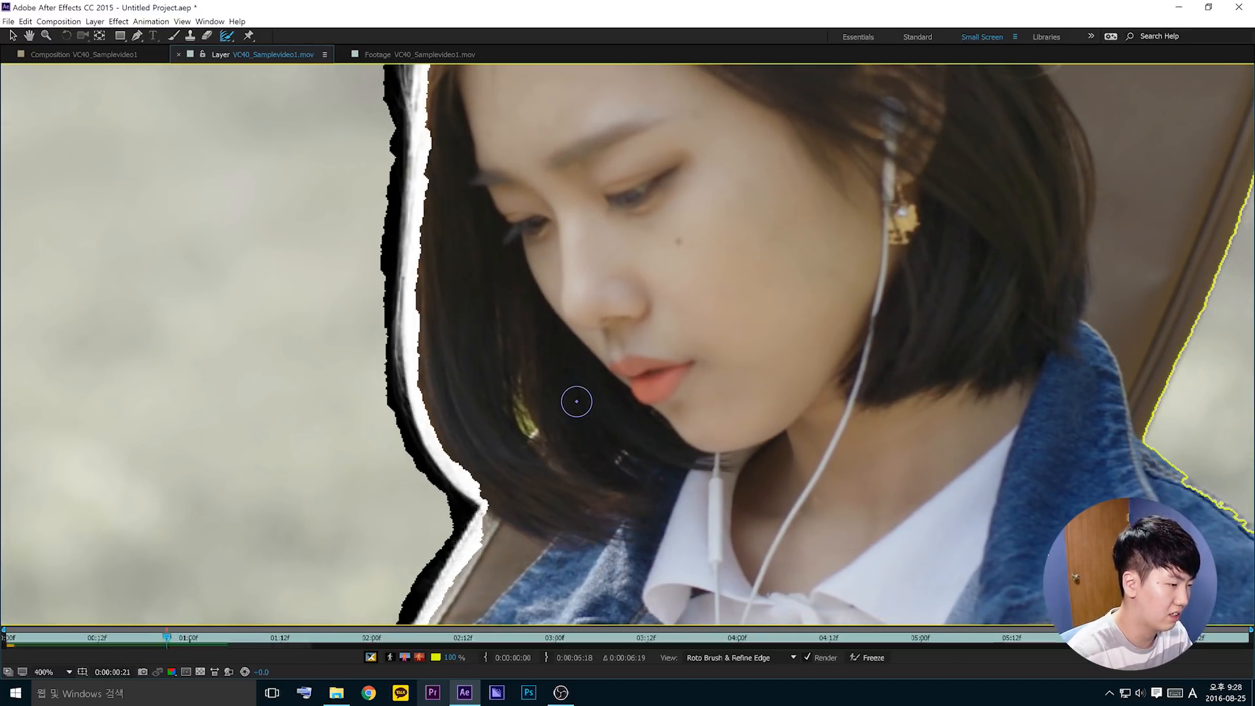
key(Page_Down)
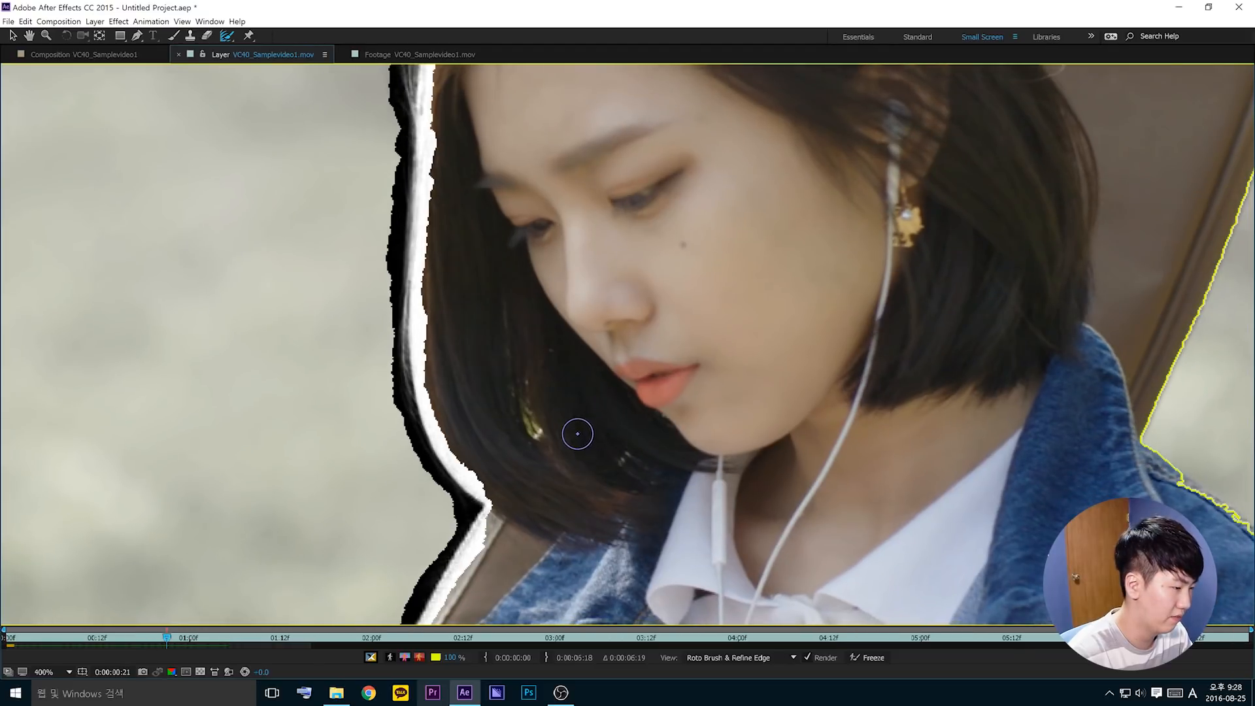
key(Page_Down)
key(Page_Down)
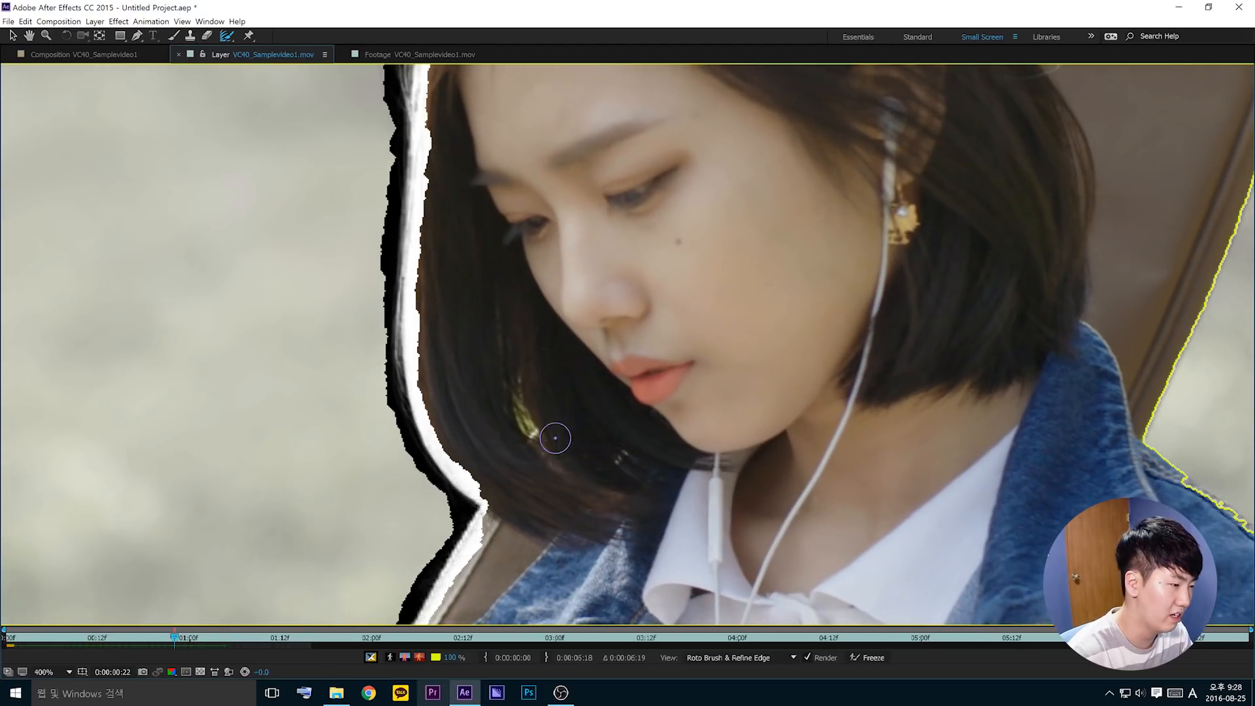
- Paint Refine Edge over the green gap in the hair, and mark the gap as background with a smaller Roto Brush in Alpha Boundary view
mouse_move(508, 369)
mouse_down()
mouse_move(521, 442)
mouse_move(515, 370)
mouse_move(523, 429)
mouse_up()
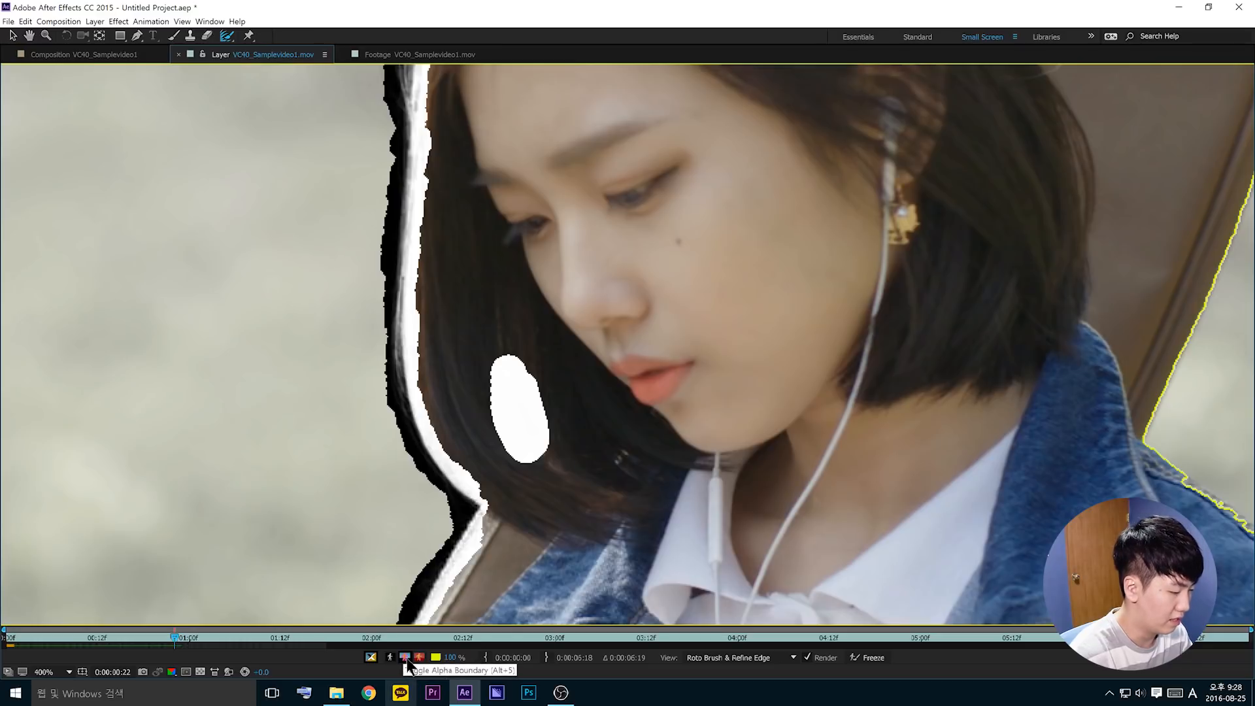
click(405, 657)
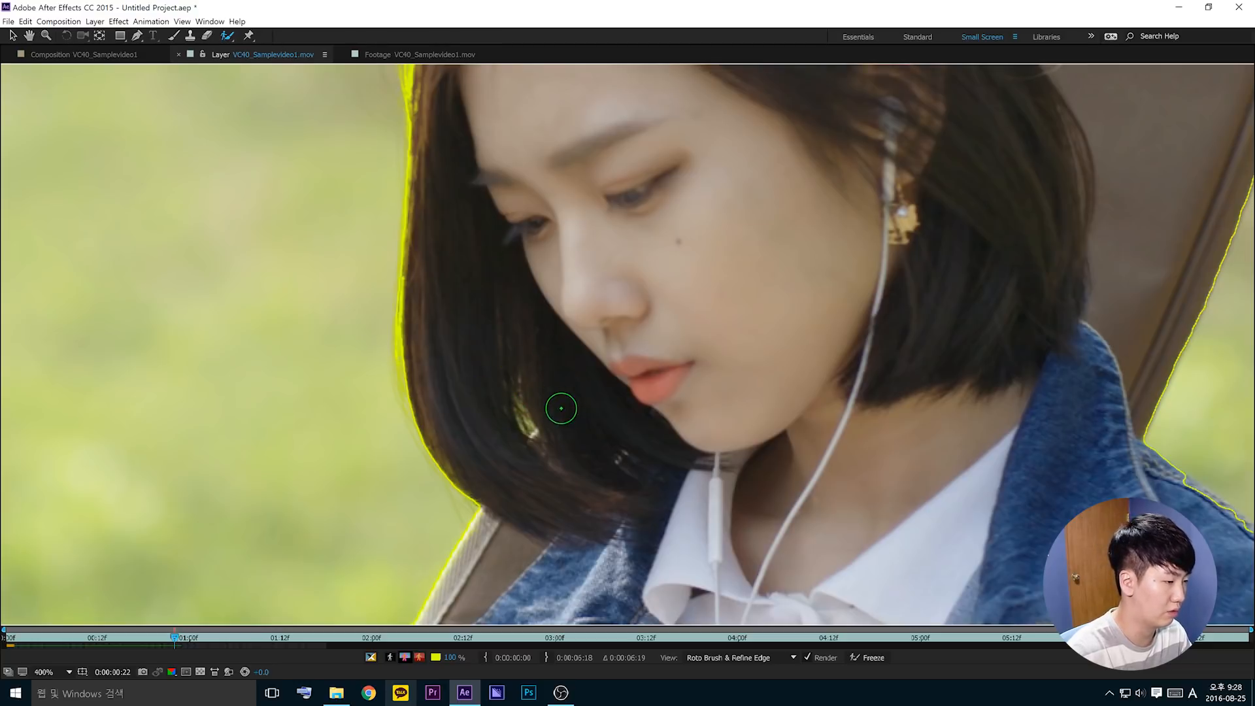
scroll(582, 385, down, 2)
scroll(619, 359, up, 3)
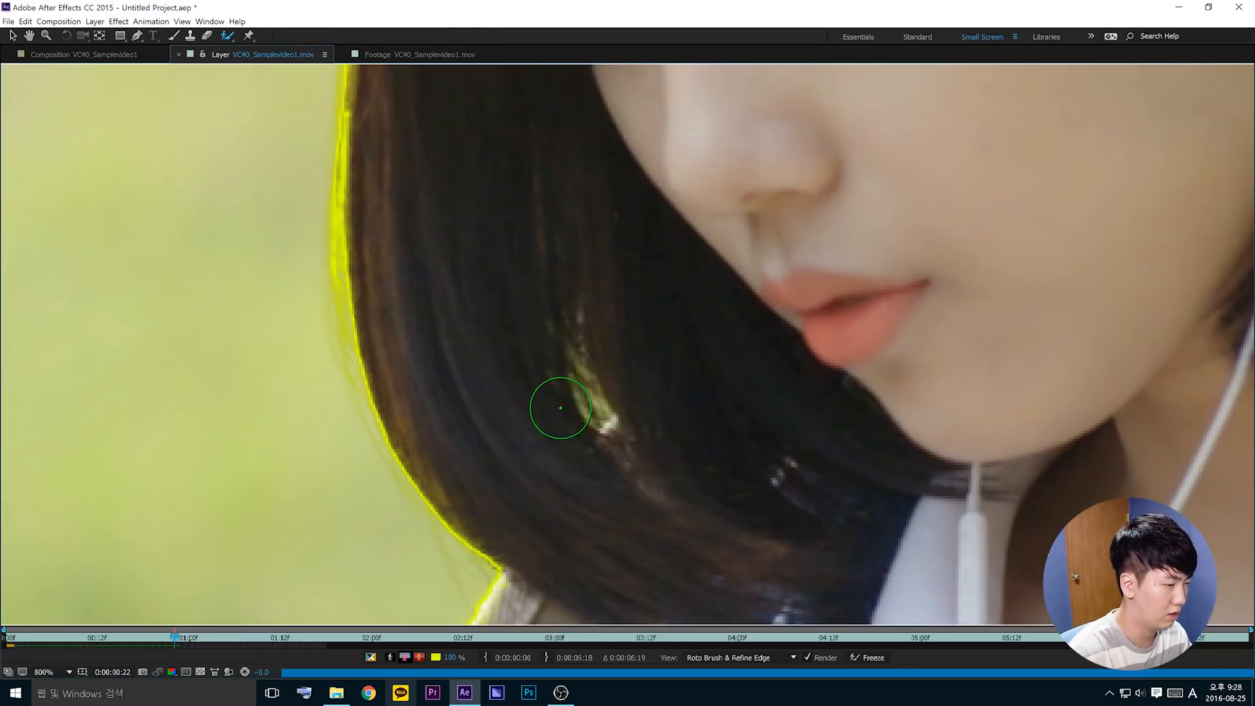
ctrl+drag(587, 386, 587, 415)
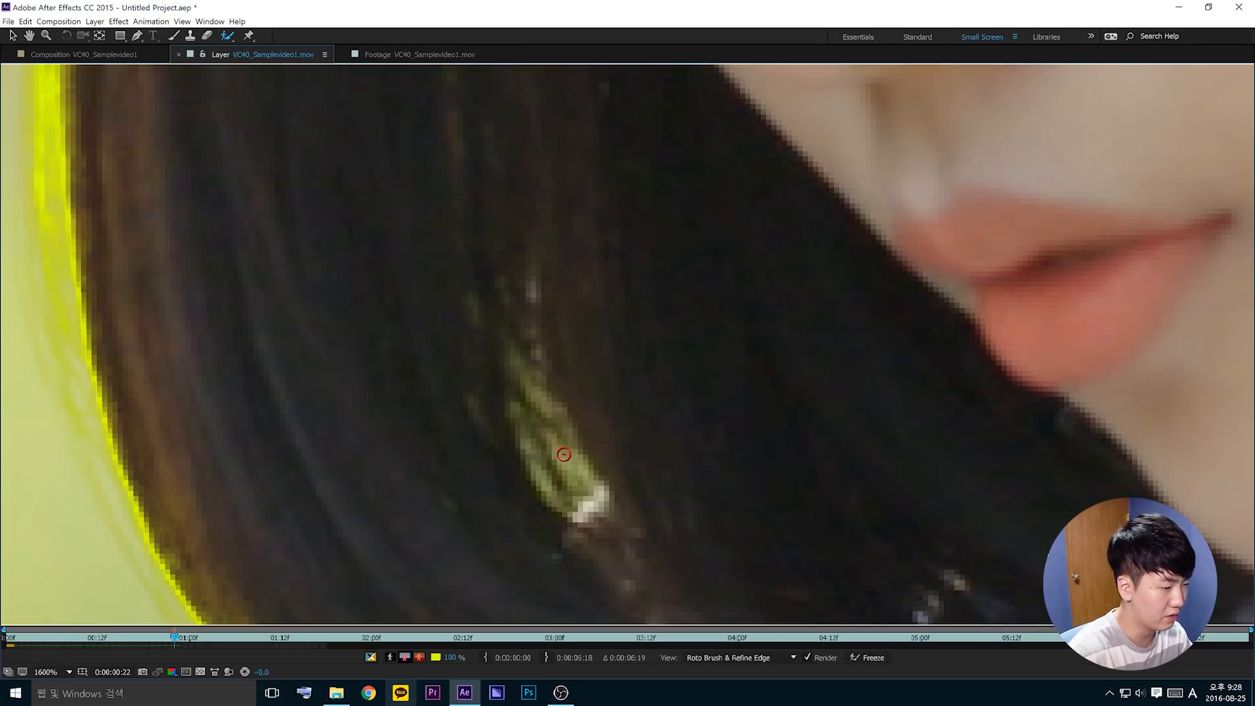
alt+drag(575, 467, 575, 468)
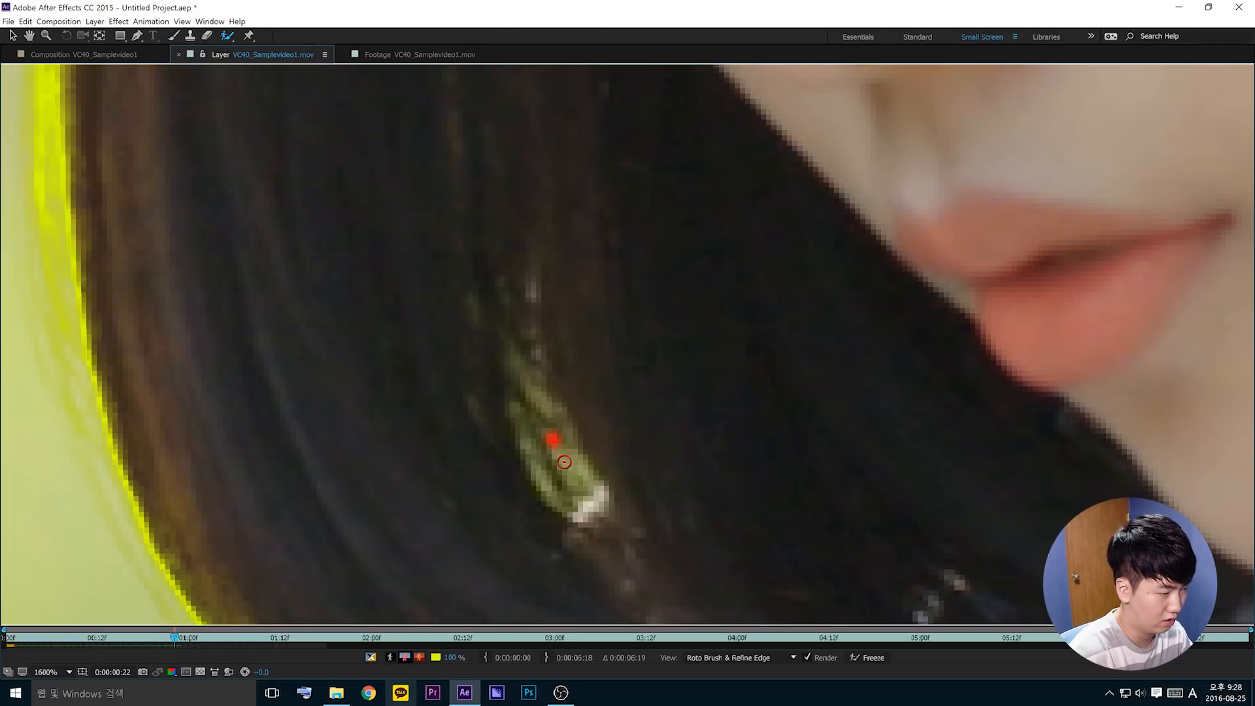
mouse_move(564, 462)
alt+mouse_down()
mouse_move(576, 447)
mouse_move(537, 471)
alt+mouse_up()
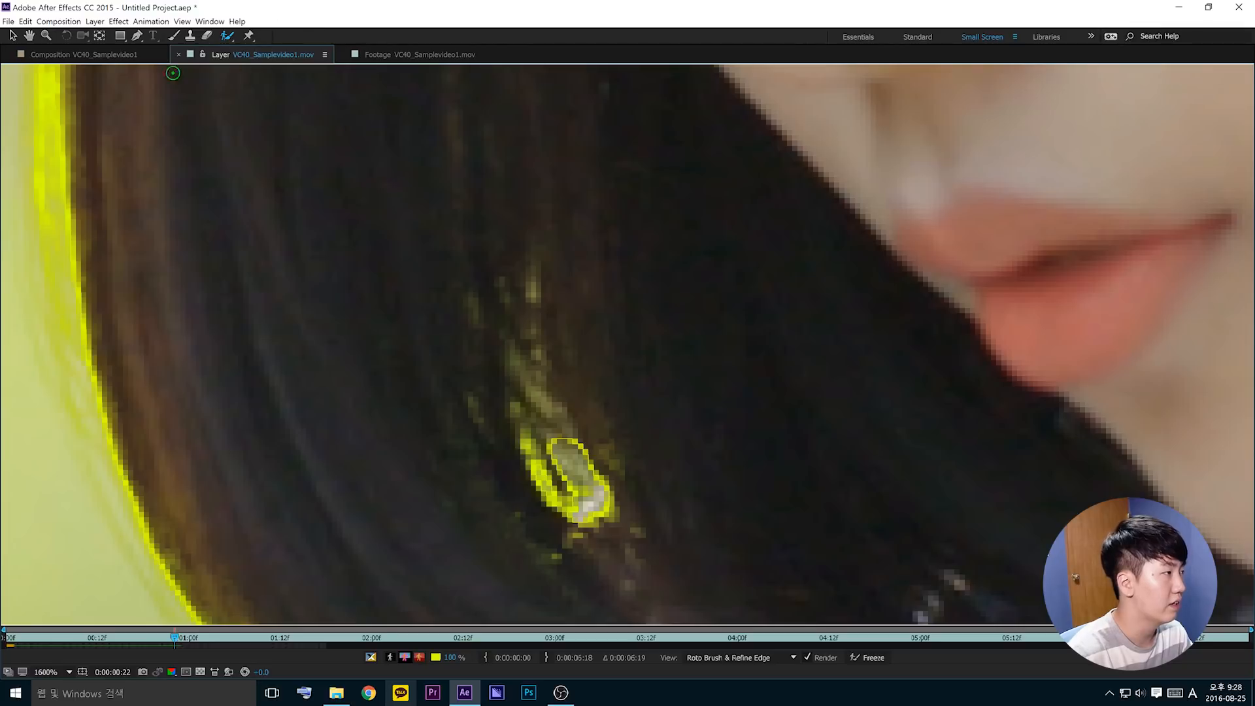
- Check the cut-out hair gap in the VC40_Samplevideo1 composition, and return to the layer view
click(128, 50)
drag(433, 496, 534, 136)
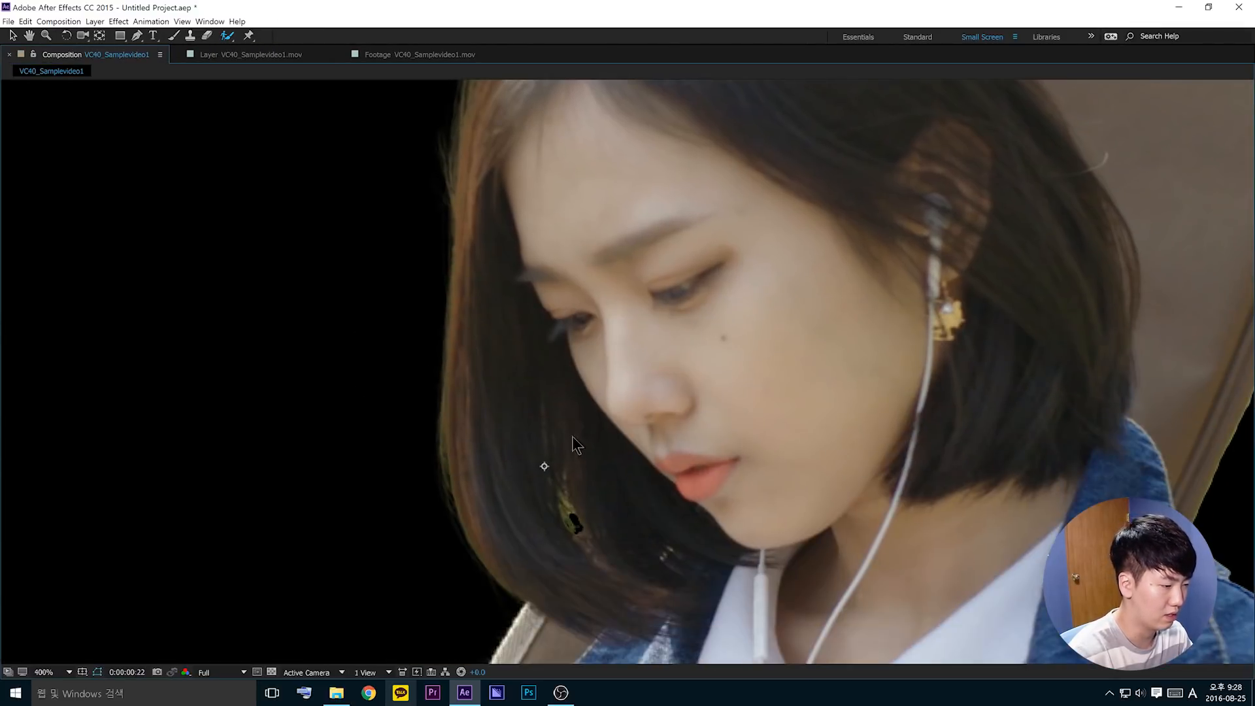
drag(568, 458, 530, 408)
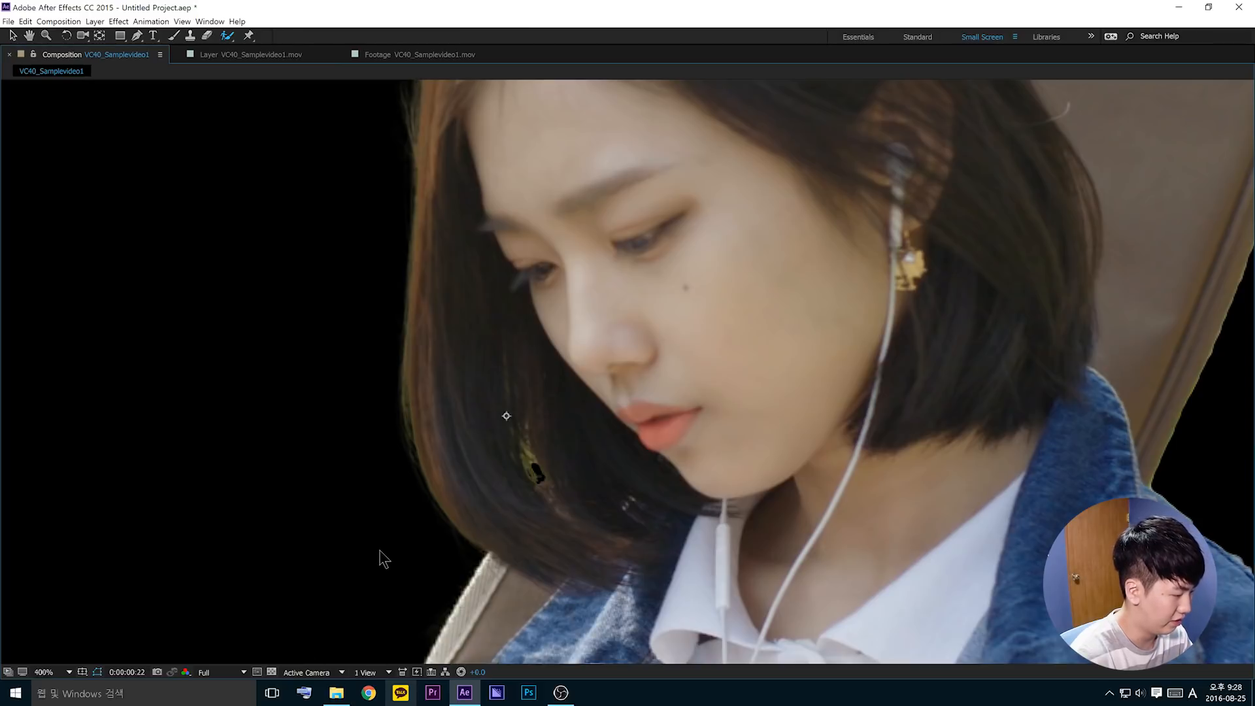
click(247, 55)
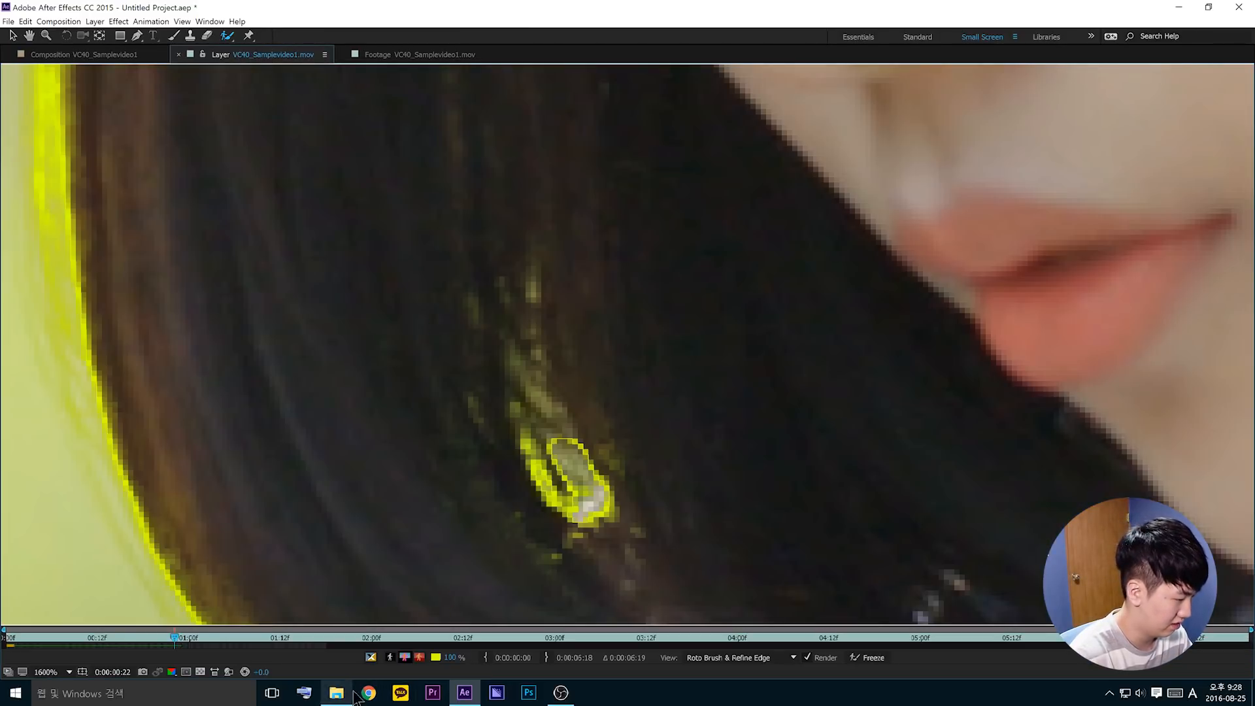
- Show the Refine Edge X-ray and rework the background area inside the hair gap
click(367, 657)
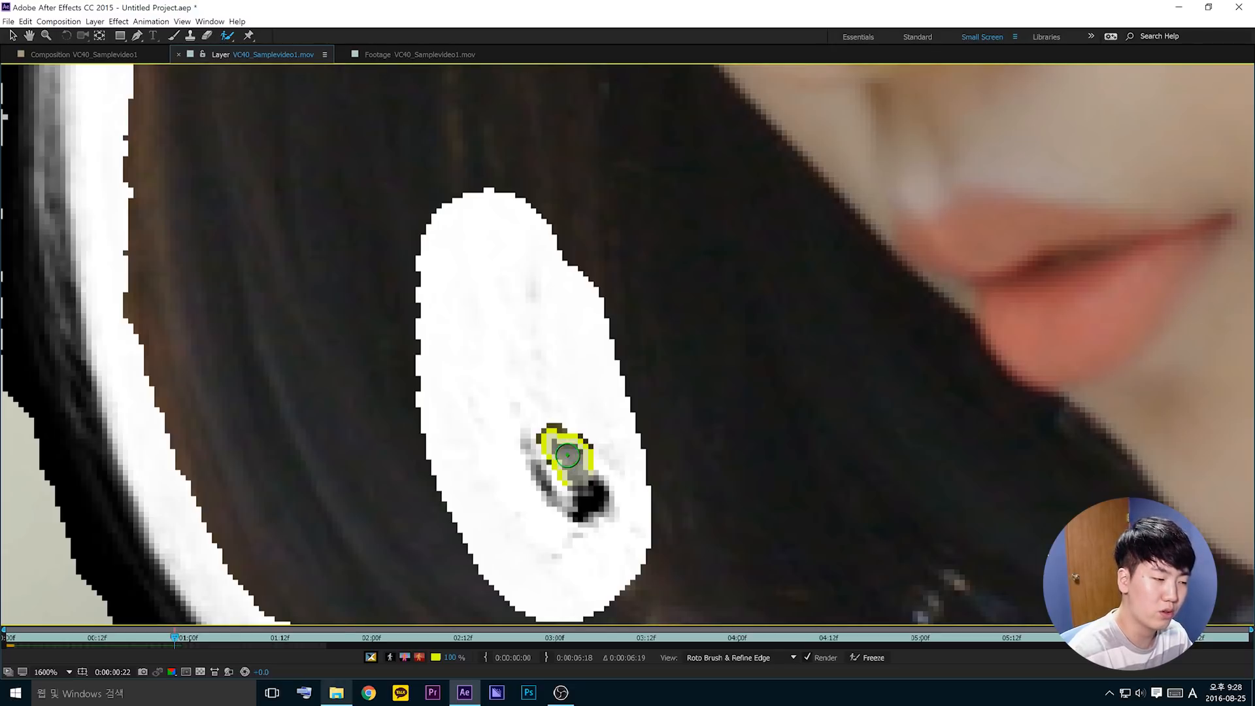
mouse_move(560, 481)
mouse_down()
mouse_move(533, 438)
mouse_move(575, 418)
mouse_move(611, 466)
mouse_up()
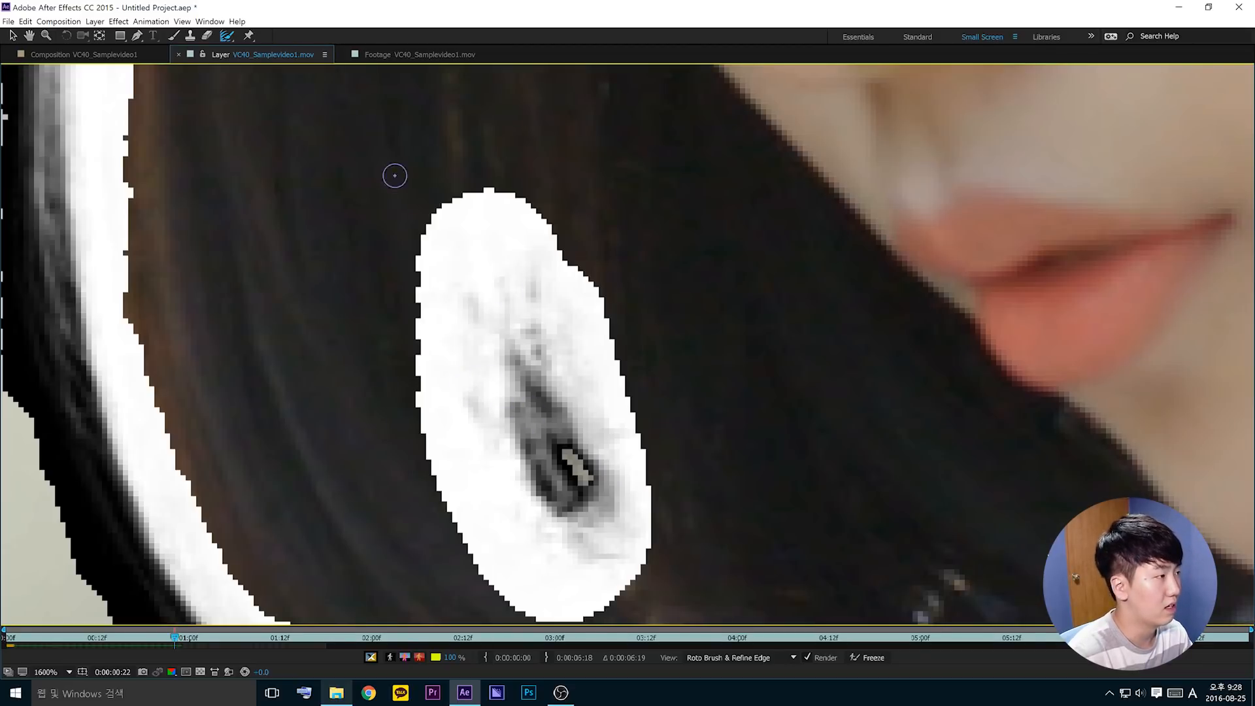
- Hide the Refine Edge X-ray and check the whole cutout against transparency, including the hair gap
key(comma)
click(371, 657)
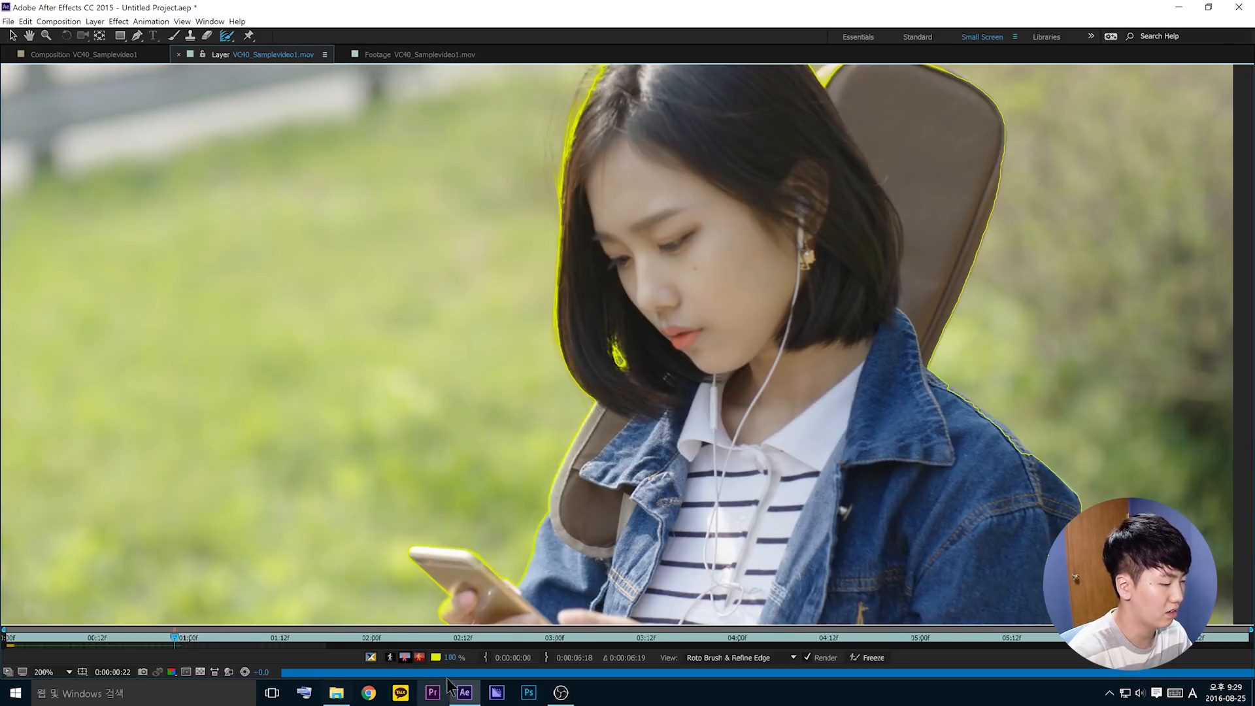
click(390, 657)
click(390, 657)
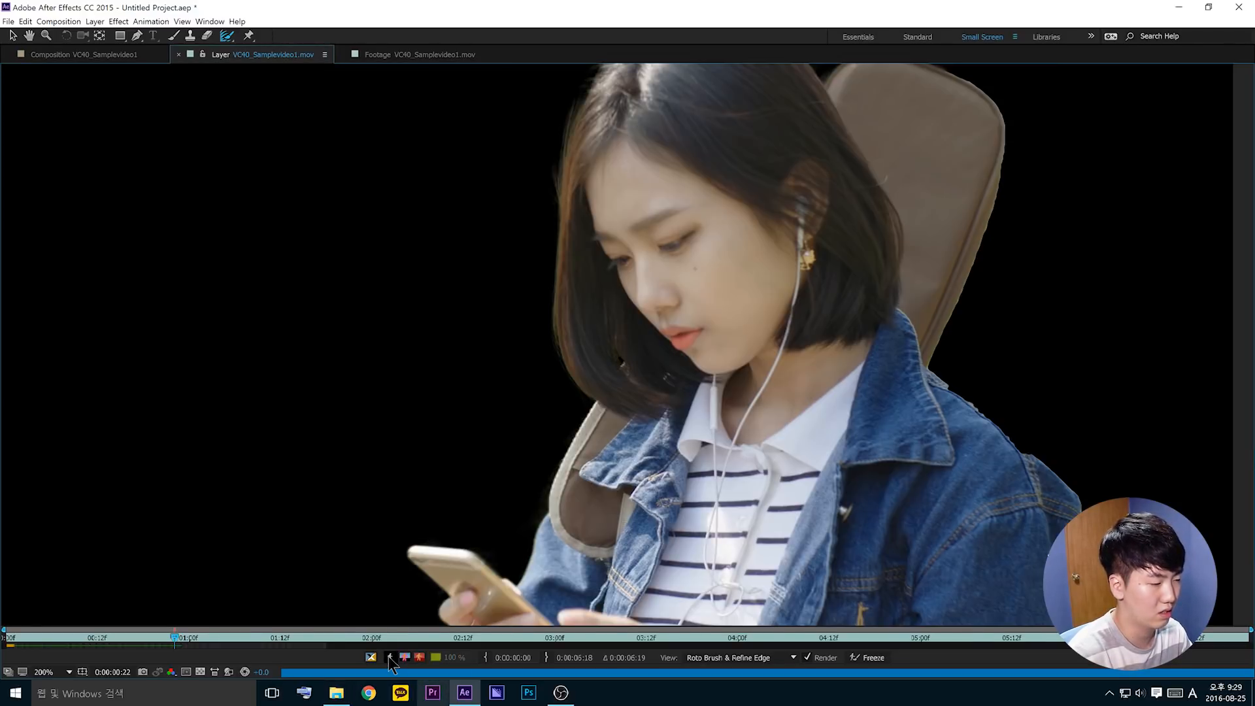
key(space)
drag(628, 382, 584, 494)
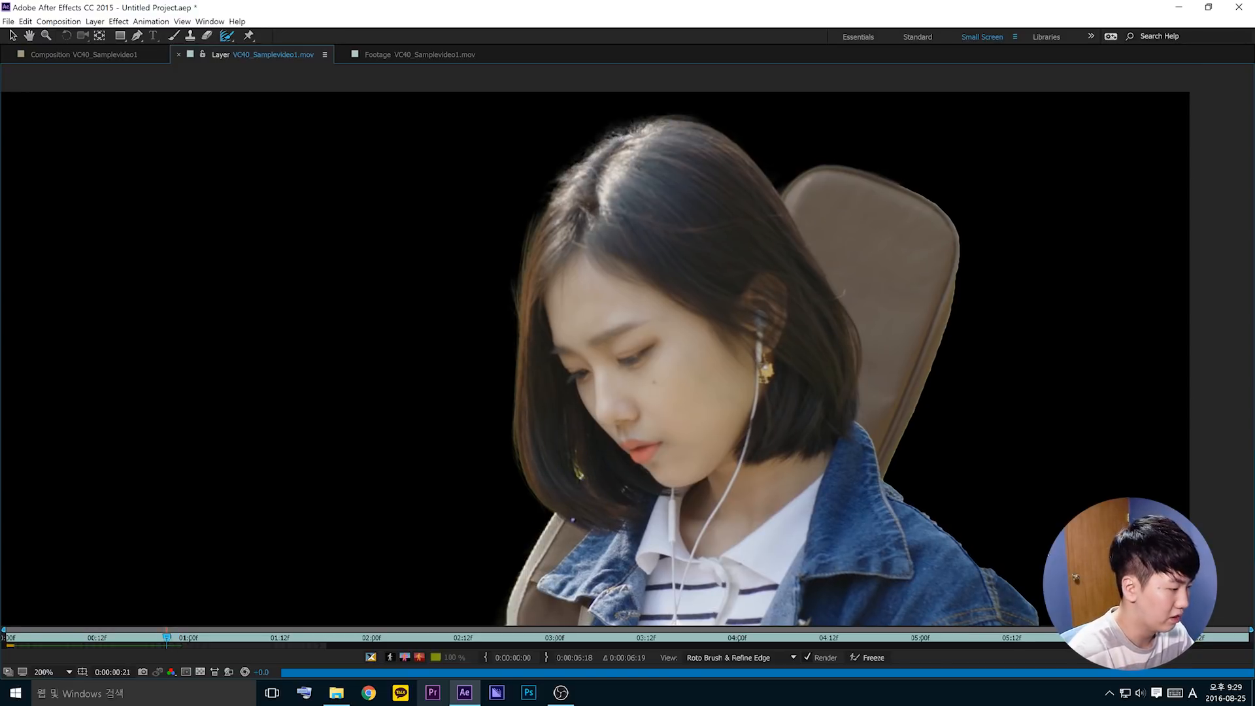
- On frame 0:00:00:23, show the Refine Edge X-ray and paint a Refine Edge stroke over the green gap in the hair
key(Page_Down)
key(Page_Down)
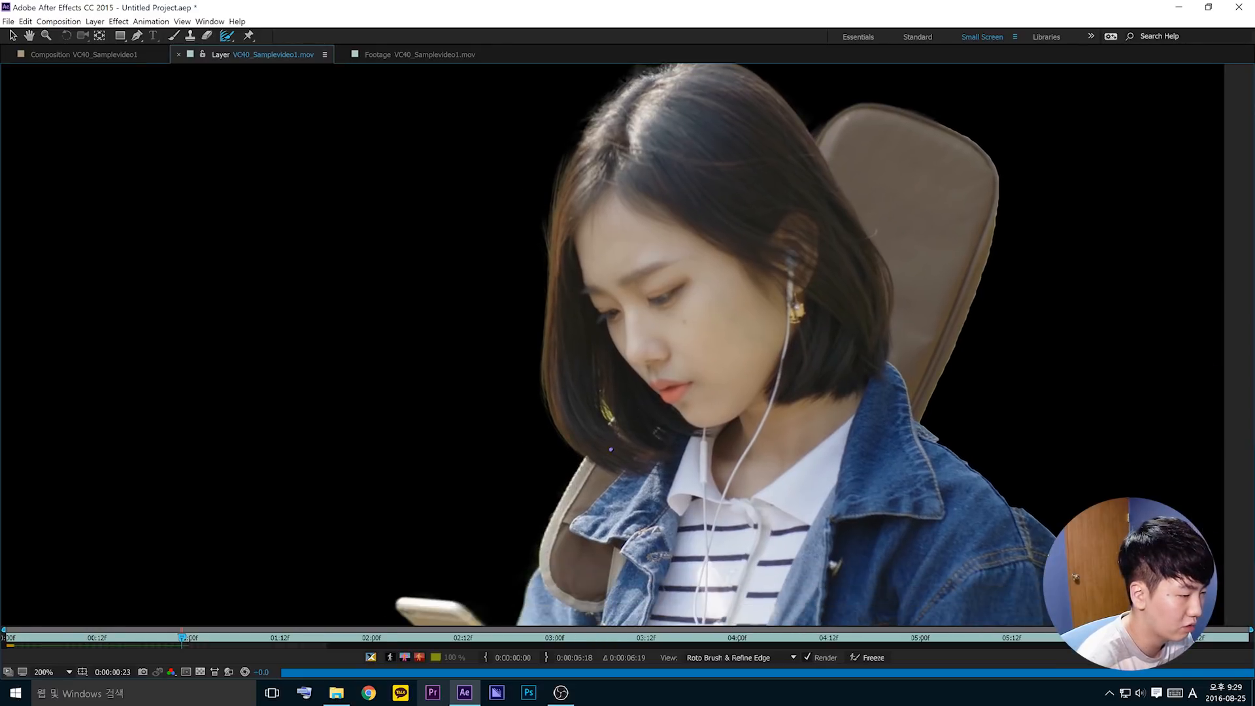
scroll(569, 464, up, 2)
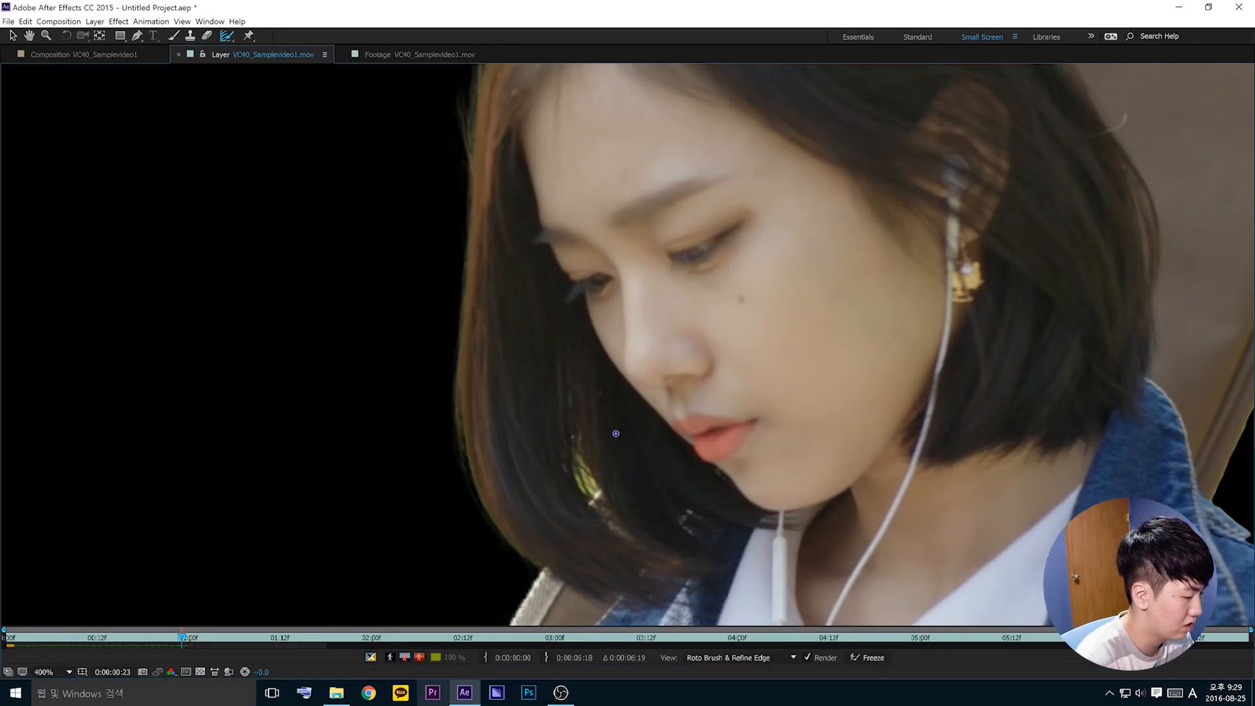
click(371, 657)
drag(579, 460, 566, 392)
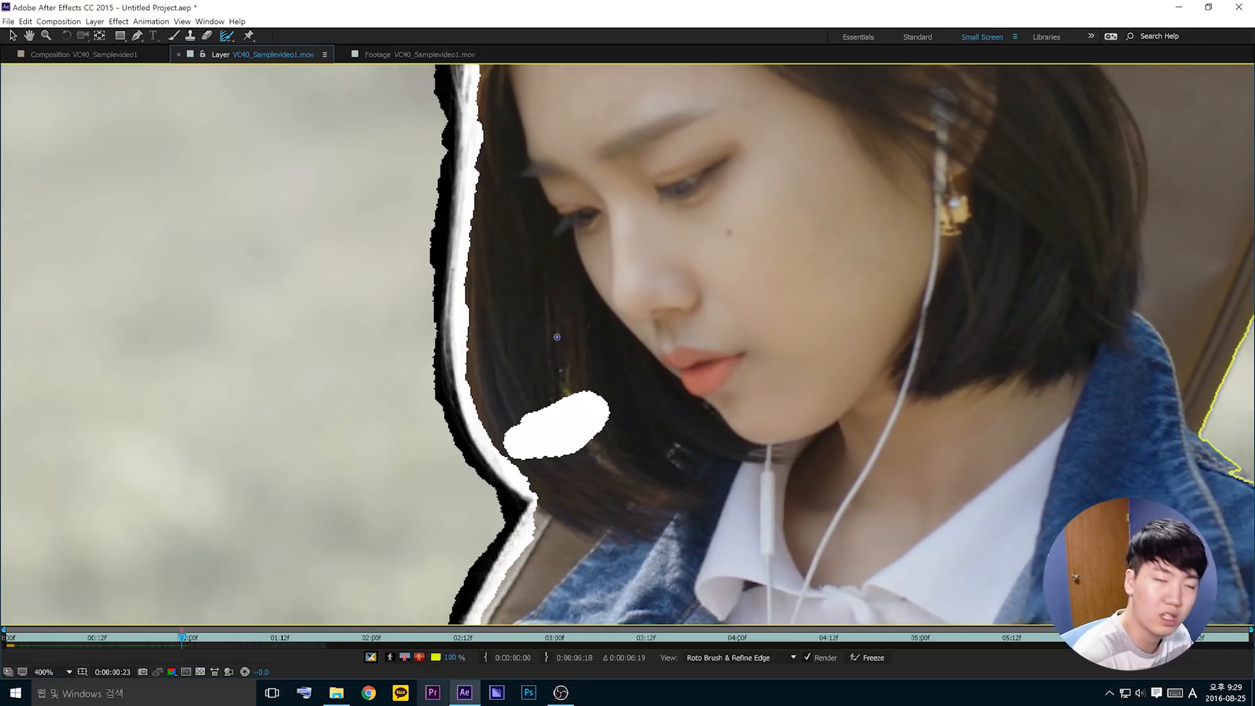
drag(560, 397, 644, 341)
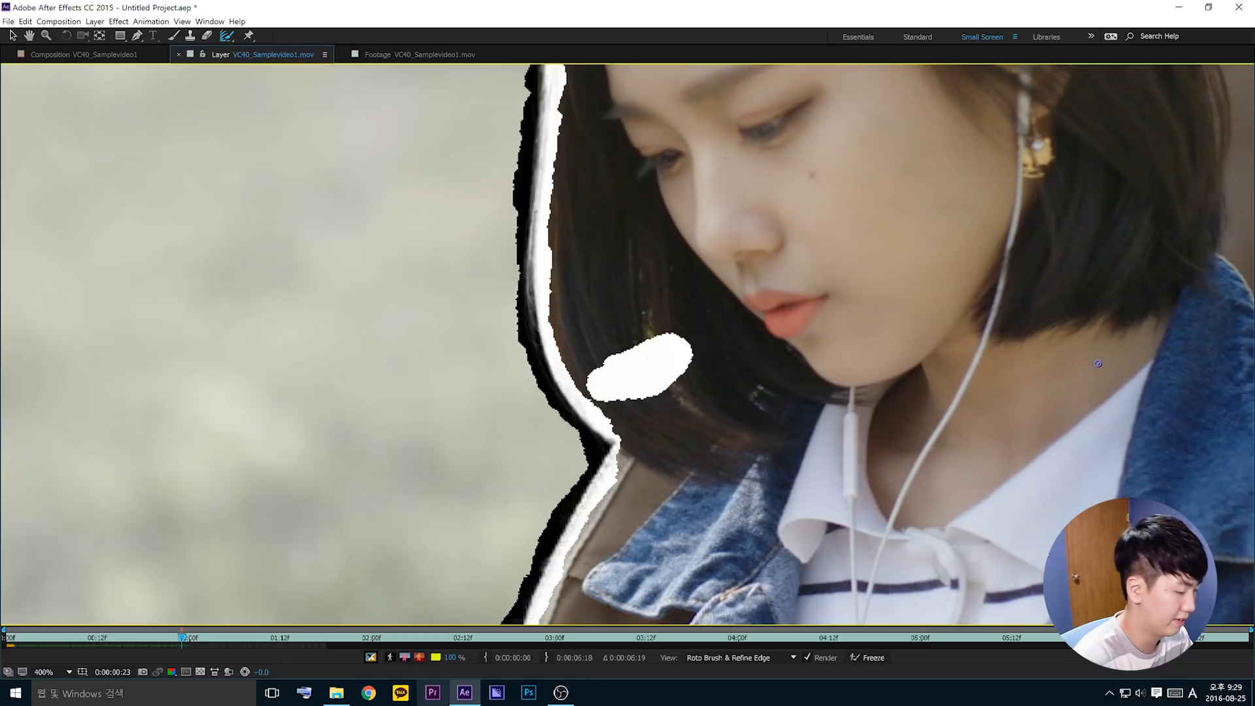
scroll(829, 313, down, 1)
scroll(726, 411, up, 3)
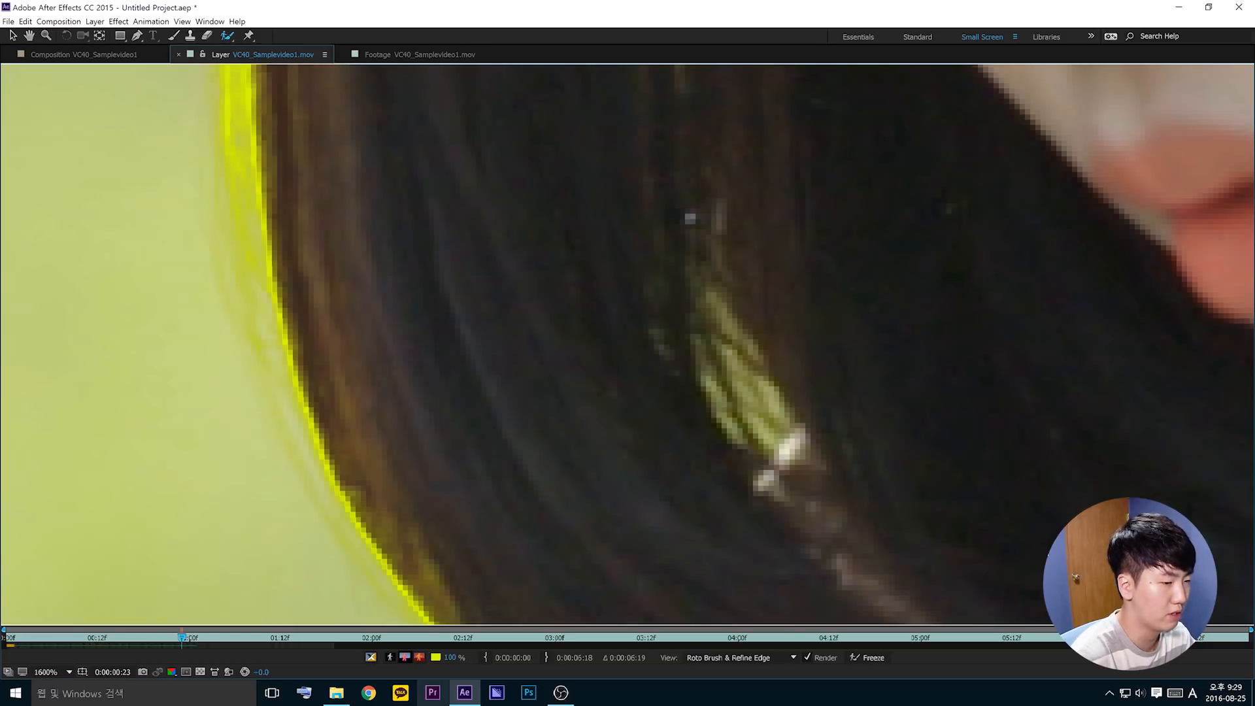
- Rework the green hair gap on frame 0:00:00:23 with a Refine Edge stroke, and check it in the Refine Edge X-ray
drag(736, 379, 756, 397)
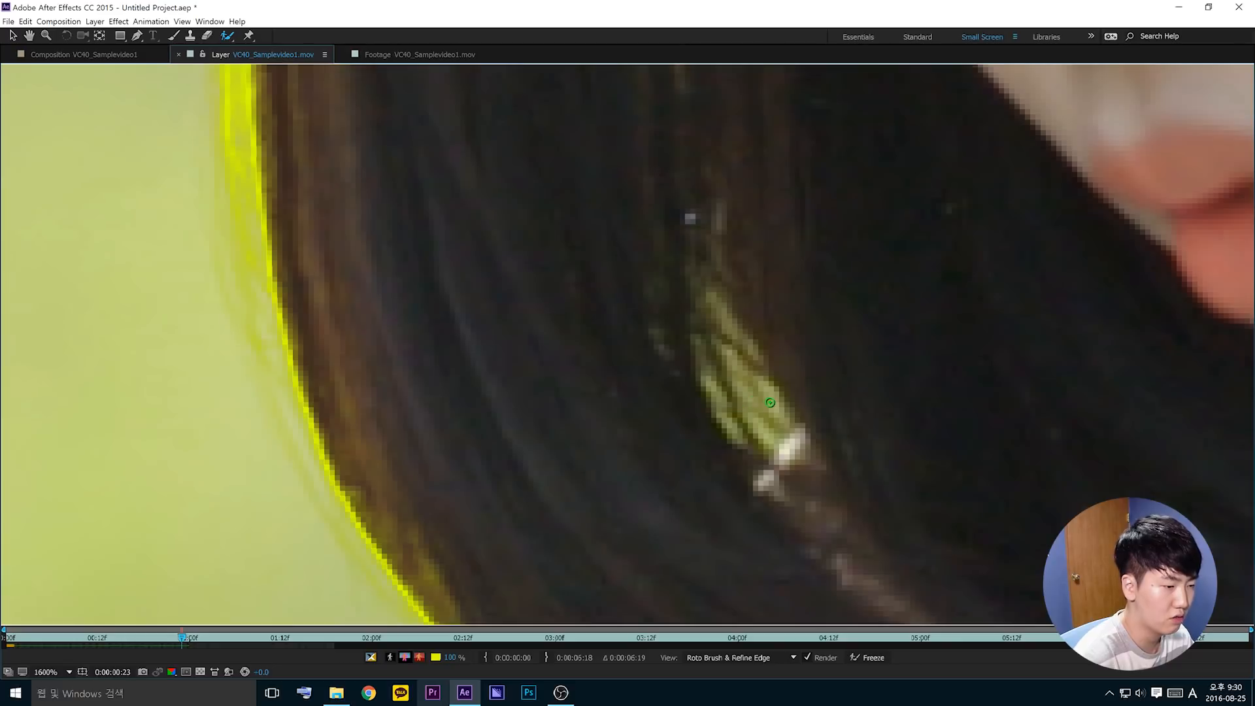
drag(700, 399, 550, 405)
click(370, 657)
click(370, 656)
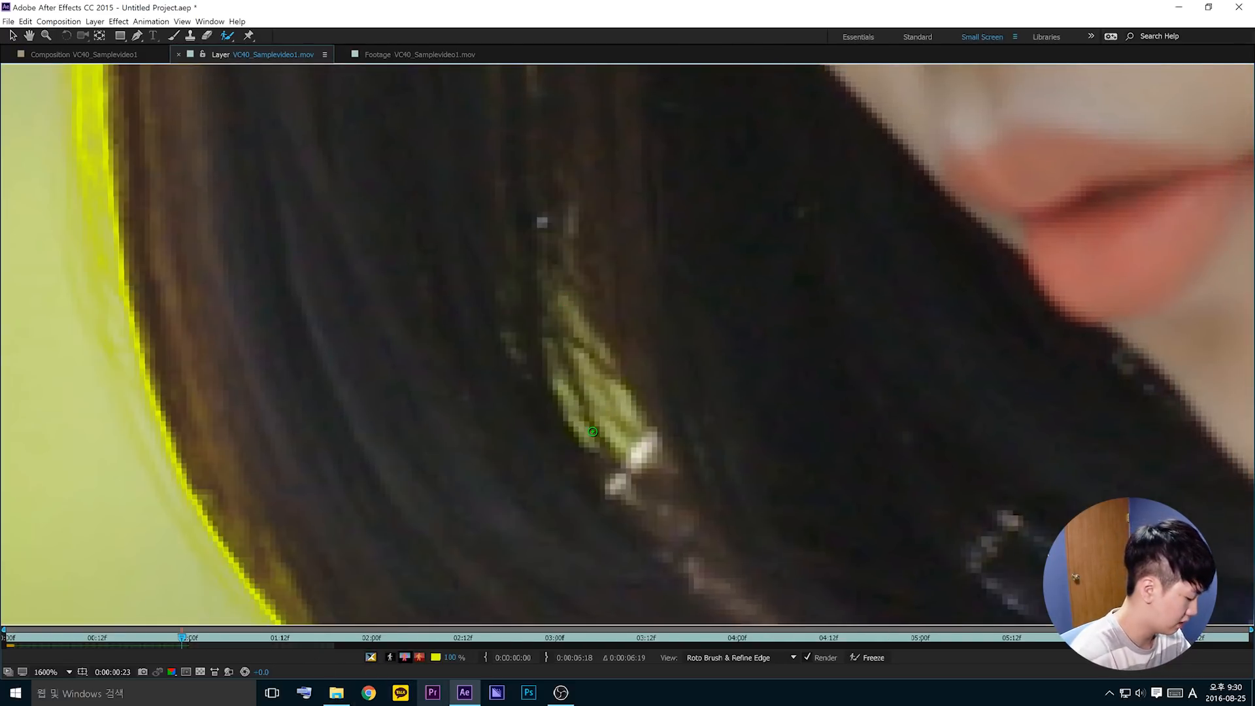
key(alt+w)
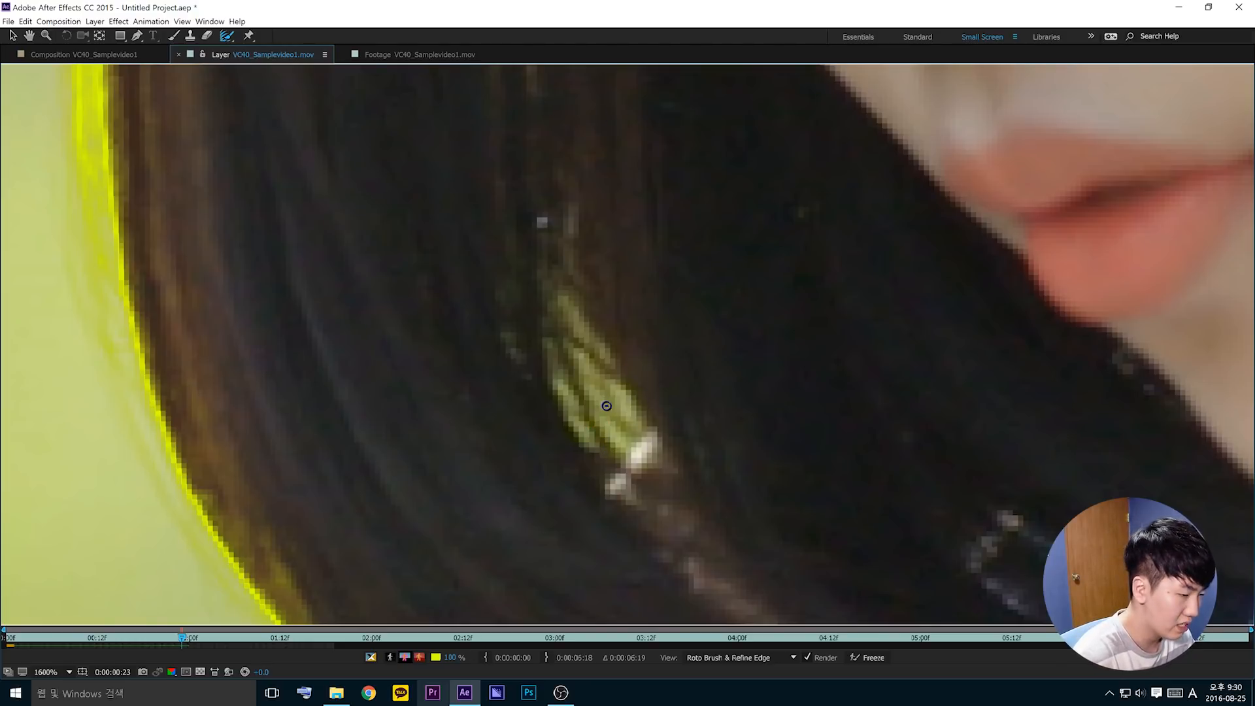
mouse_move(626, 410)
mouse_down()
mouse_move(618, 389)
mouse_move(625, 410)
mouse_up()
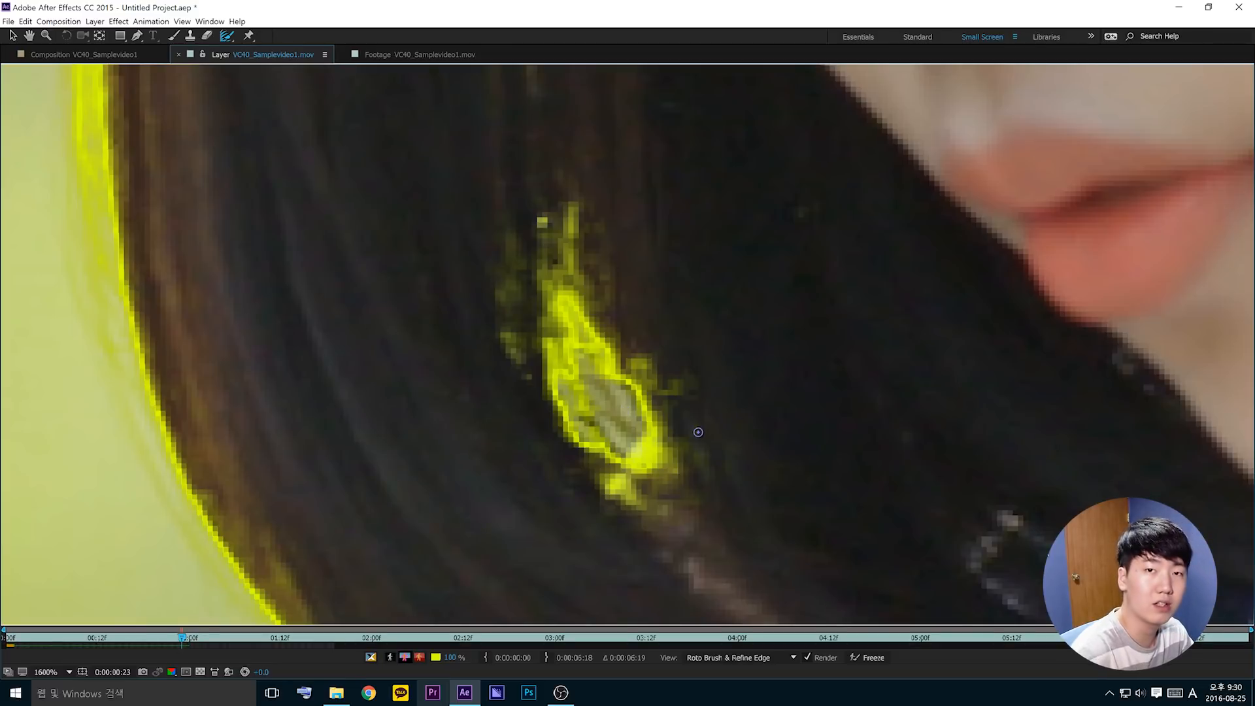
key(alt+x)
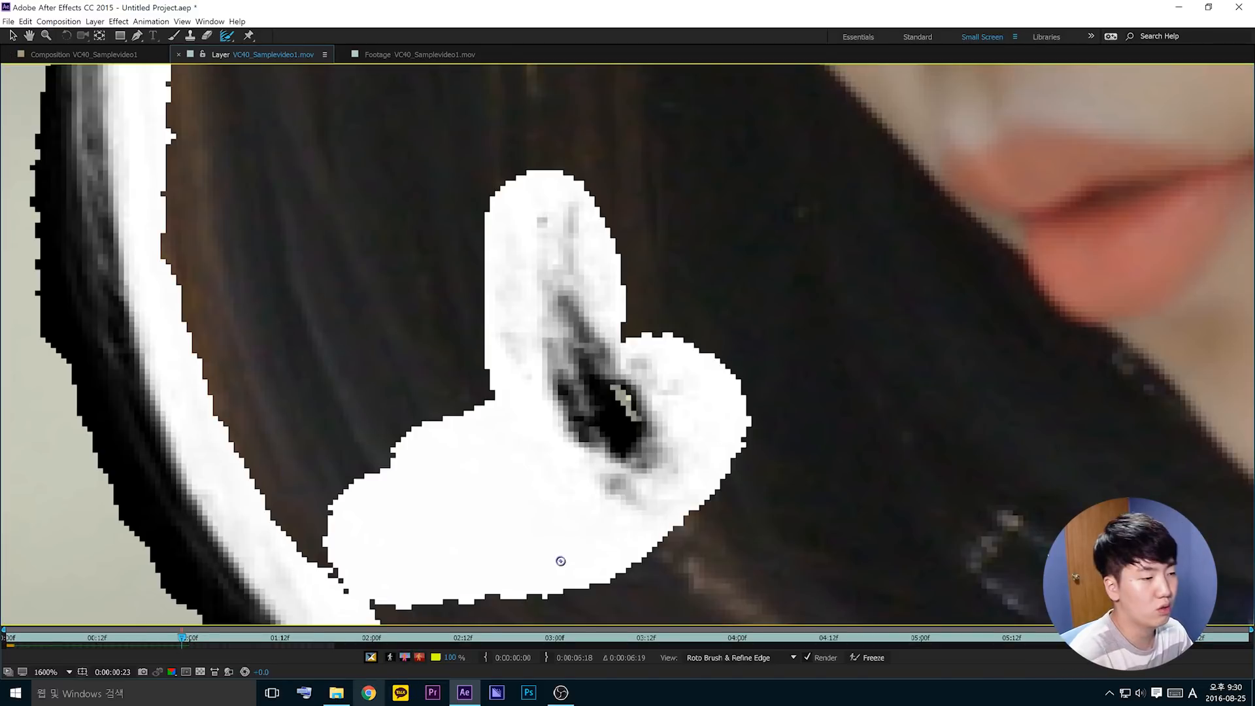
scroll(582, 388, up, 3)
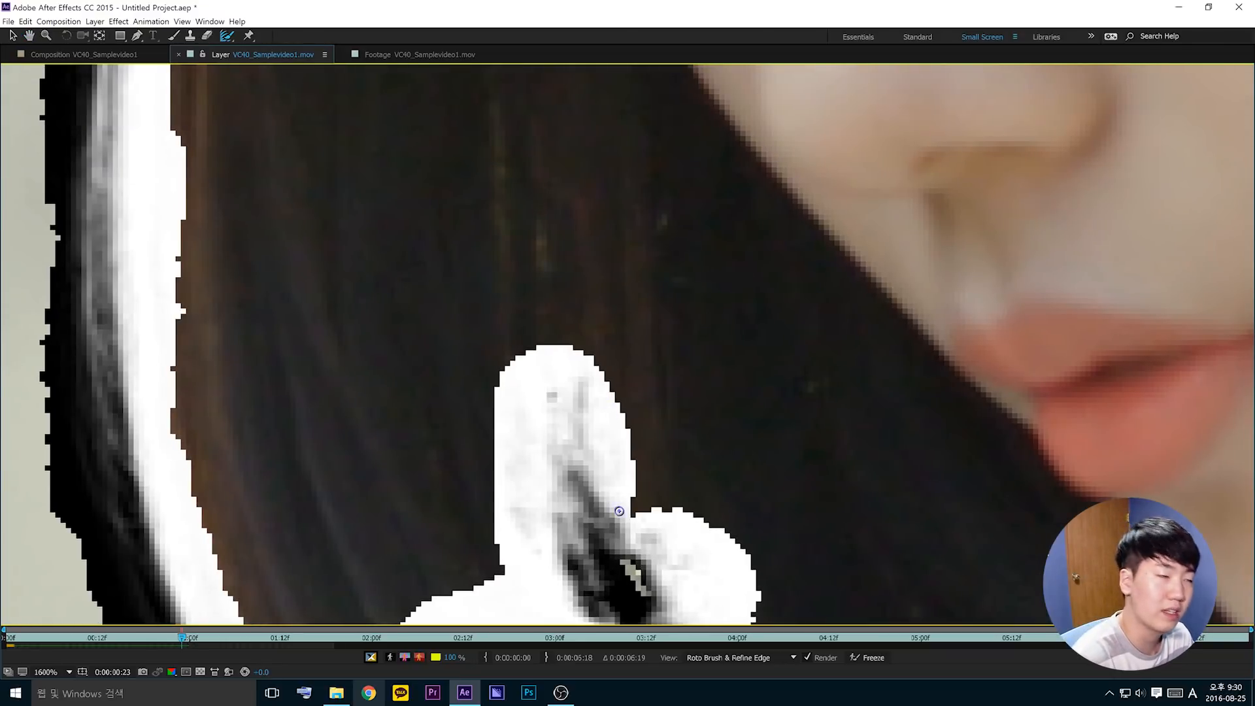
scroll(356, 413, down, 3)
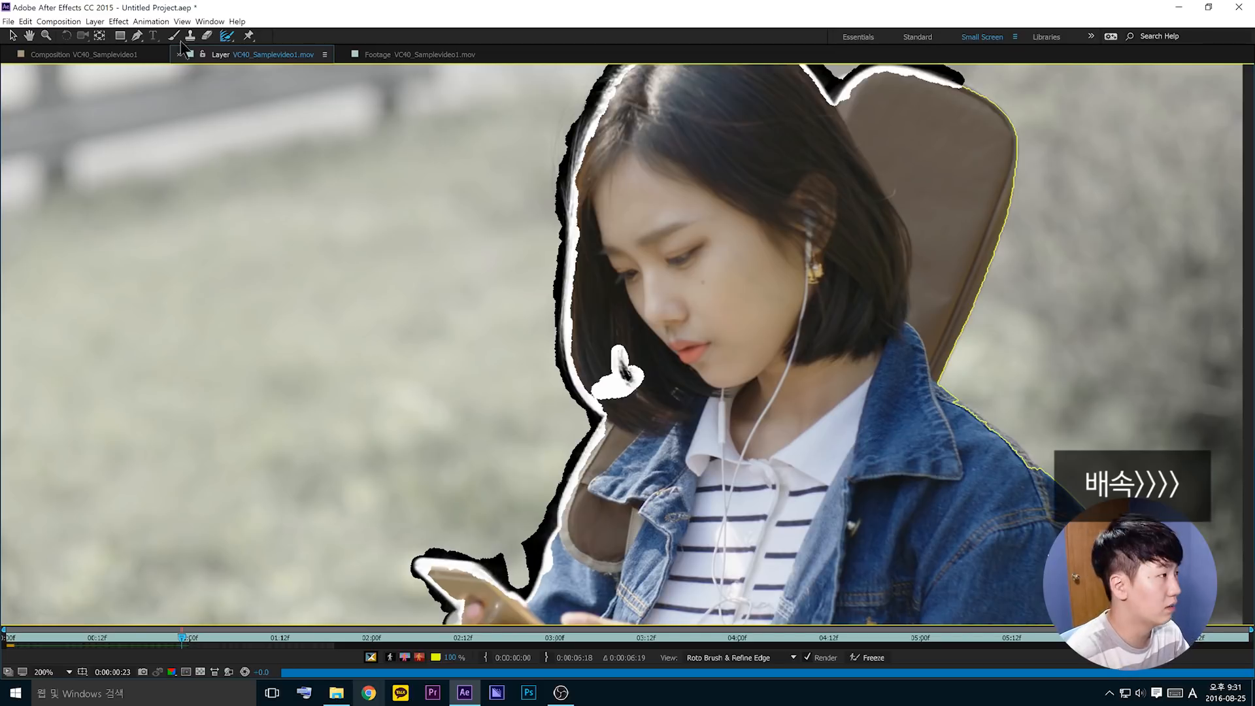
- Advance the Roto Brush segmentation frame by frame to 0:00:01:18 and check the woman's outline
key(Page_Down)
key(Page_Down)
scroll(626, 345, down, 1)
click(404, 658)
click(404, 657)
scroll(626, 344, down, 2)
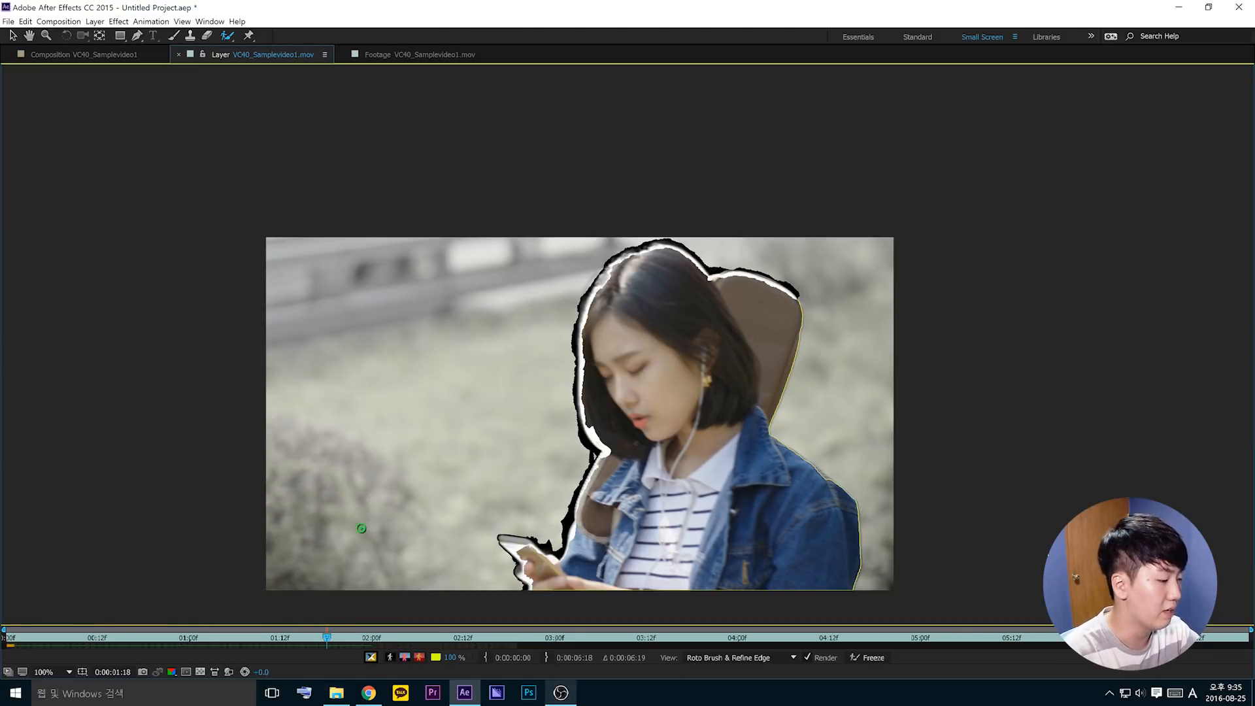
- Go to frame 0:00:02:00, hide the Refine Edge X-ray, and freeze the Roto Brush and Refine Edge segmentation
click(372, 643)
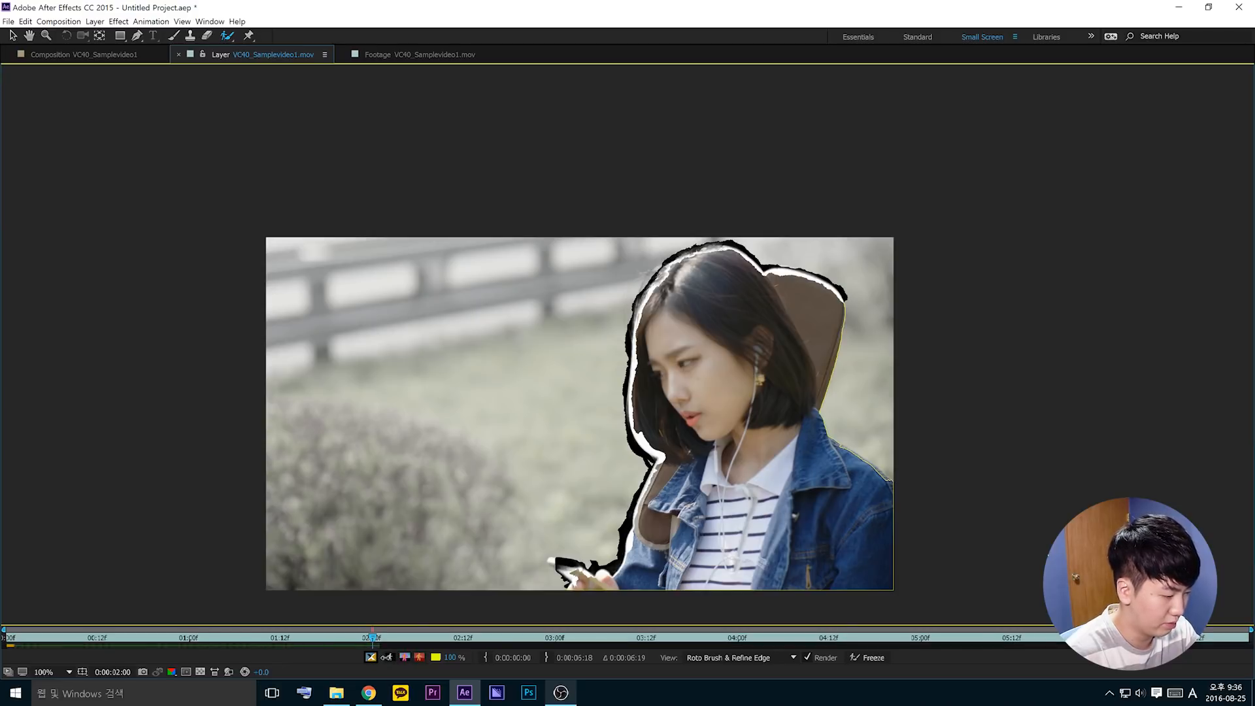
click(370, 657)
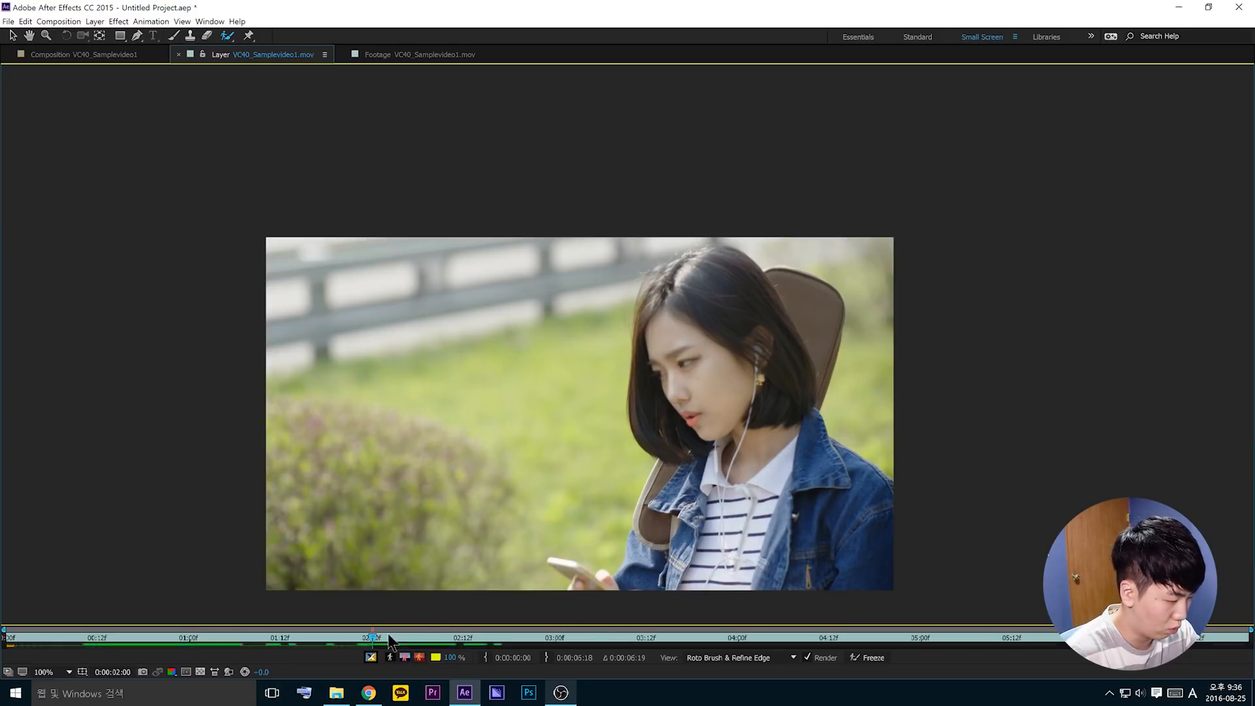
click(870, 656)
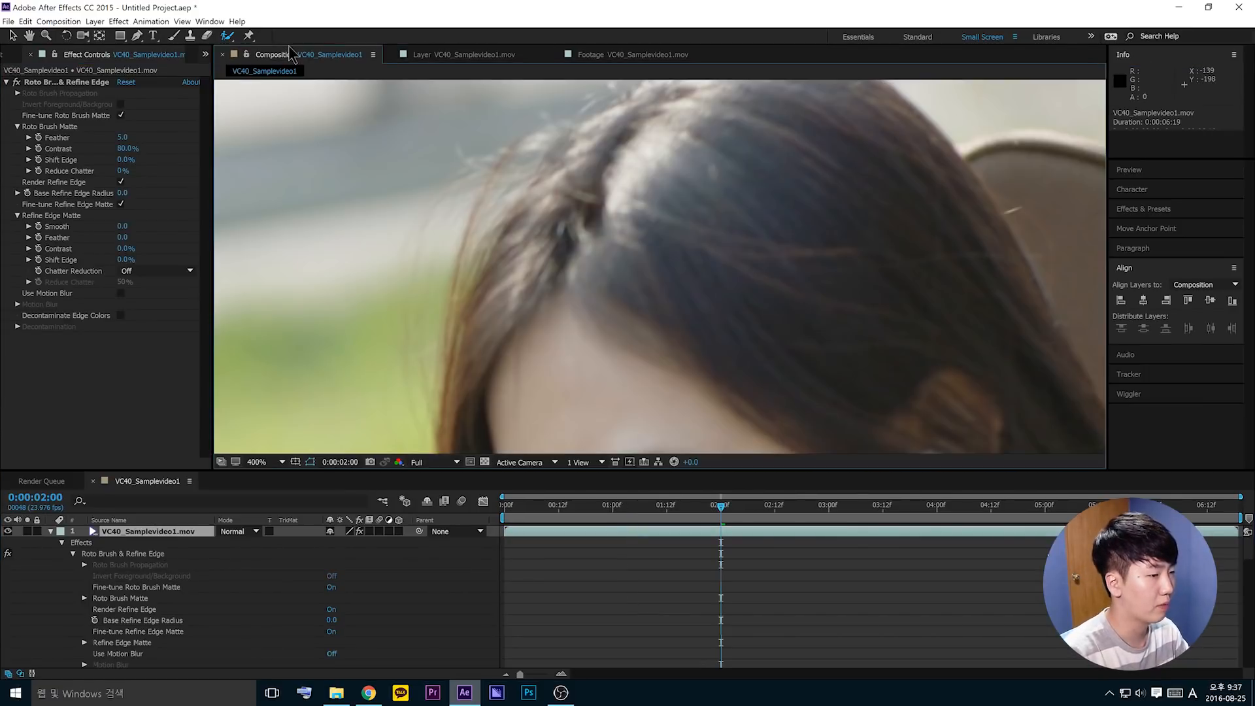
- Check the cutout in the VC40_Samplevideo1 composition, fitted to view, at frames 0:00:01:18 and 0:00:00:20
scroll(750, 405, down, 10)
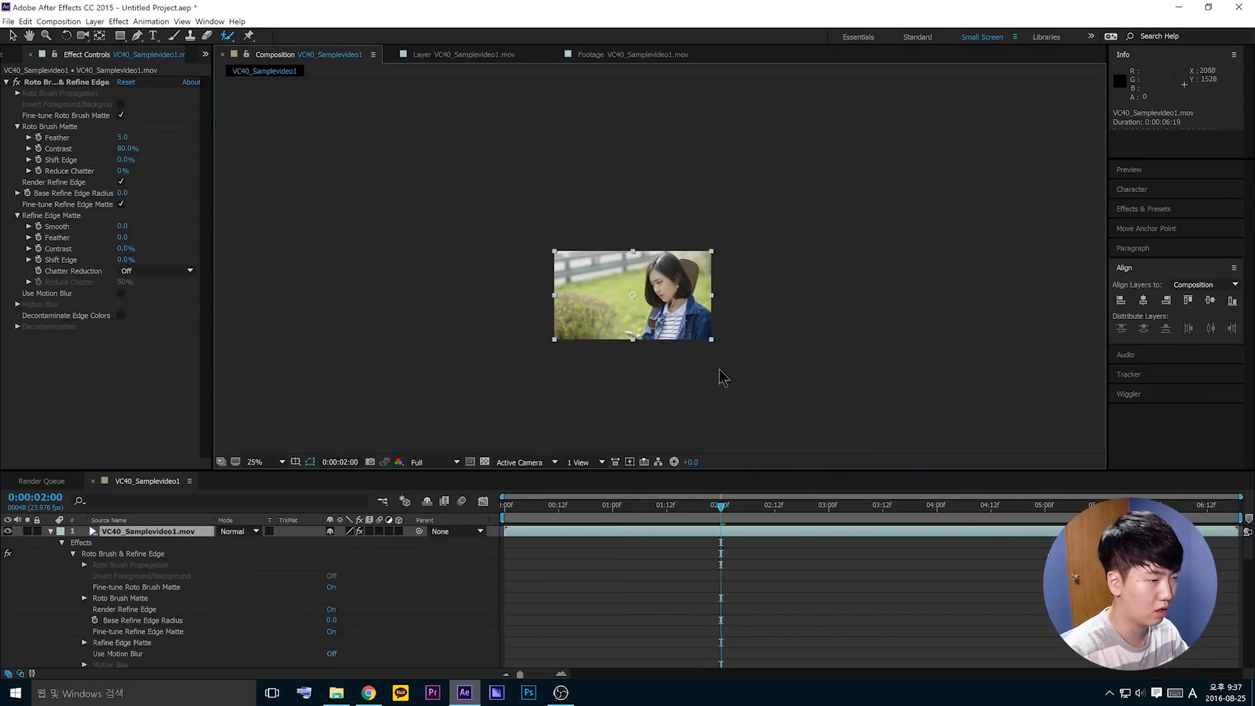
scroll(702, 358, up, 2)
key(shift+slash)
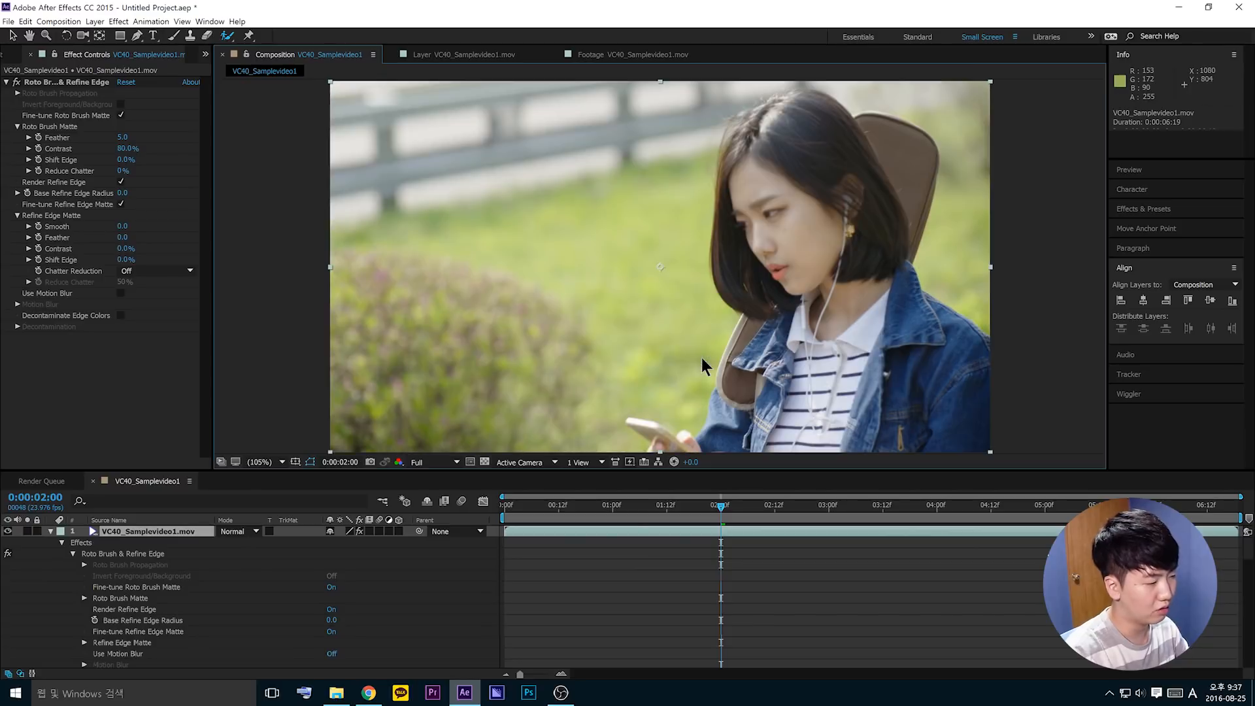
drag(721, 509, 695, 517)
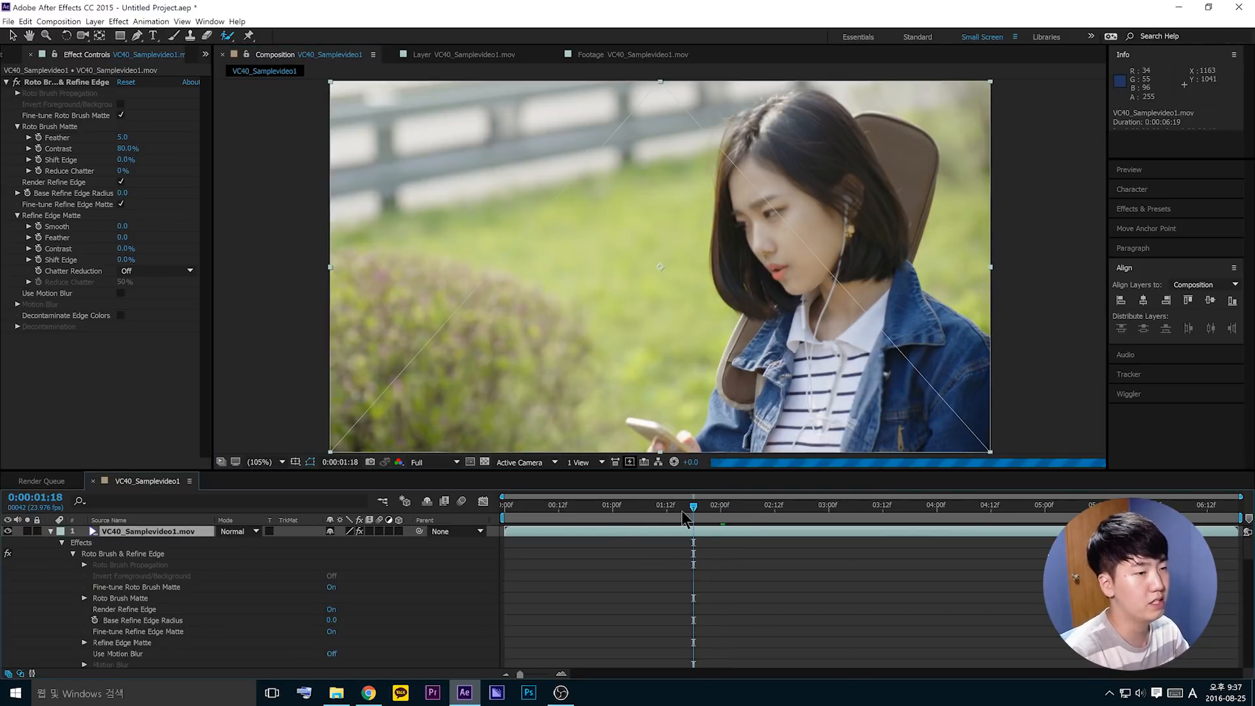
drag(694, 516, 596, 516)
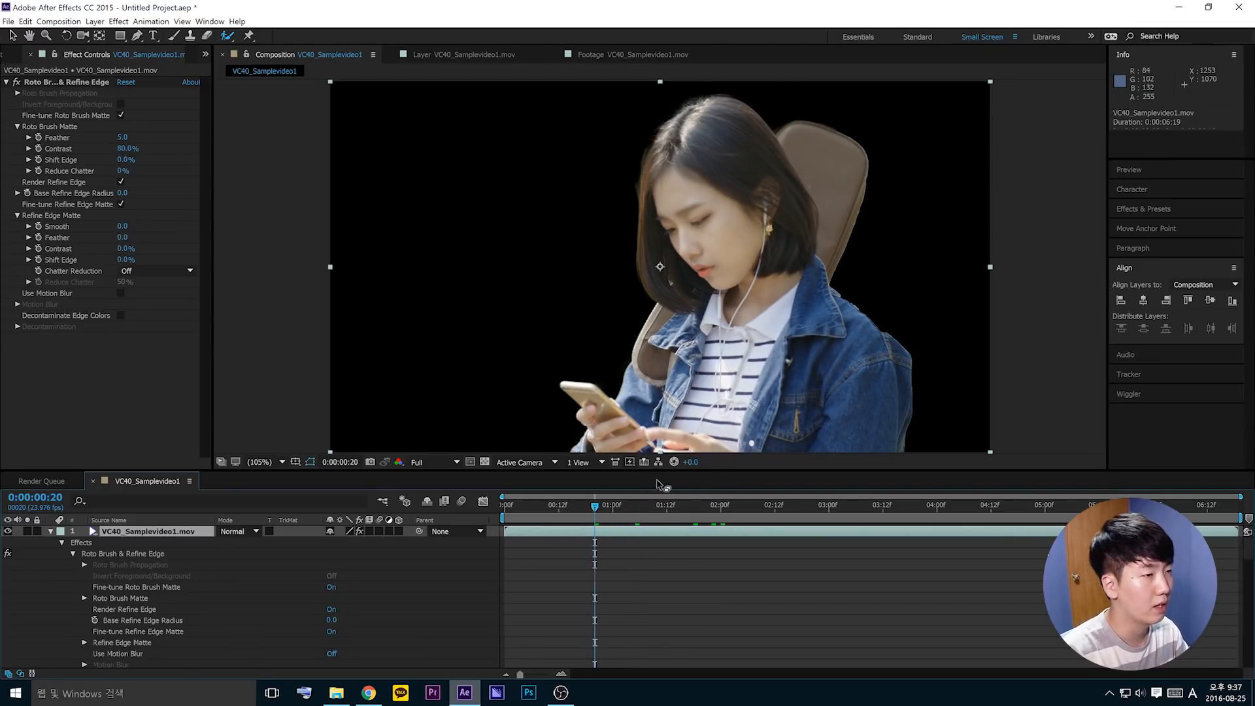
key(grave)
key(grave)
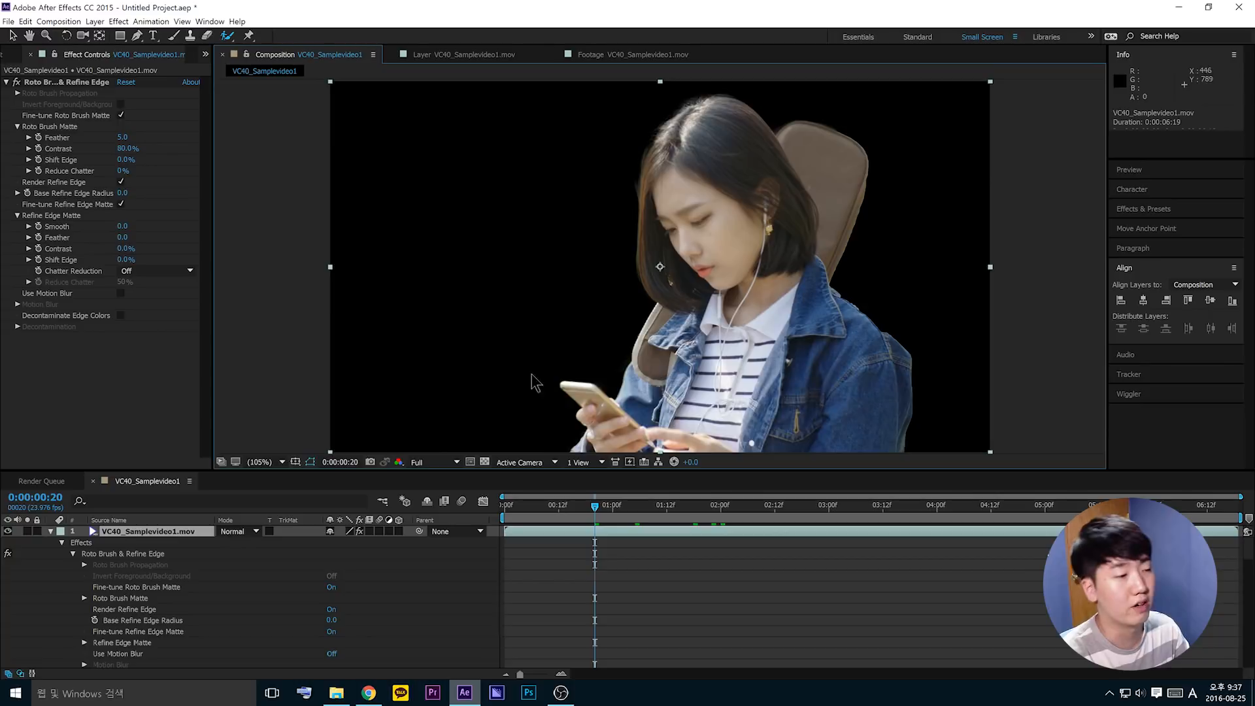
scroll(488, 361, down, 1)
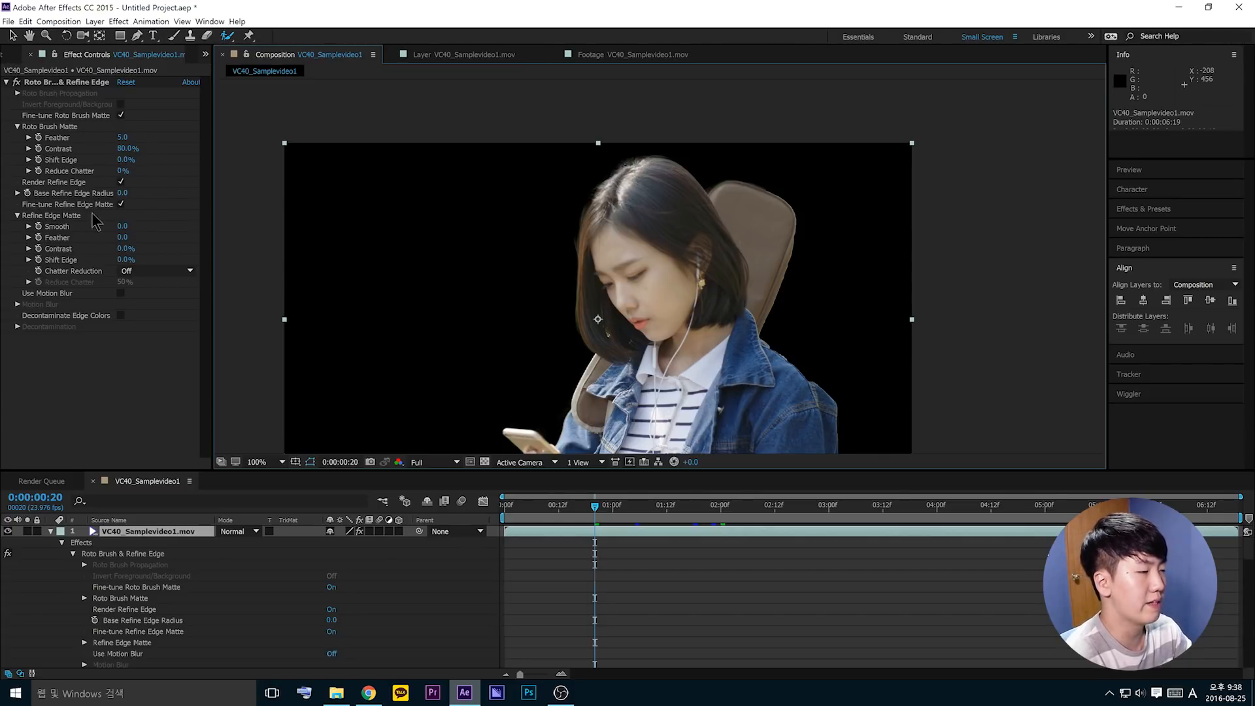
- Compare the chair back's edge with Fine-tune Roto Brush Matte turned off and back on
click(229, 36)
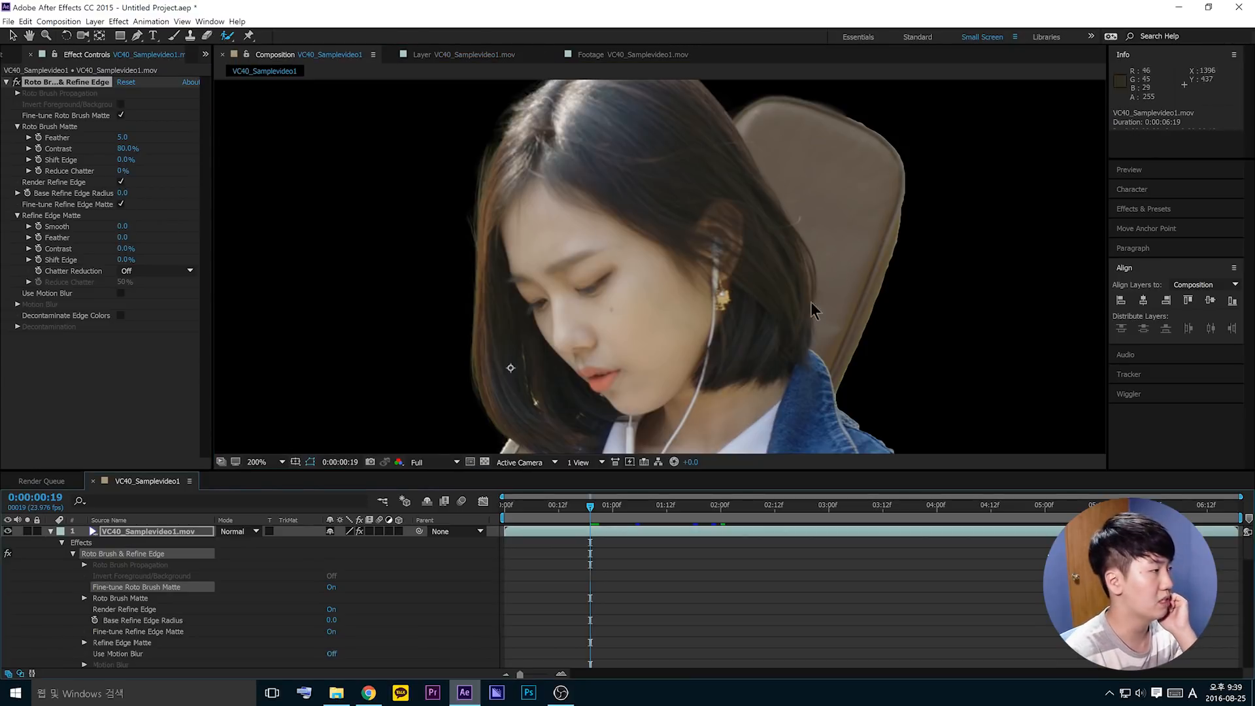
click(92, 137)
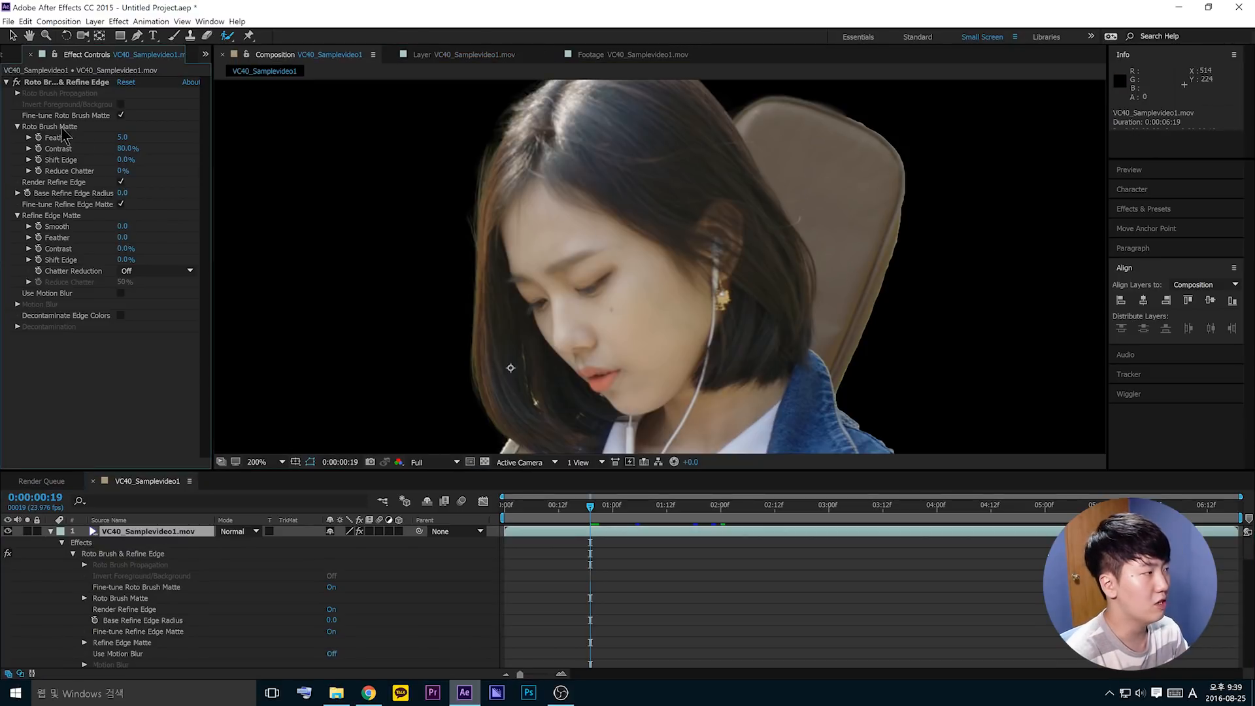
click(121, 115)
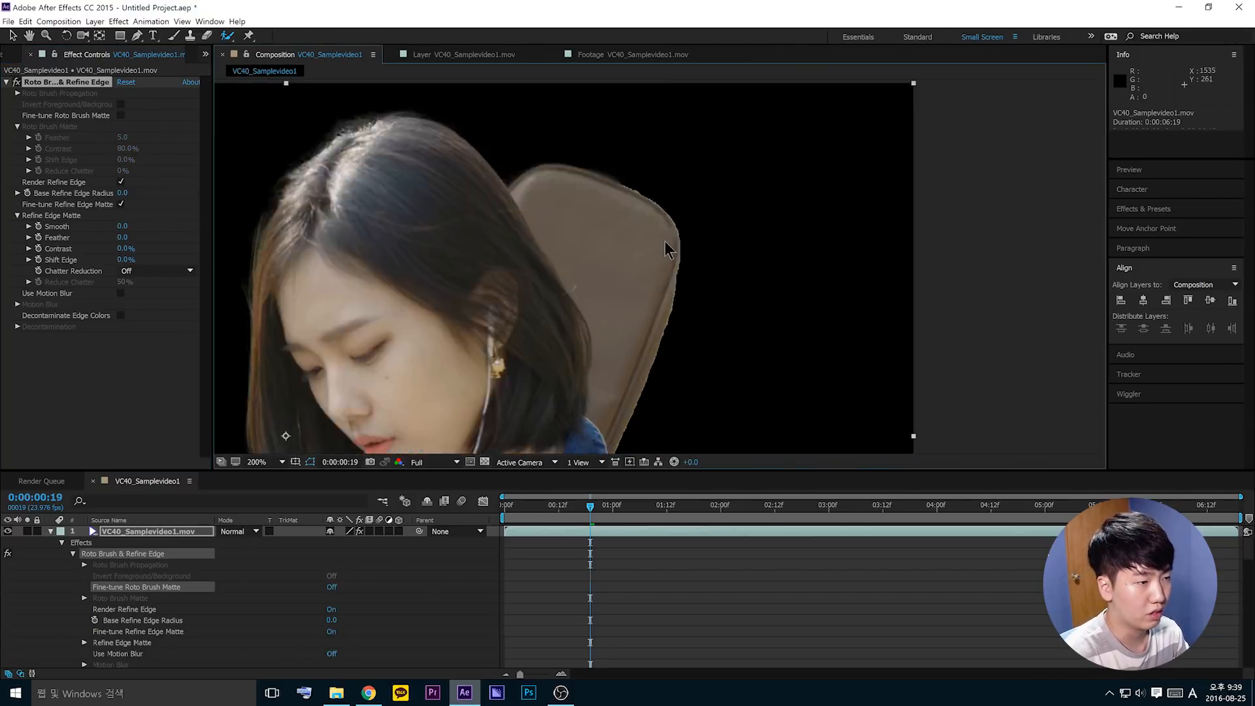
scroll(666, 248, up, 4)
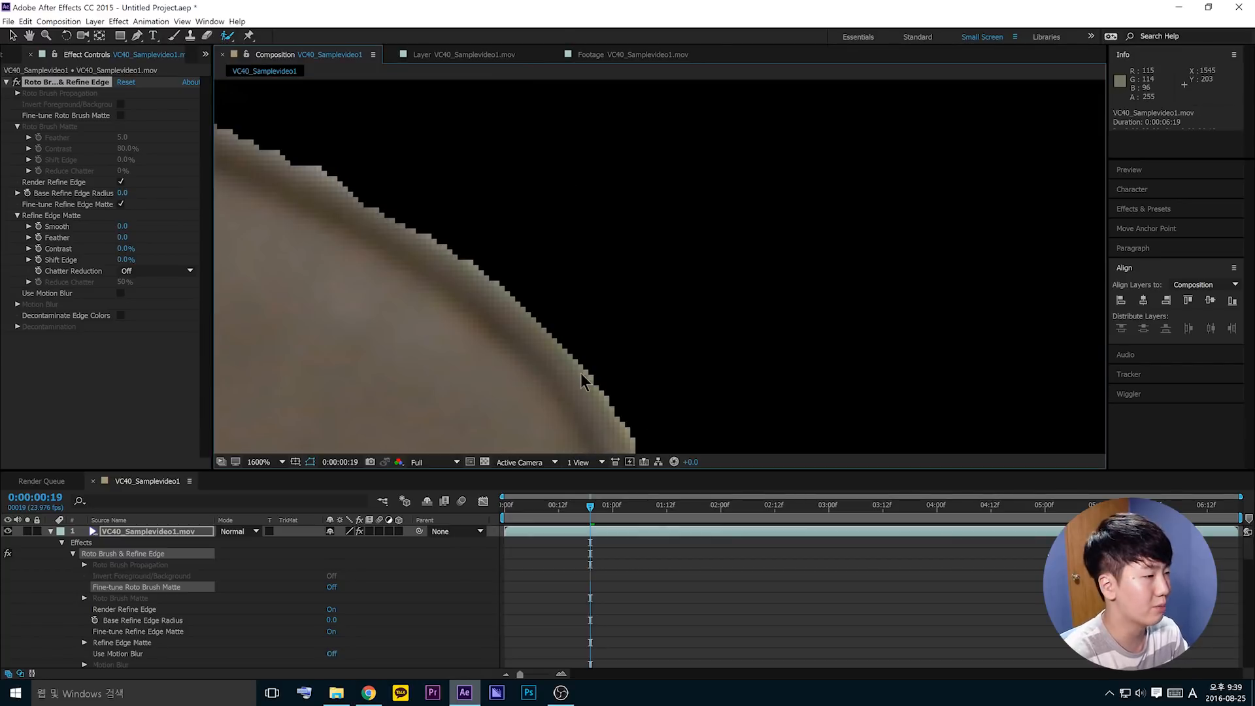
scroll(583, 381, down, 1)
click(121, 115)
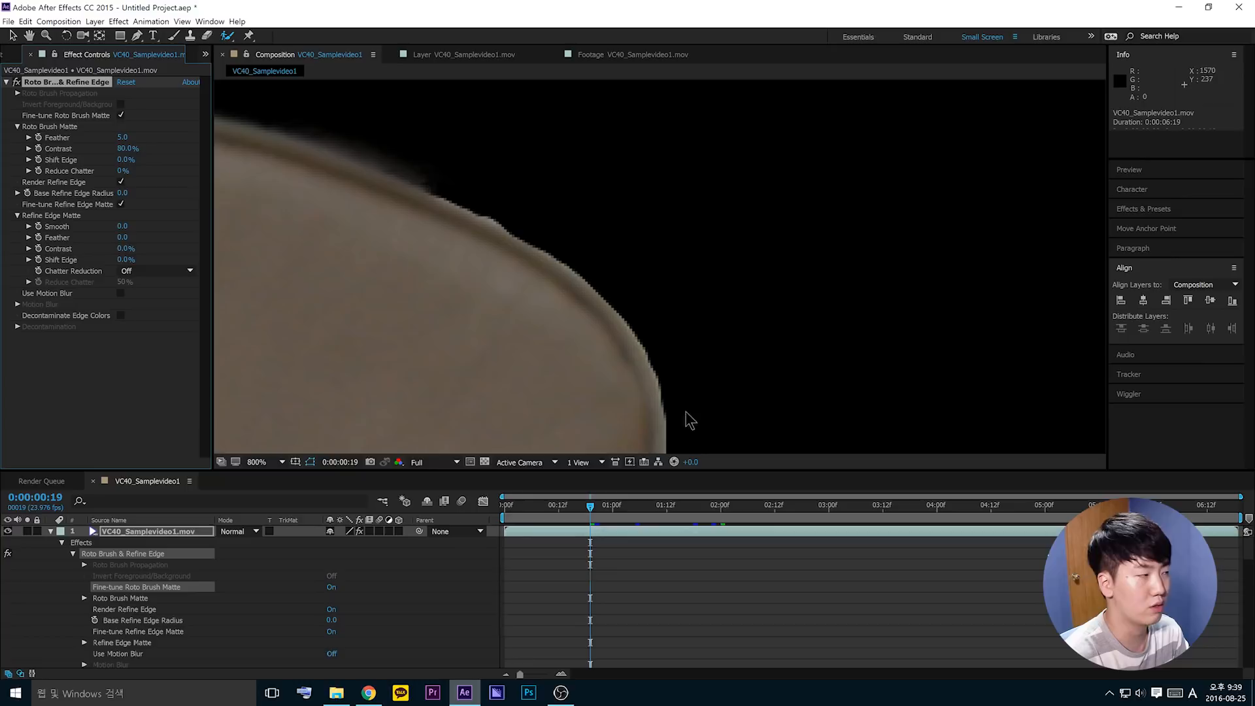
- Try a Roto Brush Matte Feather of 30 and much higher values, inspecting the chair and jacket edges
drag(289, 298, 420, 252)
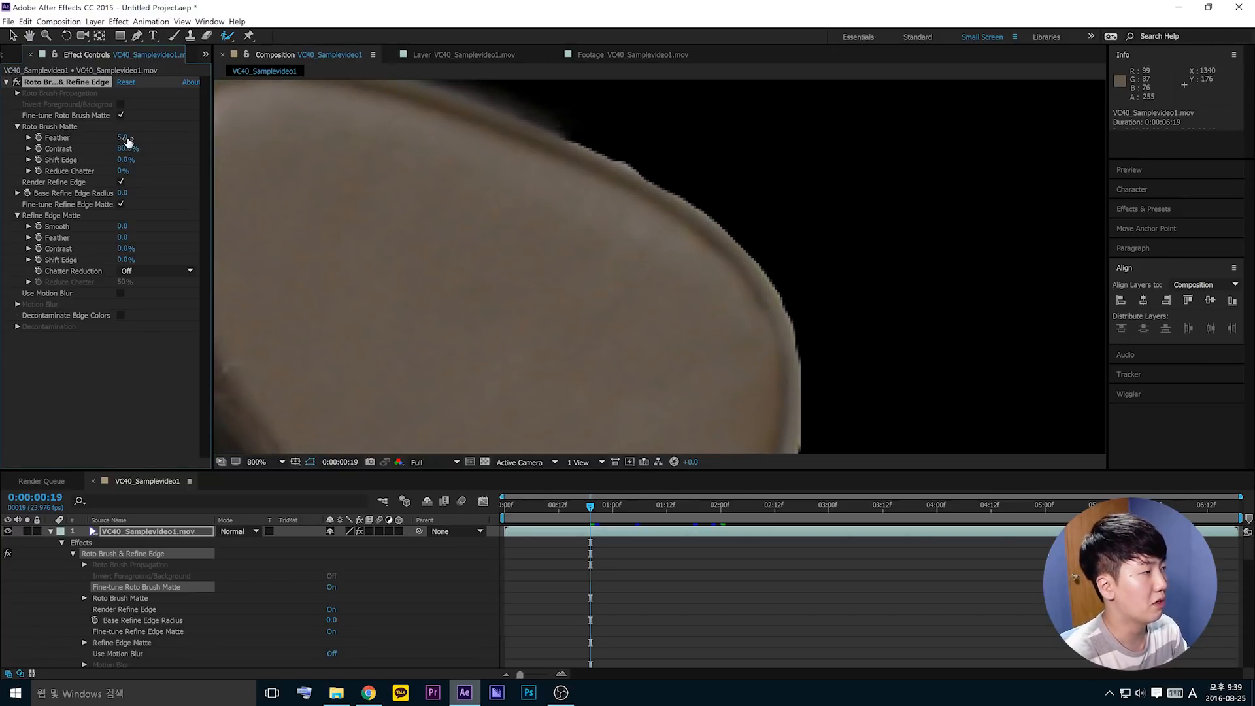
click(125, 137)
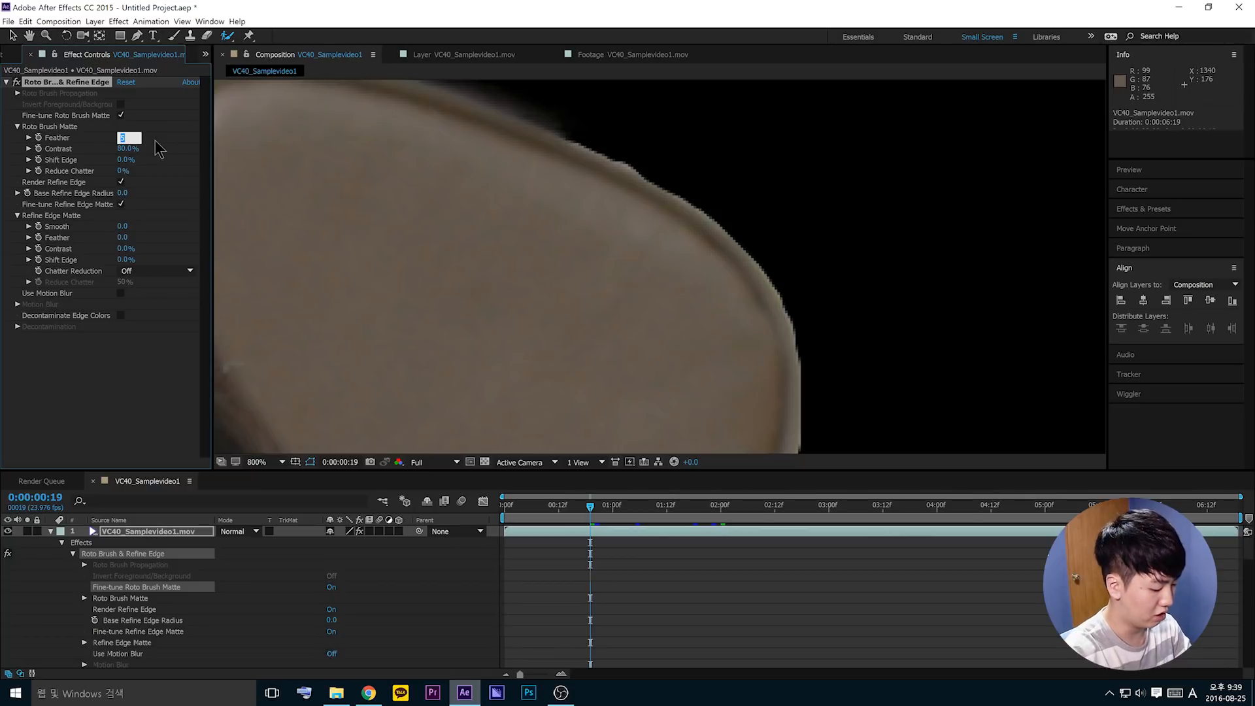
key(Return)
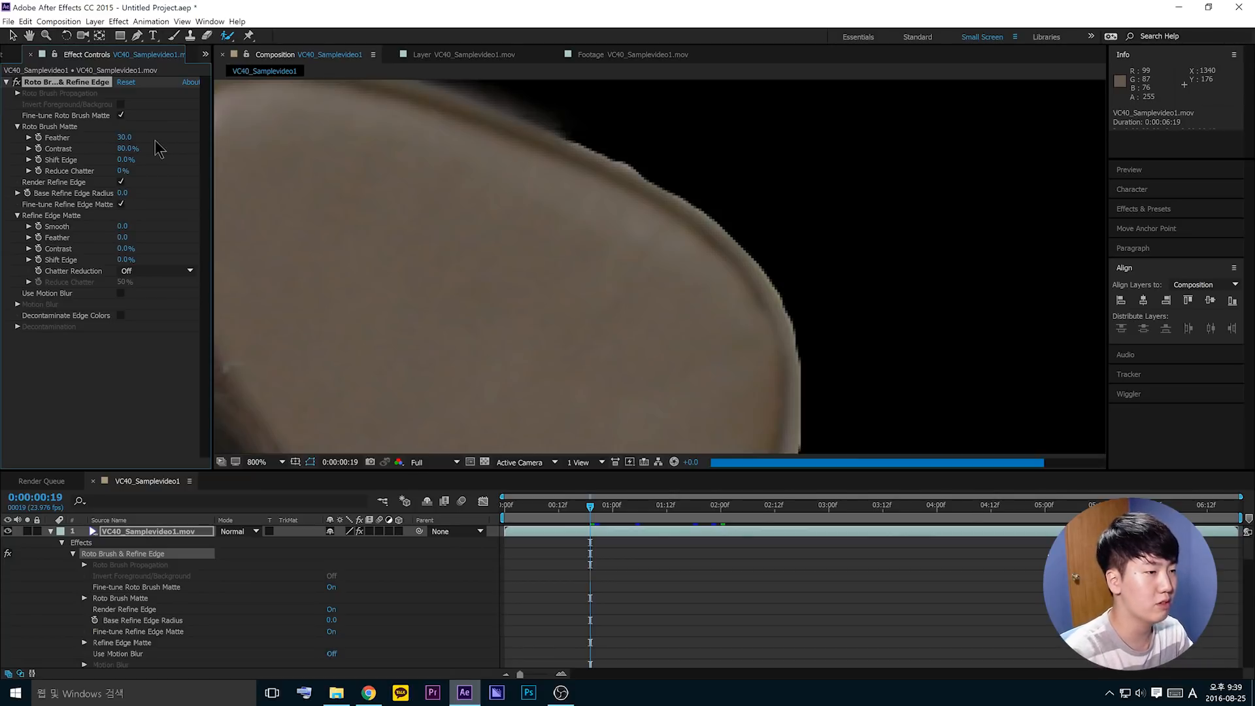
scroll(723, 316, down, 1)
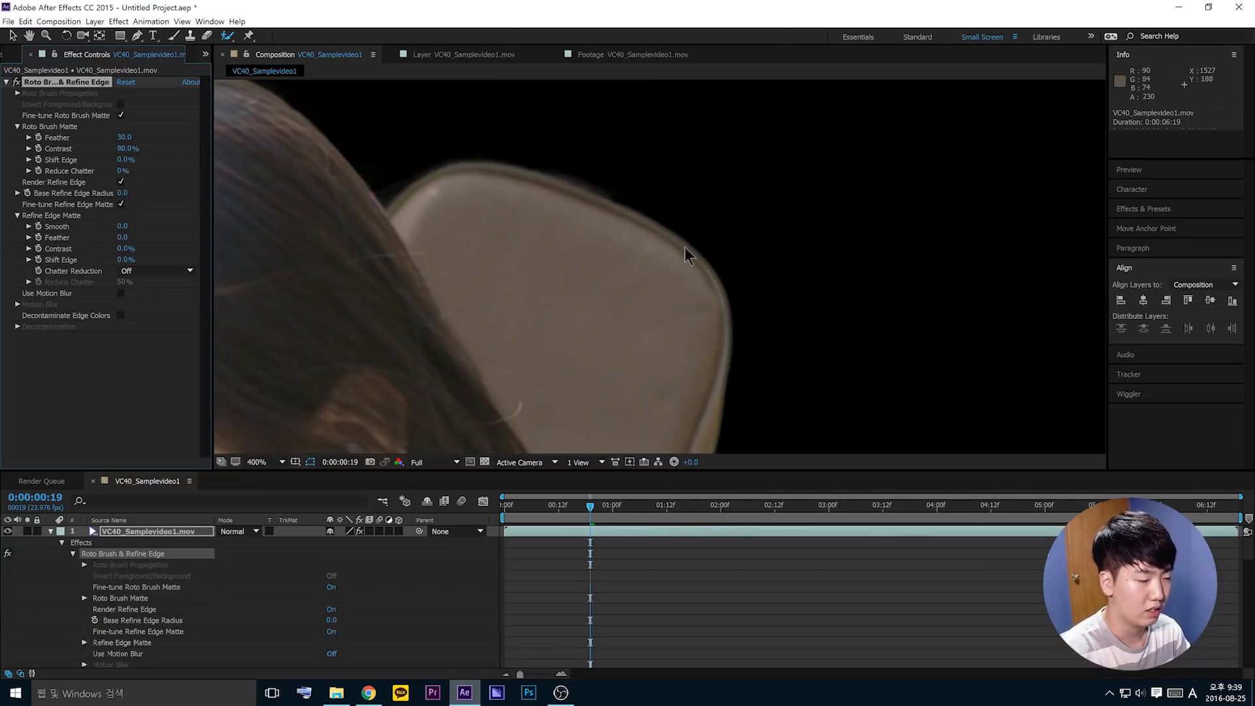
drag(725, 361, 724, 229)
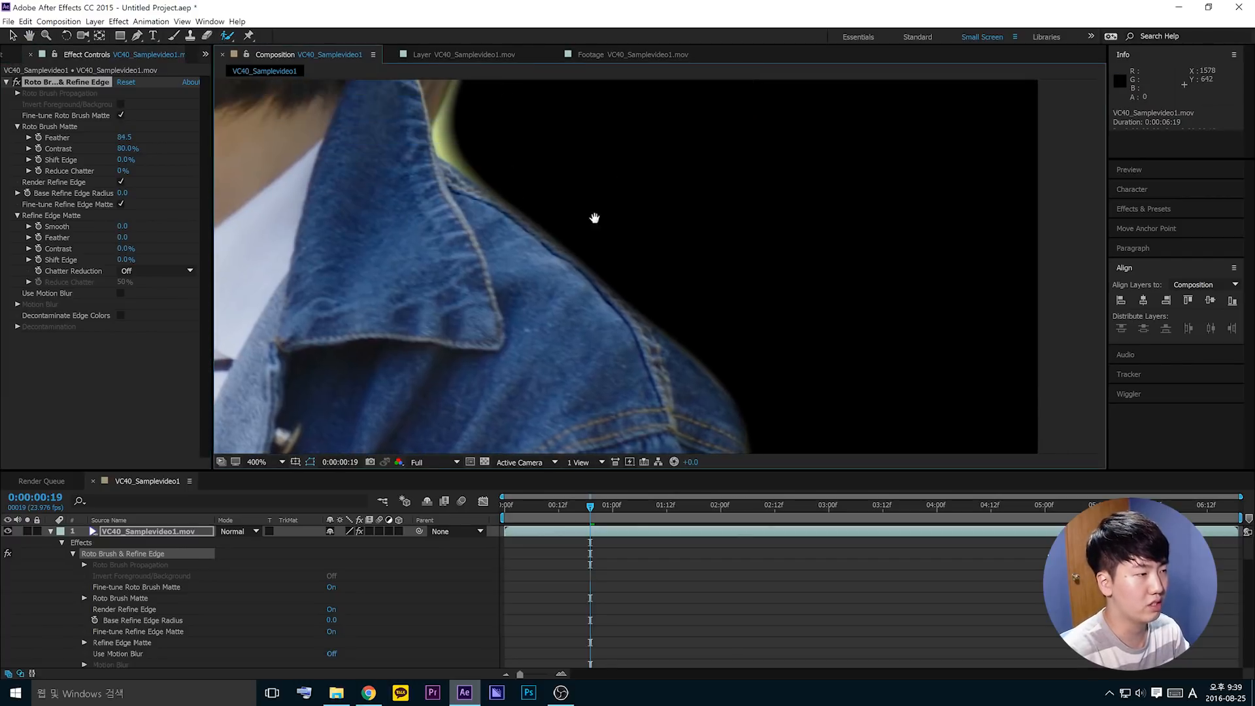
drag(594, 213, 596, 351)
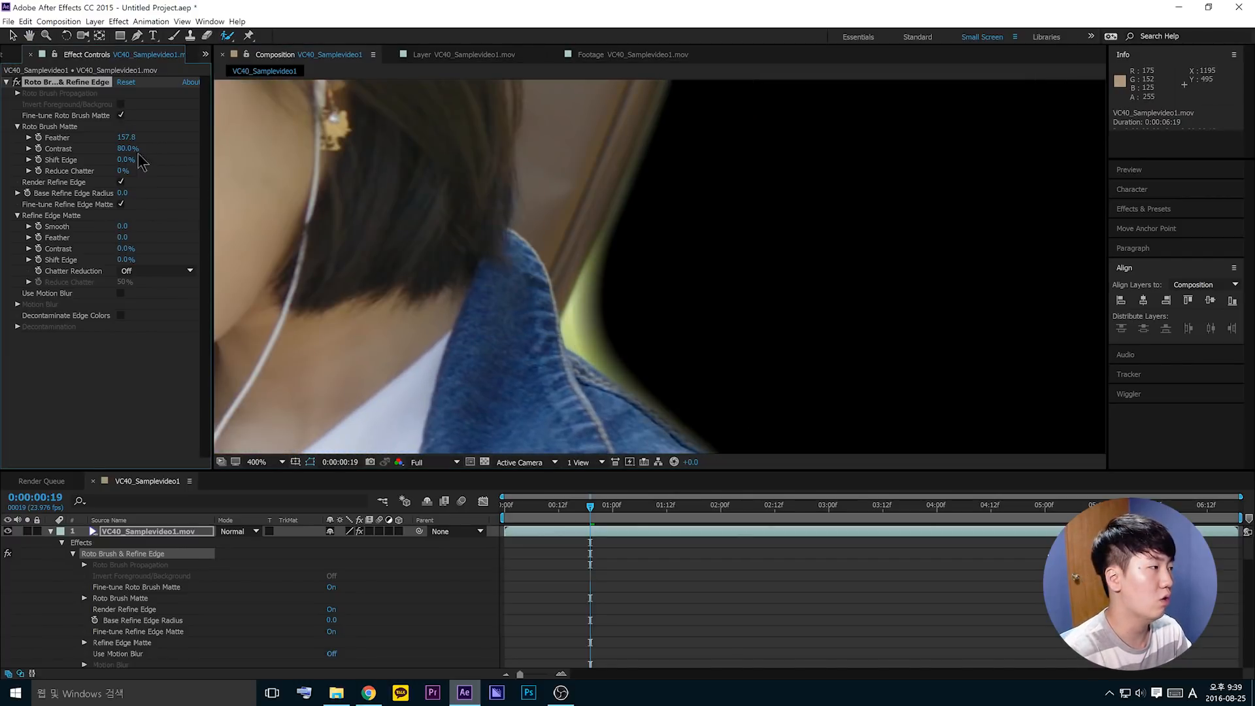
- Return the Roto Brush Matte Feather to 5, check the chair edge, and raise the Feather to 15
click(132, 136)
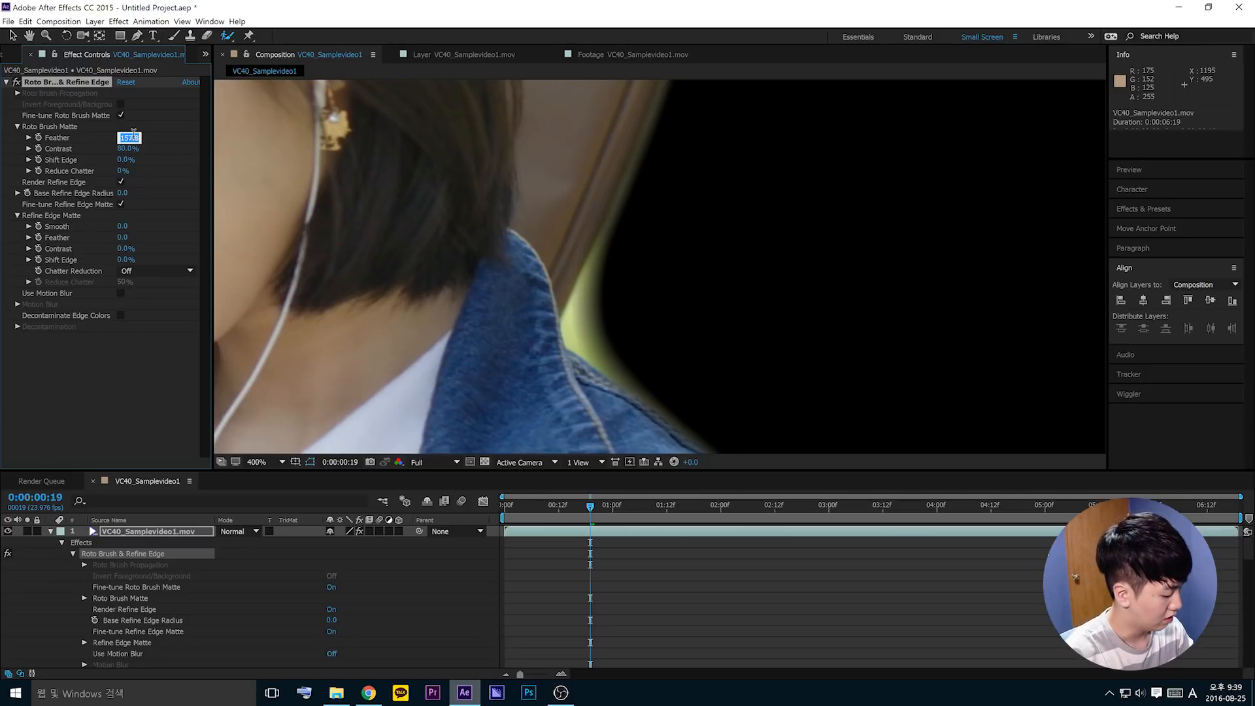
text(5)
key(Return)
click(133, 137)
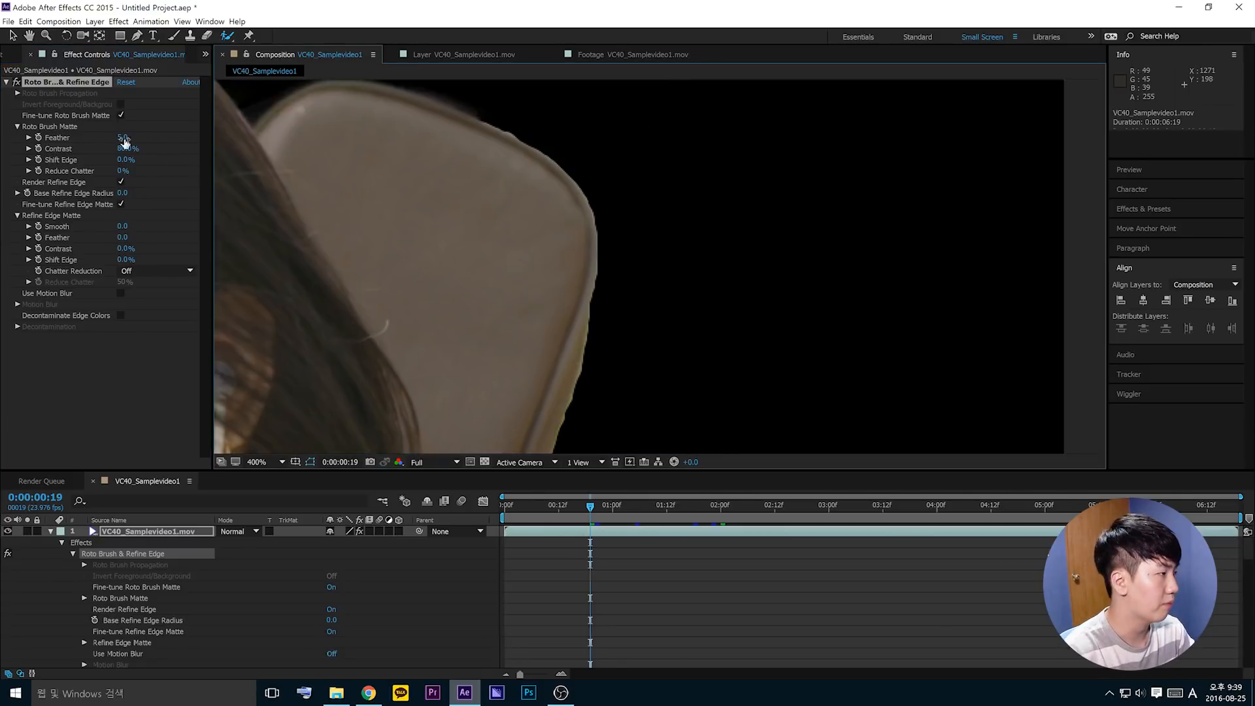
key(Return)
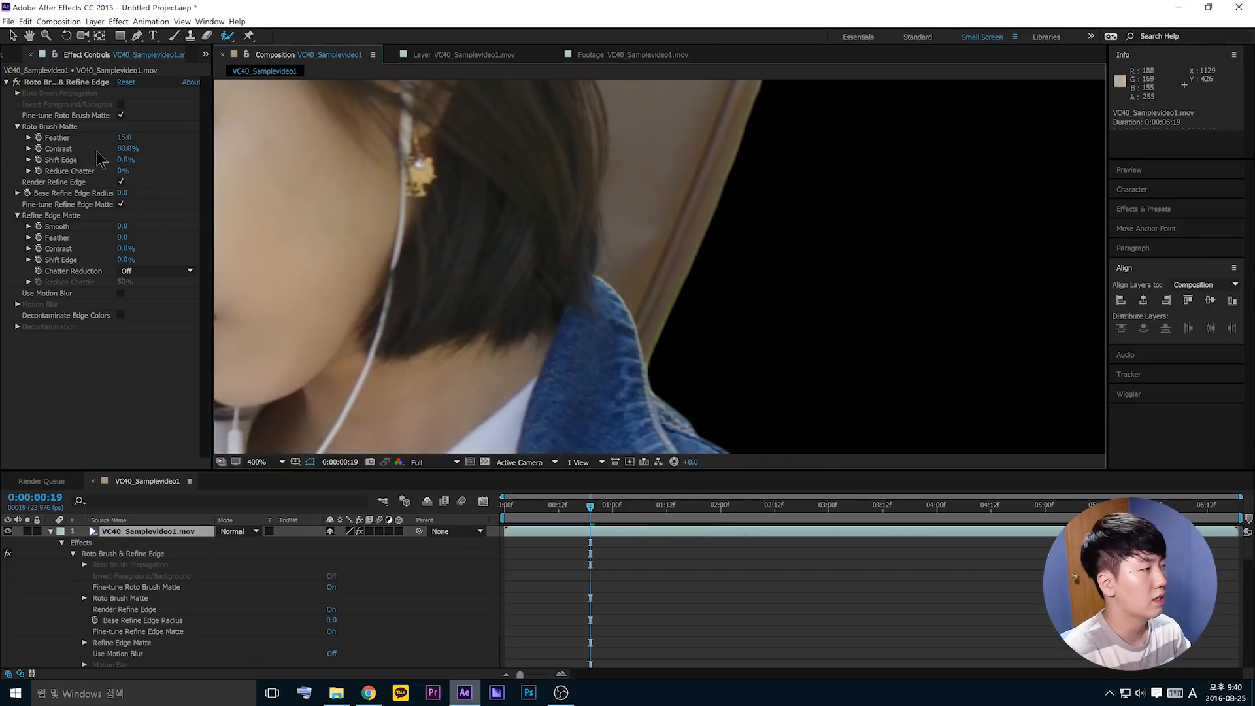
drag(697, 201, 585, 186)
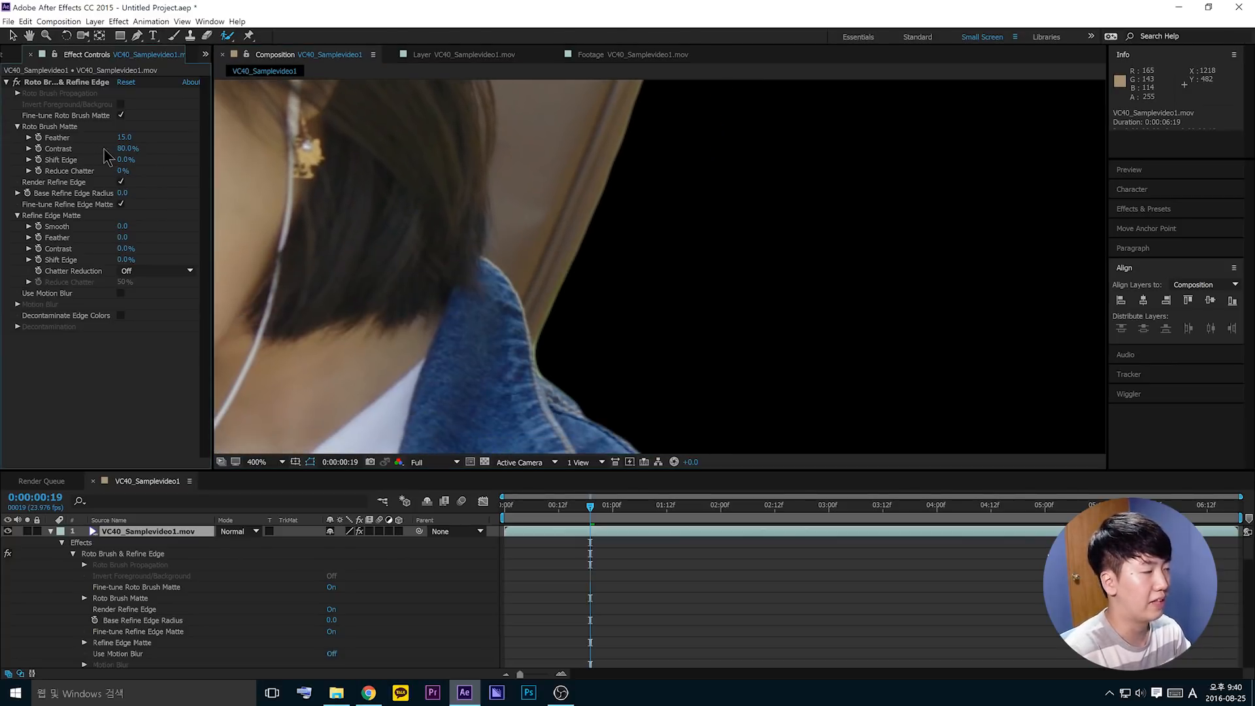
- Set the Roto Brush Matte Contrast to 100% and inspect the chair edge up close
click(131, 149)
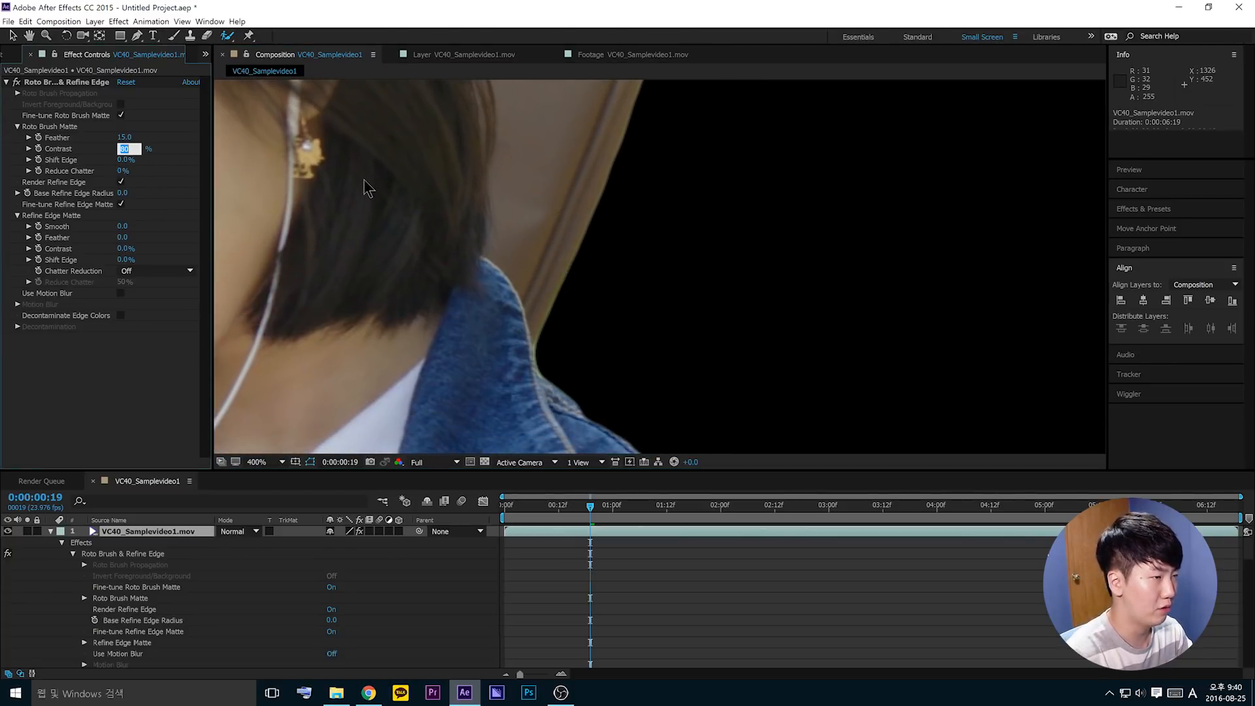
key(Return)
click(123, 149)
text(100)
key(Return)
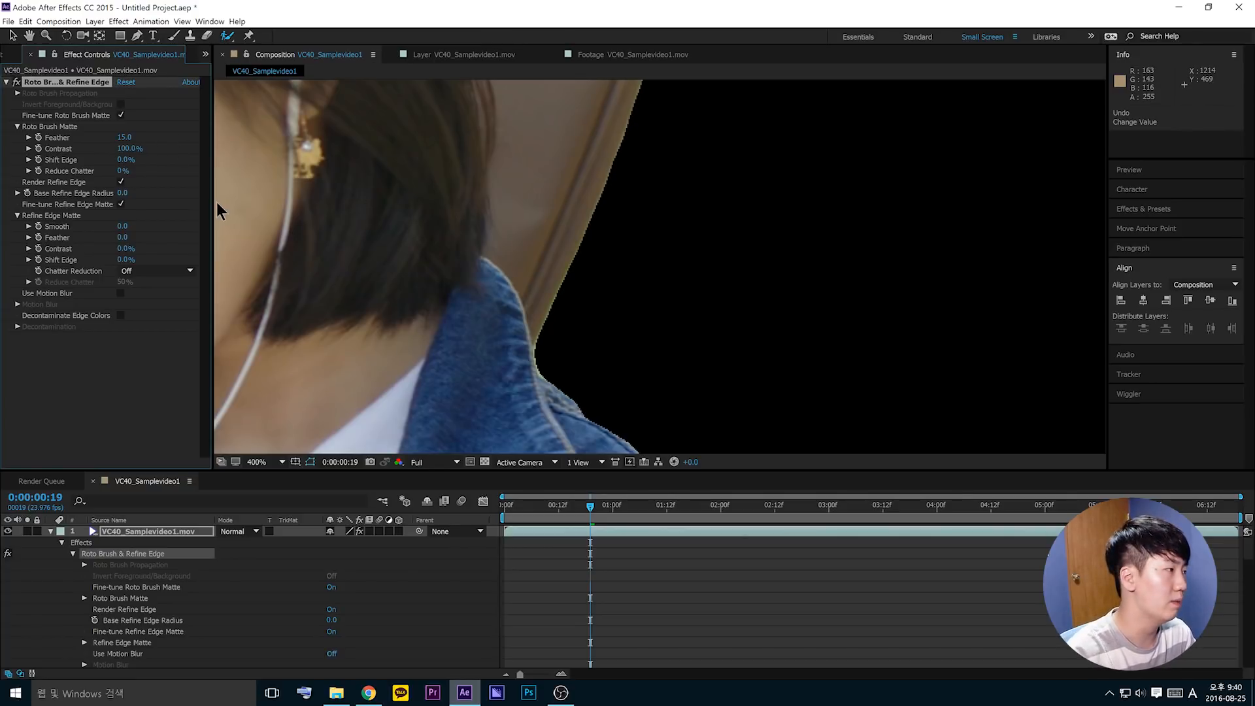
scroll(640, 259, up, 1)
scroll(588, 190, up, 1)
- Try a Roto Brush Matte Contrast of 50% and inspect the chair back and jacket collar edges
click(125, 149)
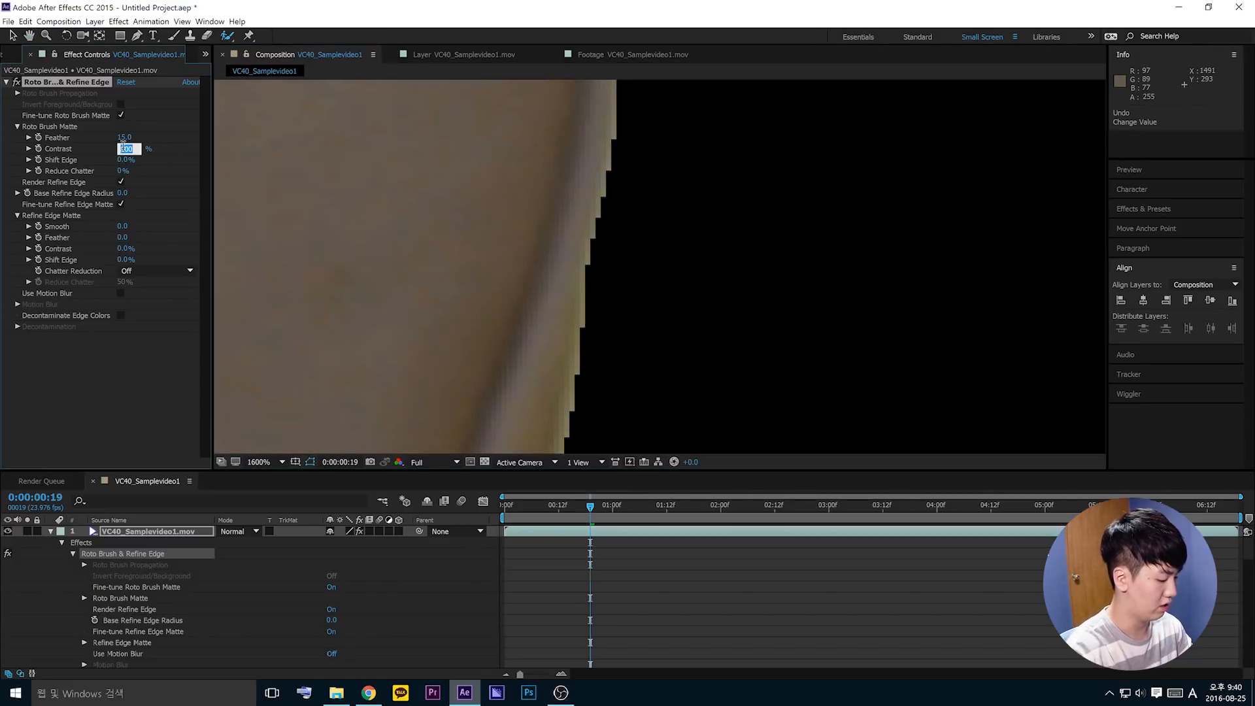
text(50)
key(Return)
scroll(621, 291, down, 2)
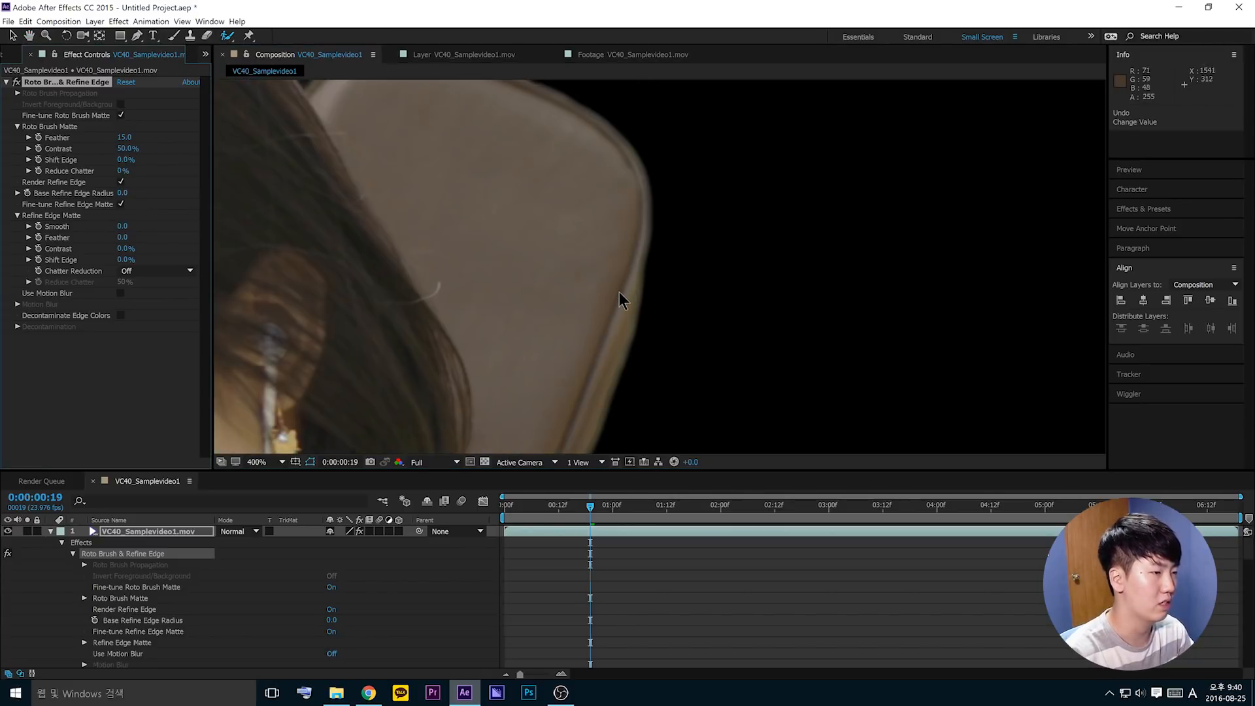
mouse_move(641, 179)
mouse_down()
mouse_move(622, 287)
mouse_move(574, 131)
mouse_up()
drag(592, 270, 635, 98)
drag(466, 372, 445, 320)
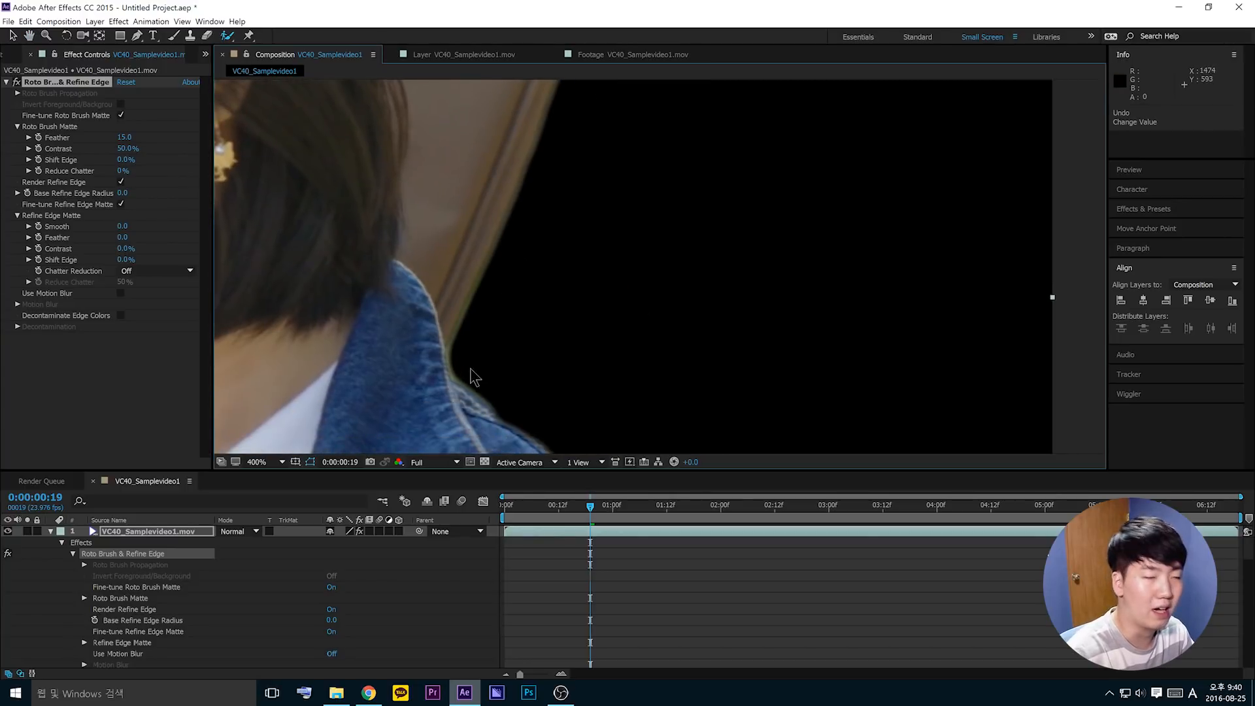
- Set the Roto Brush Matte Contrast to 80% and check the jacket shoulder and chair edges
click(124, 149)
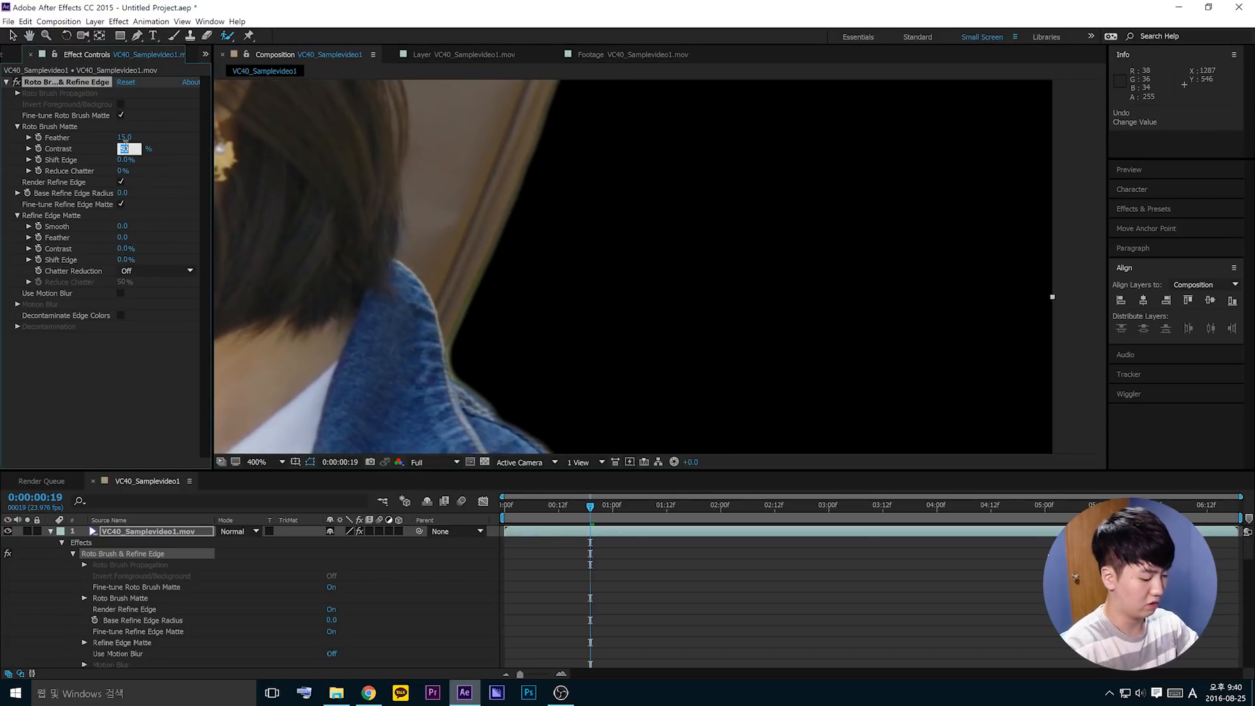
text(80)
key(Return)
drag(510, 356, 484, 272)
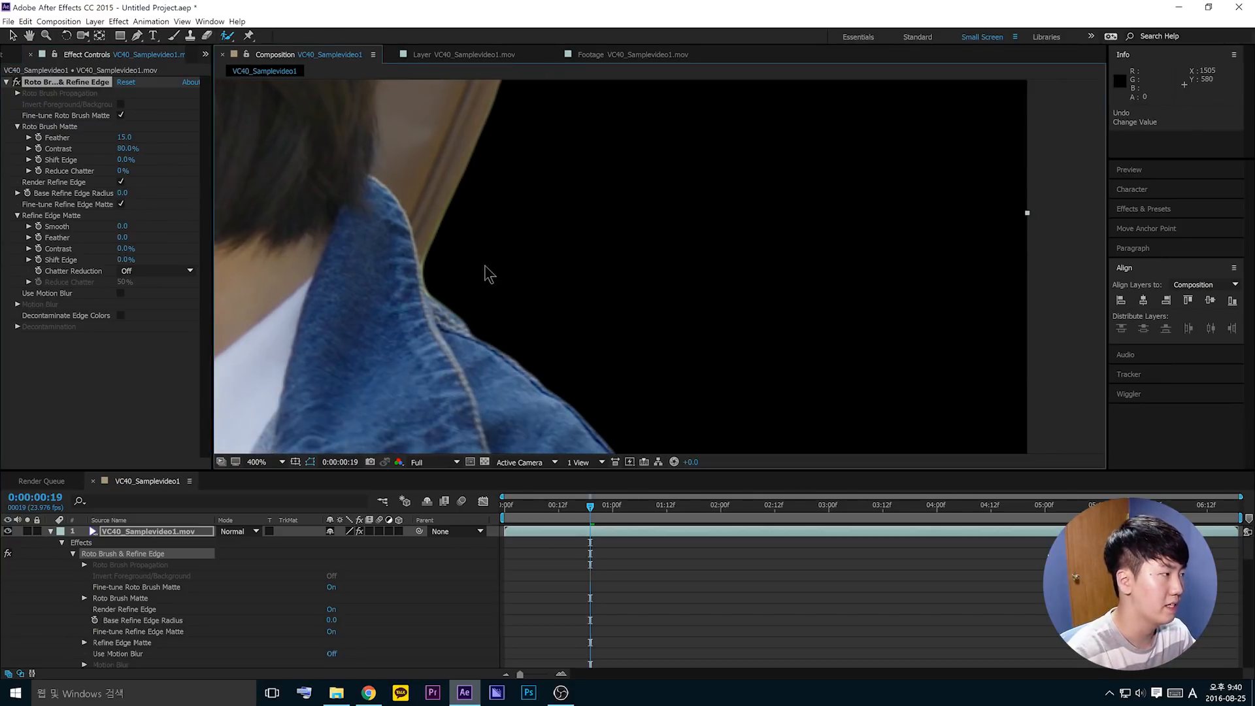
drag(473, 206, 481, 218)
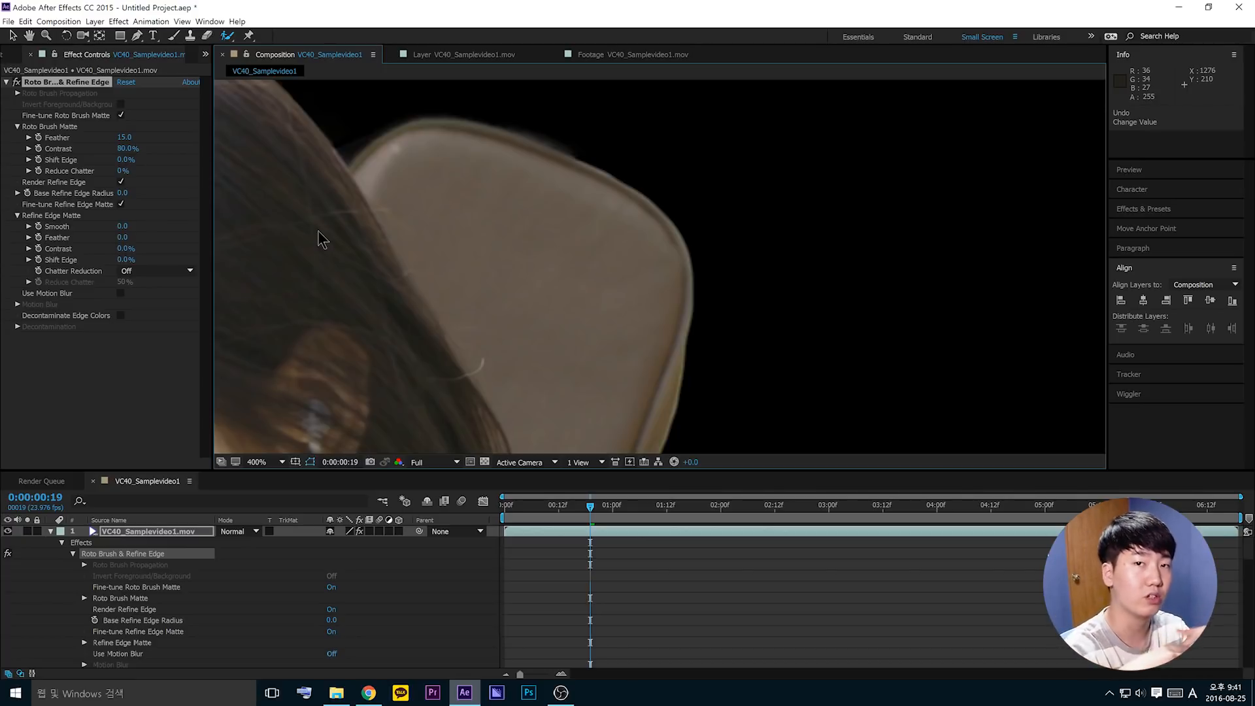
- Try Roto Brush Matte Shift Edge values of 100% and -100%, inspect the outline, and return it to 0%
drag(126, 160, 197, 155)
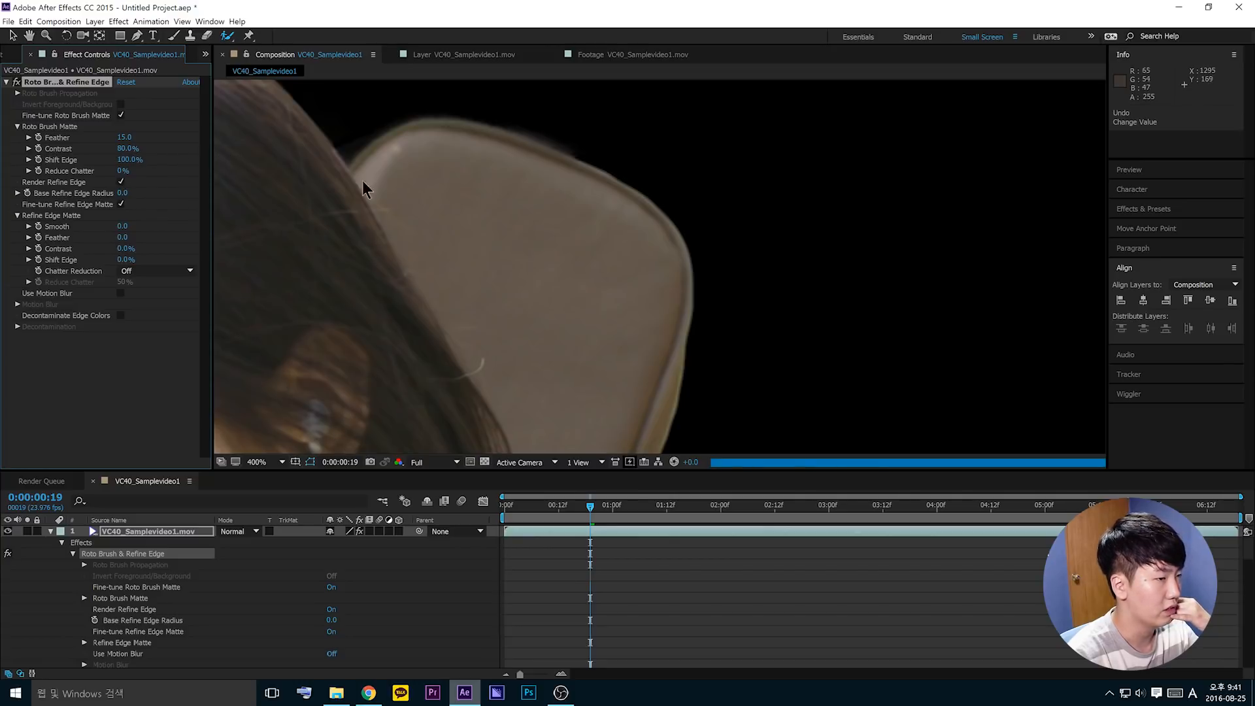
scroll(671, 222, down, 2)
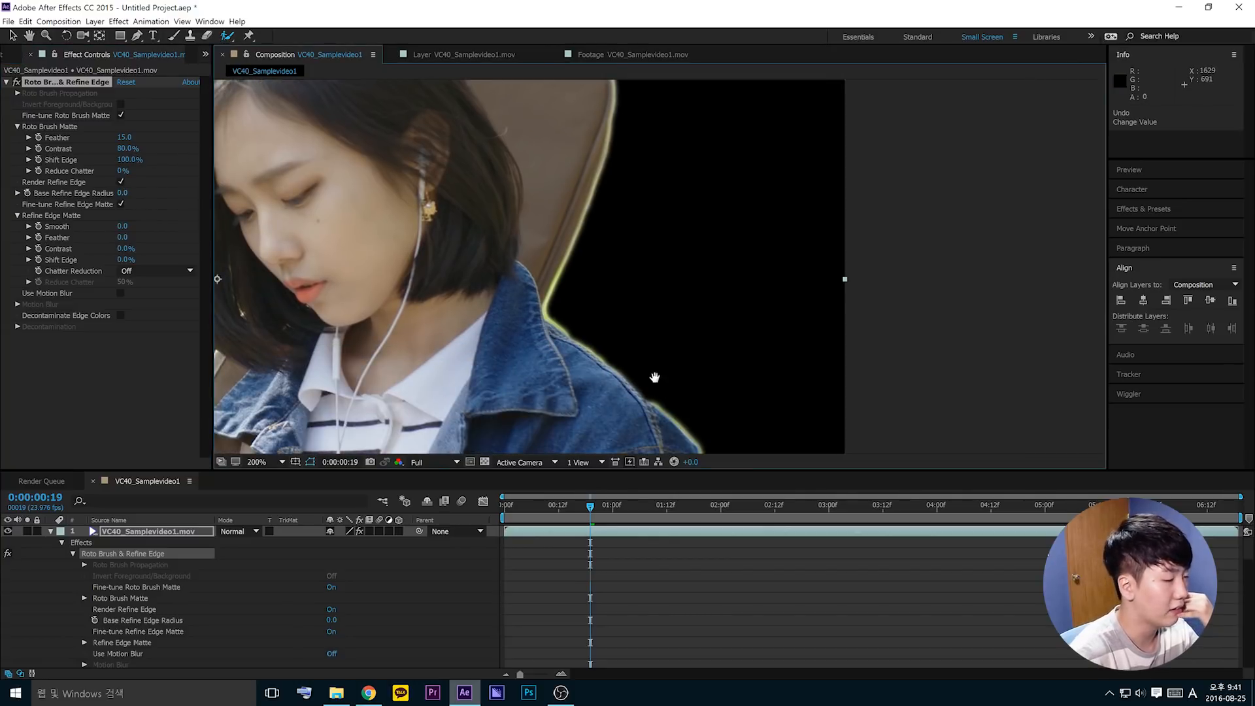
drag(660, 405, 628, 377)
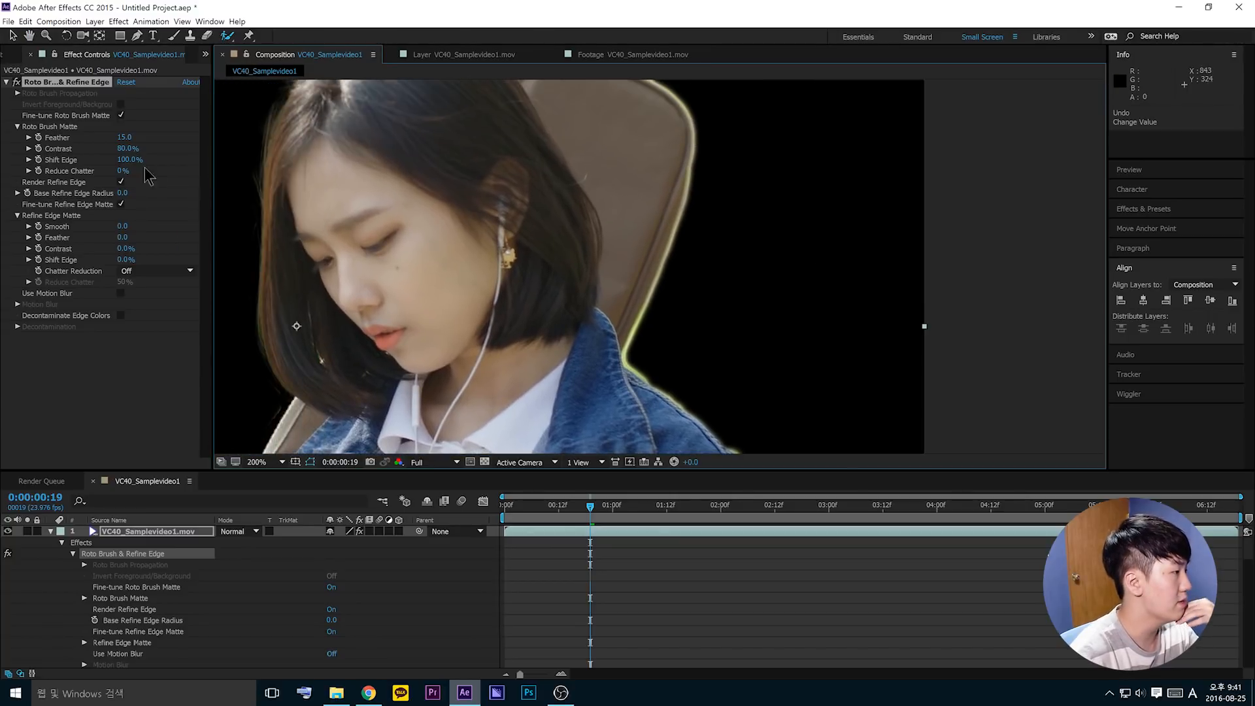
drag(121, 160, 65, 171)
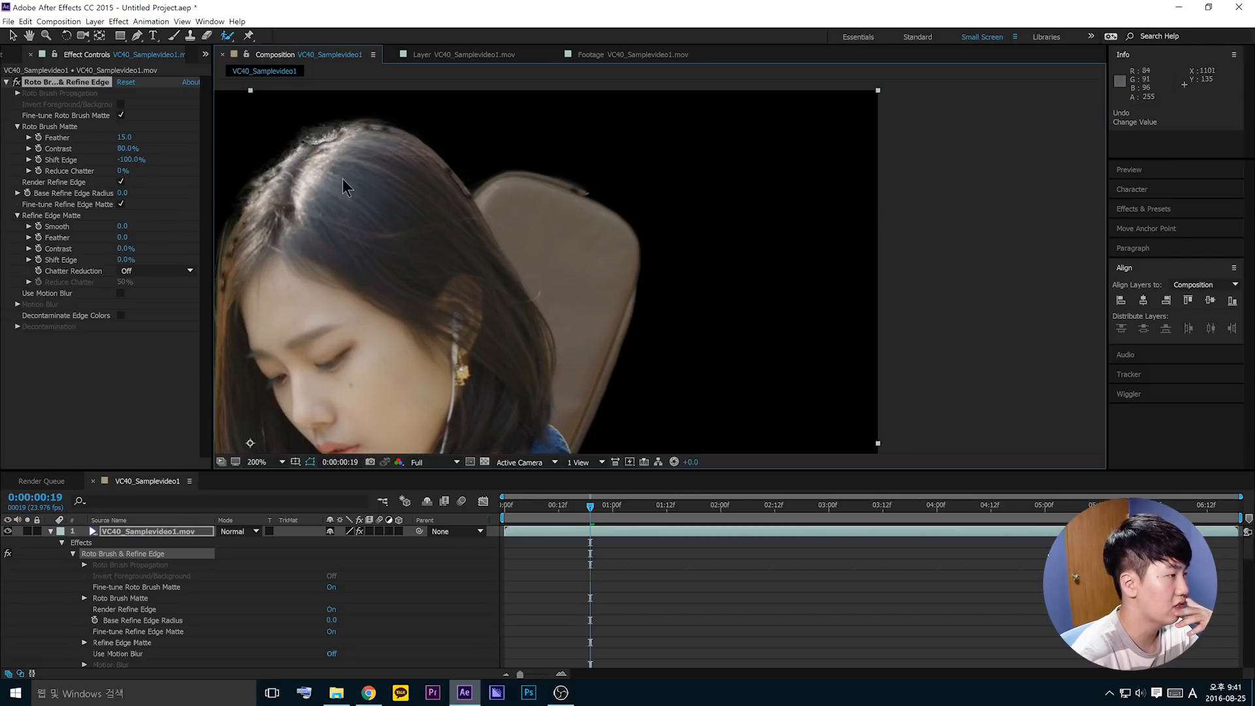
click(128, 159)
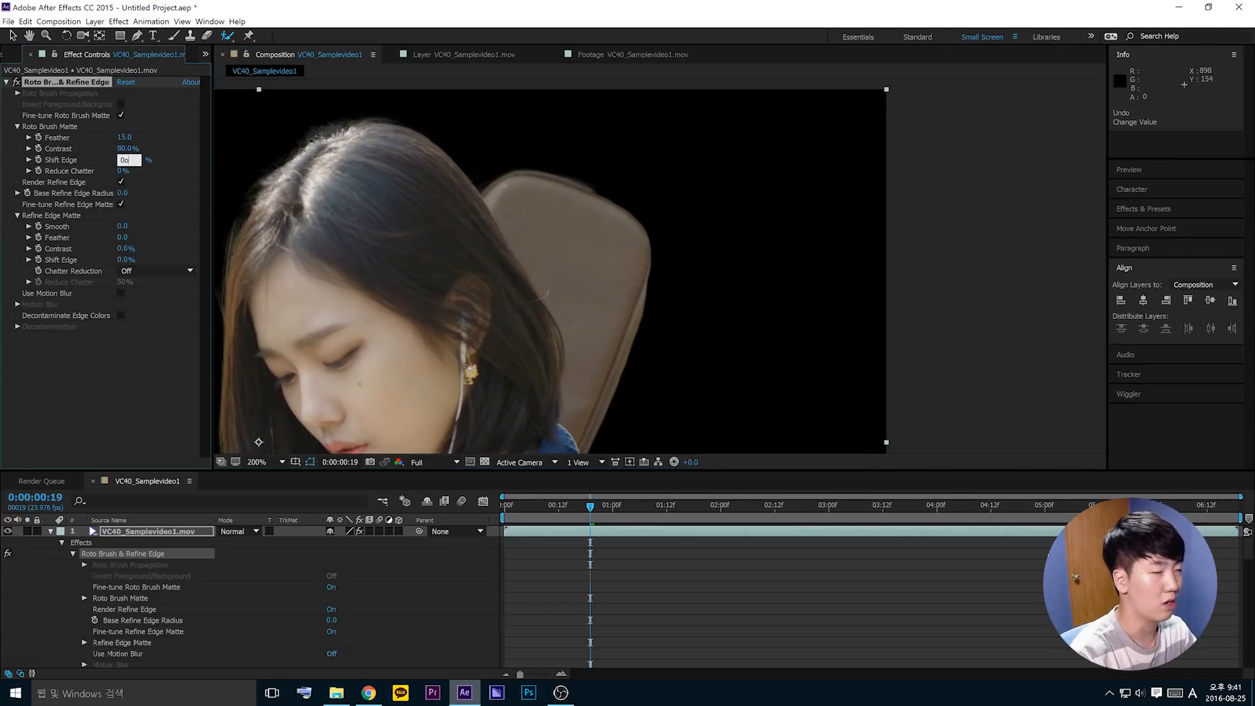
text(0)
key(Return)
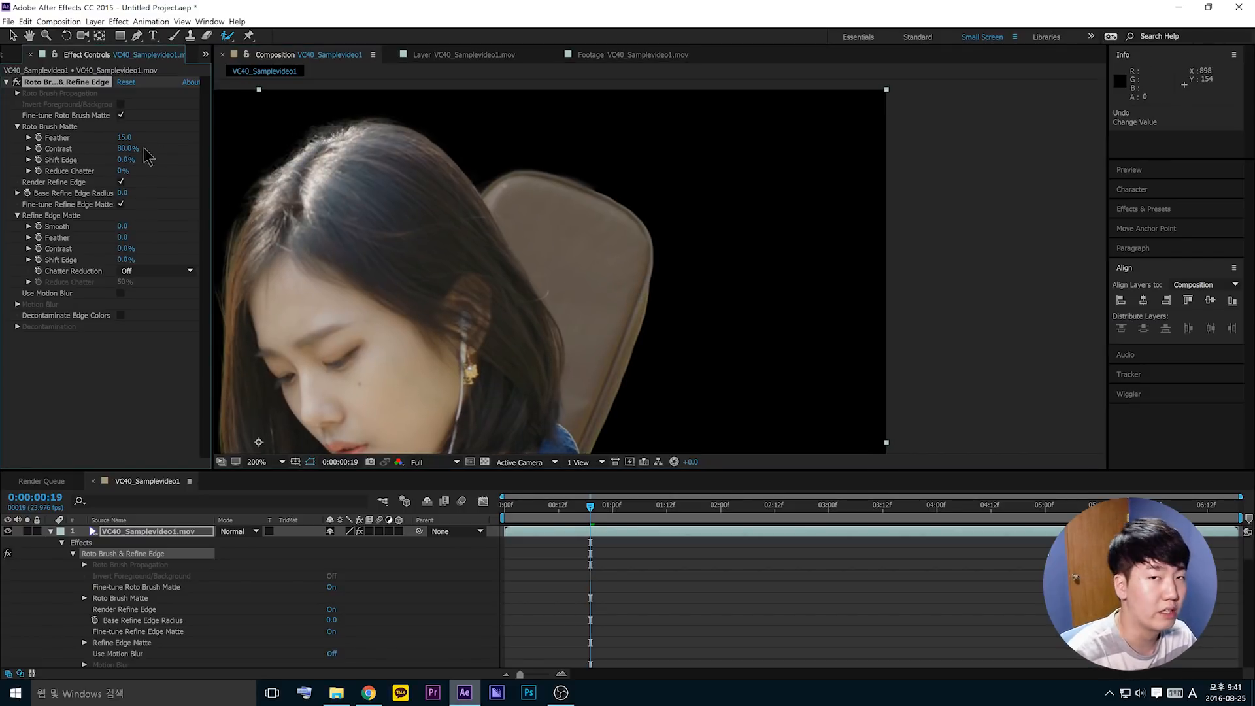
- Try a Roto Brush Matte Reduce Chatter of 100%, inspect the hair and jacket edges, and reset it to 0%
click(131, 182)
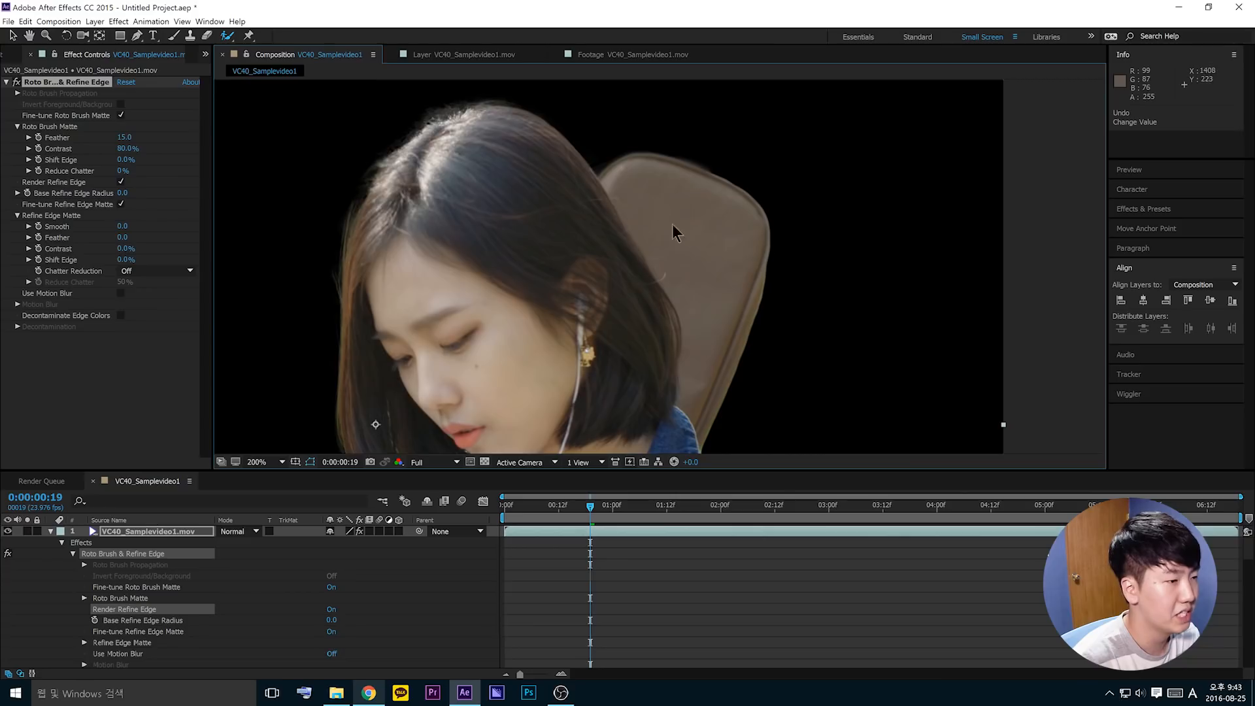
drag(672, 326, 484, 104)
drag(353, 249, 667, 171)
drag(418, 431, 458, 312)
drag(486, 105, 355, 451)
drag(119, 175, 325, 169)
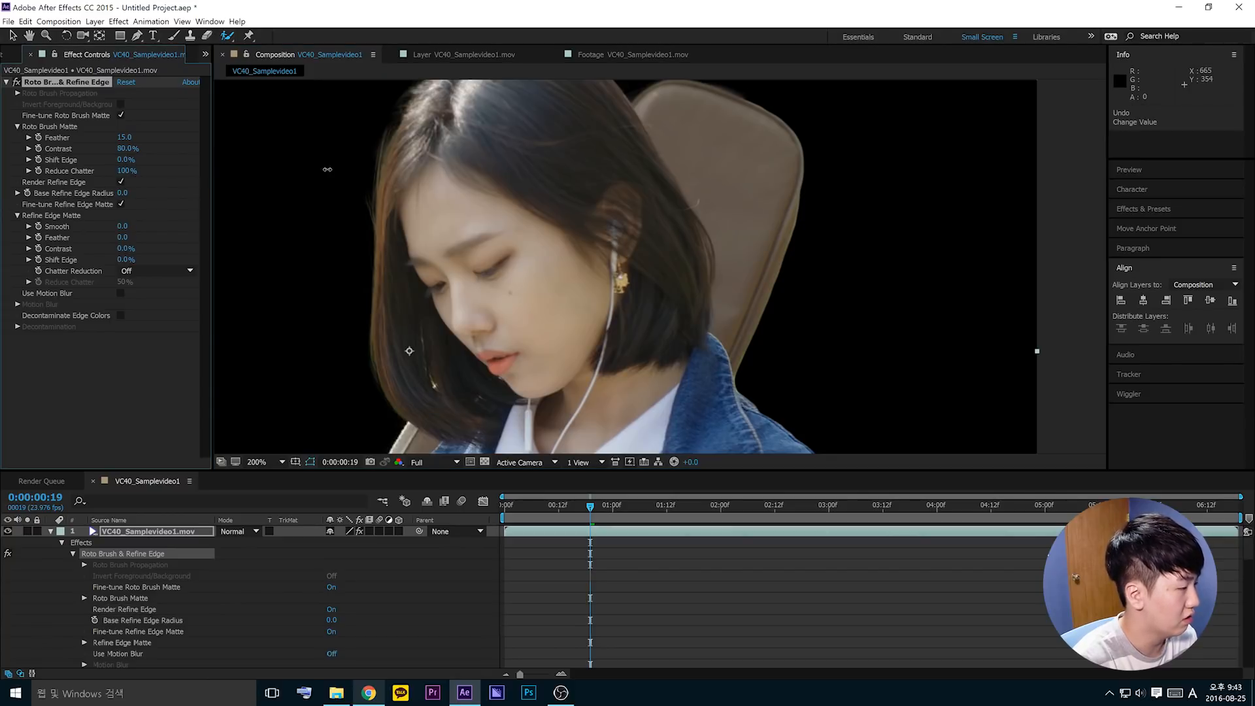
drag(462, 194, 500, 280)
drag(529, 422, 574, 257)
scroll(574, 257, up, 1)
click(127, 172)
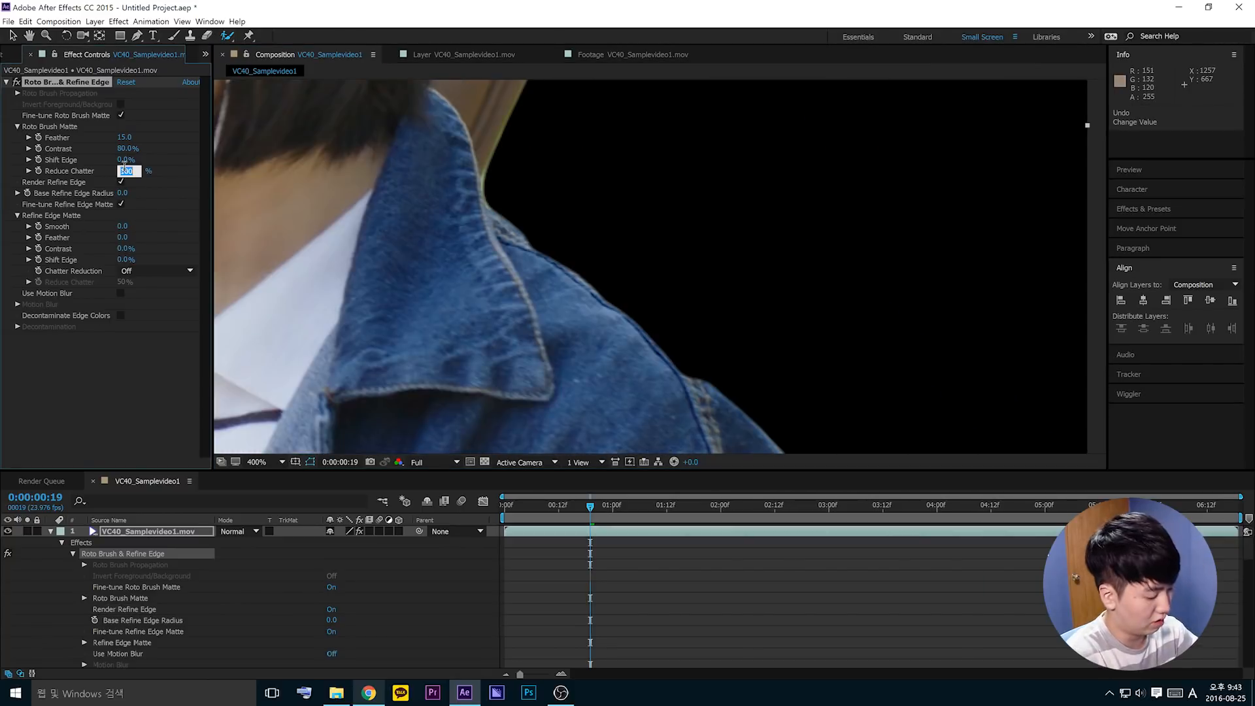
text(0)
key(Return)
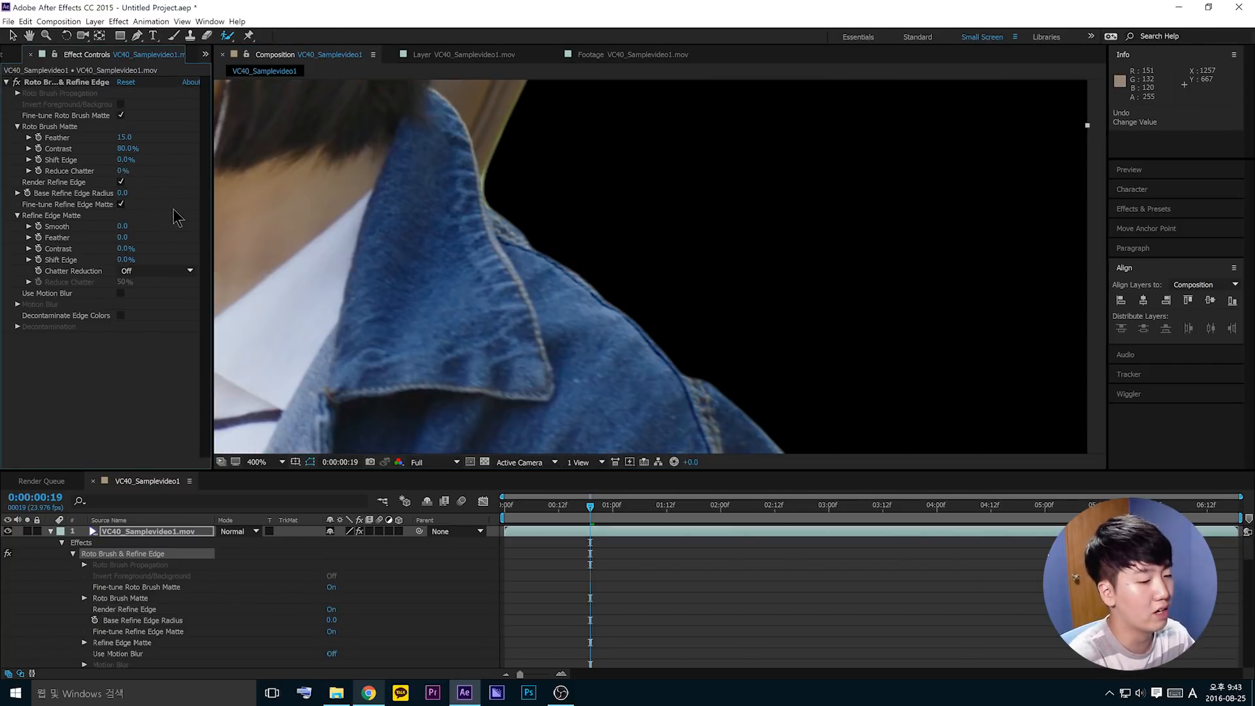
- Turn Render Refine Edge off and back on
click(68, 182)
click(121, 183)
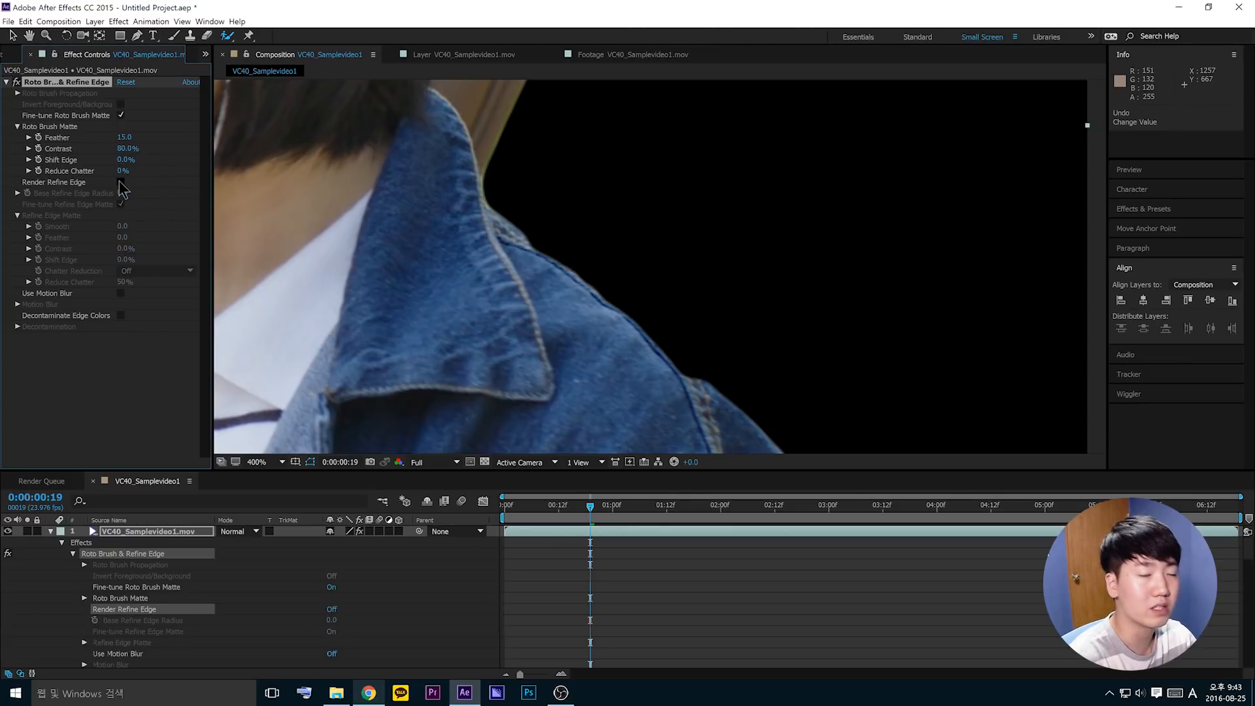
click(120, 182)
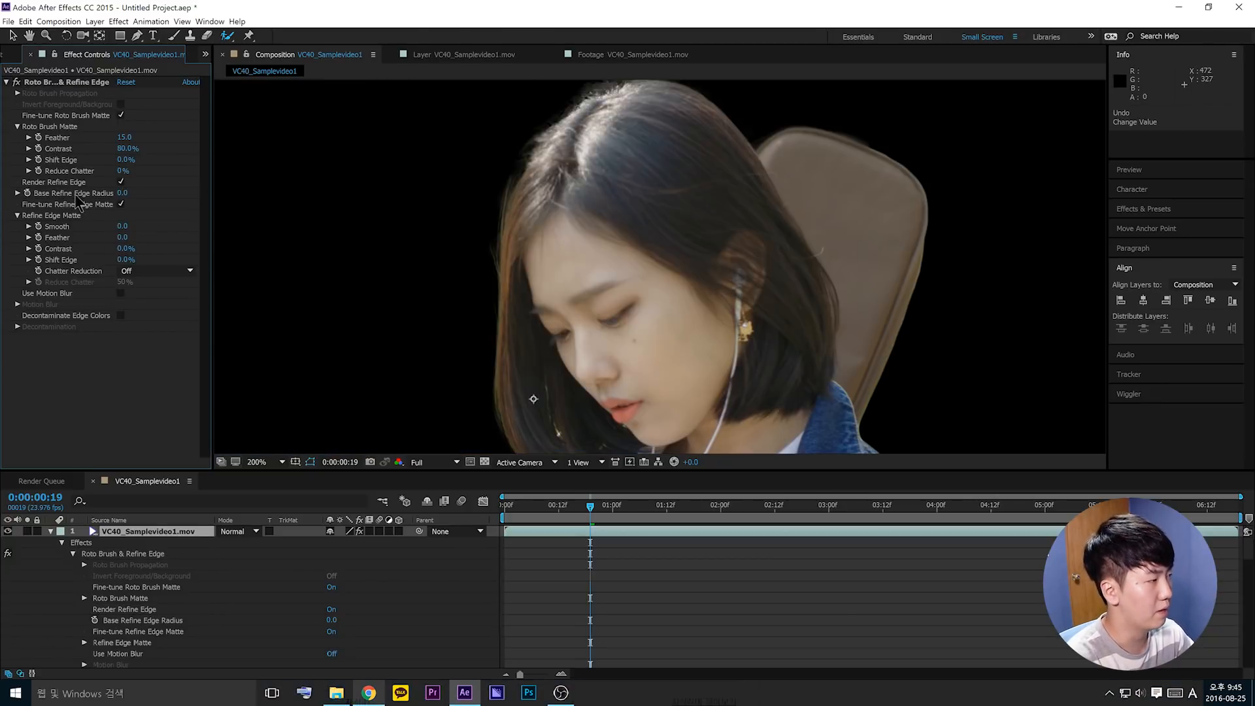
- Try adjusting the Base Refine Edge Radius and a Refine Edge Matte Smooth of 28.6, inspecting the hair outline
drag(122, 194, 6, 273)
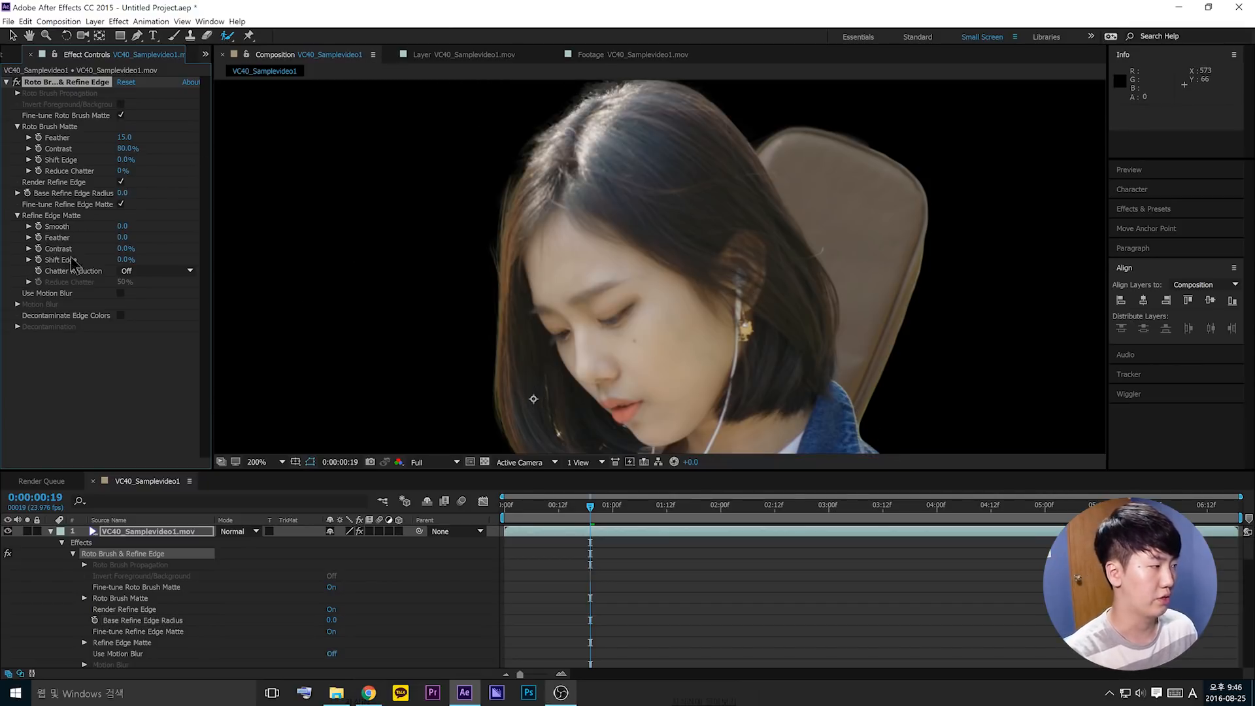
drag(546, 315, 590, 291)
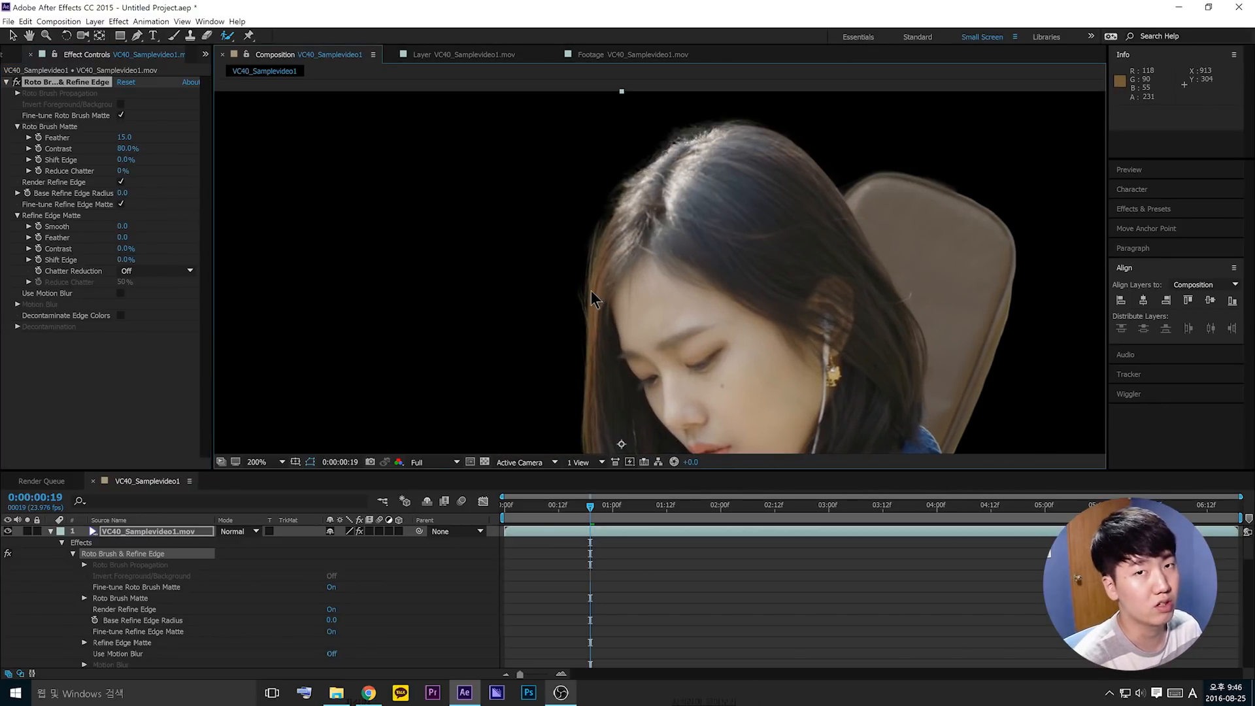
click(123, 226)
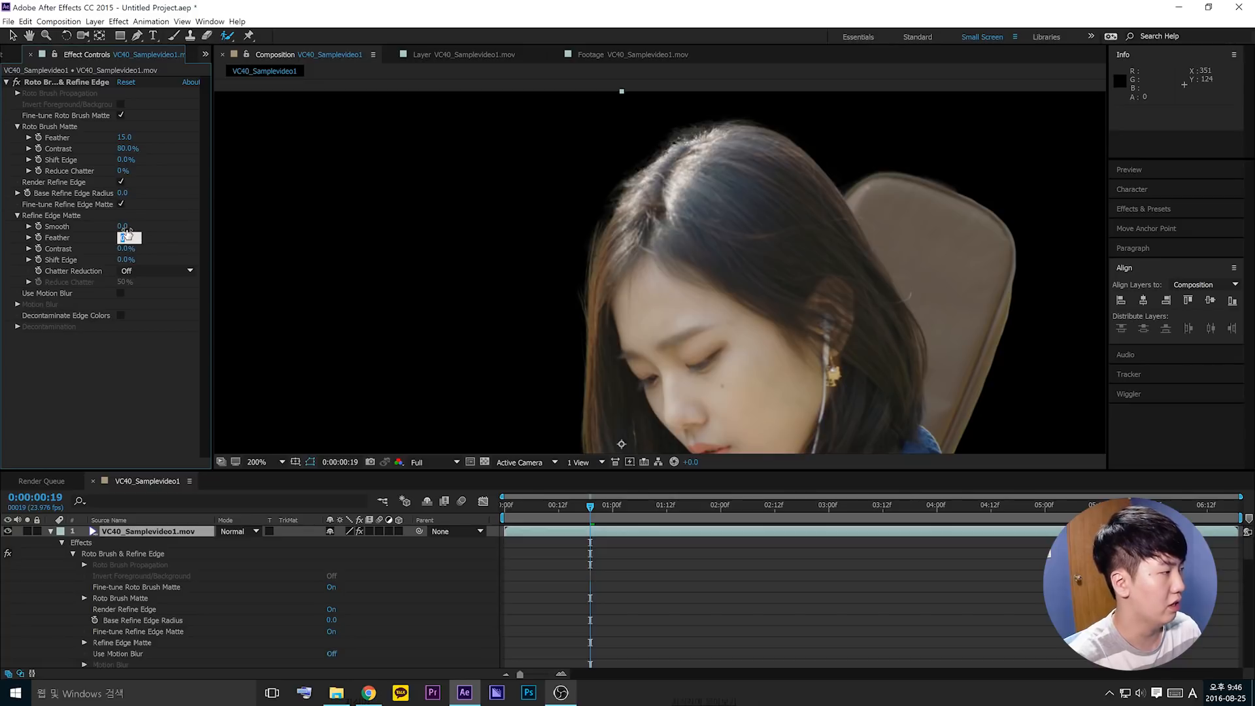
click(148, 229)
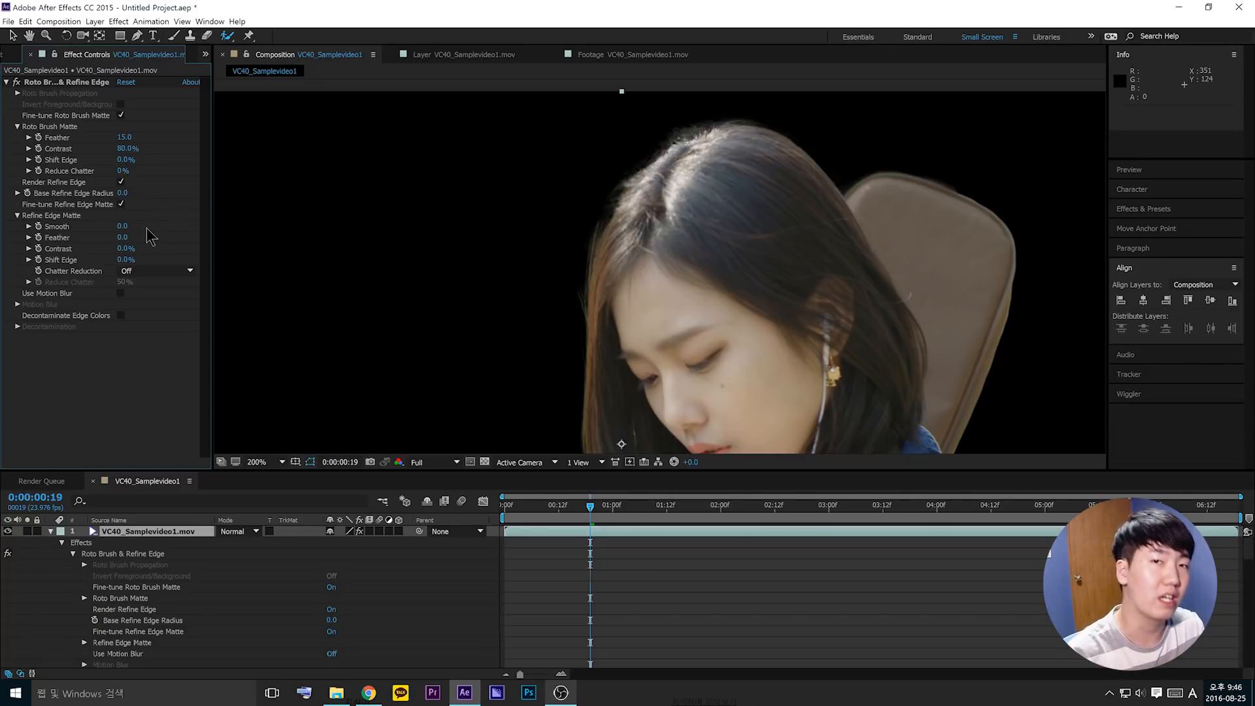
drag(123, 226, 316, 235)
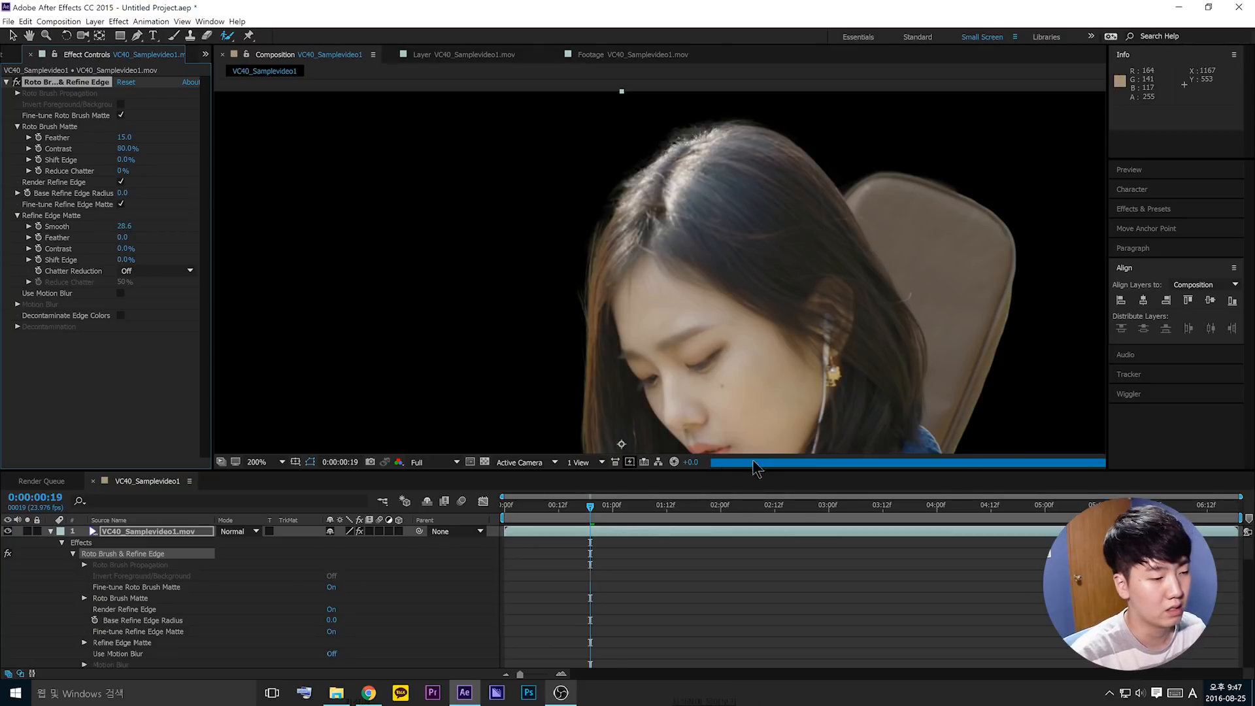
drag(741, 130, 712, 128)
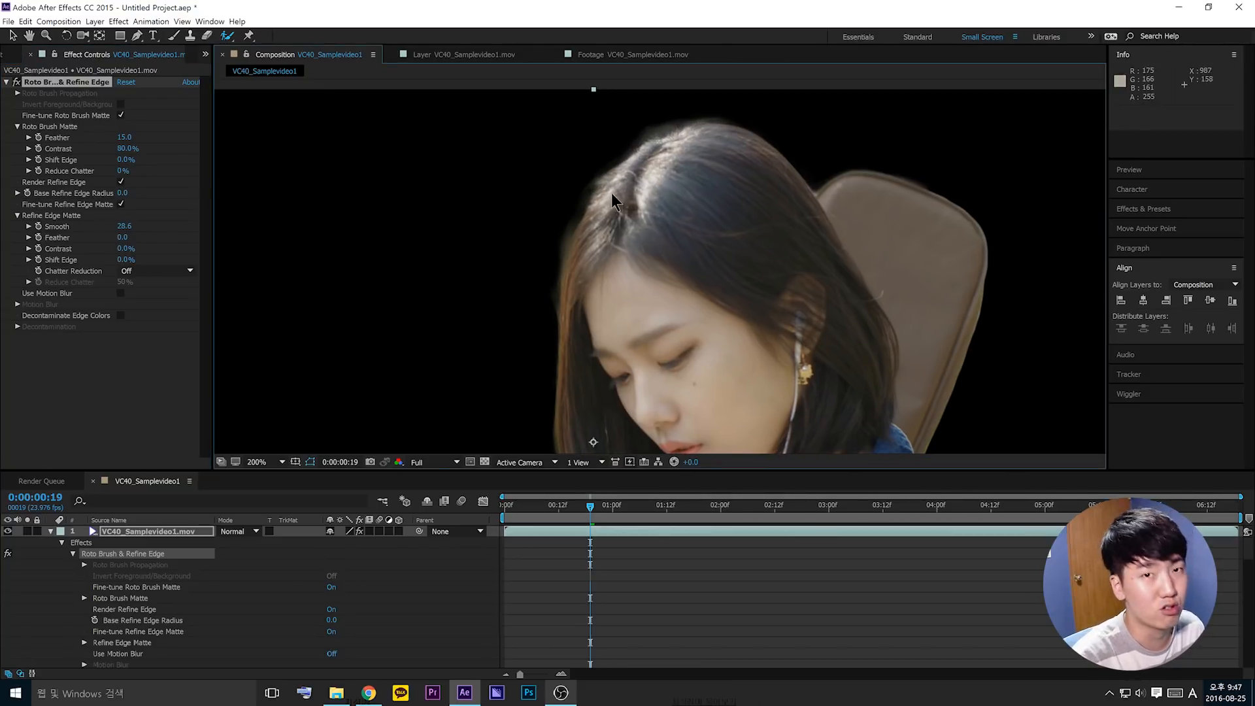
drag(586, 287, 576, 277)
drag(577, 277, 566, 264)
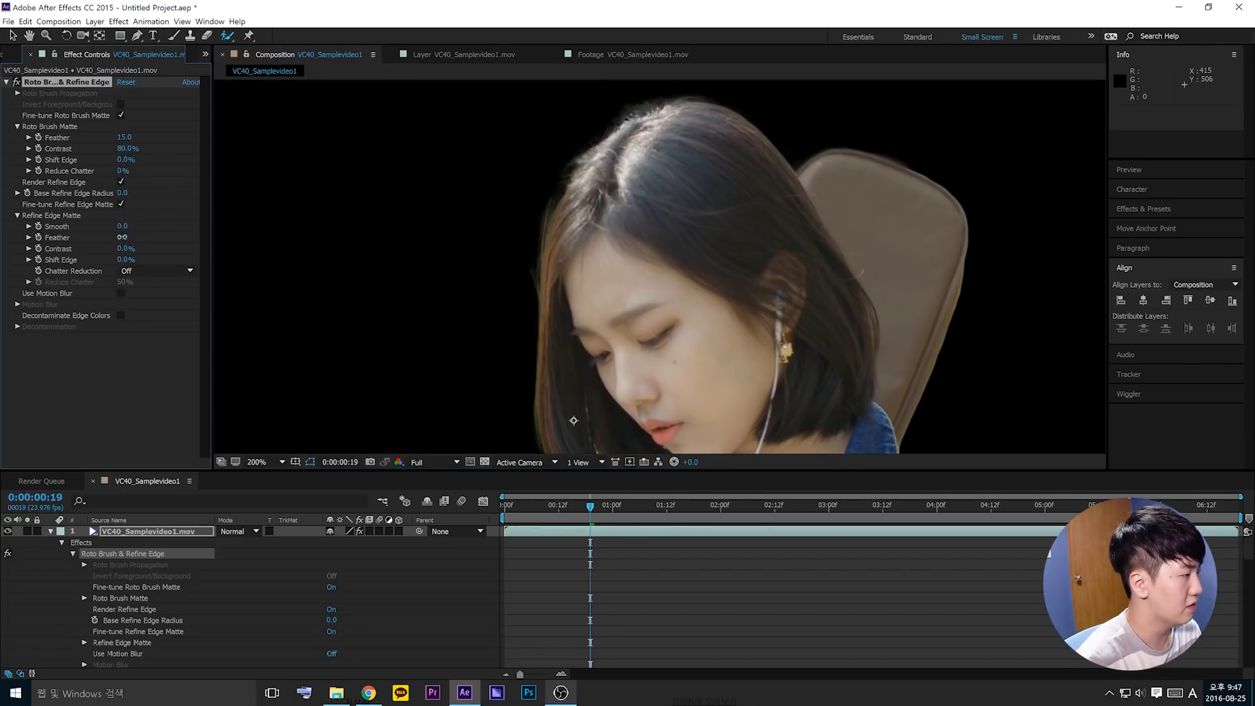
- Try a Refine Edge Matte Feather of 10 and inspect the softened hair outline
click(122, 238)
key(Return)
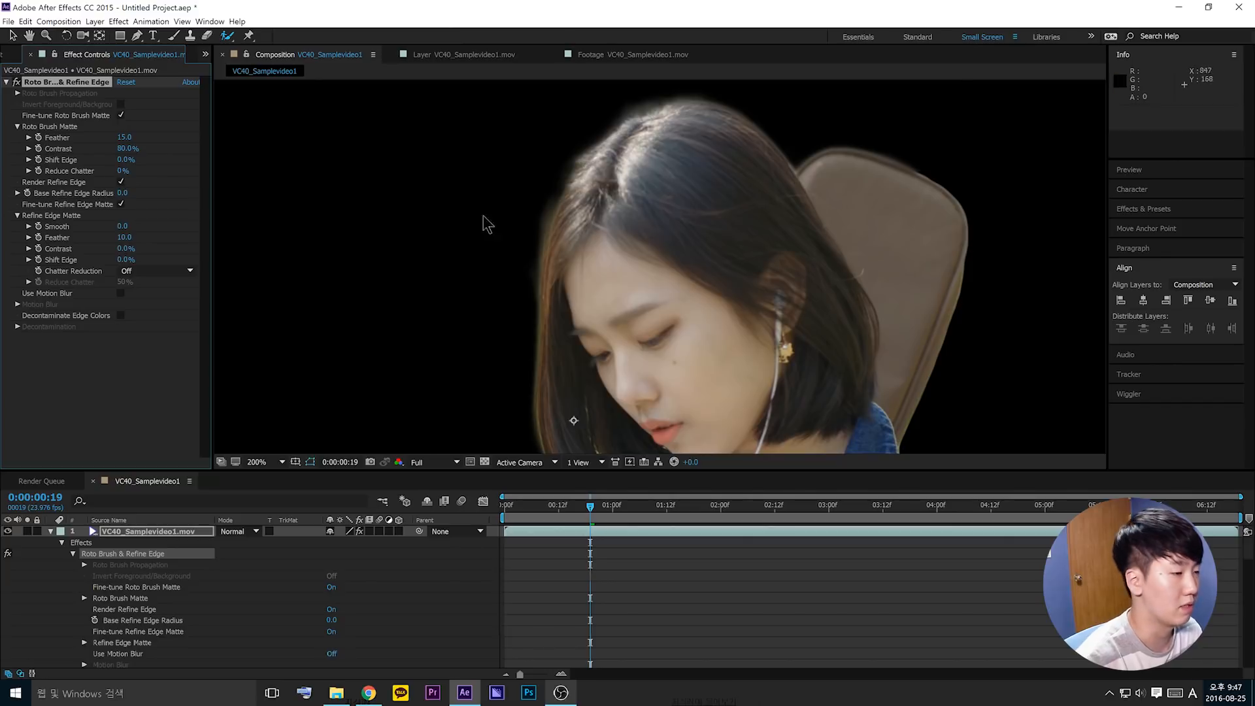
drag(507, 305, 477, 99)
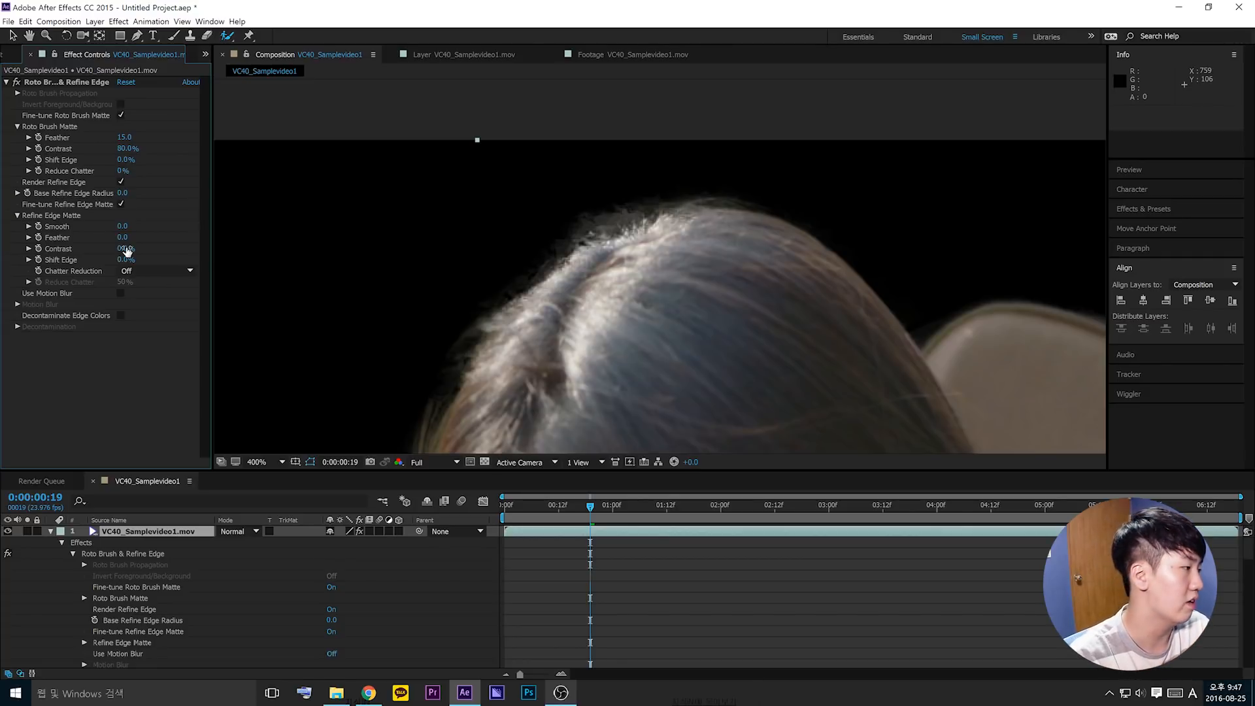
- Try Refine Edge Matte Contrast values of 28% and 100%, inspecting the hair edge on top of the head
click(126, 249)
click(145, 230)
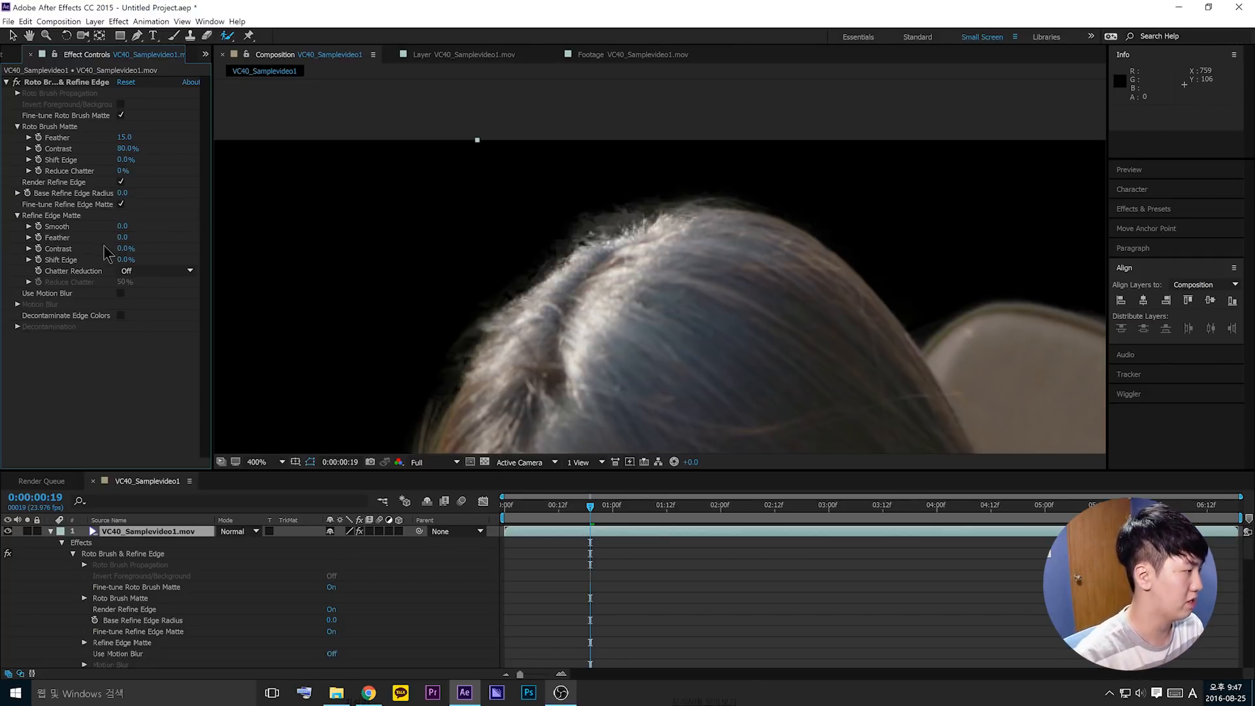
drag(125, 248, 142, 248)
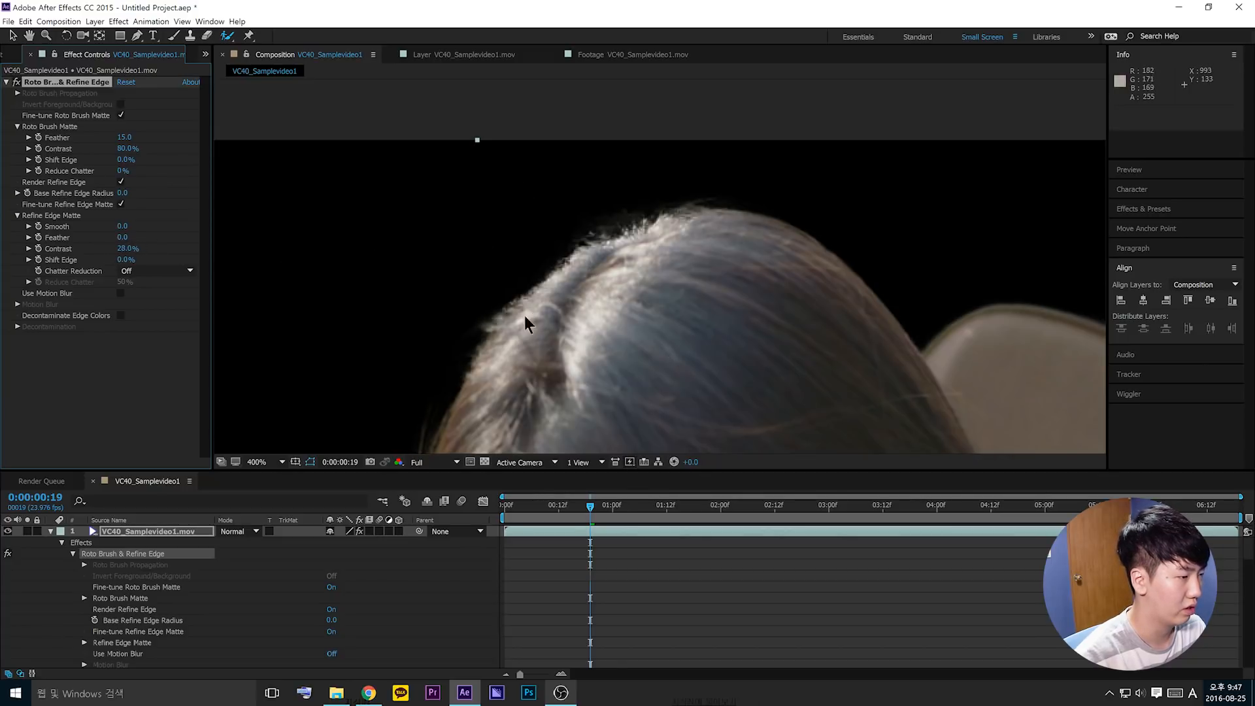
drag(490, 297, 197, 249)
drag(499, 285, 719, 215)
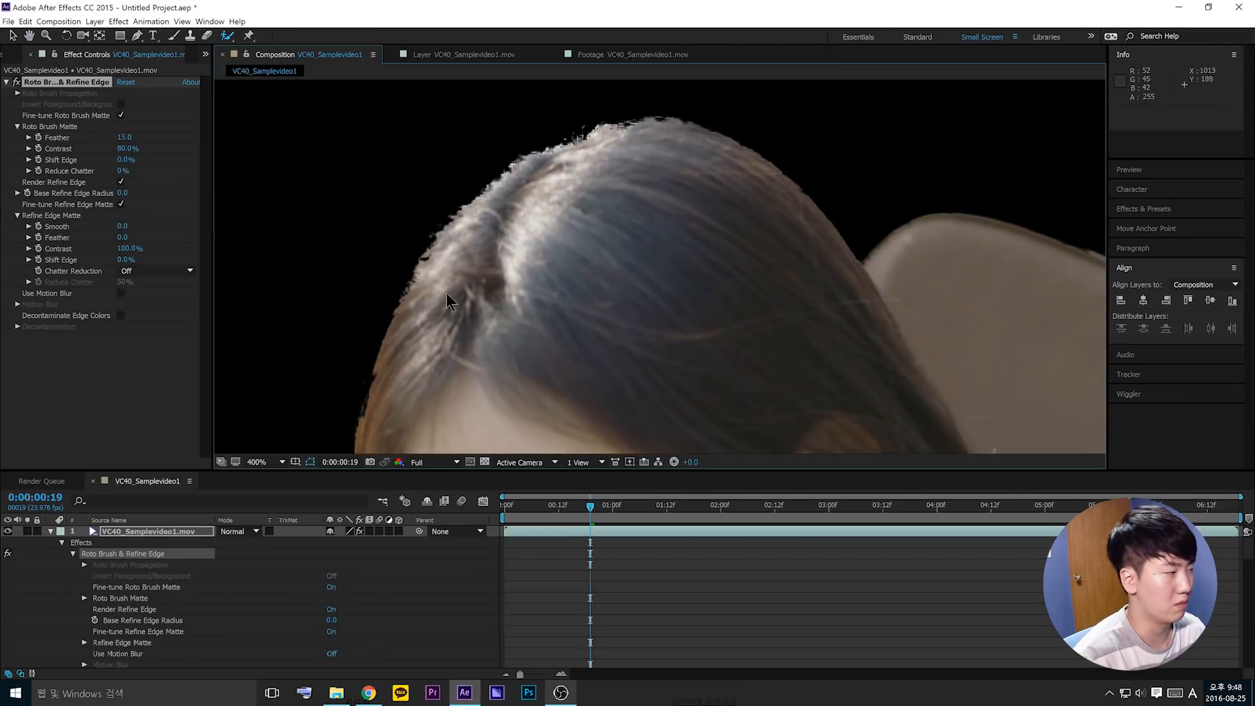
- Set the Refine Edge Matte Contrast to 15%
drag(134, 248, 81, 248)
click(126, 248)
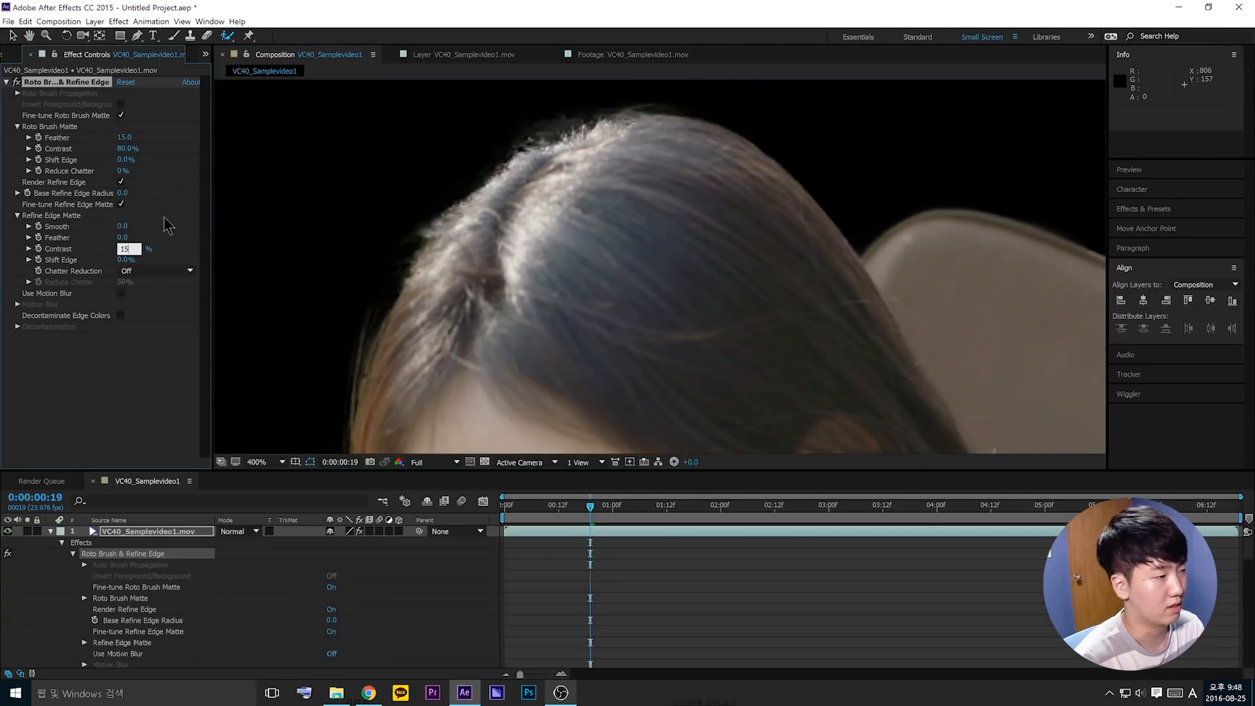
text(15)
key(Return)
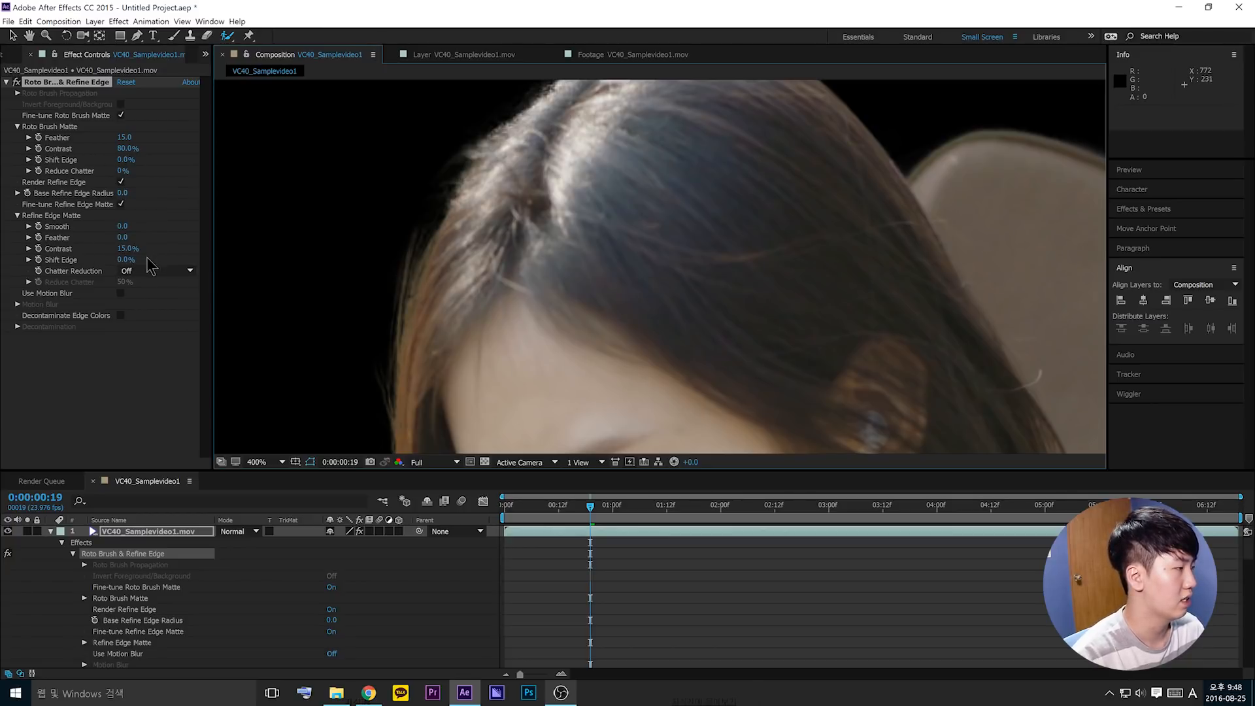
- Try Refine Edge Matte Shift Edge values of 100% and -50% on the hair edge
drag(121, 264, 621, 344)
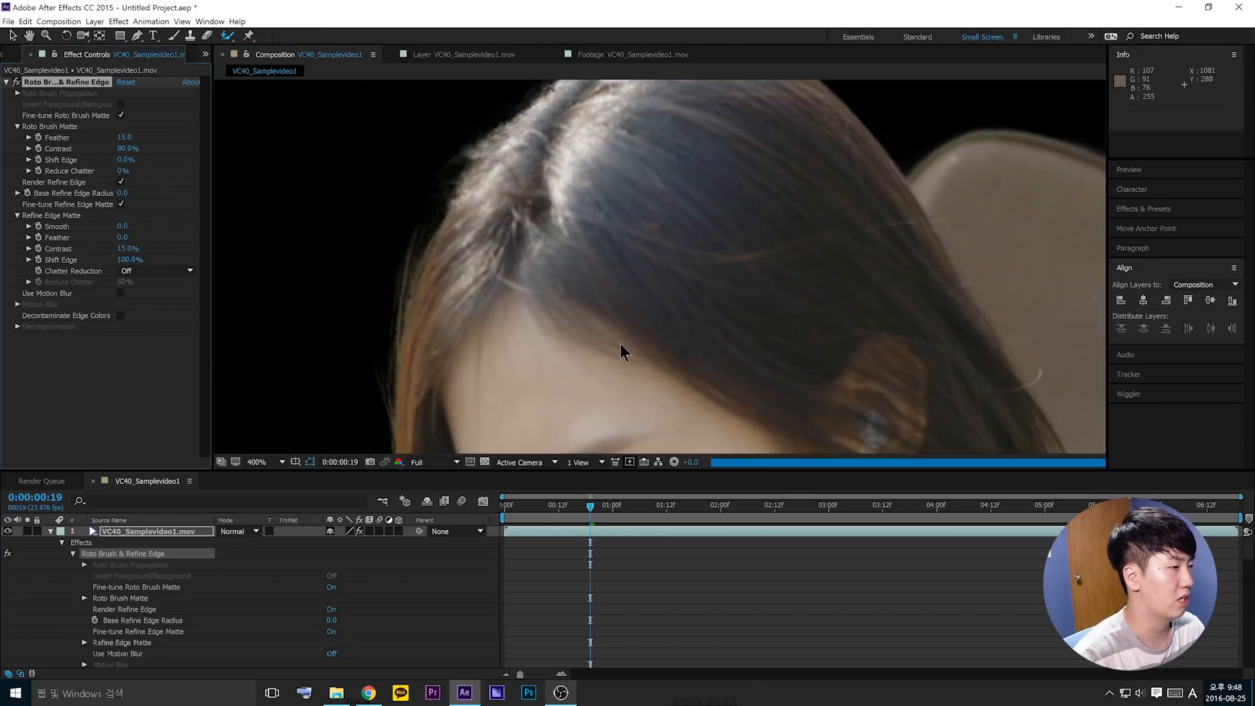
click(125, 259)
text(-50)
key(Return)
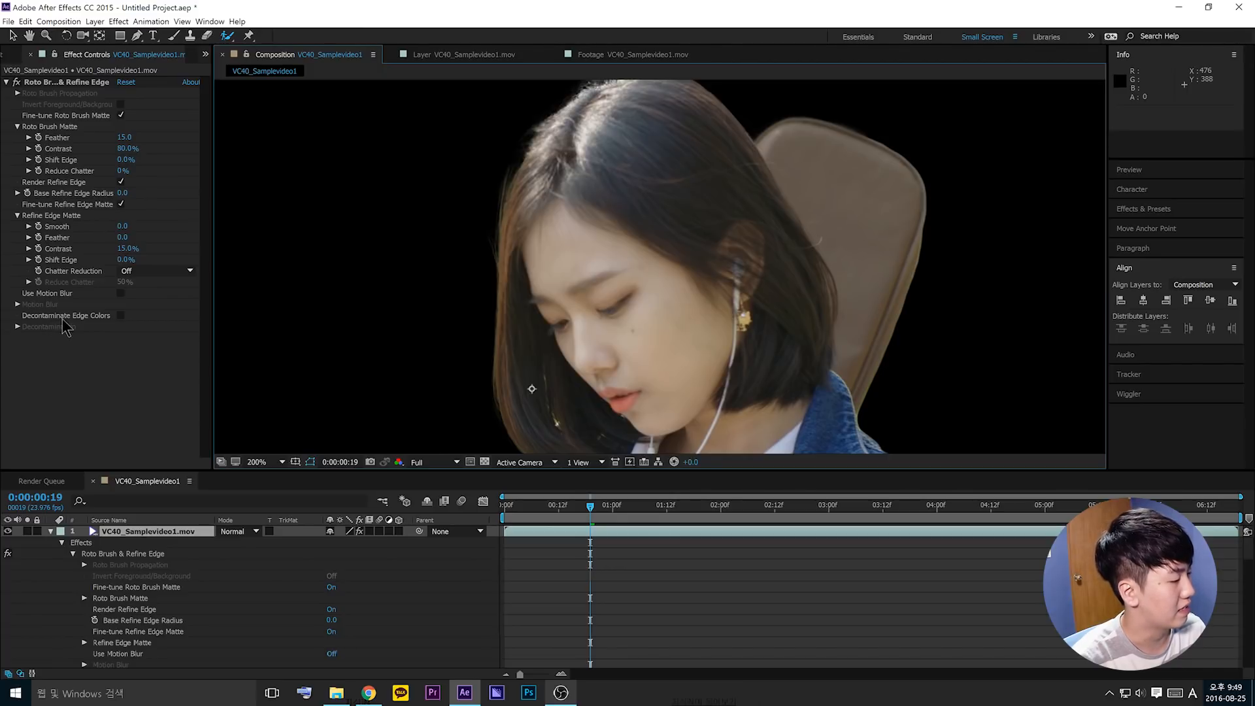
- Switch to Chrome and view the NAVER search results for "decontaminate"
click(369, 692)
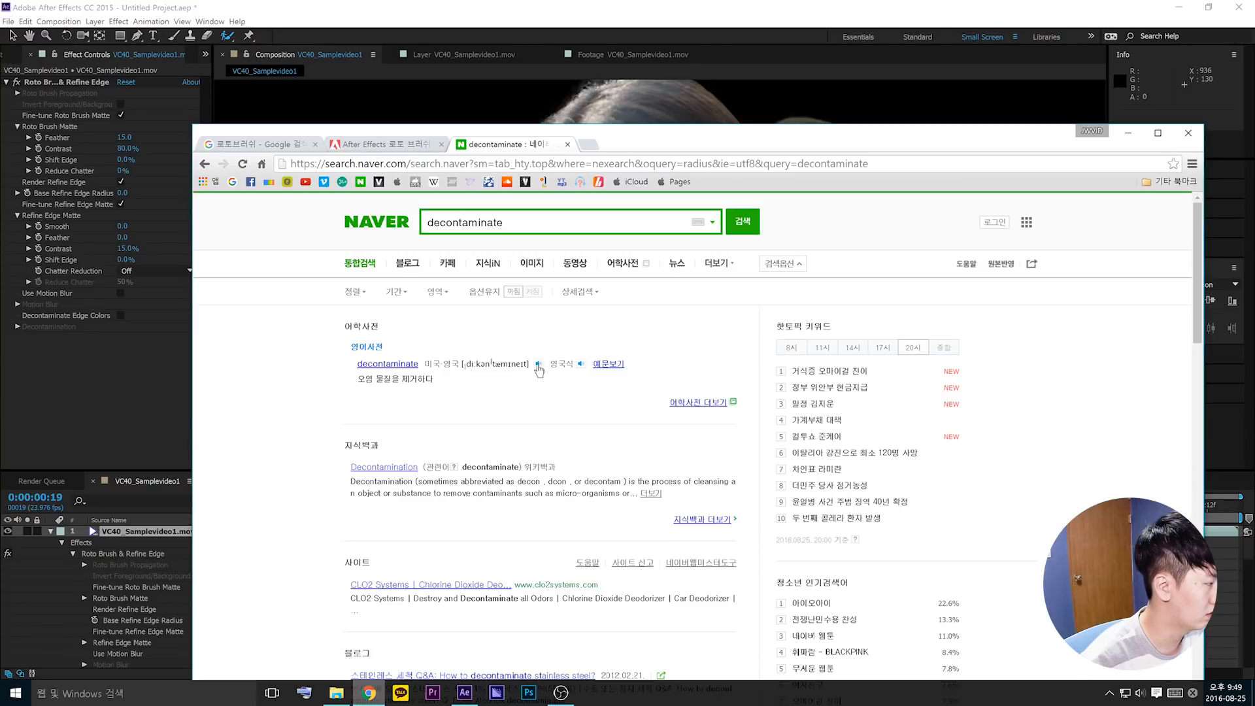
- Switch back to After Effects and turn on Decontaminate Edge Colors for the woman's cutout
click(126, 406)
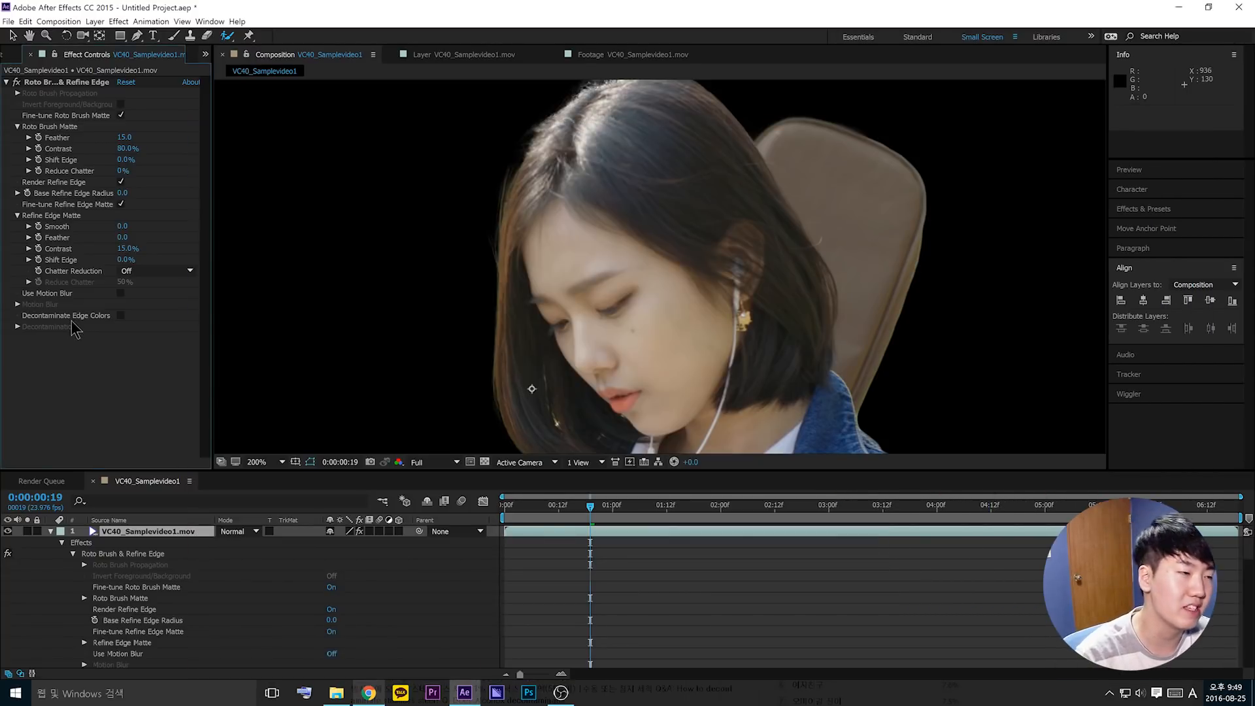
click(120, 315)
drag(906, 249, 874, 281)
drag(900, 449, 804, 293)
drag(518, 324, 718, 441)
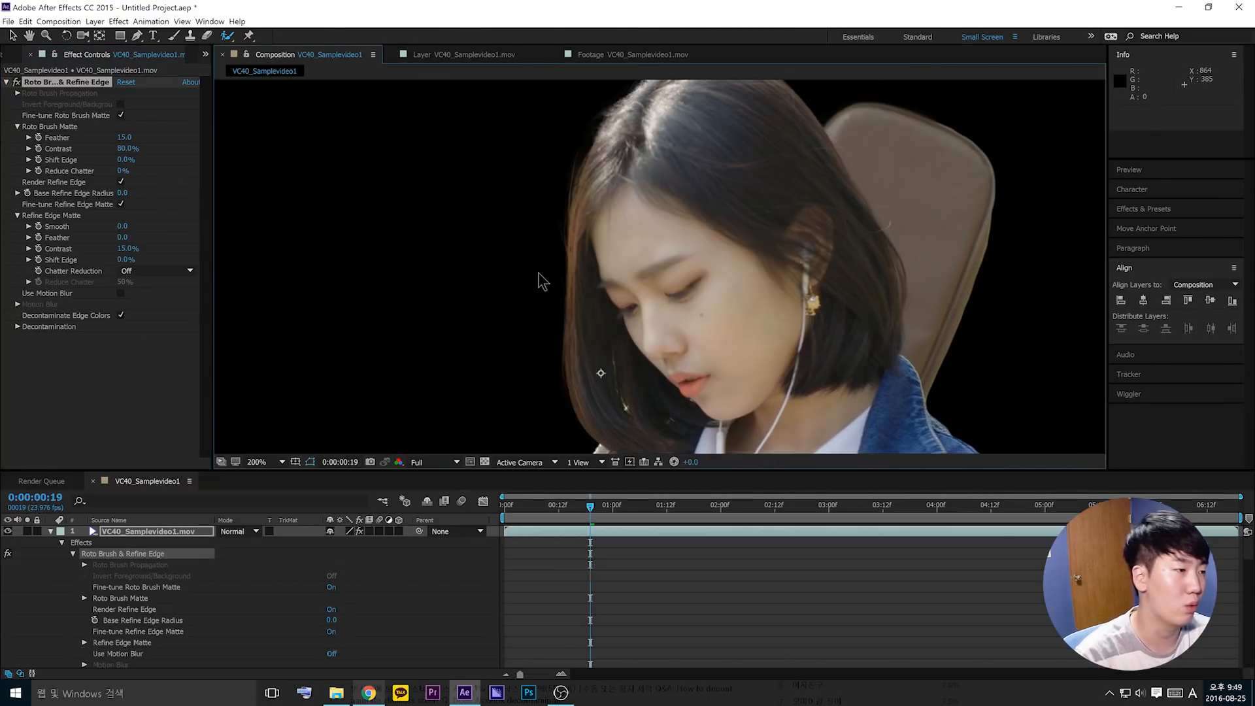
scroll(558, 285, up, 2)
drag(360, 355, 695, 224)
scroll(696, 223, down, 2)
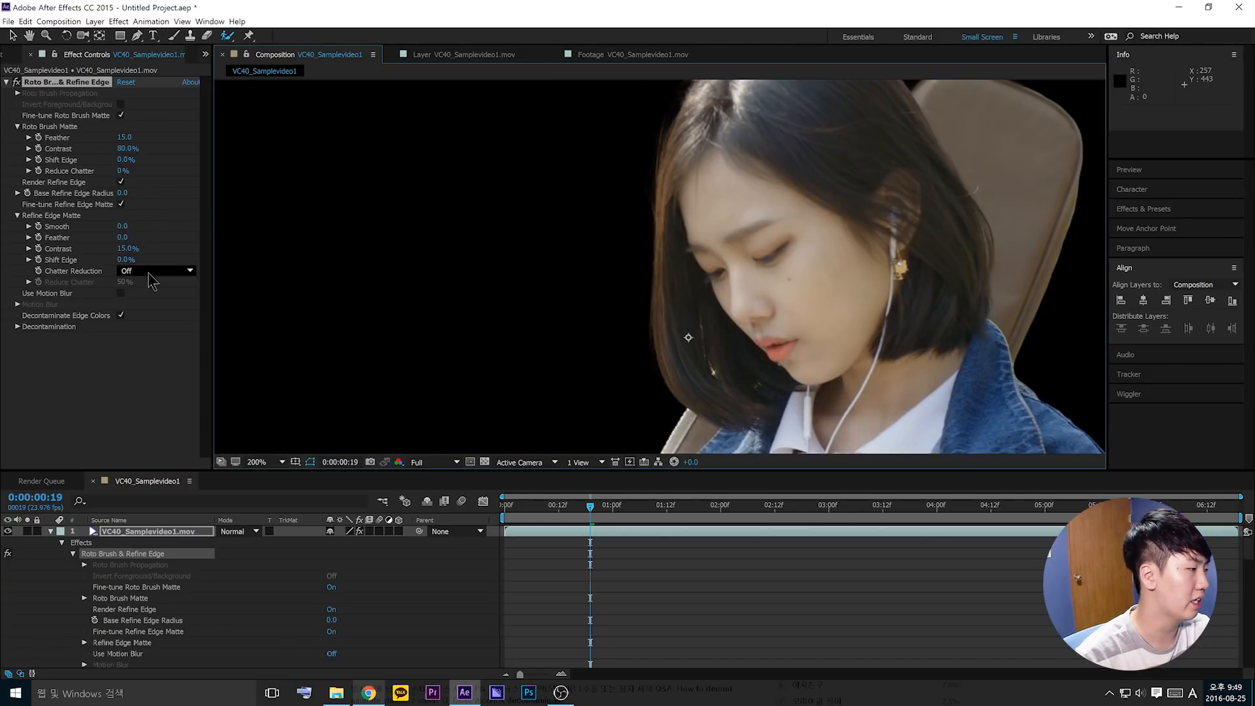
- Compare the cutout's hair edge with Decontaminate Edge Colors off and on, and inspect the edges around the head and backrest
click(121, 315)
scroll(727, 363, up, 1)
drag(726, 363, 688, 286)
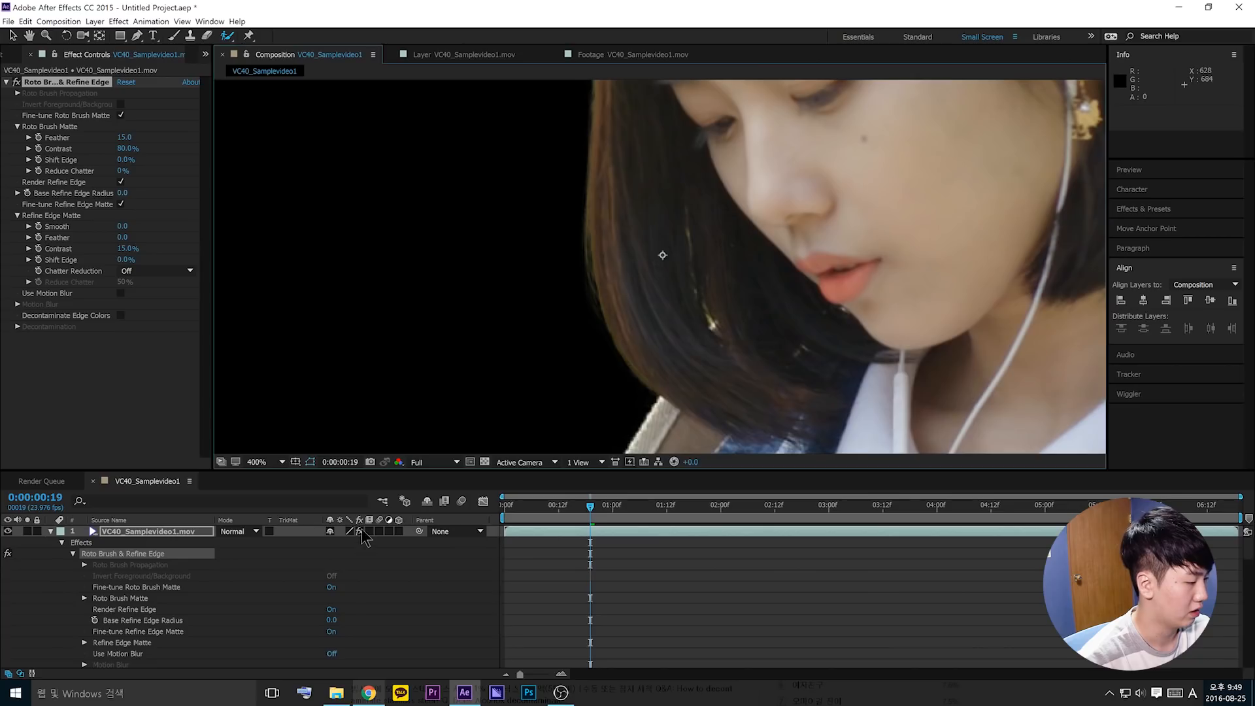
click(359, 531)
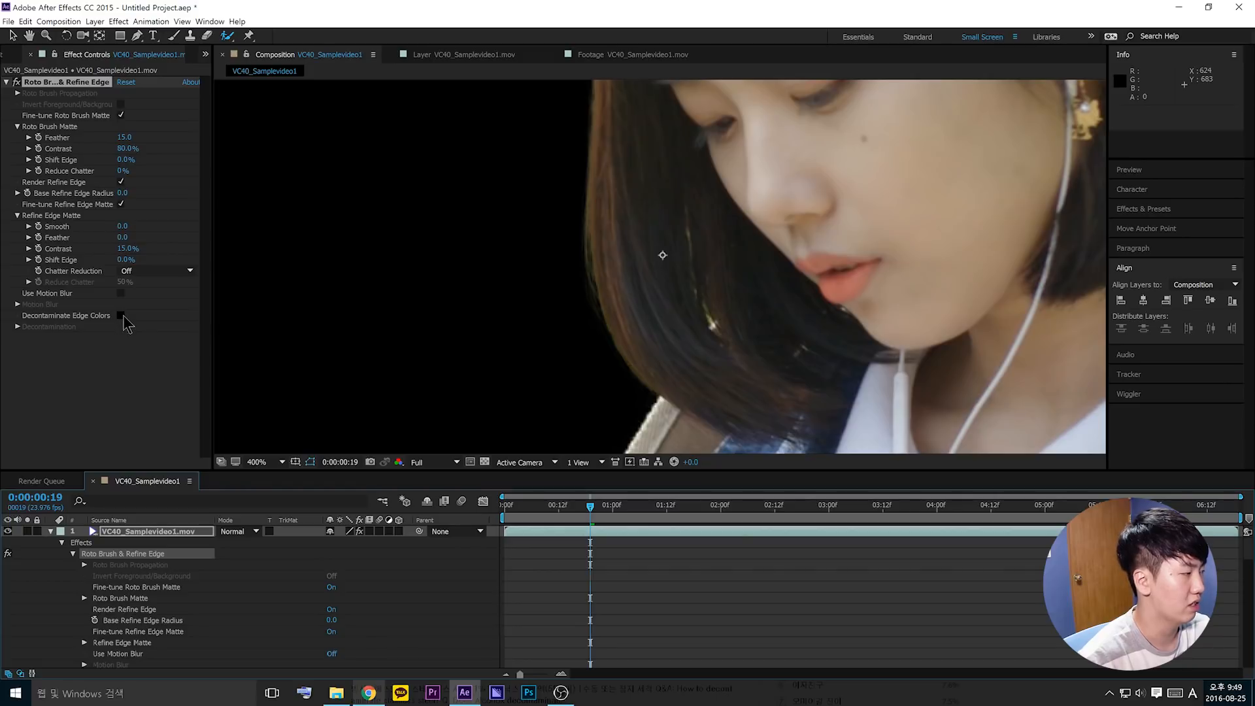
click(121, 316)
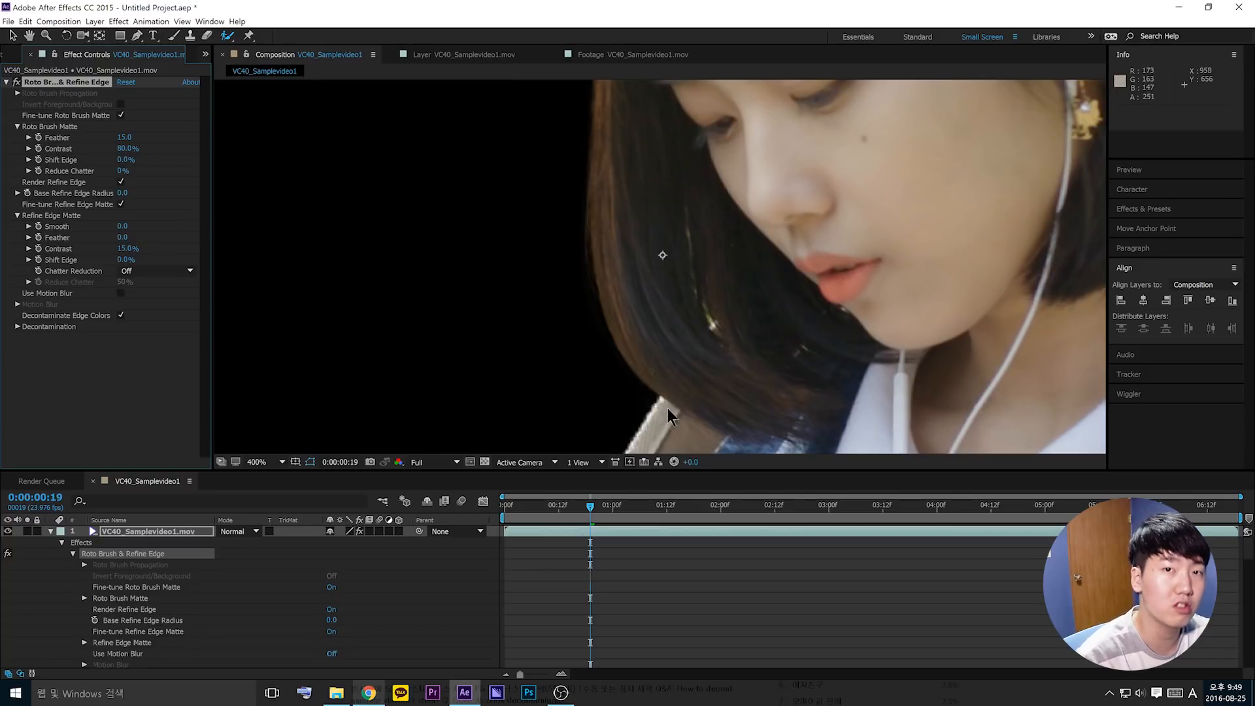
drag(696, 239, 523, 292)
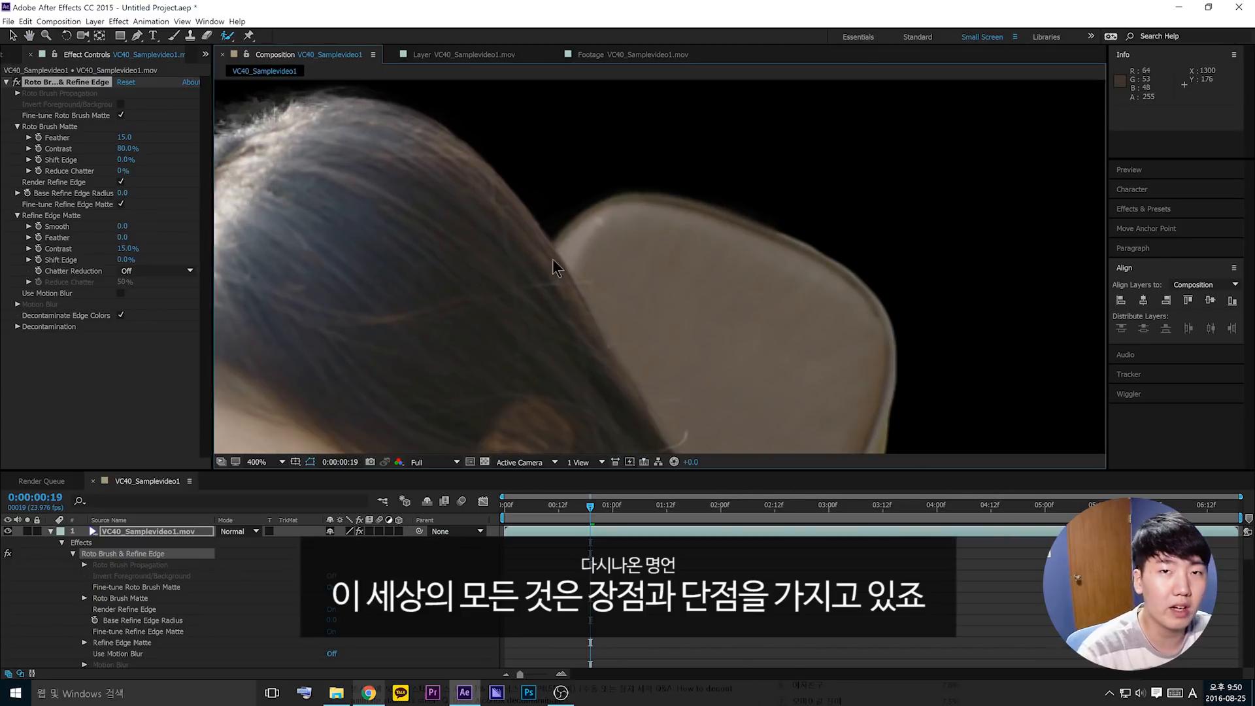
scroll(771, 244, down, 1)
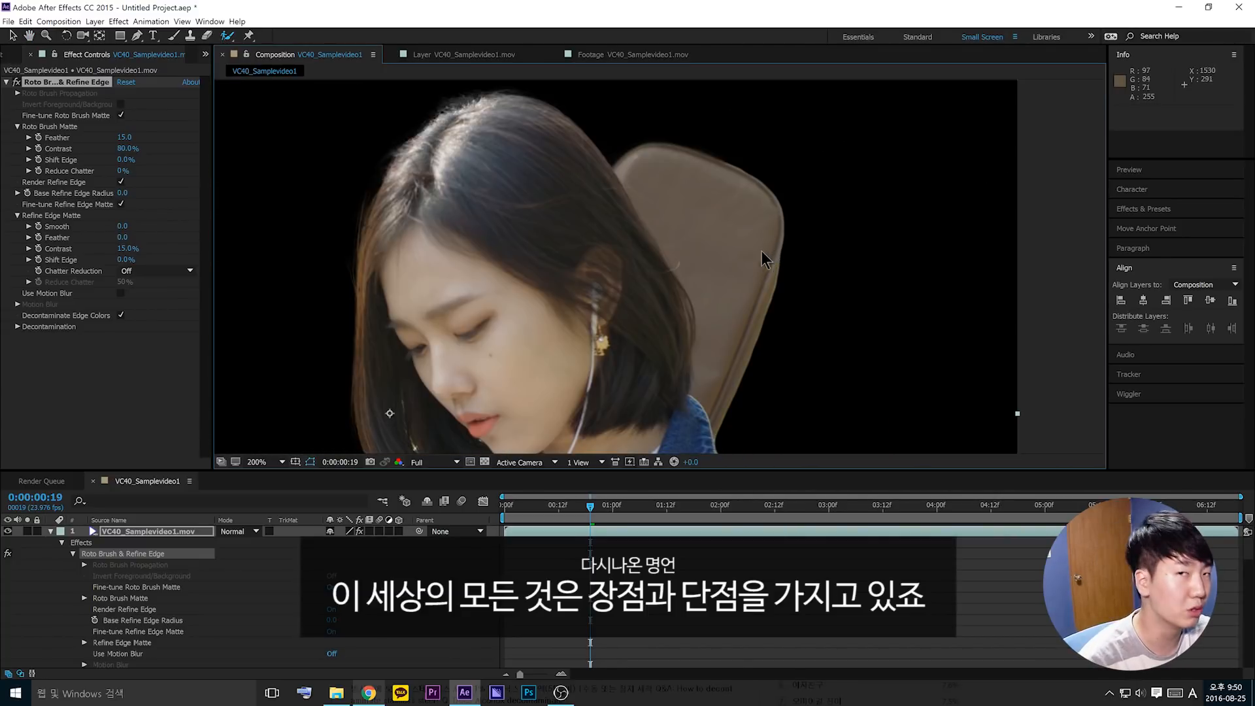
drag(590, 285, 655, 230)
- Collapse the layer's properties and duplicate the VC40_Samplevideo1.mov layer
key(u)
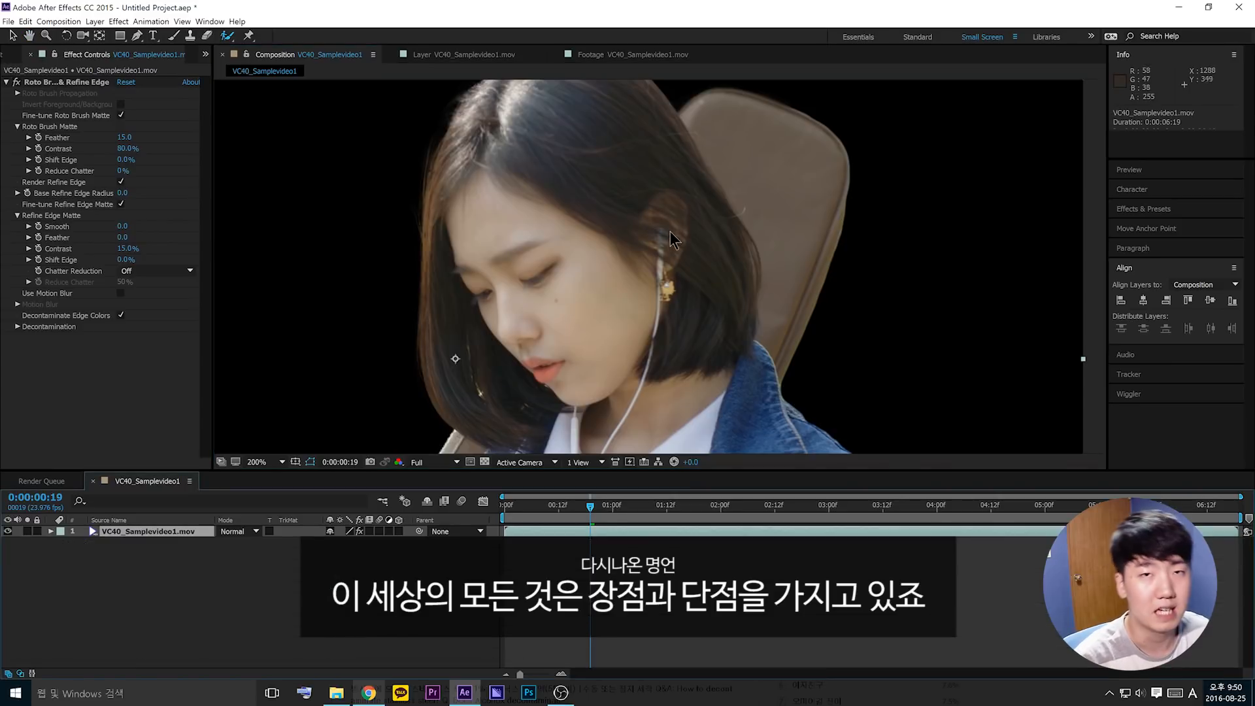
scroll(840, 235, up, 2)
scroll(841, 261, down, 6)
scroll(836, 300, up, 3)
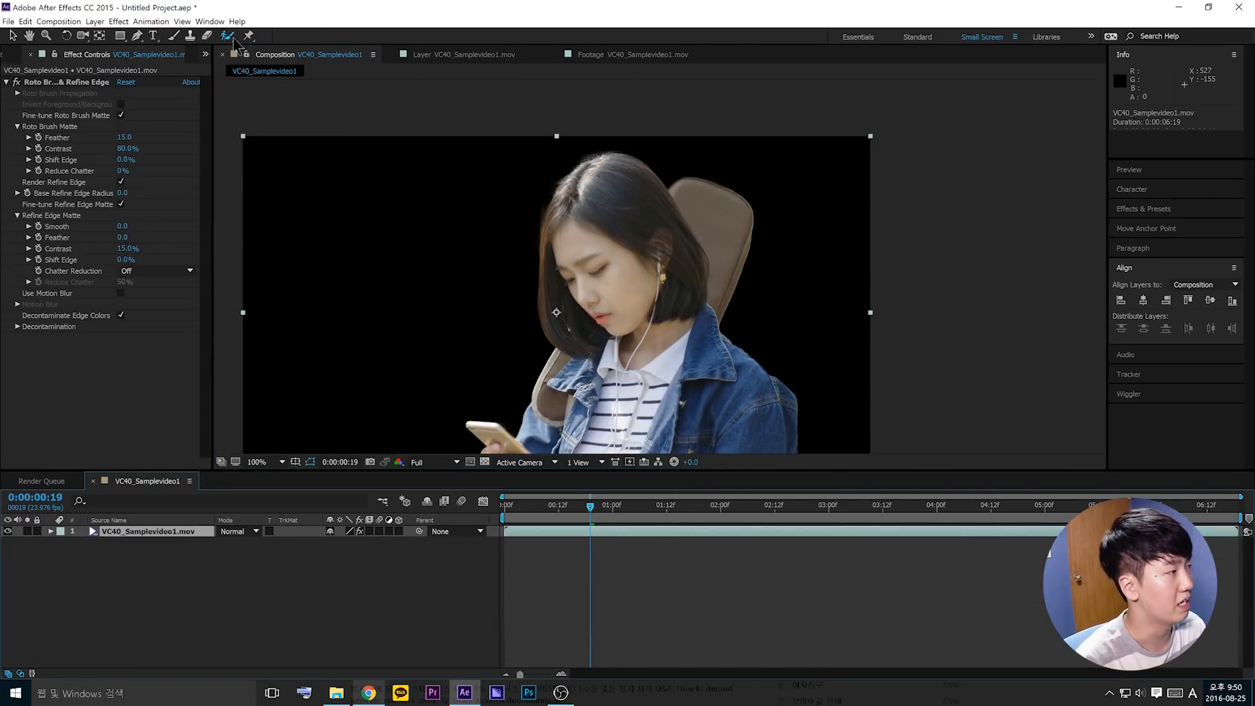
click(166, 56)
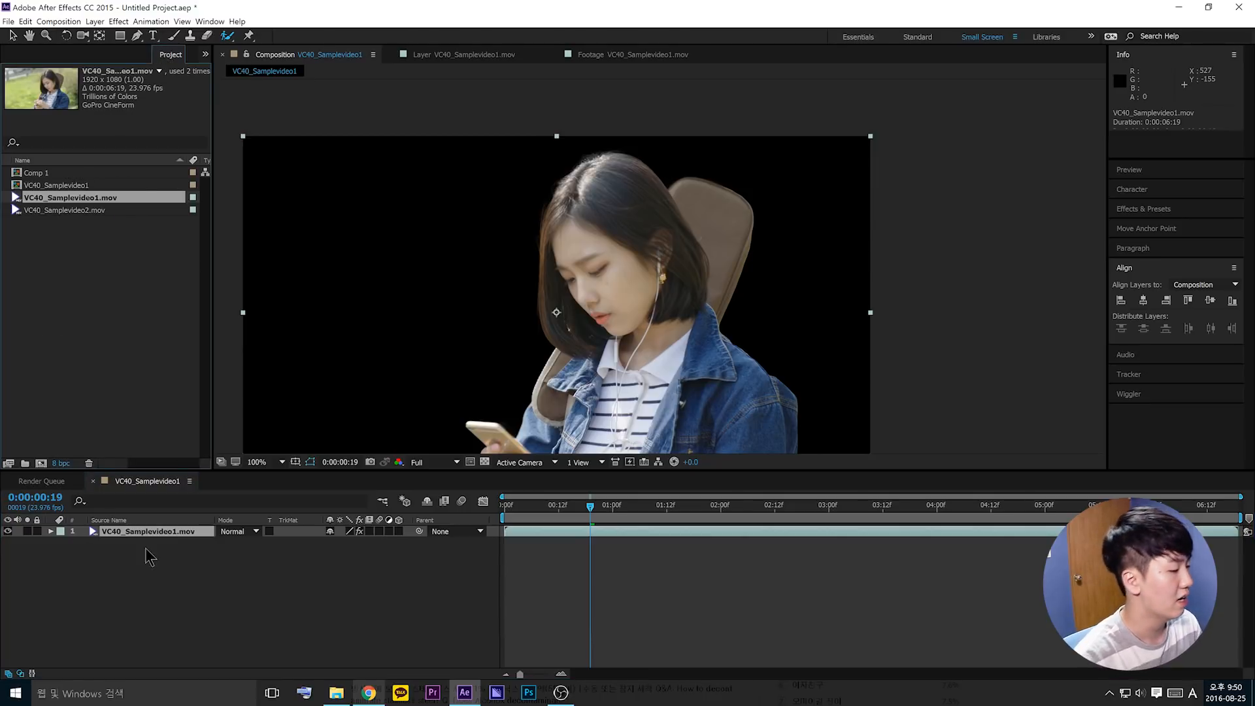
click(133, 532)
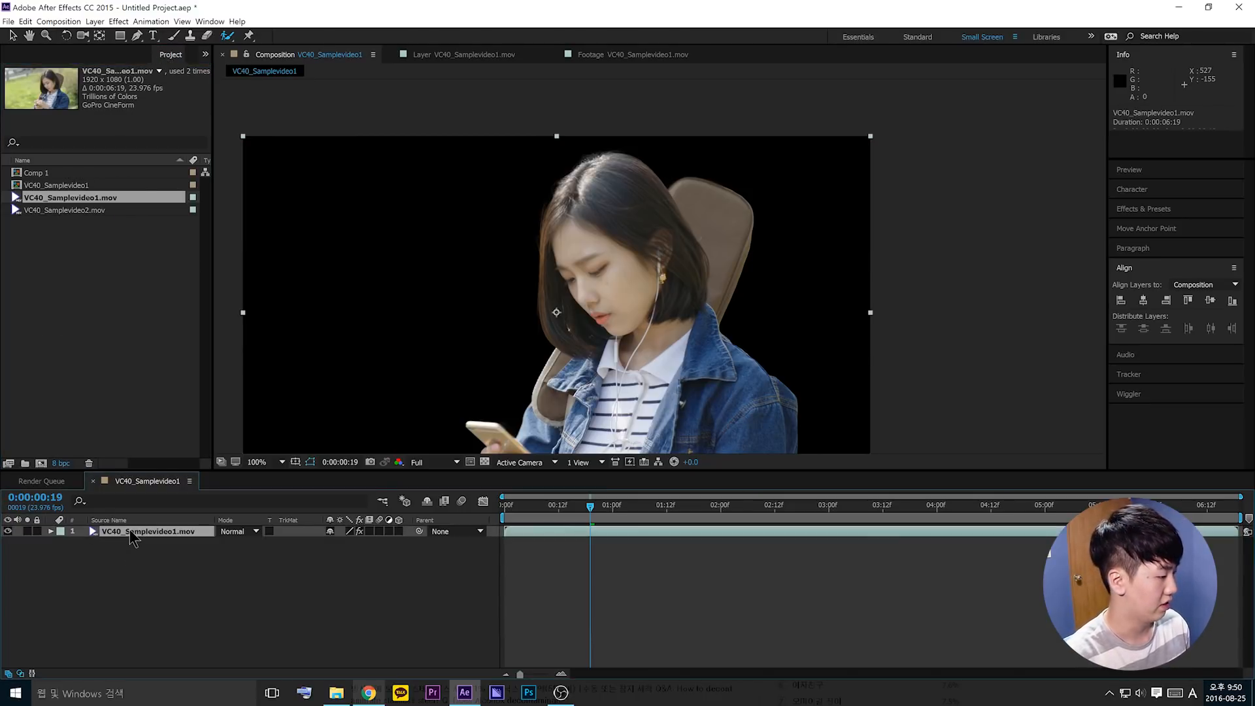
key(ctrl+d)
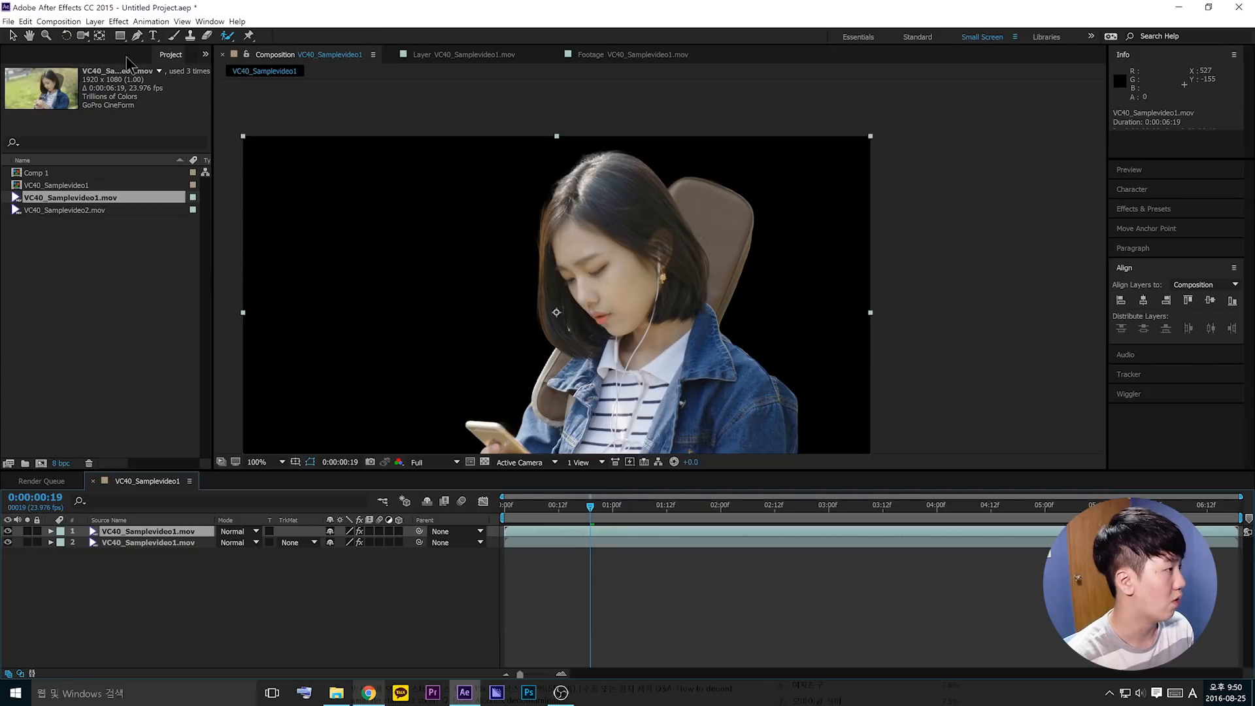
- Delete the Roto Brush & Refine Edge effect from the lower VC40_Samplevideo1.mov layer
click(183, 624)
drag(181, 616, 129, 518)
click(164, 566)
click(171, 543)
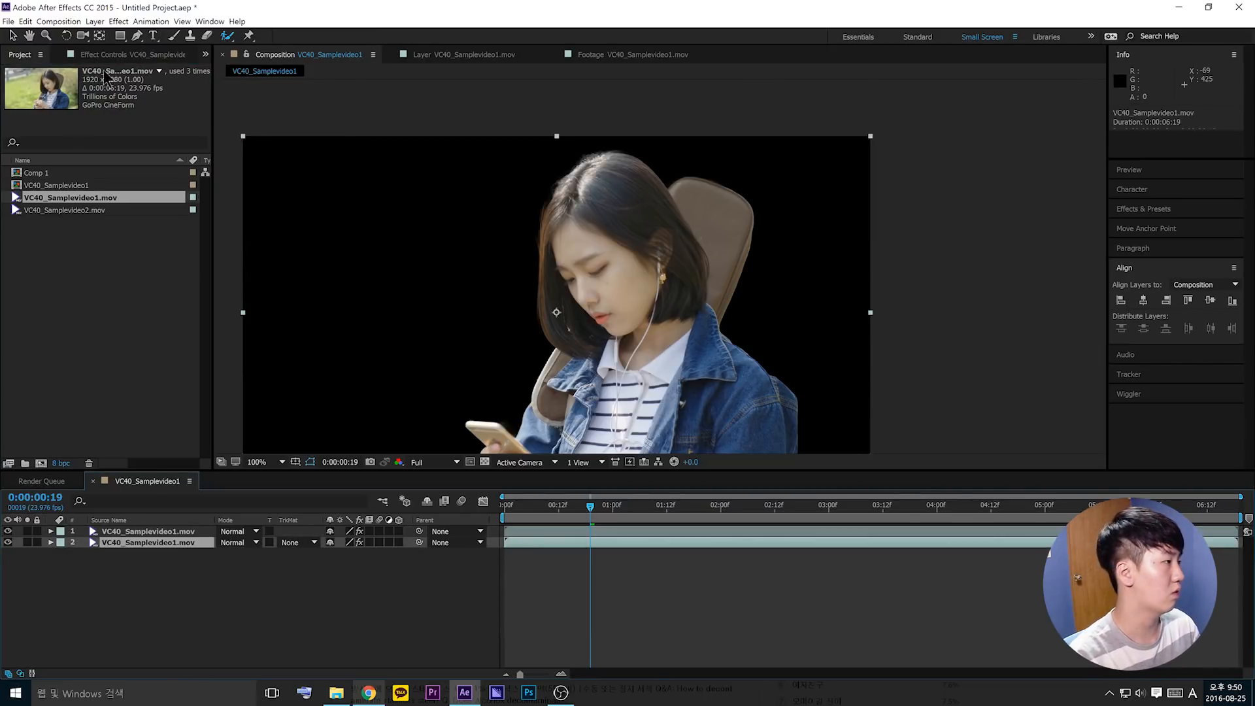
click(153, 58)
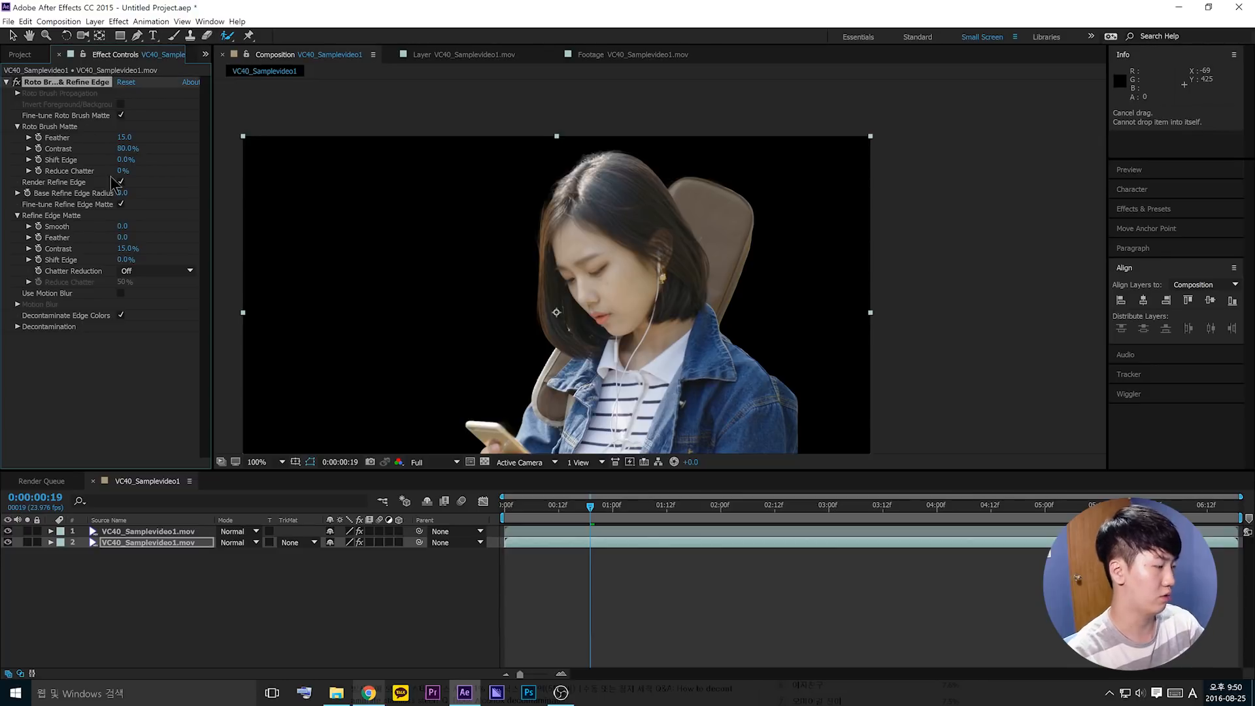
key(Delete)
key(space)
drag(671, 334, 696, 297)
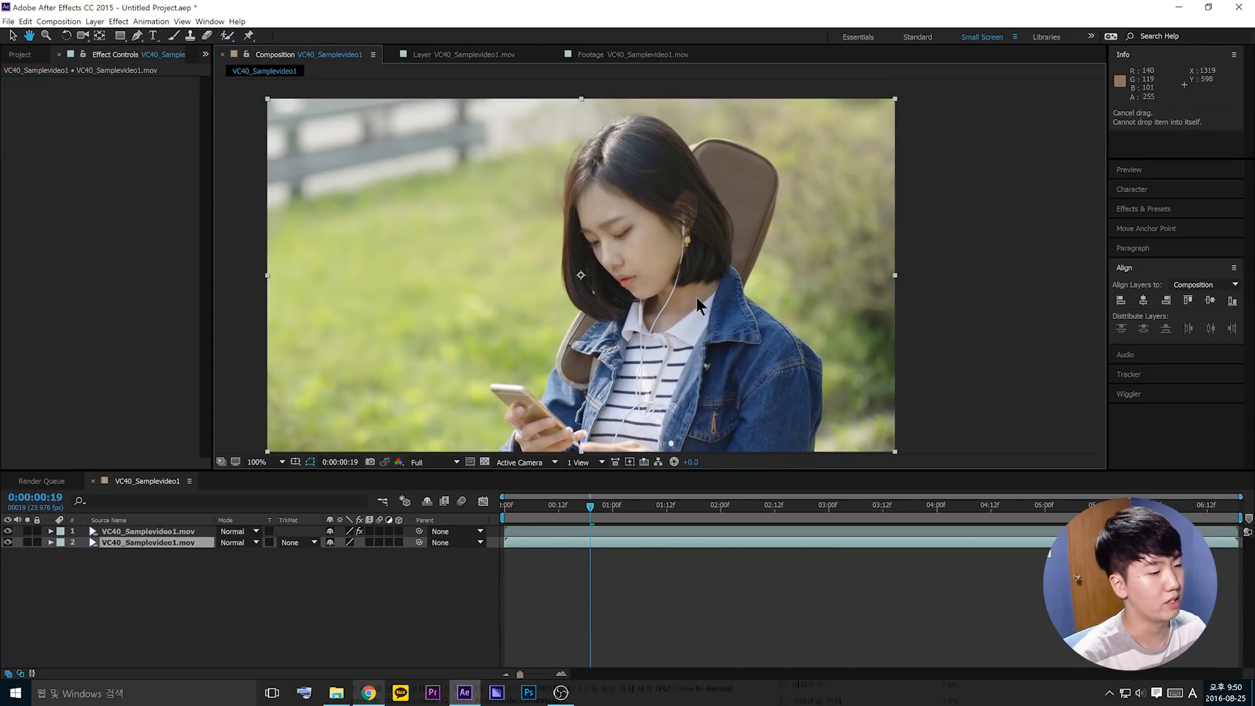
- Add the text "댓글 읽는 중" between the two video layers, with a line break after "댓글"
click(153, 36)
click(411, 262)
text(d)
key(BackSpace)
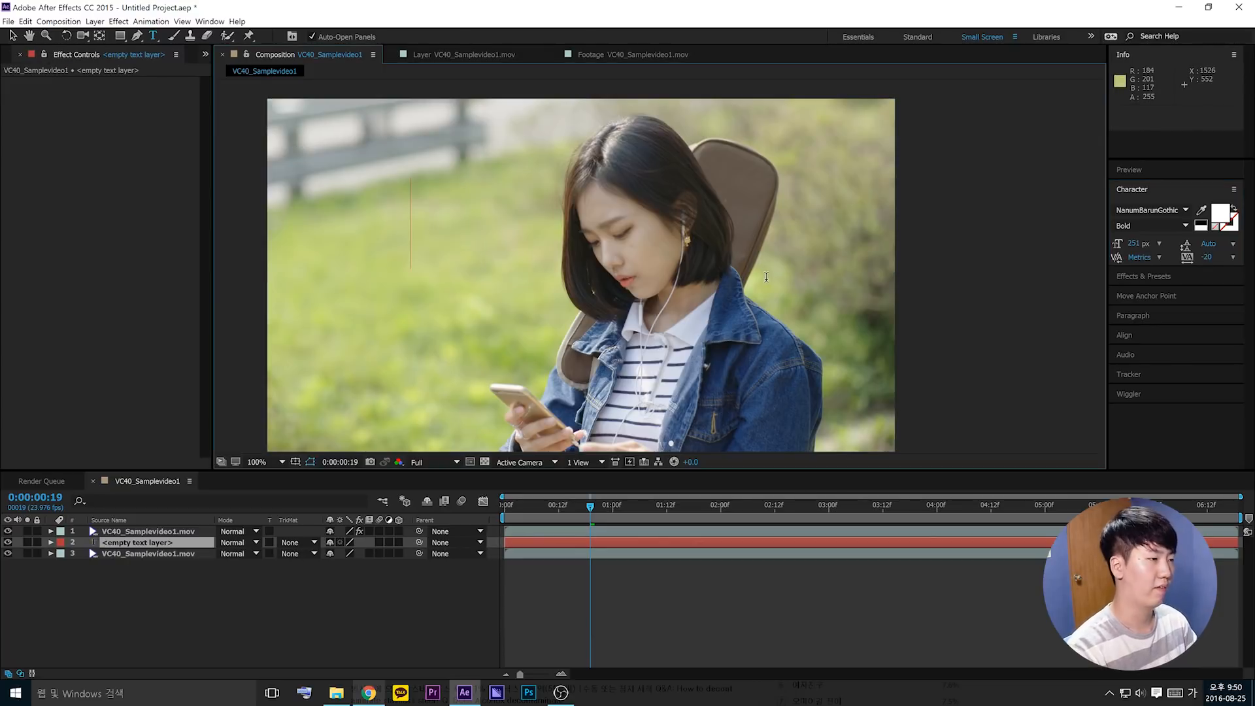
text(댓글 읽는 중)
click(12, 36)
click(153, 36)
click(572, 222)
key(Return)
- Scale the text to about 133% and place it at about 79, 439 so its end passes behind the woman
click(12, 36)
drag(649, 181, 865, 124)
drag(786, 205, 655, 205)
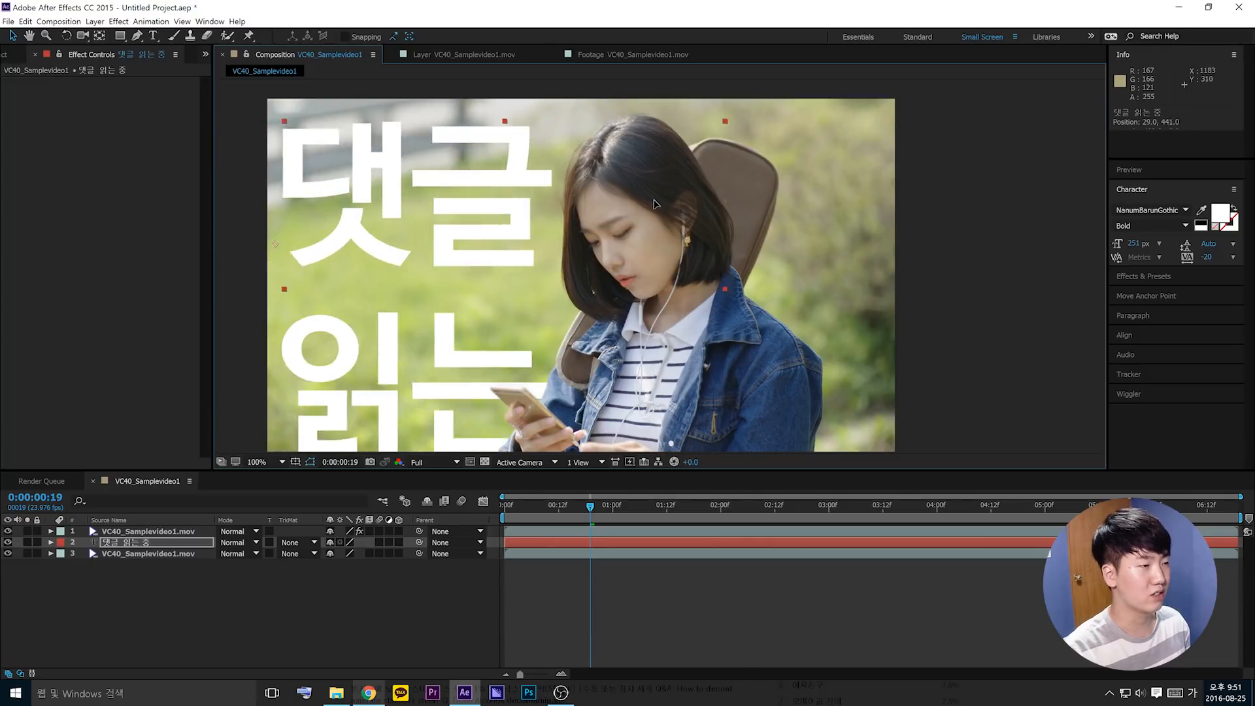
drag(726, 120, 654, 158)
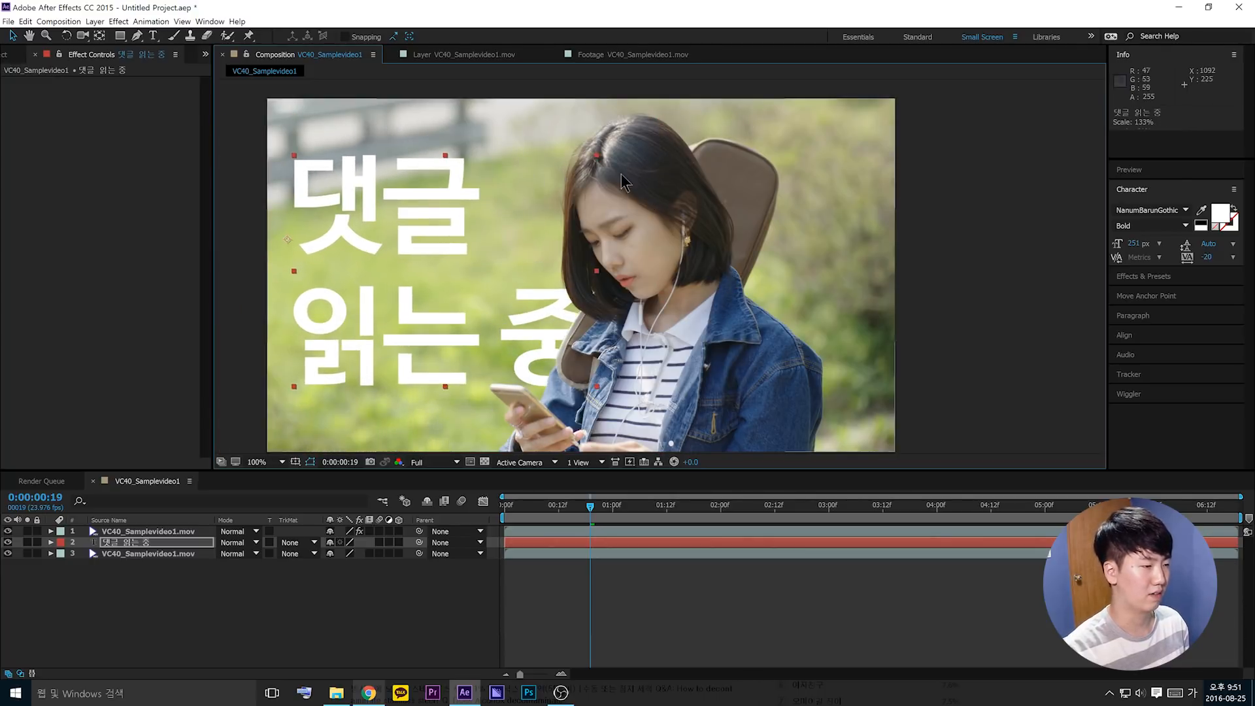
key(comma)
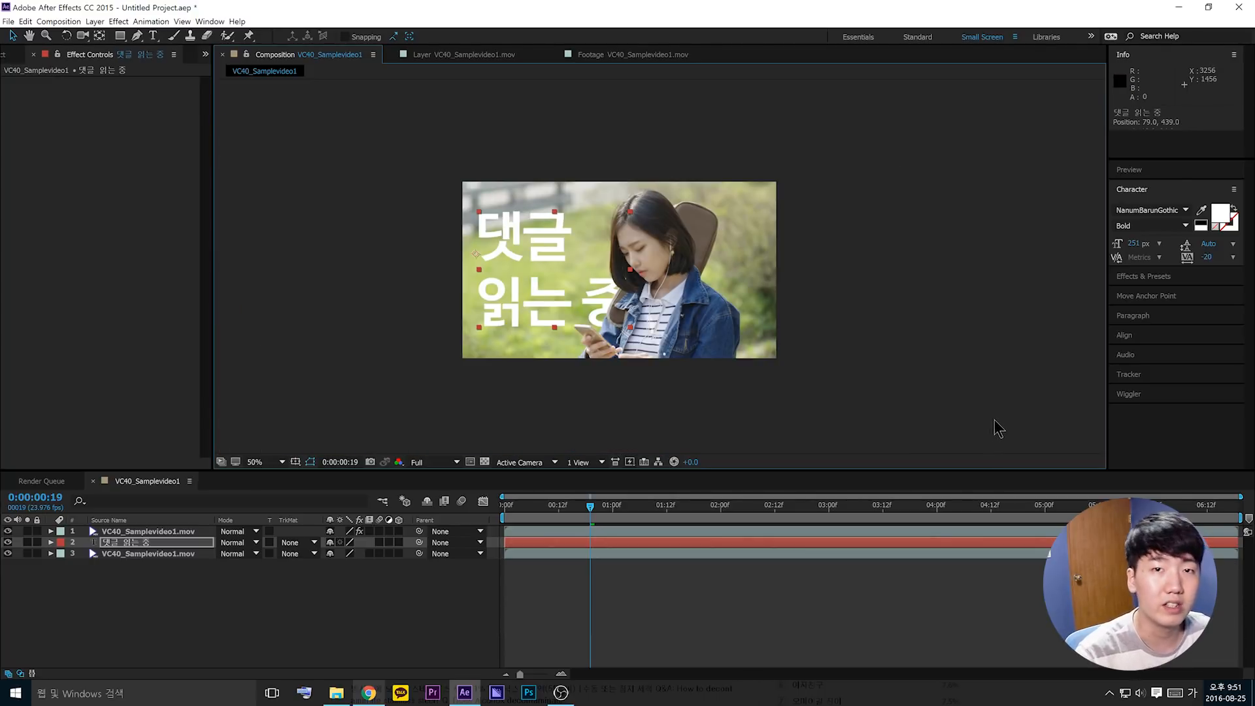
scroll(657, 254, down, 2)
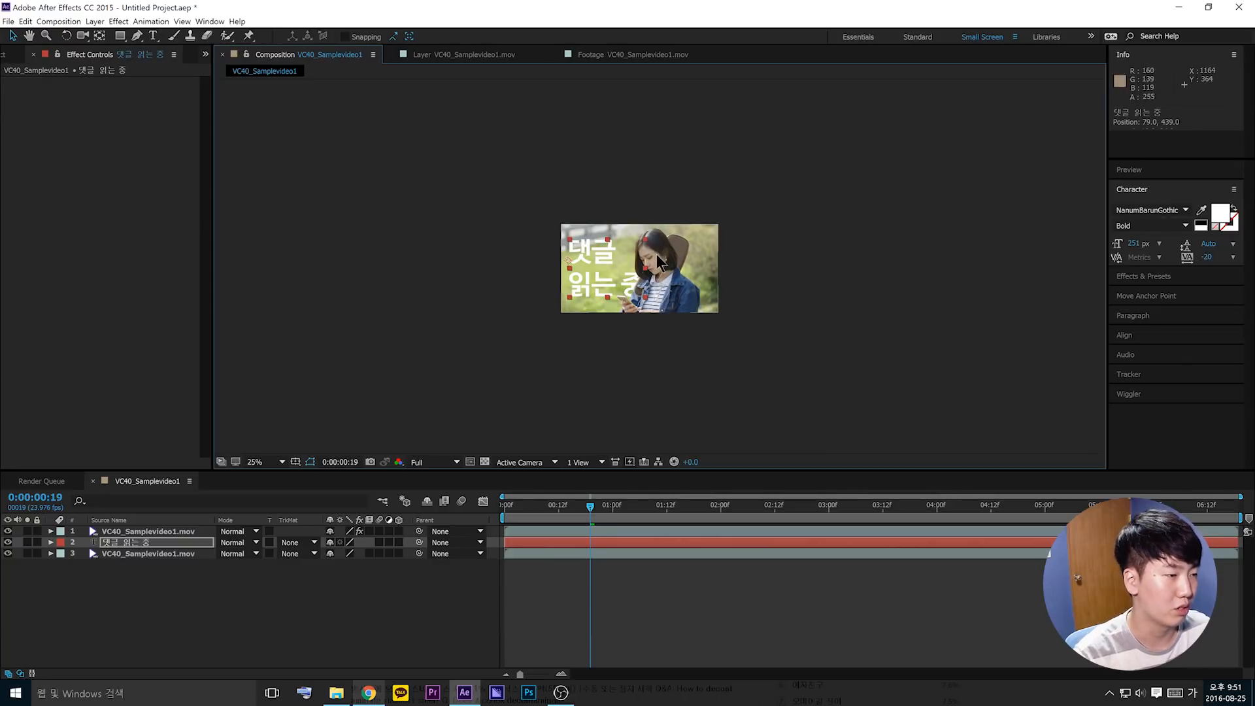
scroll(656, 254, up, 4)
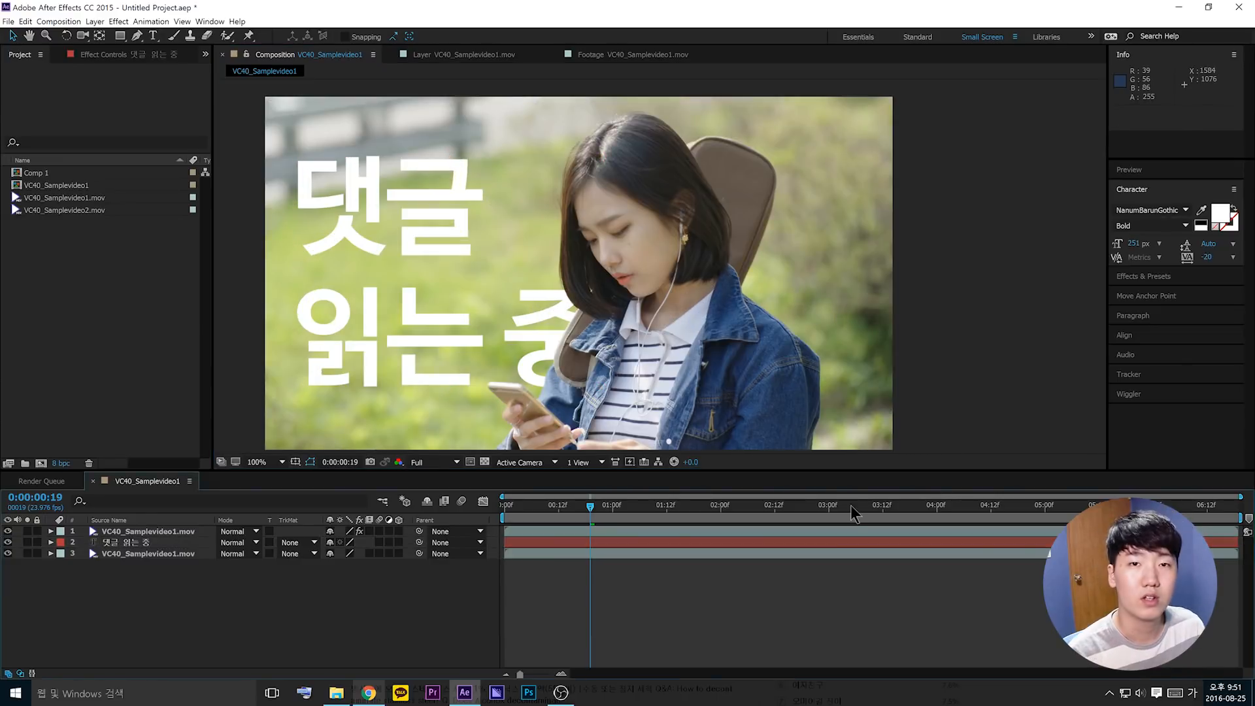